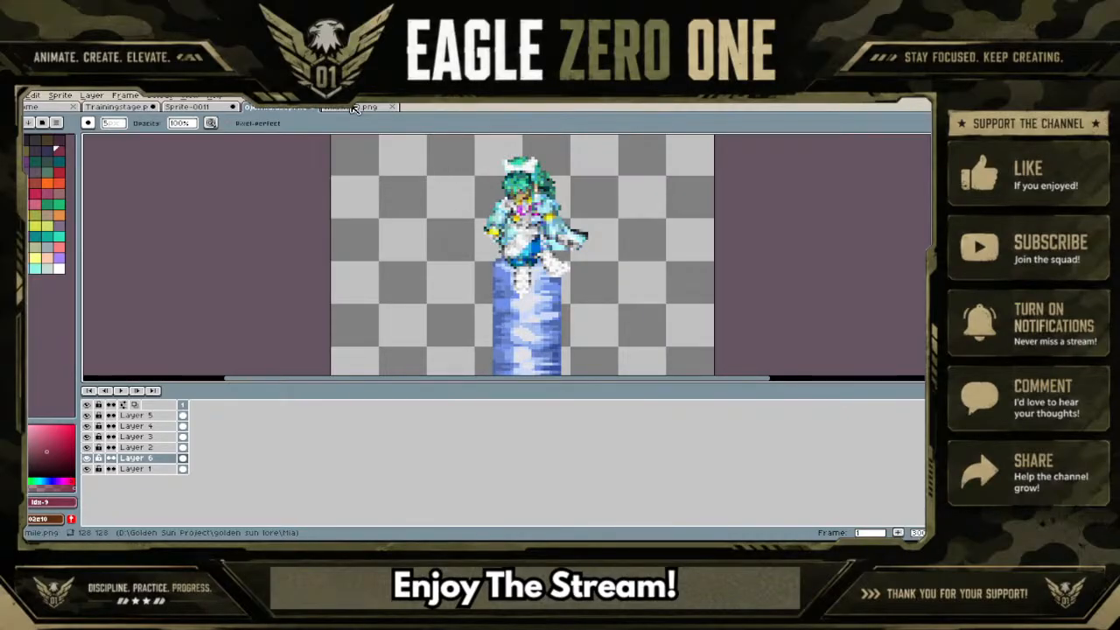
Look through the open sprites and examine the green-haired character standing on the ice pillar
{"action": "left_click", "coordinate": [354, 108]}
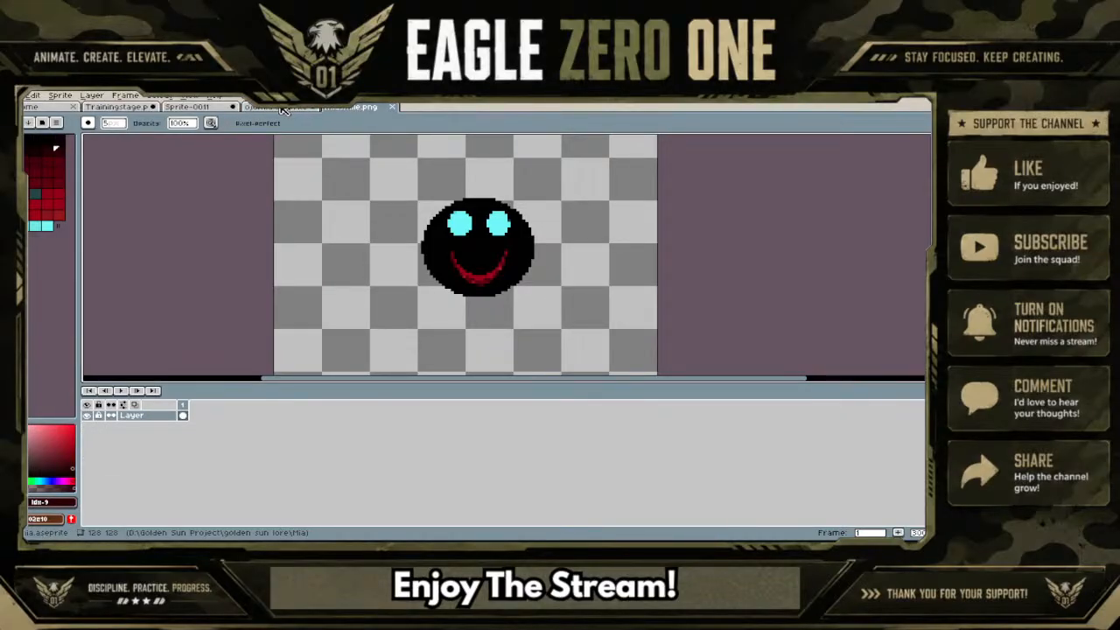
{"action": "left_click", "coordinate": [216, 108]}
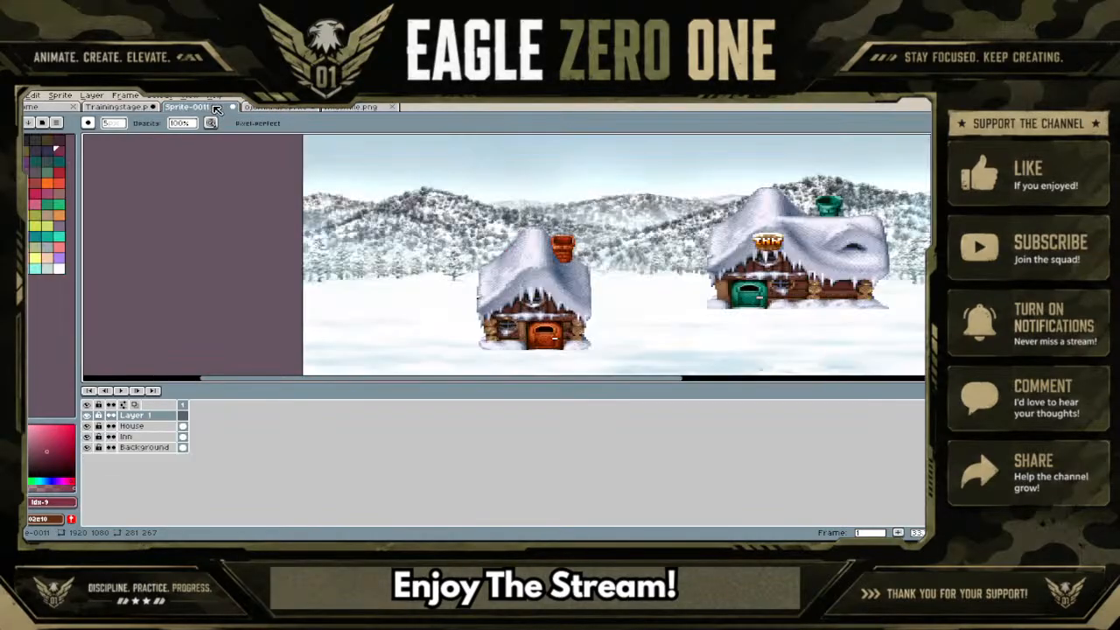
{"action": "left_click", "coordinate": [298, 108]}
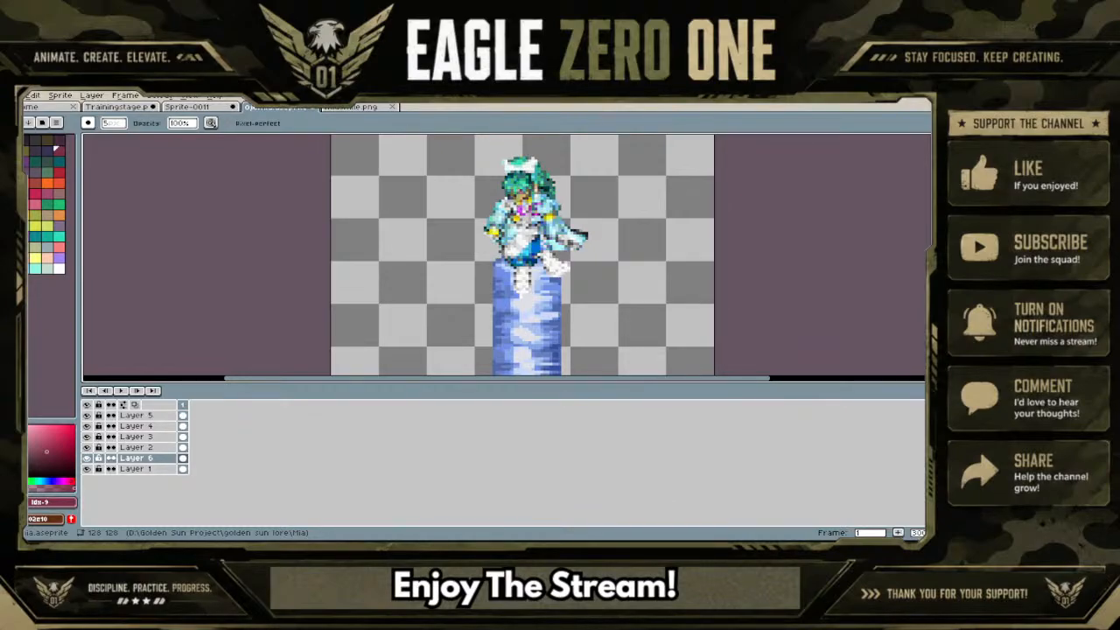
{"action": "scroll", "coordinate": [578, 207], "scroll_direction": "up", "scroll_amount": 2}
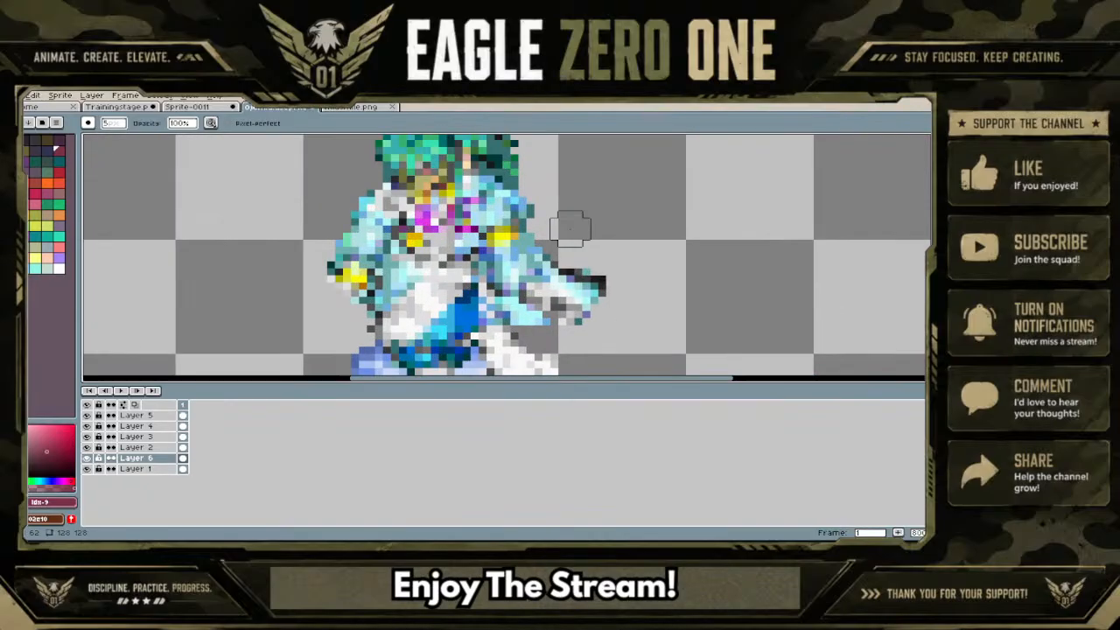
{"action": "scroll", "coordinate": [521, 339], "scroll_direction": "up", "scroll_amount": 2}
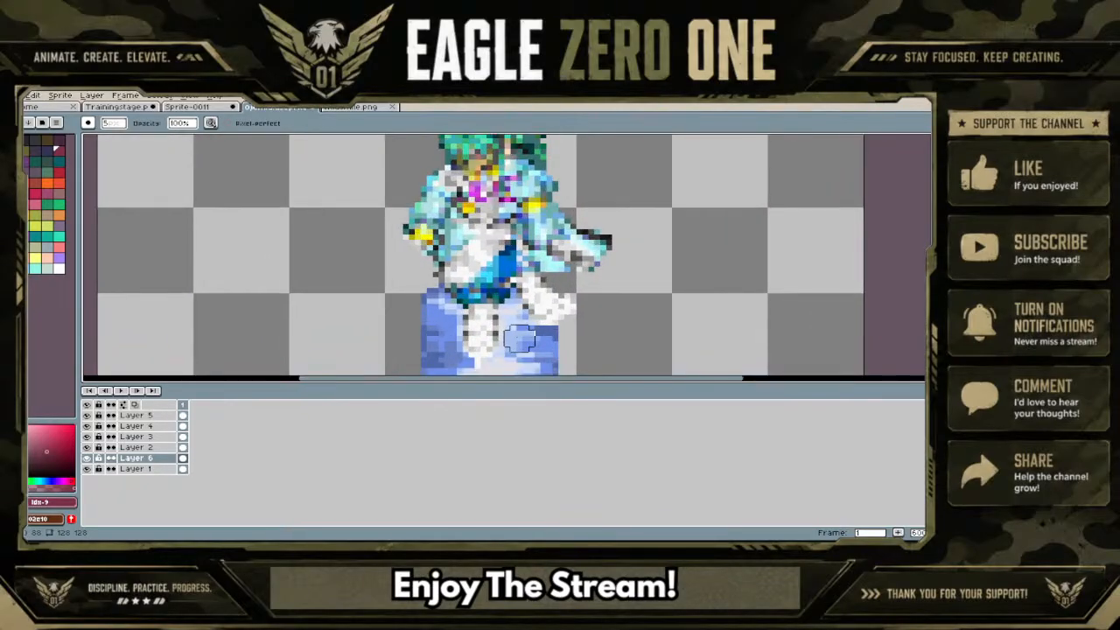
{"action": "scroll", "coordinate": [520, 339], "scroll_direction": "down", "scroll_amount": 1}
{"action": "scroll", "coordinate": [501, 248], "scroll_direction": "down", "scroll_amount": 1}
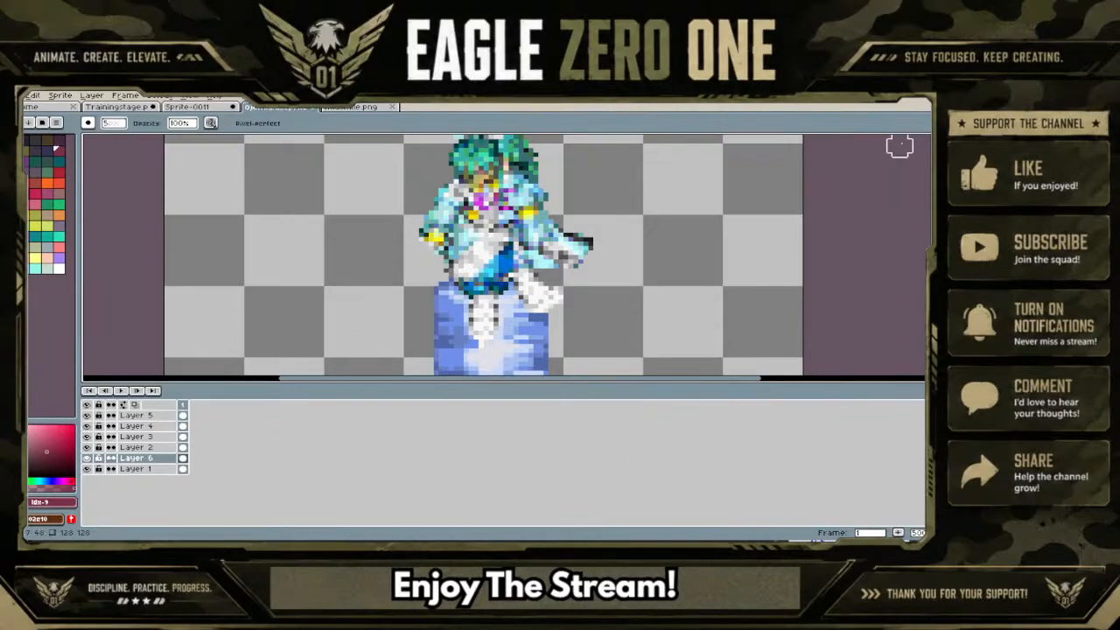
Switch to Adobe Animate, insert a keyframe at the playhead on the selected layer, and test the movie
{"action": "left_click", "coordinate": [883, 87]}
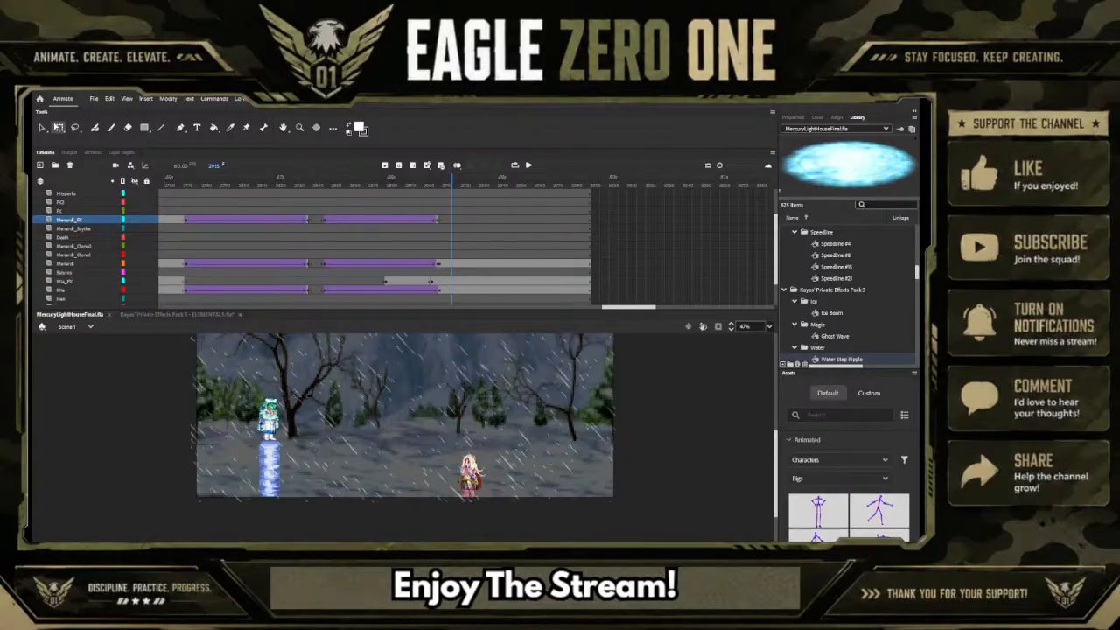
{"action": "left_click", "coordinate": [732, 324]}
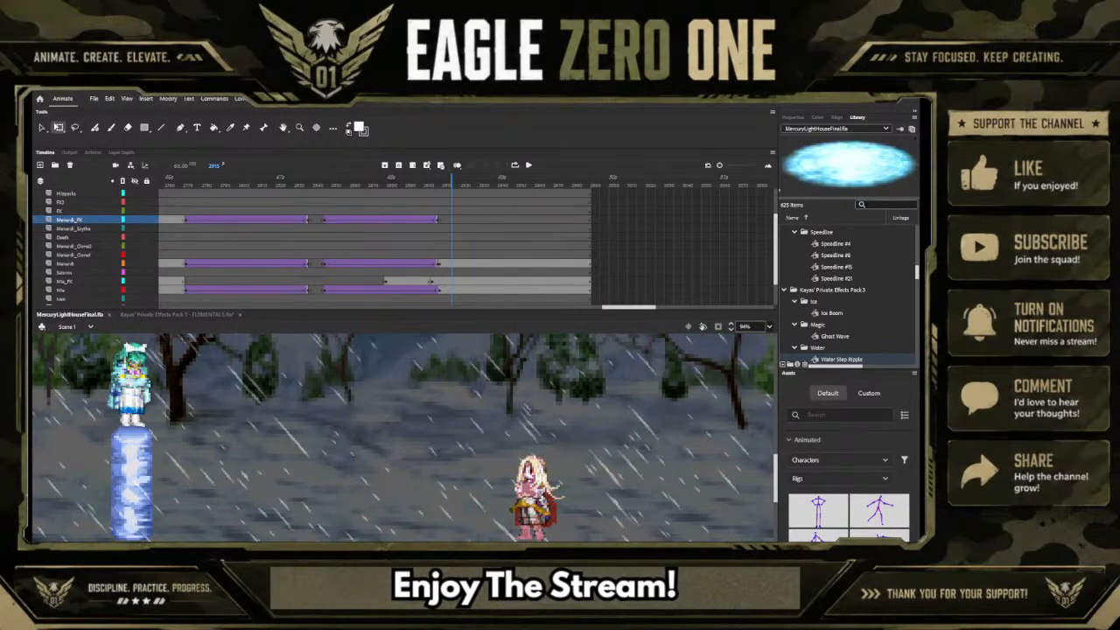
{"action": "key", "text": "F6"}
{"action": "key", "text": "ctrl+Return"}
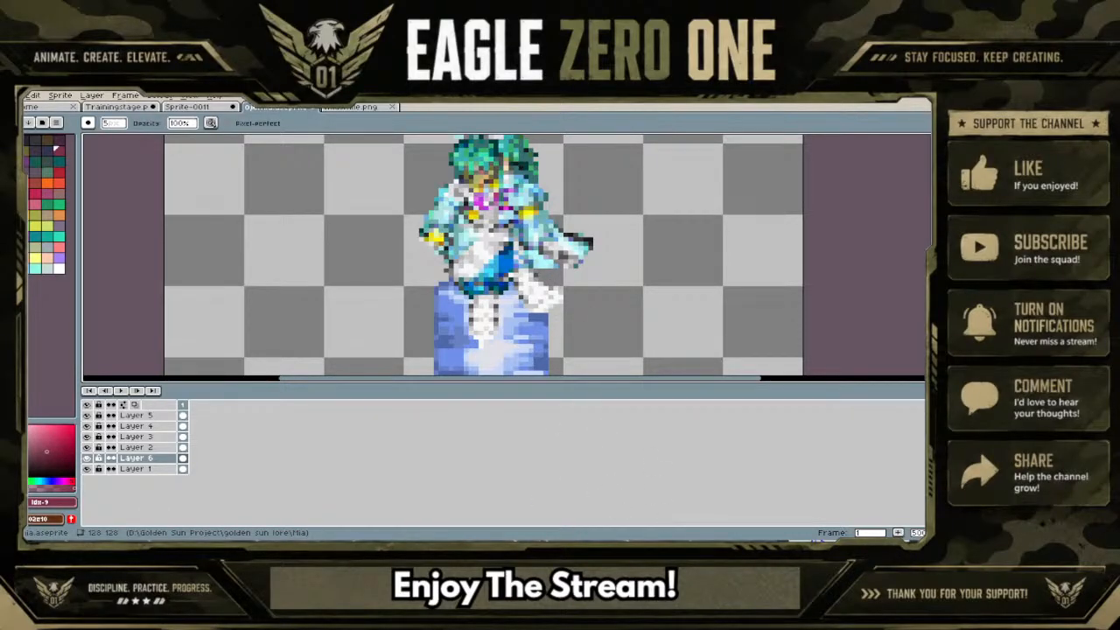
Return to the ice pillar sprite in Aseprite and hide and reshow Layer 1 and Layer 6 to identify their contents
{"action": "left_click", "coordinate": [366, 109]}
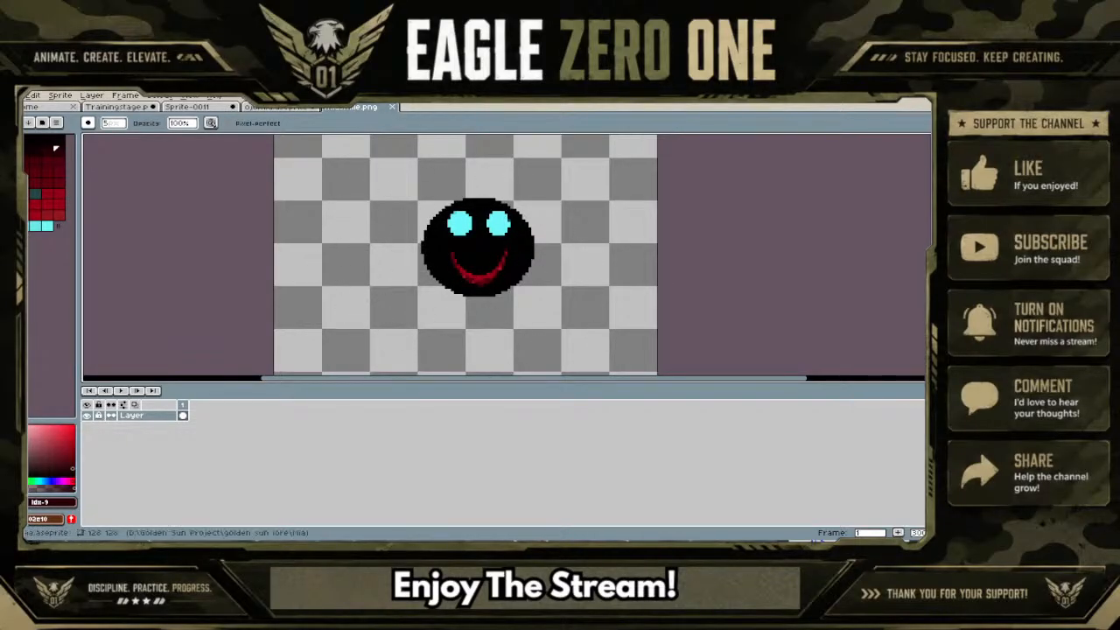
{"action": "left_click", "coordinate": [188, 107]}
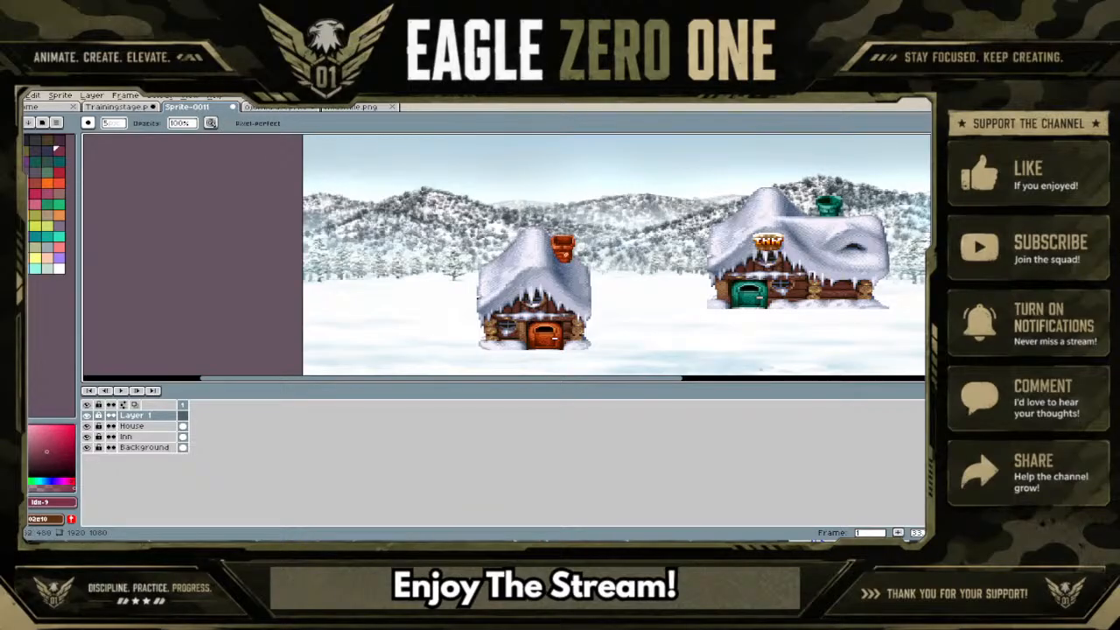
{"action": "left_click", "coordinate": [280, 108]}
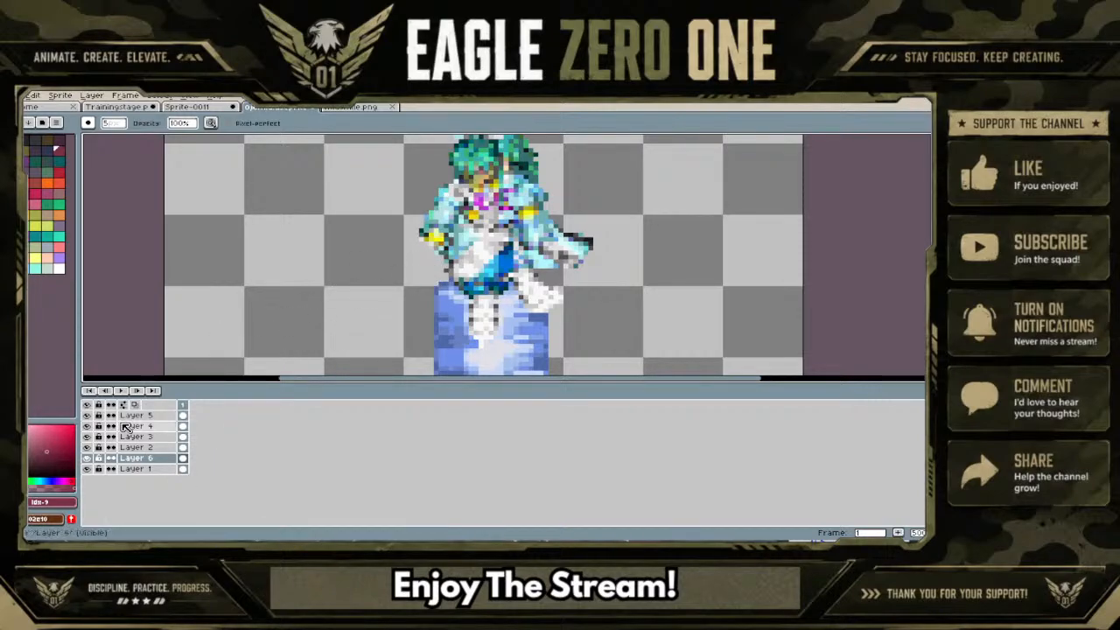
{"action": "scroll", "coordinate": [409, 298], "scroll_direction": "down", "scroll_amount": 2}
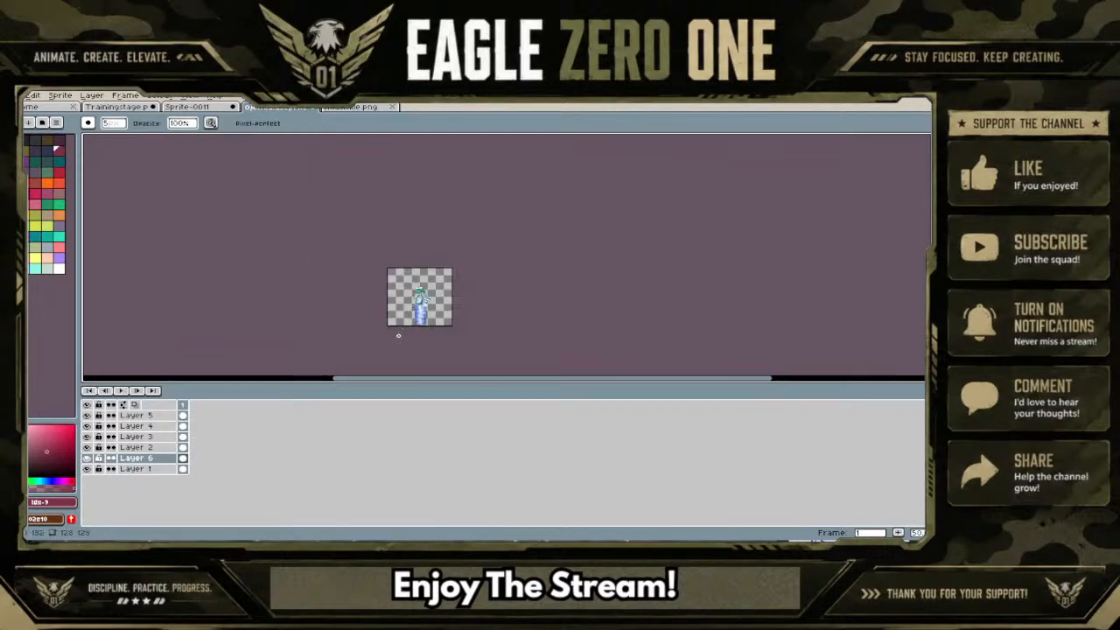
{"action": "scroll", "coordinate": [398, 335], "scroll_direction": "up", "scroll_amount": 2}
{"action": "left_click", "coordinate": [89, 469]}
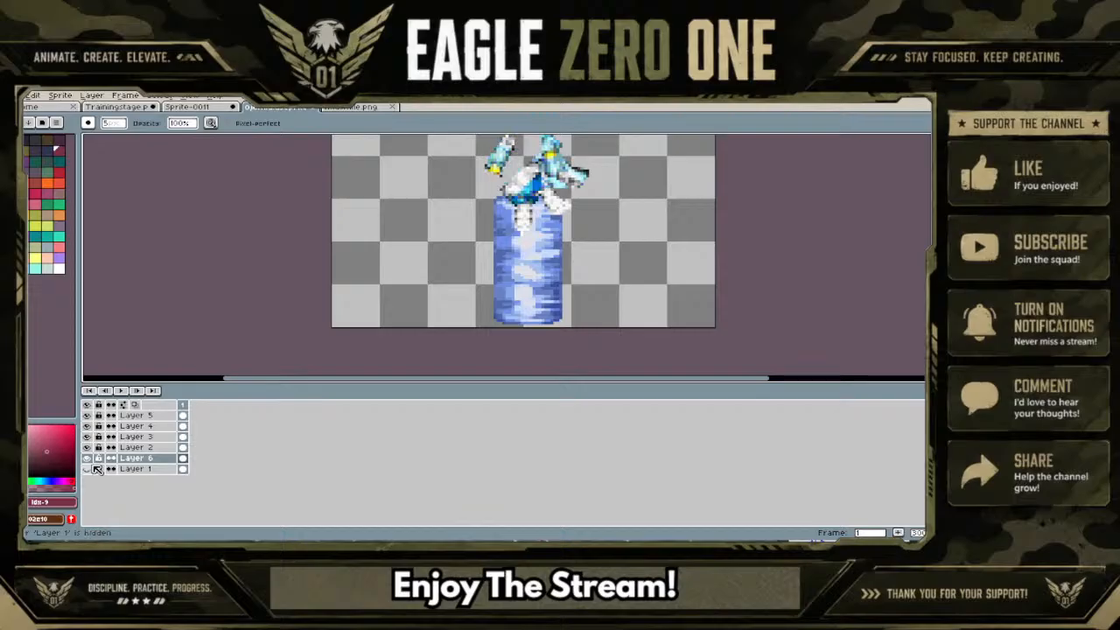
{"action": "scroll", "coordinate": [407, 283], "scroll_direction": "down", "scroll_amount": 1}
{"action": "scroll", "coordinate": [488, 192], "scroll_direction": "up", "scroll_amount": 2}
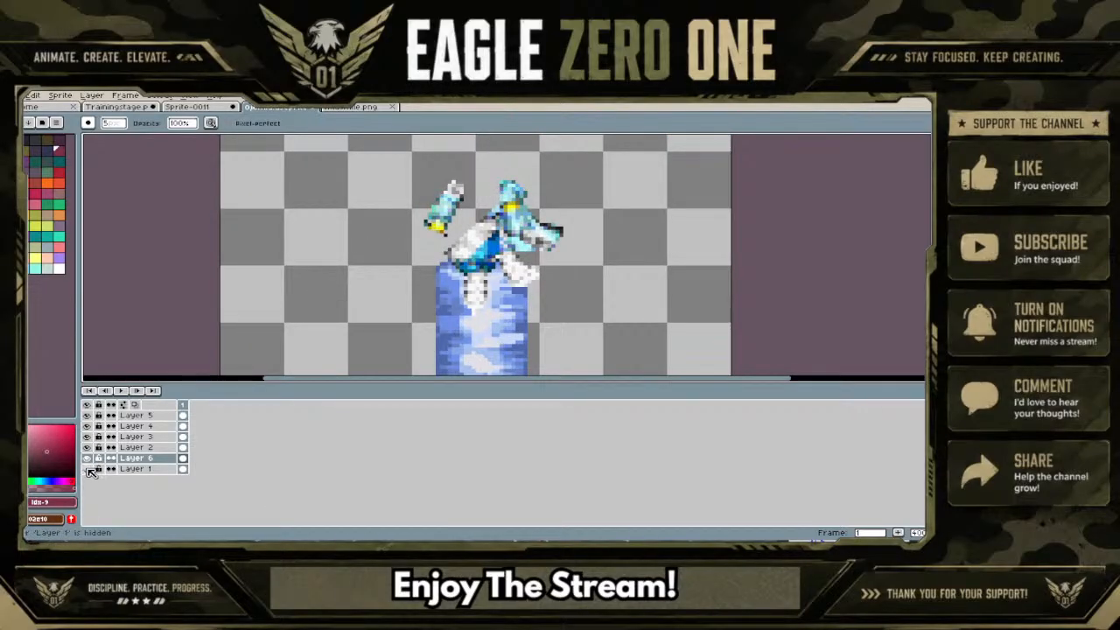
{"action": "left_click", "coordinate": [88, 470]}
{"action": "left_click", "coordinate": [88, 460]}
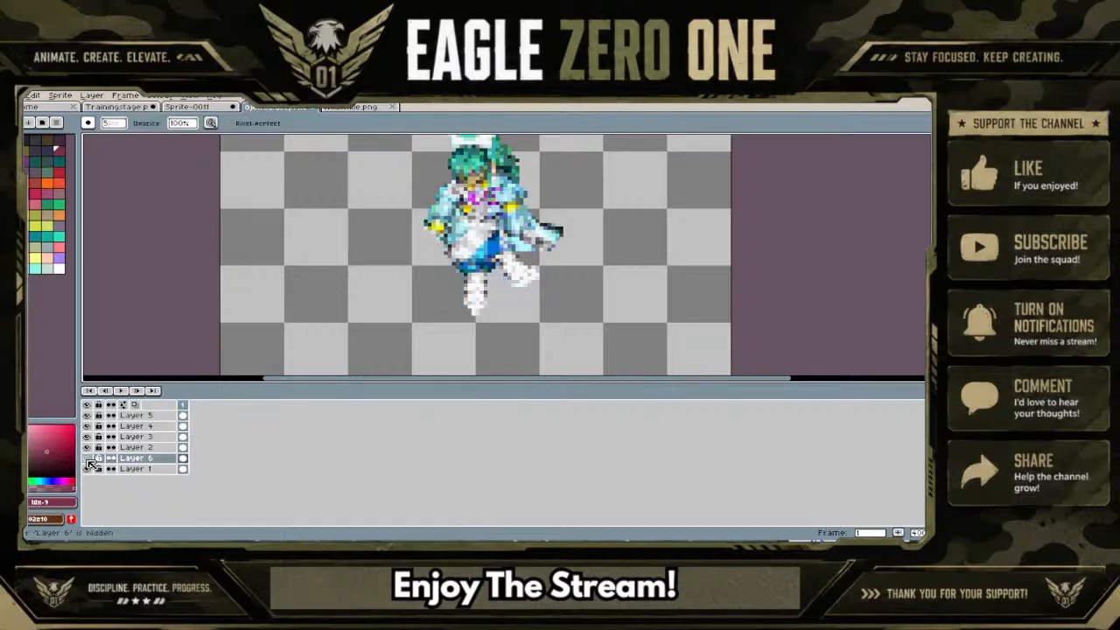
{"action": "left_click", "coordinate": [89, 460]}
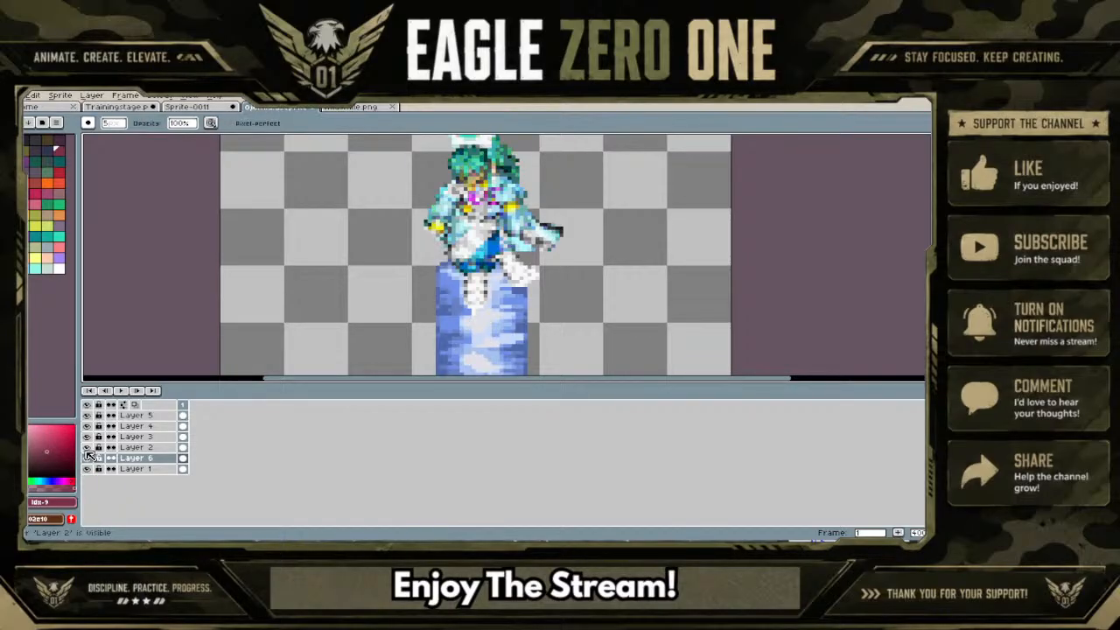
Hide and reshow Layers 2, 3, 4 and 5 in turn to identify which body part each holds
{"action": "left_click", "coordinate": [86, 449]}
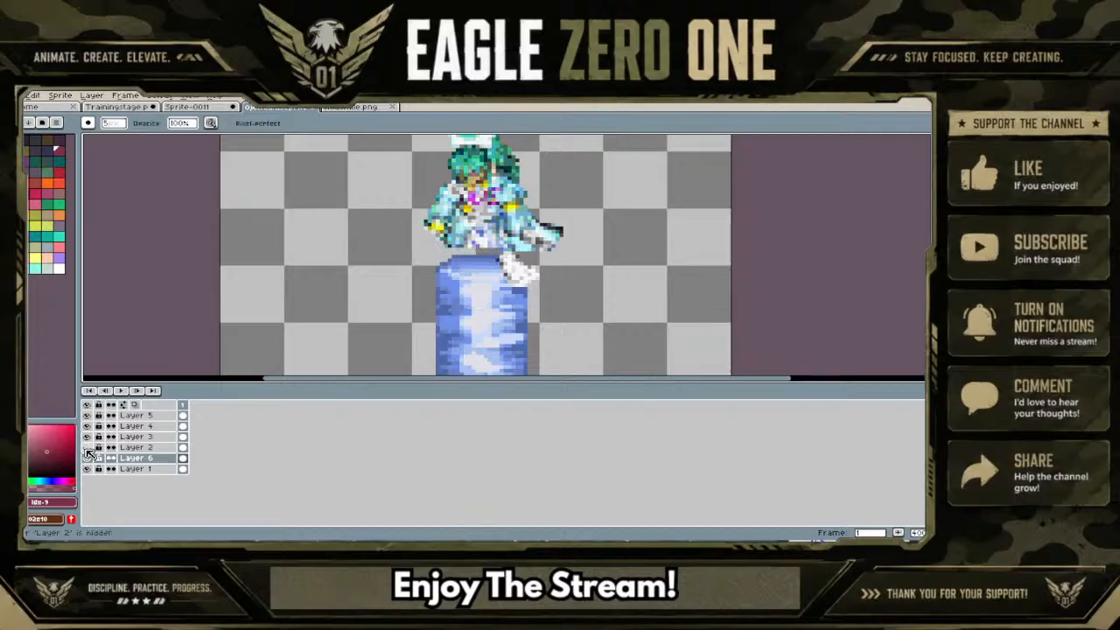
{"action": "left_click", "coordinate": [86, 449]}
{"action": "left_click", "coordinate": [87, 449]}
{"action": "left_click", "coordinate": [87, 448]}
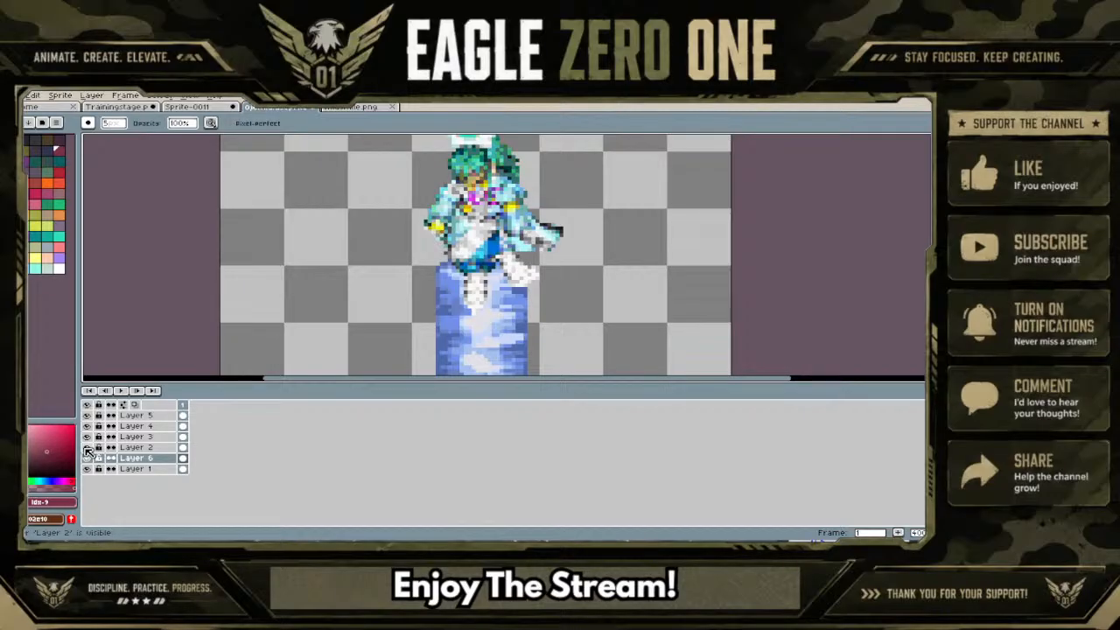
{"action": "left_click", "coordinate": [86, 438]}
{"action": "left_click", "coordinate": [87, 437]}
{"action": "left_click", "coordinate": [87, 437]}
{"action": "left_click", "coordinate": [88, 427]}
{"action": "left_click", "coordinate": [87, 427]}
{"action": "left_click", "coordinate": [87, 427]}
{"action": "left_click", "coordinate": [88, 427]}
{"action": "left_click", "coordinate": [88, 417]}
{"action": "left_click", "coordinate": [87, 416]}
Inspect the character's sleeves and skirt up close, and recheck the contents of Layers 4 and 5 by toggling their visibility
{"action": "scroll", "coordinate": [536, 245], "scroll_direction": "up", "scroll_amount": 2}
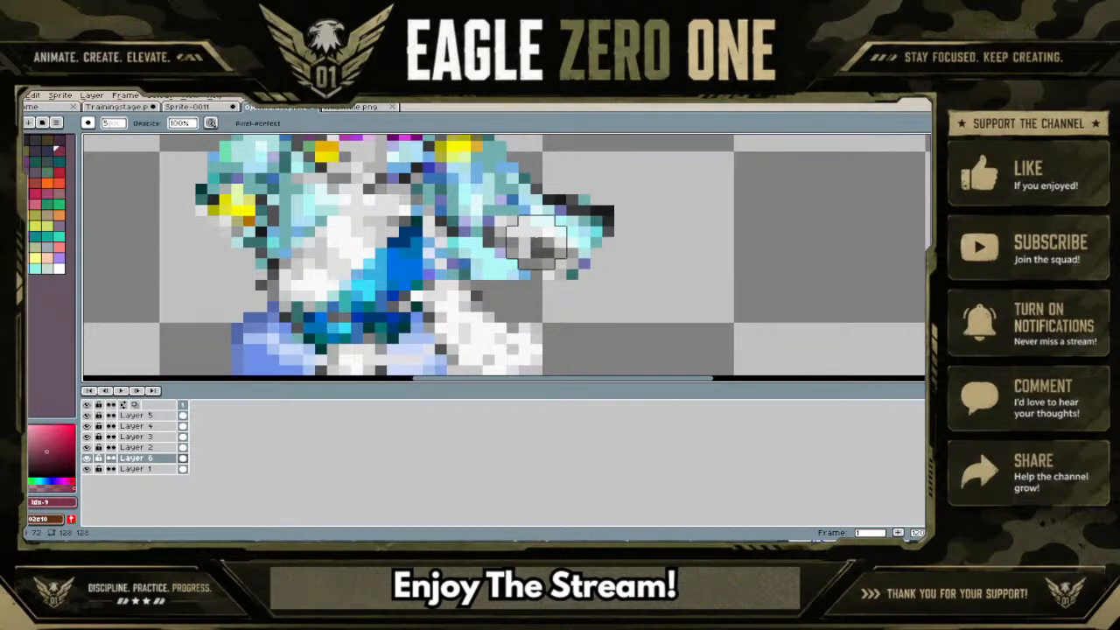
{"action": "scroll", "coordinate": [537, 245], "scroll_direction": "down", "scroll_amount": 2}
{"action": "scroll", "coordinate": [525, 235], "scroll_direction": "up", "scroll_amount": 1}
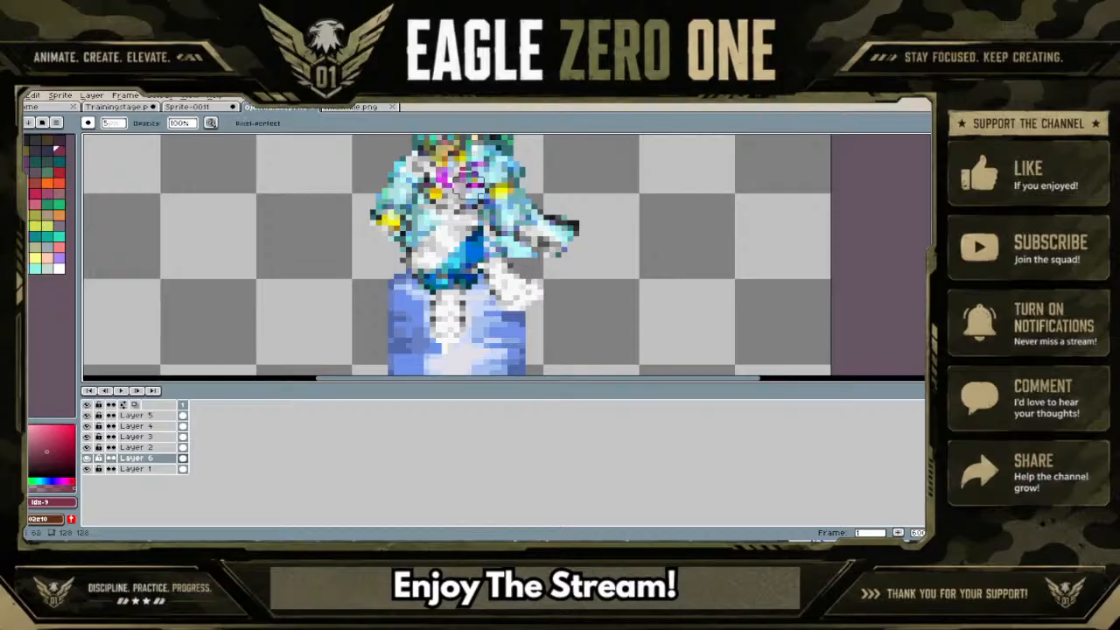
{"action": "scroll", "coordinate": [470, 187], "scroll_direction": "down", "scroll_amount": 1}
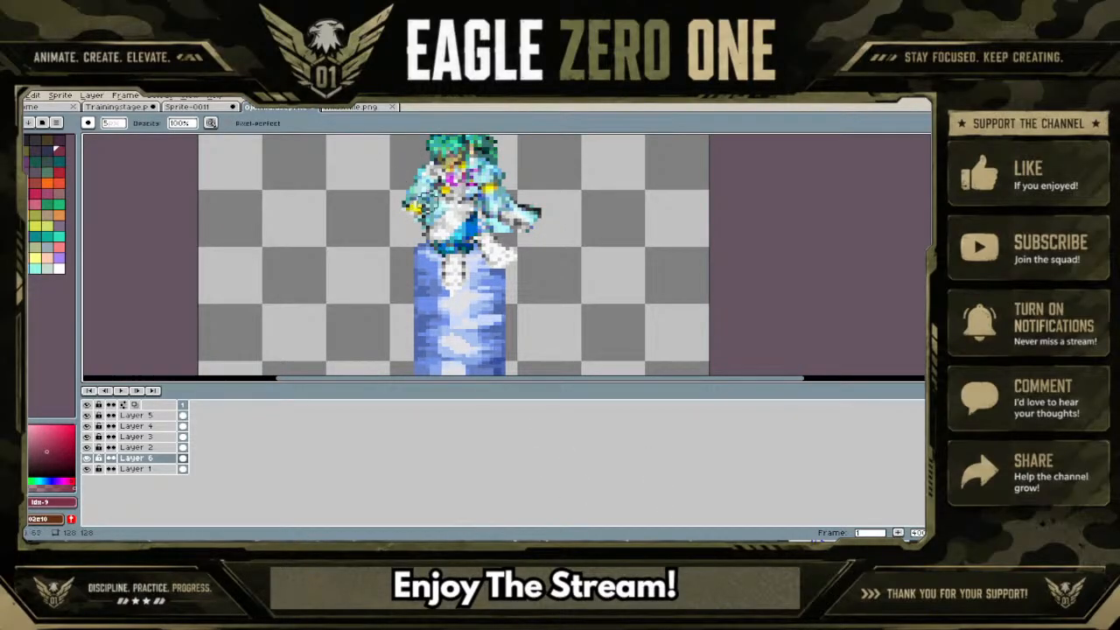
{"action": "scroll", "coordinate": [424, 201], "scroll_direction": "up", "scroll_amount": 2}
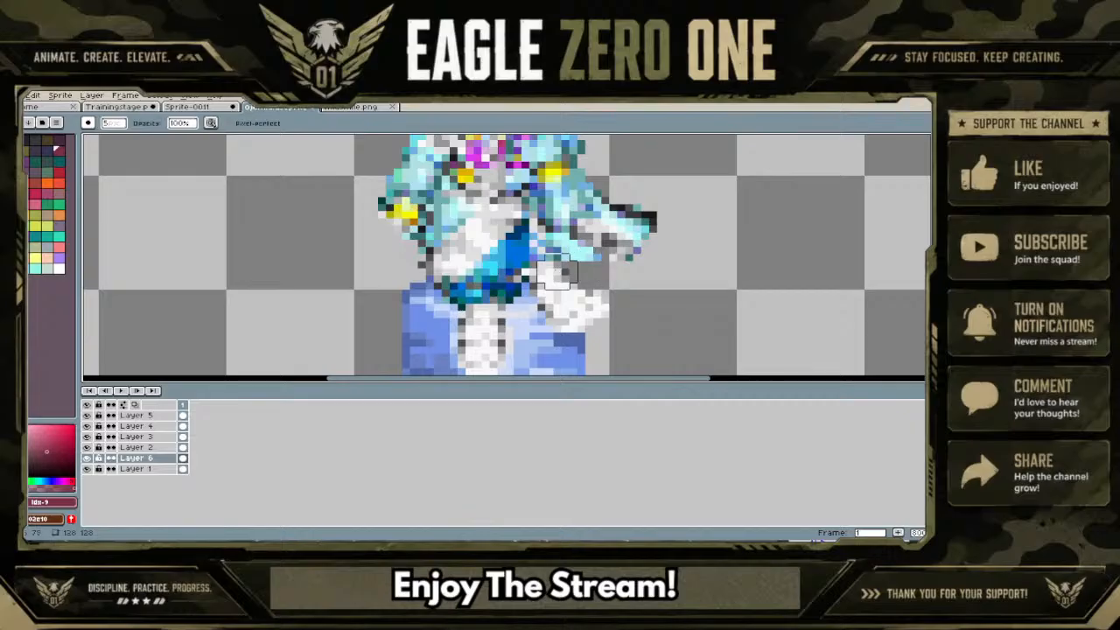
{"action": "left_click", "coordinate": [88, 426]}
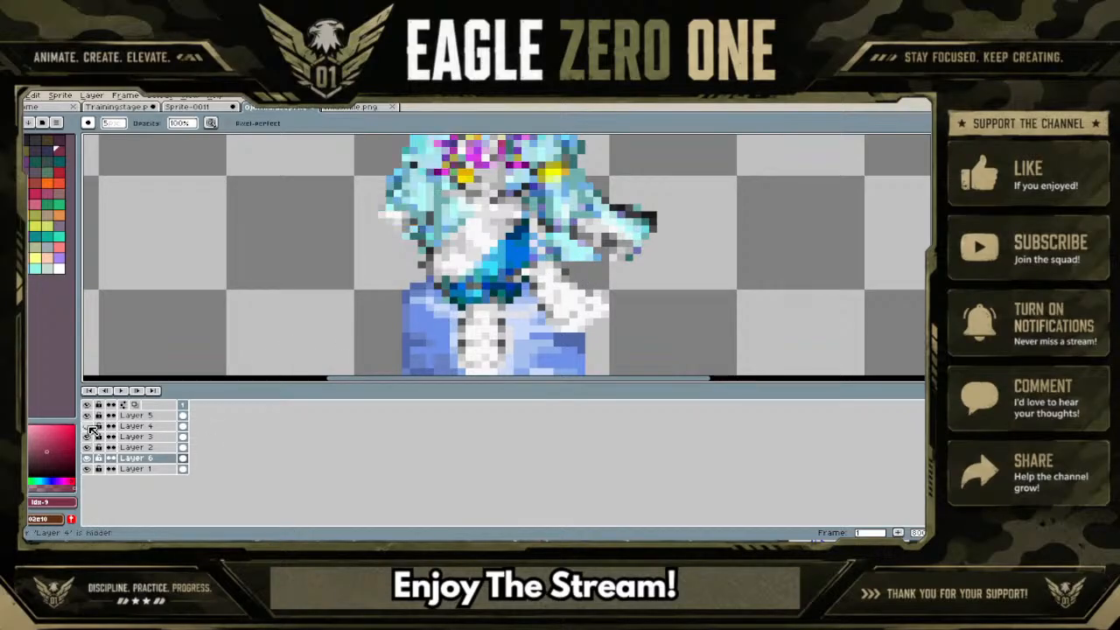
{"action": "left_click", "coordinate": [88, 427]}
{"action": "left_click", "coordinate": [87, 417]}
{"action": "left_click", "coordinate": [87, 416]}
{"action": "left_click", "coordinate": [88, 416]}
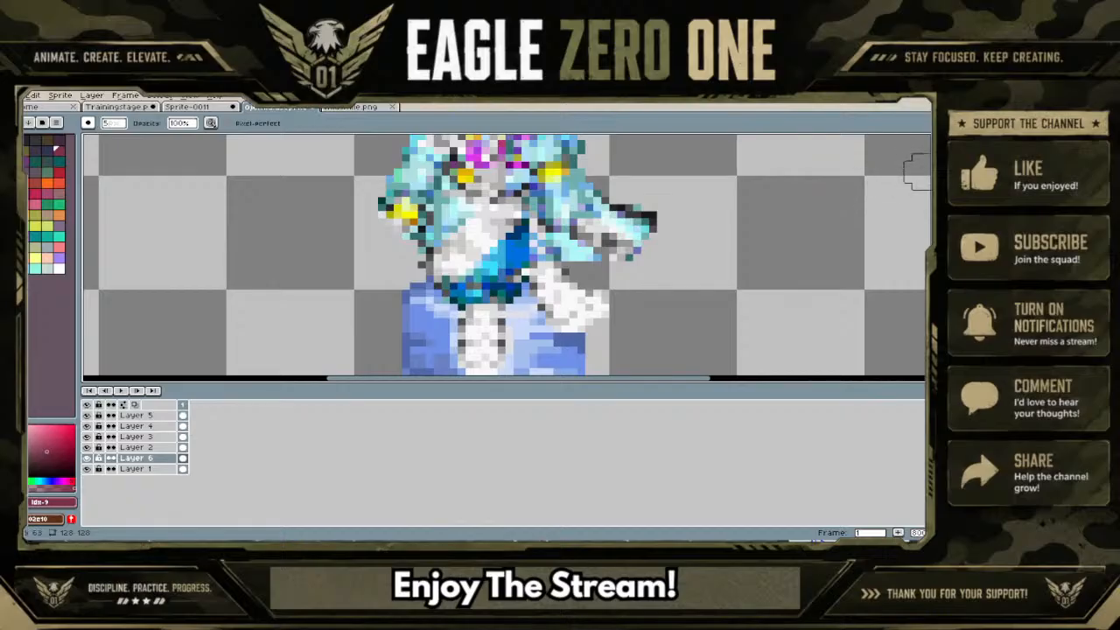
Activate the rectangular selection tool and examine the raised white boot beside the ice pillar up close
{"action": "left_click", "coordinate": [944, 140]}
{"action": "scroll", "coordinate": [732, 219], "scroll_direction": "up", "scroll_amount": 1}
{"action": "scroll", "coordinate": [531, 245], "scroll_direction": "down", "scroll_amount": 1}
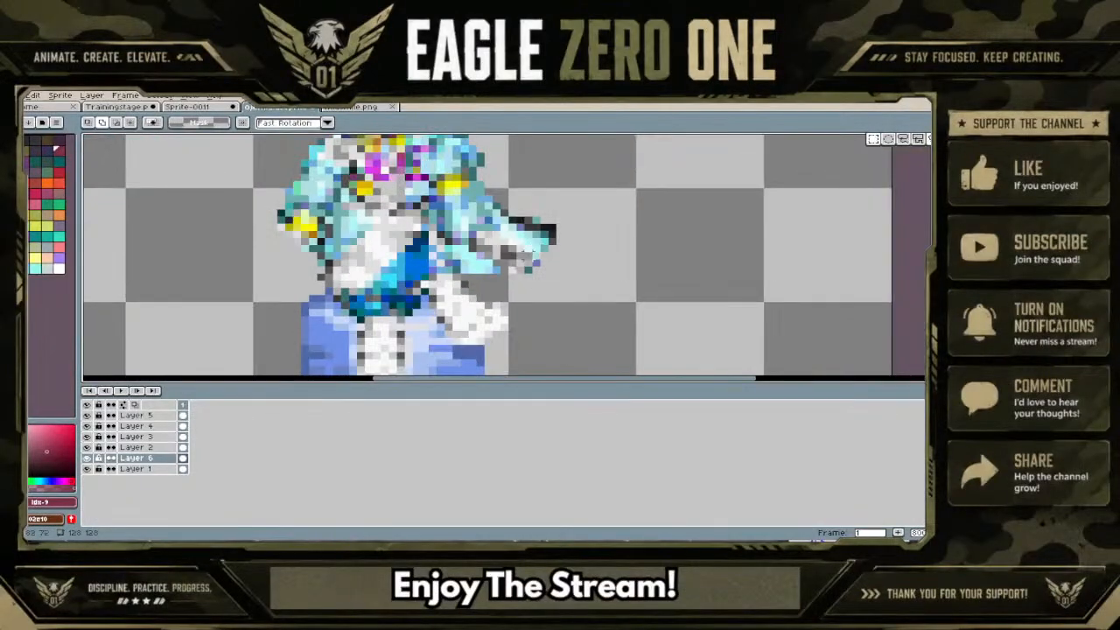
{"action": "scroll", "coordinate": [471, 283], "scroll_direction": "down", "scroll_amount": 1}
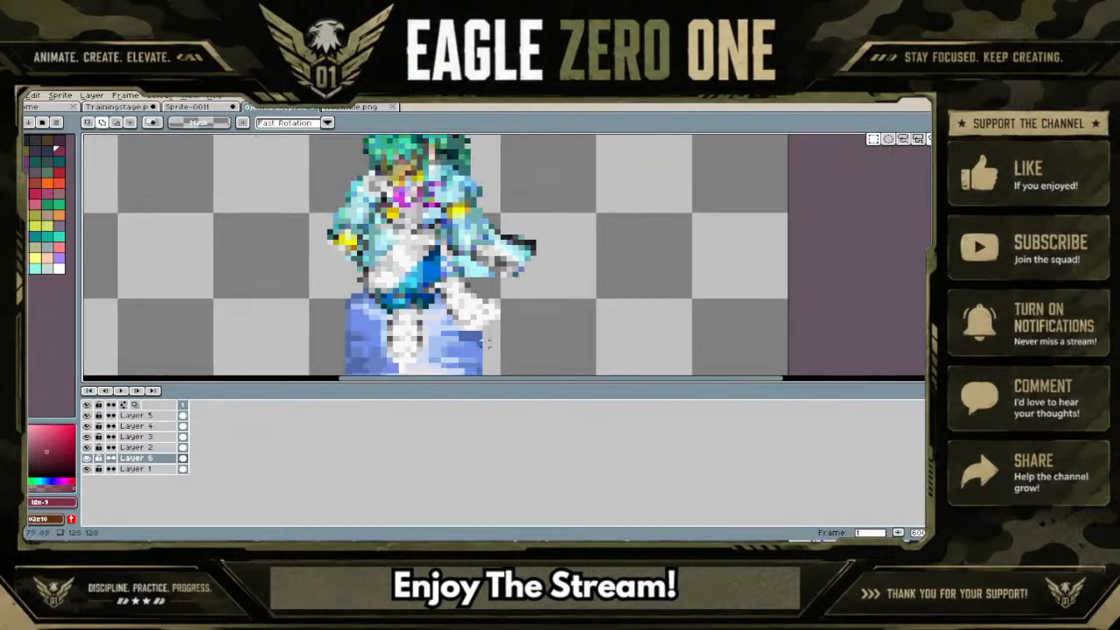
{"action": "scroll", "coordinate": [488, 343], "scroll_direction": "up", "scroll_amount": 2}
{"action": "scroll", "coordinate": [491, 344], "scroll_direction": "down", "scroll_amount": 1}
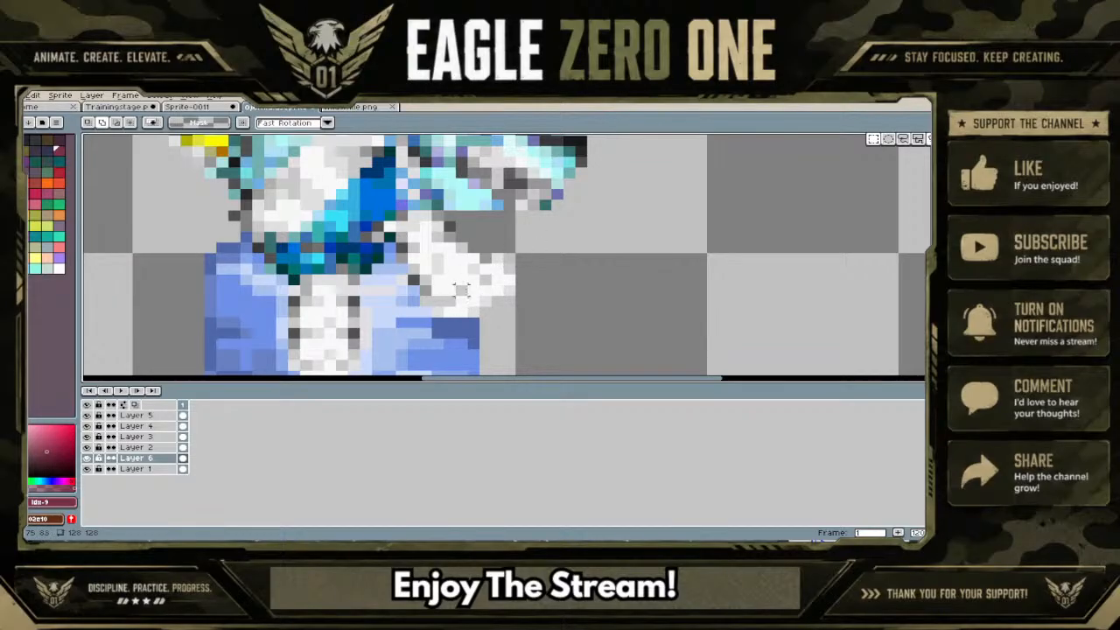
{"action": "scroll", "coordinate": [461, 290], "scroll_direction": "down", "scroll_amount": 1}
{"action": "scroll", "coordinate": [461, 291], "scroll_direction": "up", "scroll_amount": 1}
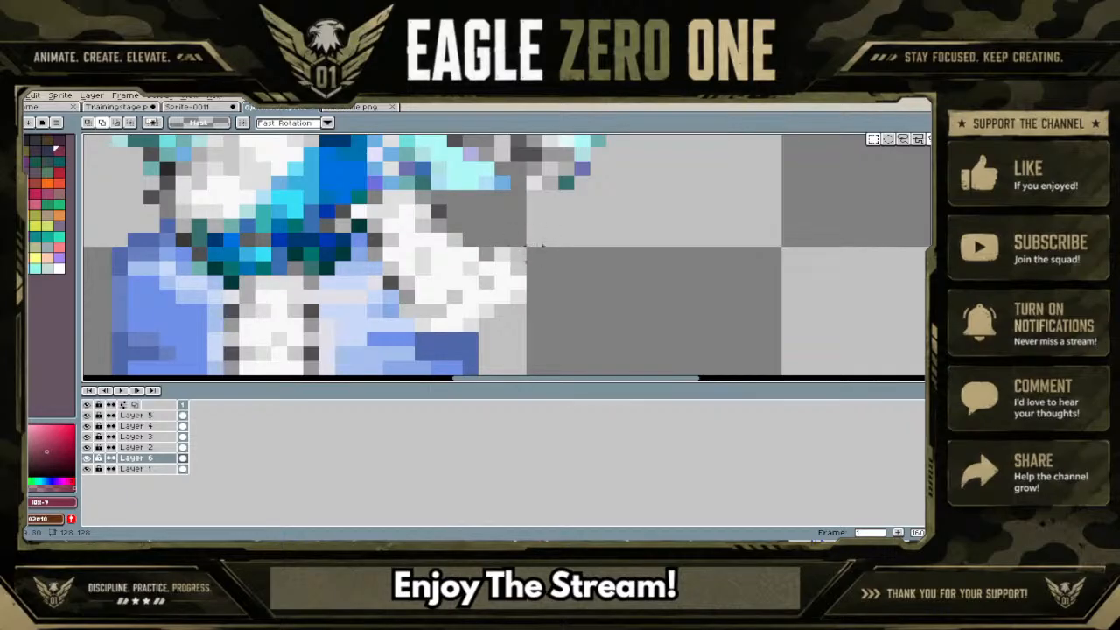
Sample the light grey at the raised boot's edge and set the eraser size to 1 px
{"action": "key", "text": "shift+b"}
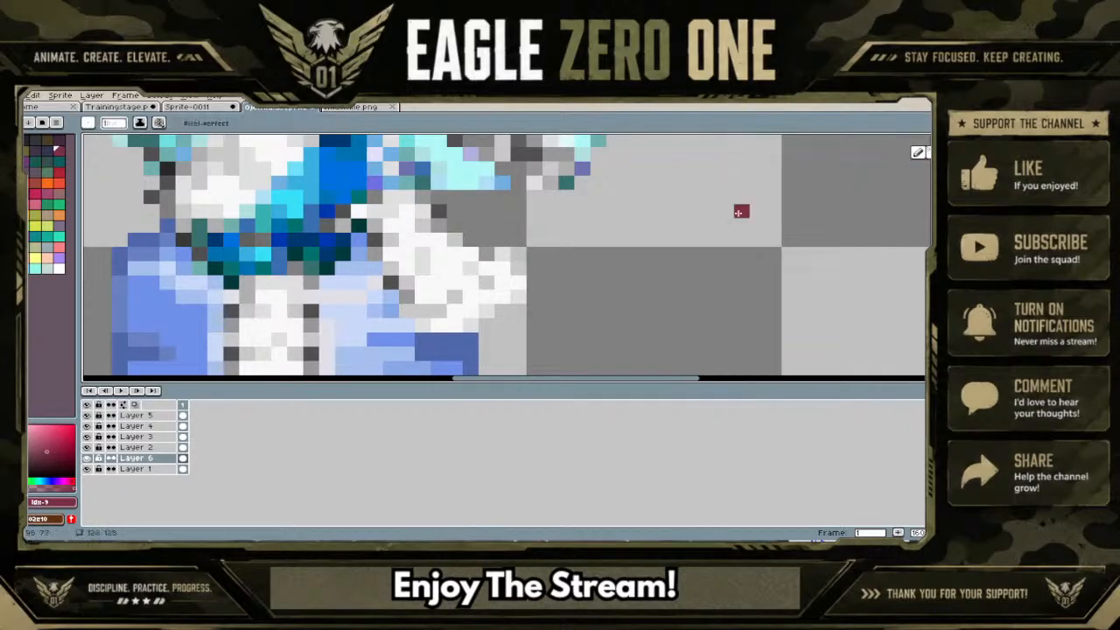
{"action": "key", "text": "i"}
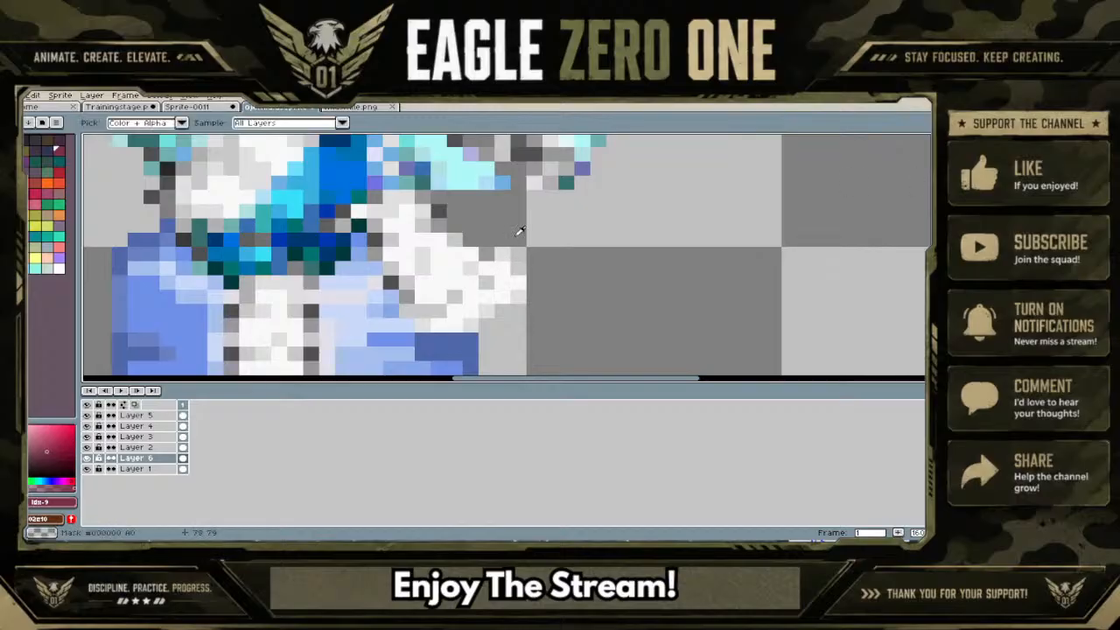
{"action": "left_click", "coordinate": [514, 252]}
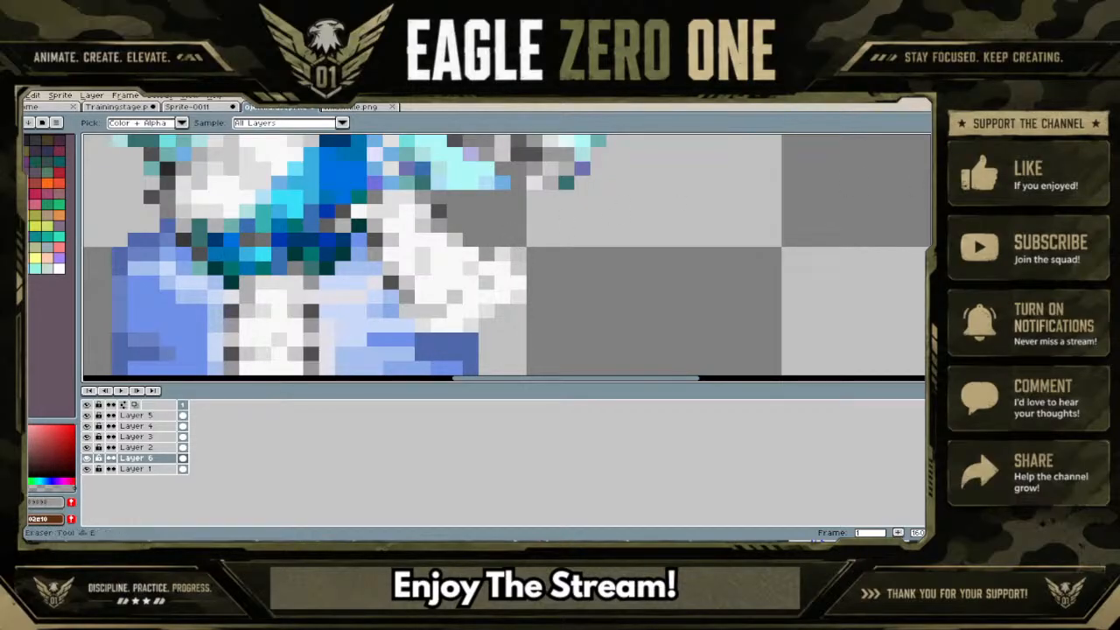
{"action": "key", "text": "b"}
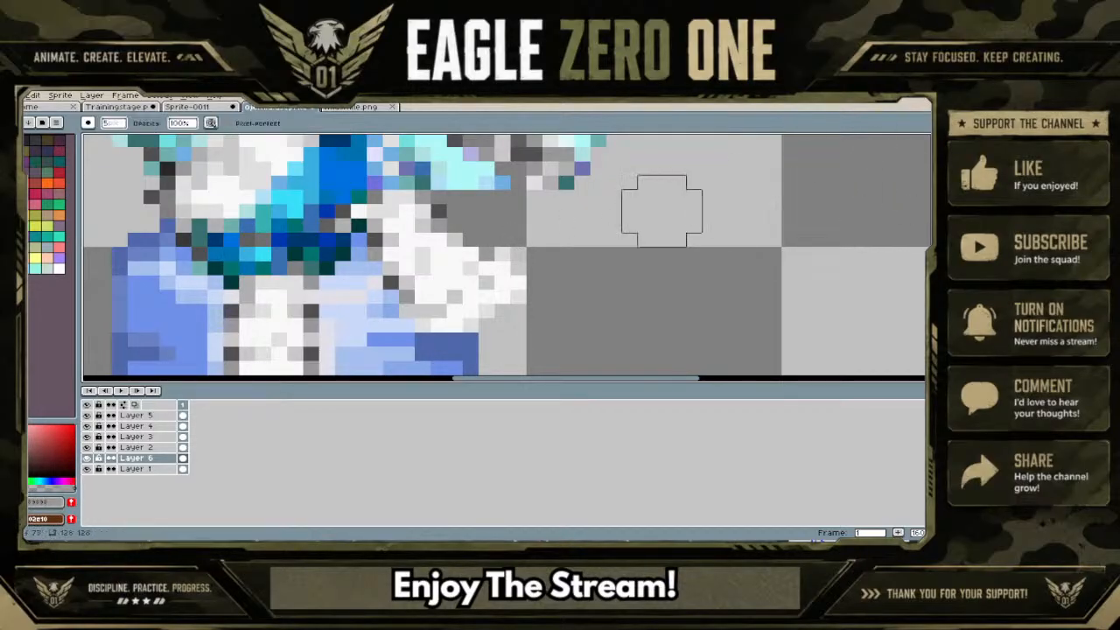
{"action": "left_click", "coordinate": [110, 123]}
{"action": "left_click", "coordinate": [104, 139]}
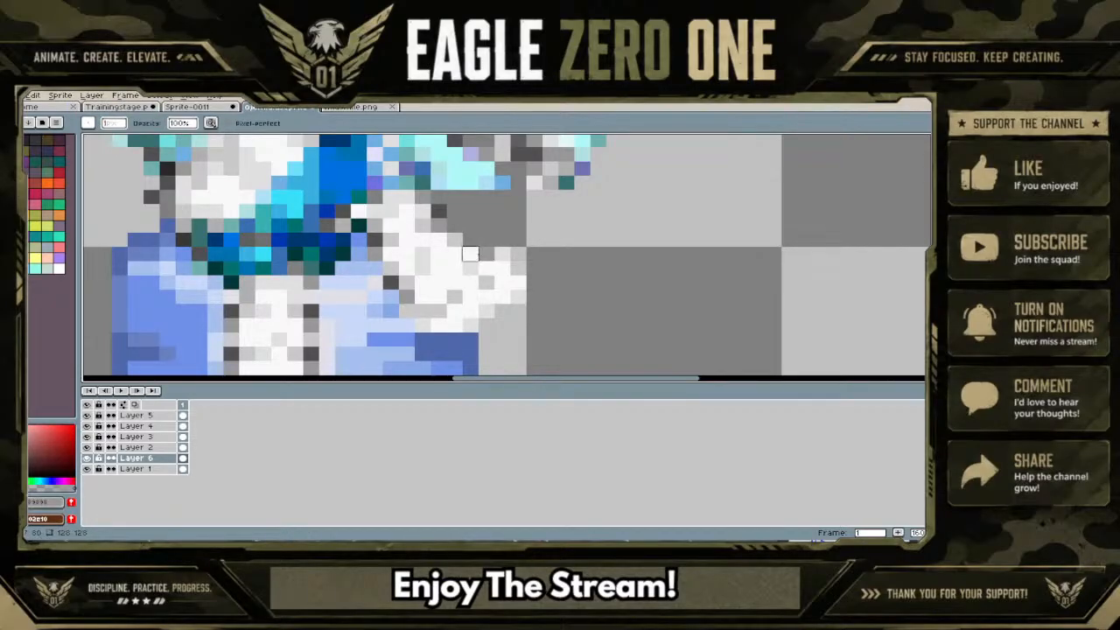
{"action": "scroll", "coordinate": [486, 254], "scroll_direction": "down", "scroll_amount": 3}
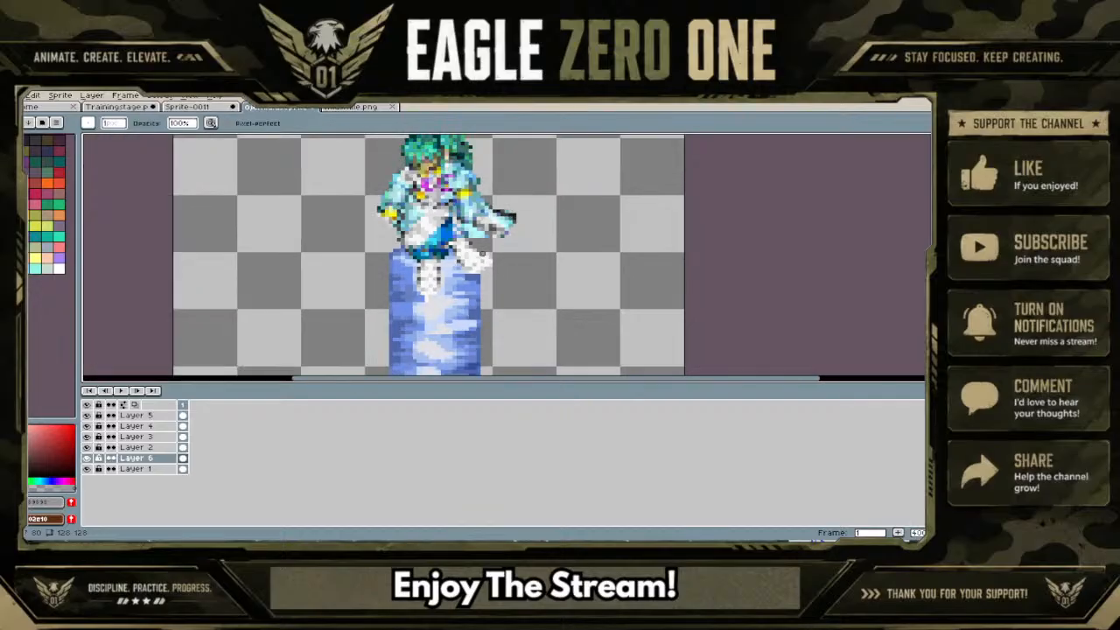
Save the layered character sprite as a PNG copy and close its document
{"action": "scroll", "coordinate": [480, 253], "scroll_direction": "down", "scroll_amount": 2}
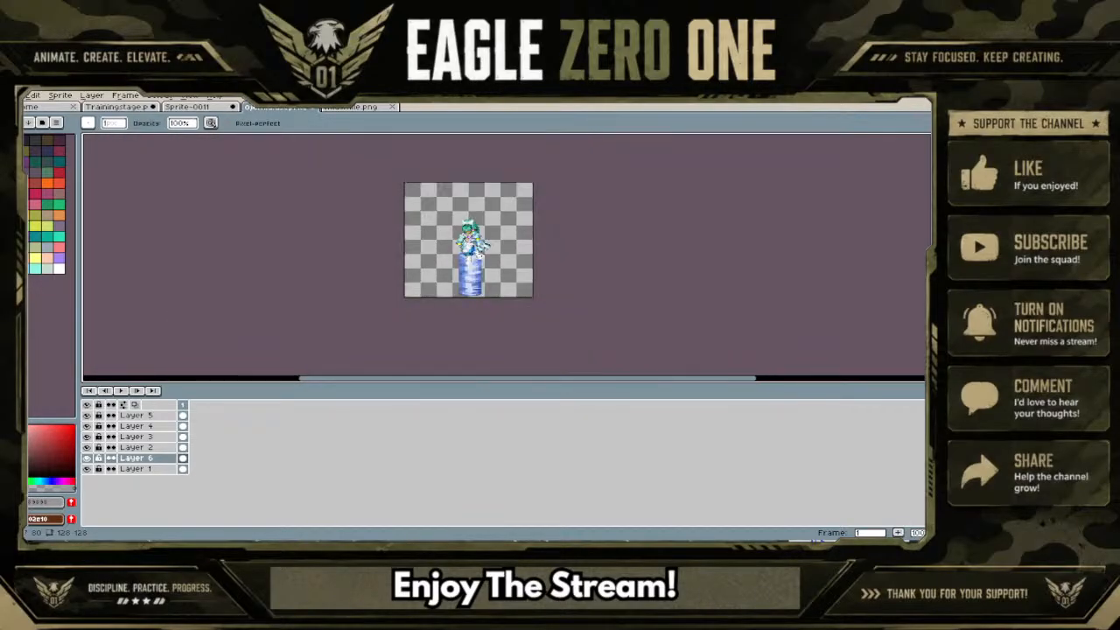
{"action": "scroll", "coordinate": [480, 254], "scroll_direction": "up", "scroll_amount": 1}
{"action": "scroll", "coordinate": [481, 253], "scroll_direction": "down", "scroll_amount": 1}
{"action": "scroll", "coordinate": [480, 262], "scroll_direction": "up", "scroll_amount": 2}
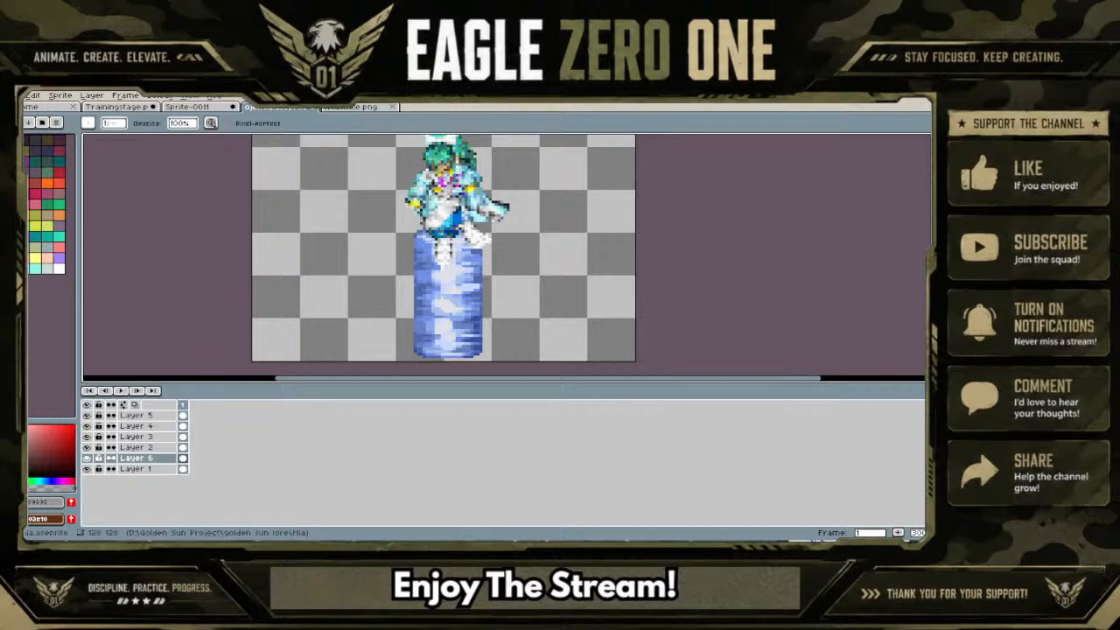
{"action": "left_click", "coordinate": [20, 94]}
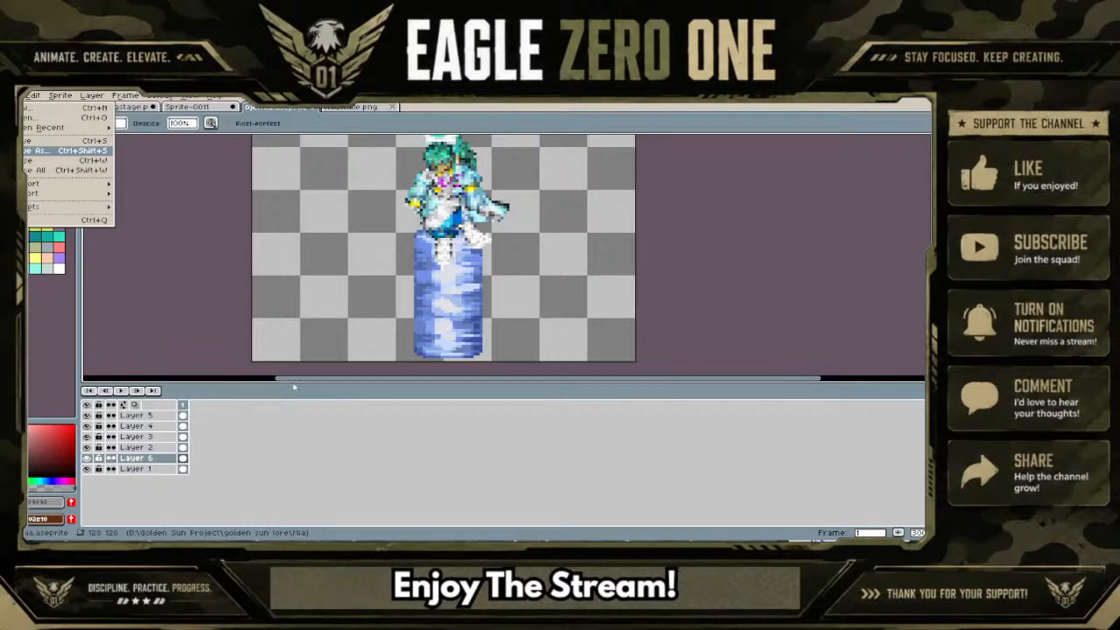
{"action": "left_click", "coordinate": [572, 350]}
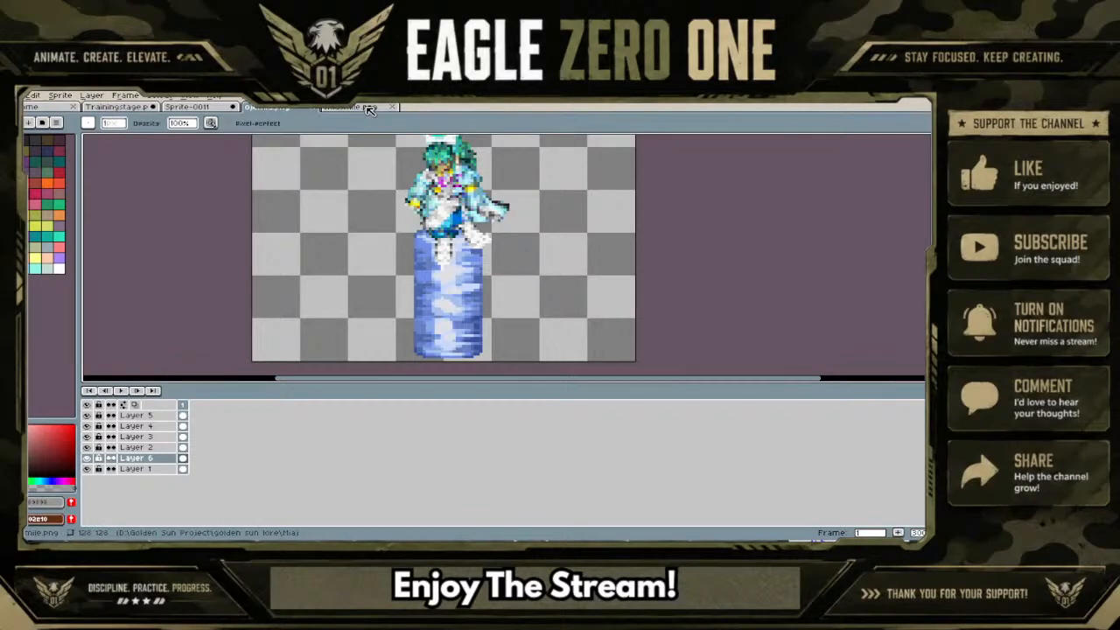
{"action": "left_click", "coordinate": [318, 107]}
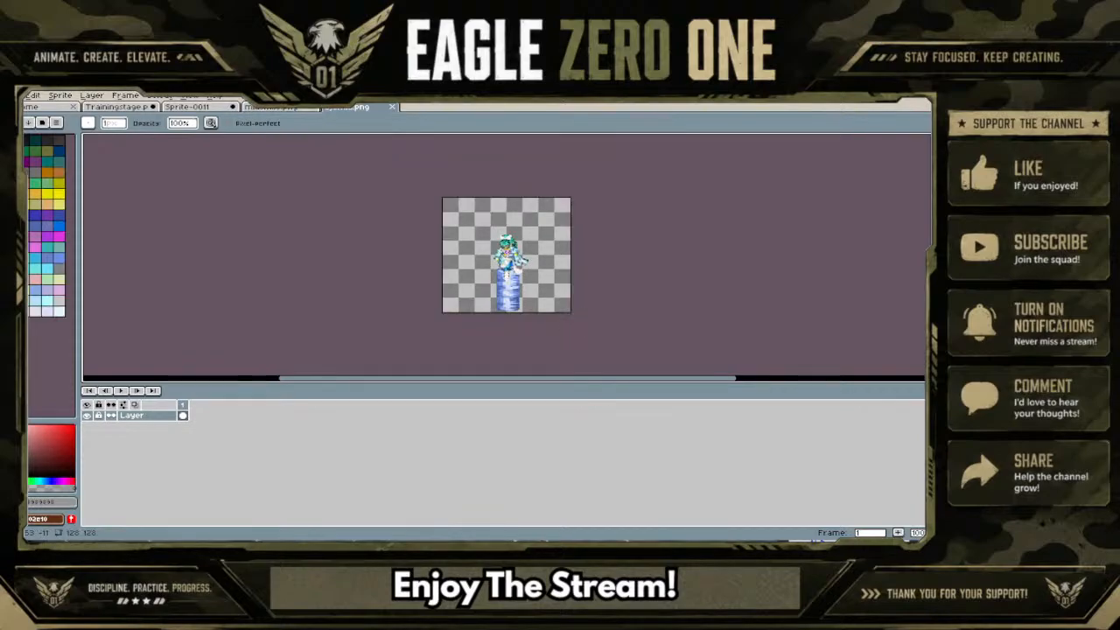
Select the character and ice pillar in the flattened PNG with a rectangular marquee of about 107 × 98 px
{"action": "scroll", "coordinate": [461, 241], "scroll_direction": "up", "scroll_amount": 1}
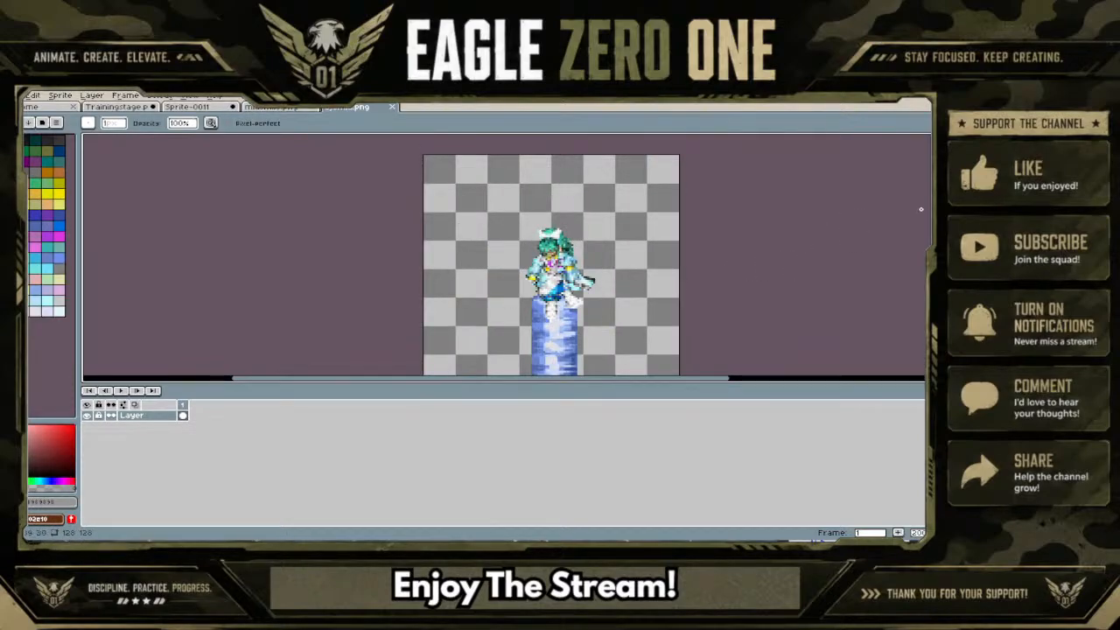
{"action": "left_click_drag", "start_coordinate": [933, 219], "coordinate": [932, 237]}
{"action": "left_click", "coordinate": [945, 139]}
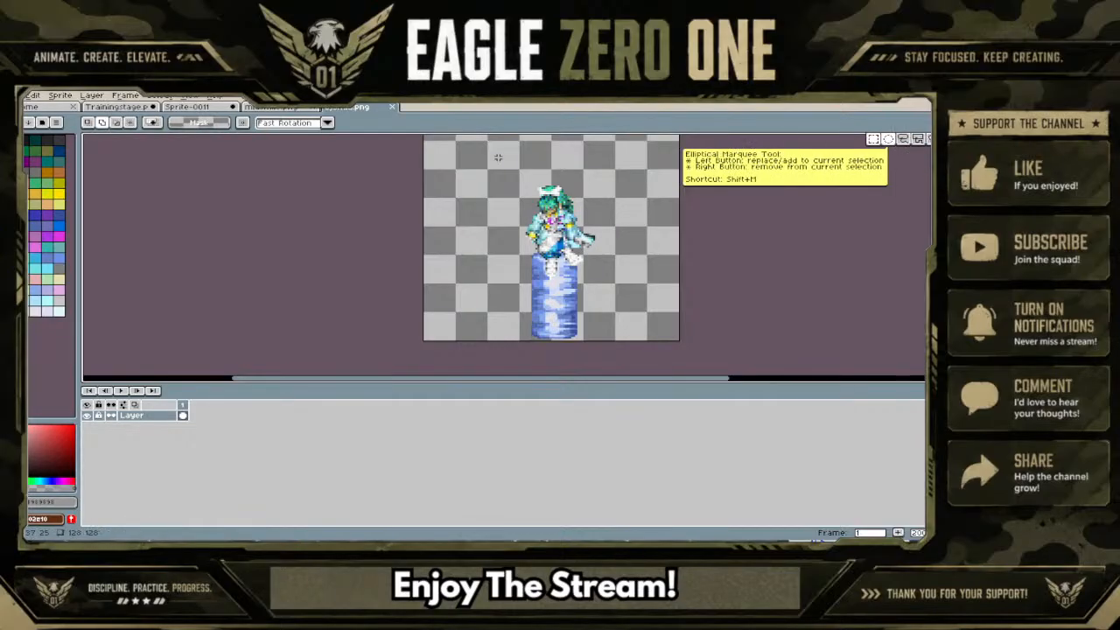
{"action": "left_click_drag", "start_coordinate": [447, 164], "coordinate": [662, 343]}
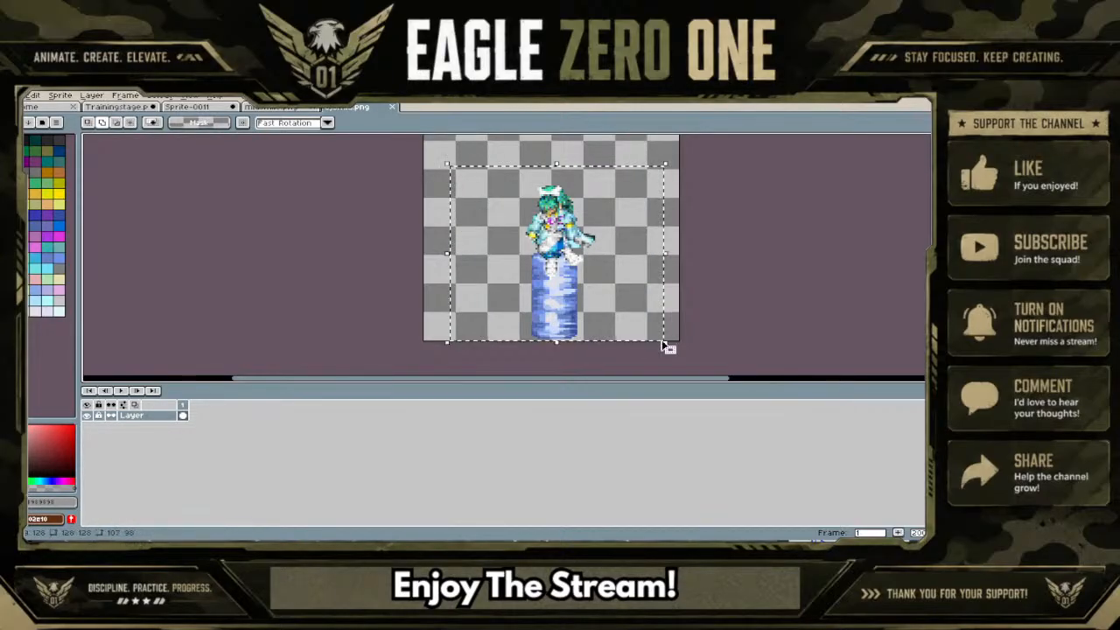
Paste the copied sprite into the Trainingstage image, enlarge it to 253 × 242 px and place it over the red vertical line
{"action": "left_click", "coordinate": [118, 106]}
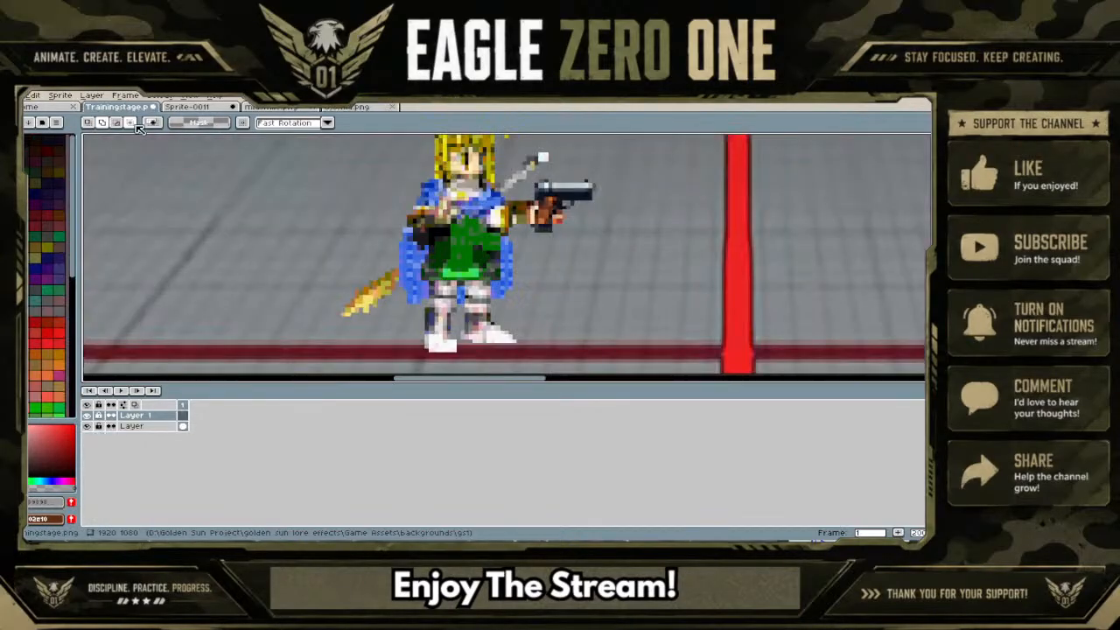
{"action": "scroll", "coordinate": [582, 228], "scroll_direction": "down", "scroll_amount": 2}
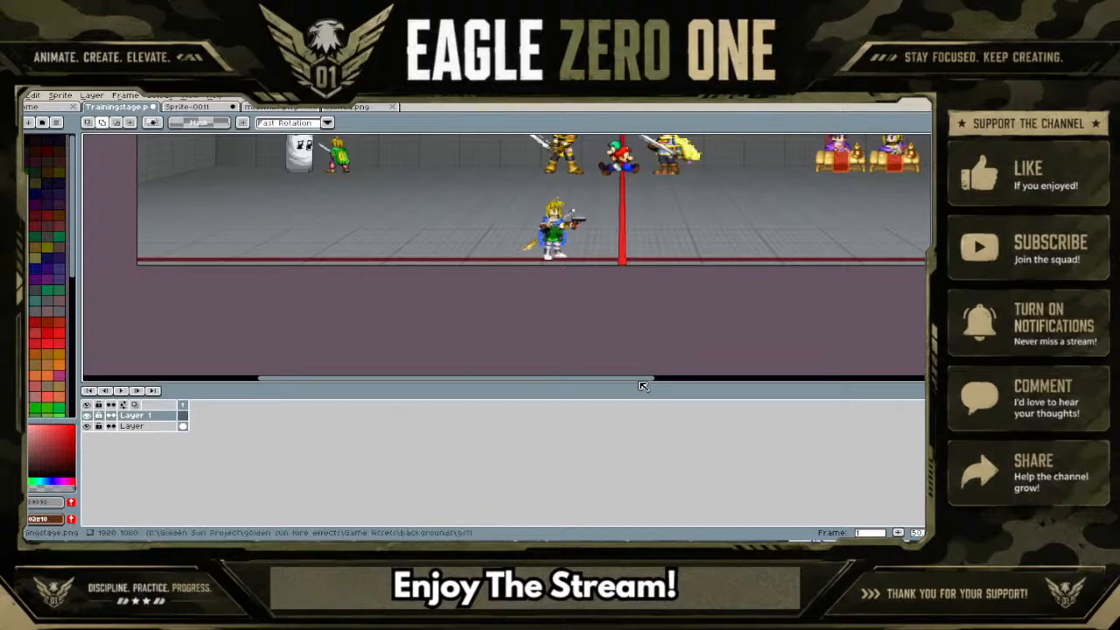
{"action": "left_click_drag", "start_coordinate": [640, 380], "coordinate": [715, 378]}
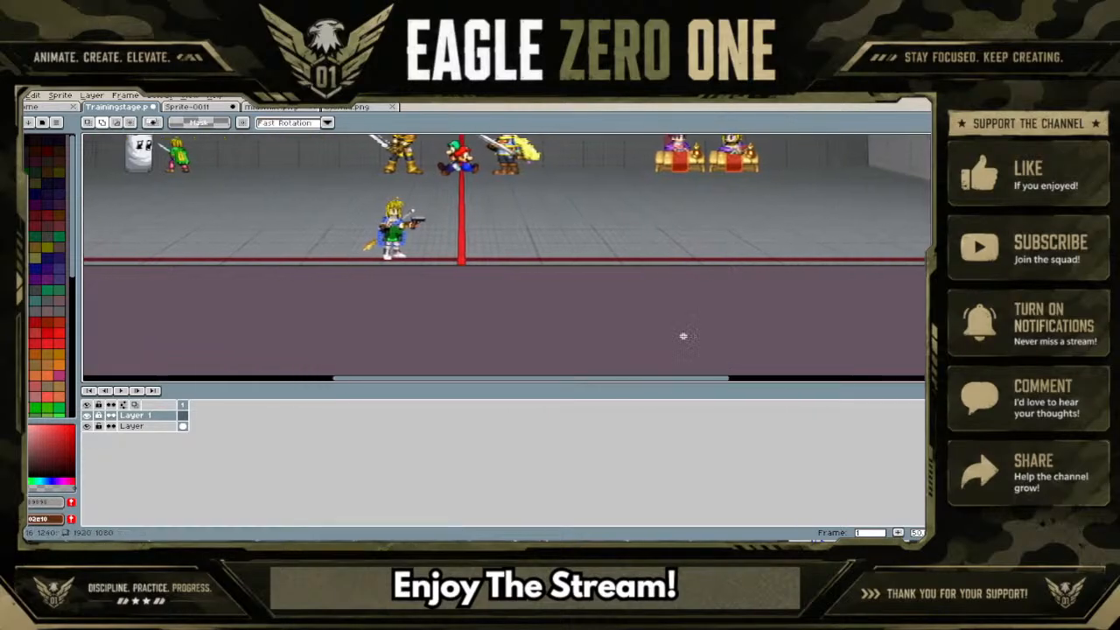
{"action": "scroll", "coordinate": [675, 315], "scroll_direction": "up", "scroll_amount": 2}
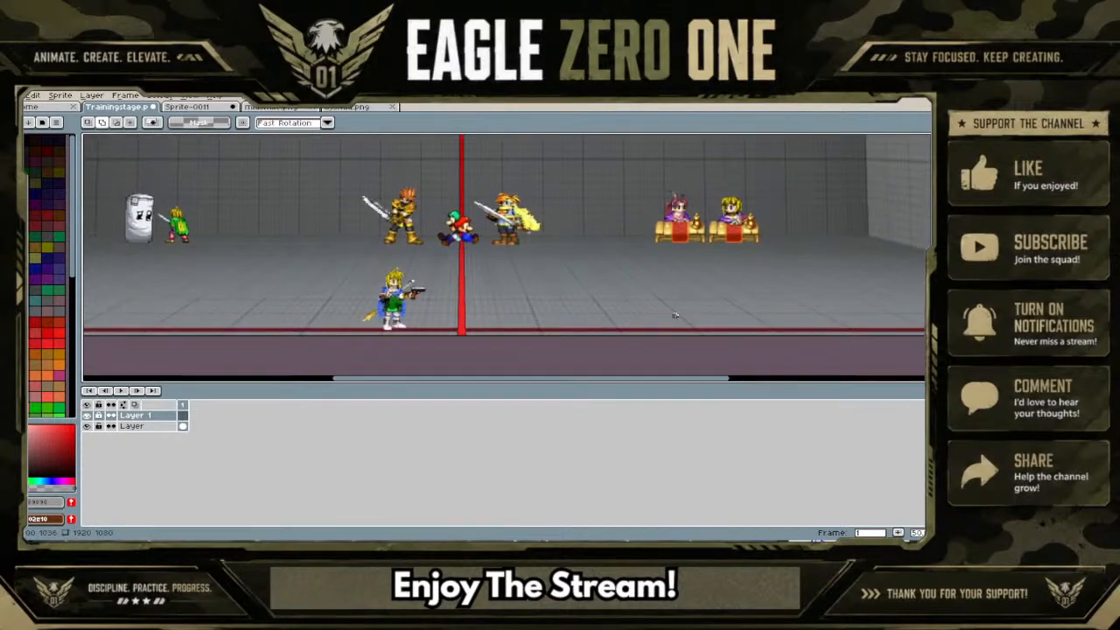
{"action": "key", "text": "ctrl+v"}
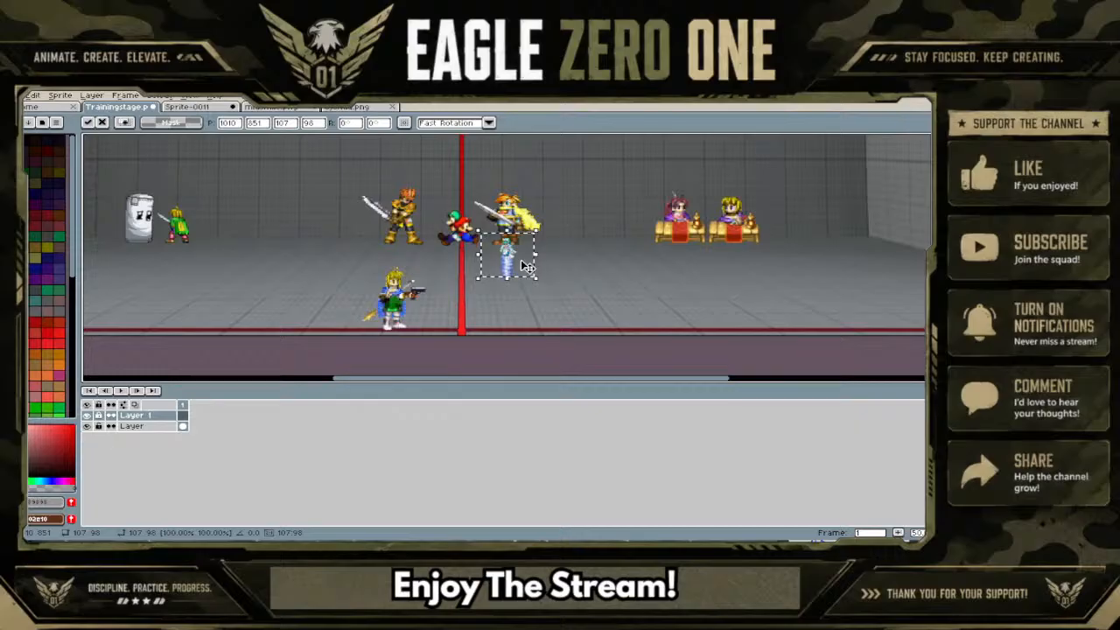
{"action": "left_click_drag", "start_coordinate": [524, 265], "coordinate": [564, 225]}
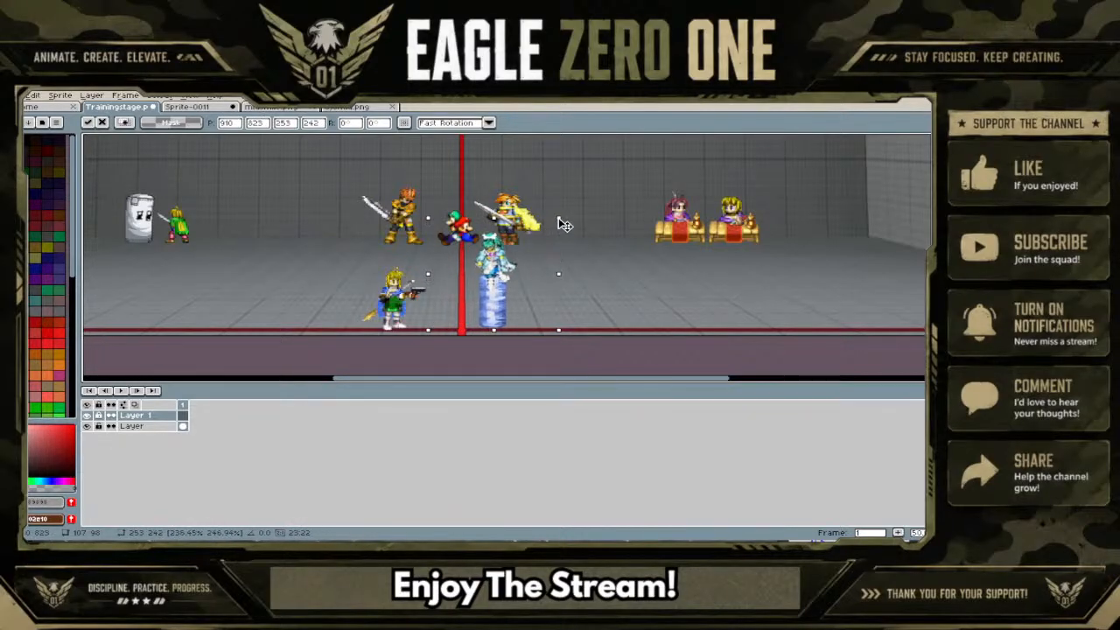
{"action": "scroll", "coordinate": [500, 310], "scroll_direction": "up", "scroll_amount": 1}
{"action": "left_click_drag", "start_coordinate": [499, 310], "coordinate": [438, 313]}
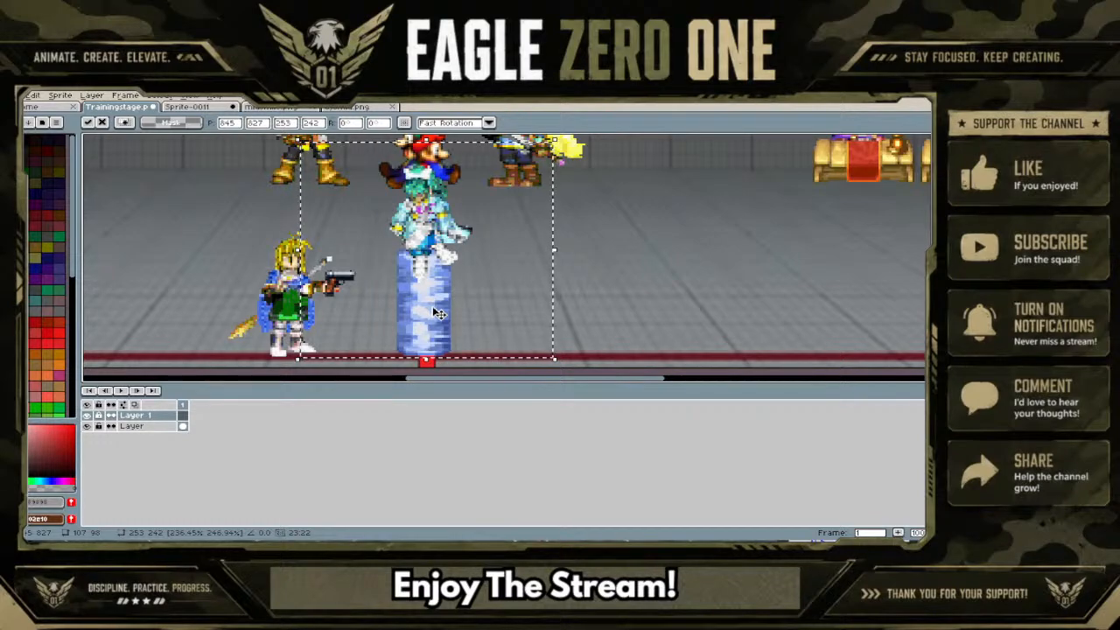
Compare the pasted sprite's scale with the surrounding characters and examine its raised boot and sleeve up close
{"action": "scroll", "coordinate": [439, 313], "scroll_direction": "down", "scroll_amount": 1}
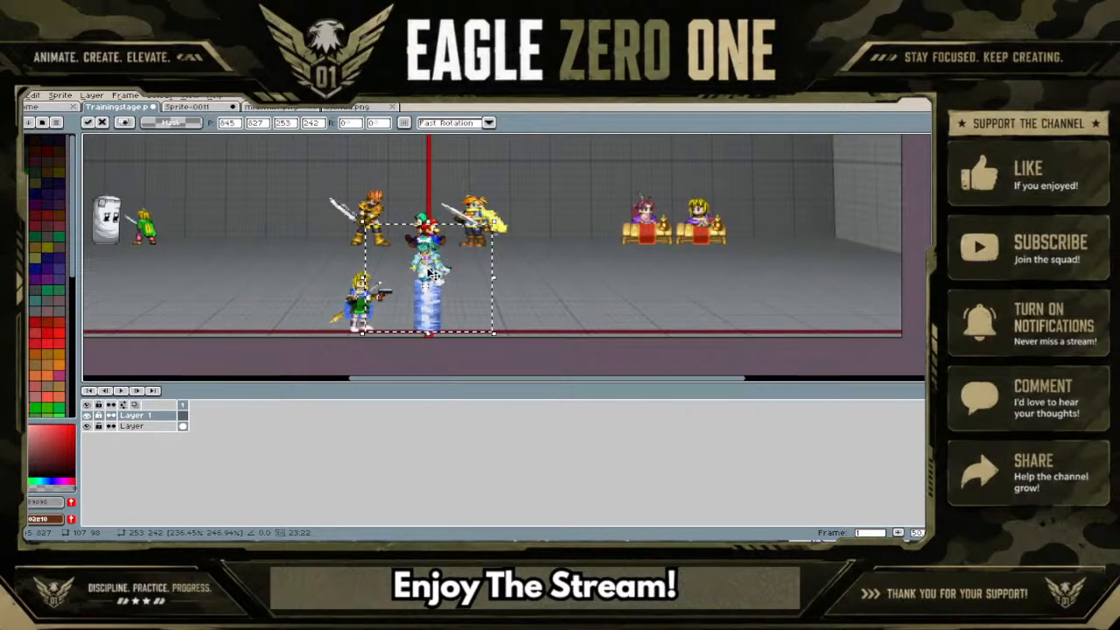
{"action": "scroll", "coordinate": [431, 273], "scroll_direction": "up", "scroll_amount": 1}
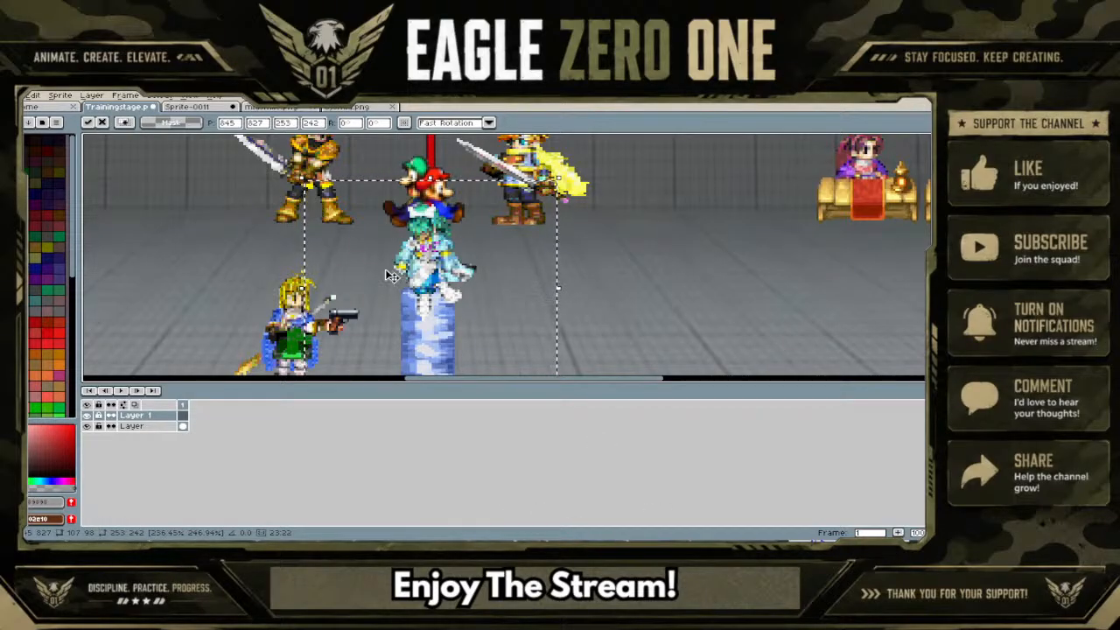
{"action": "scroll", "coordinate": [505, 344], "scroll_direction": "up", "scroll_amount": 2}
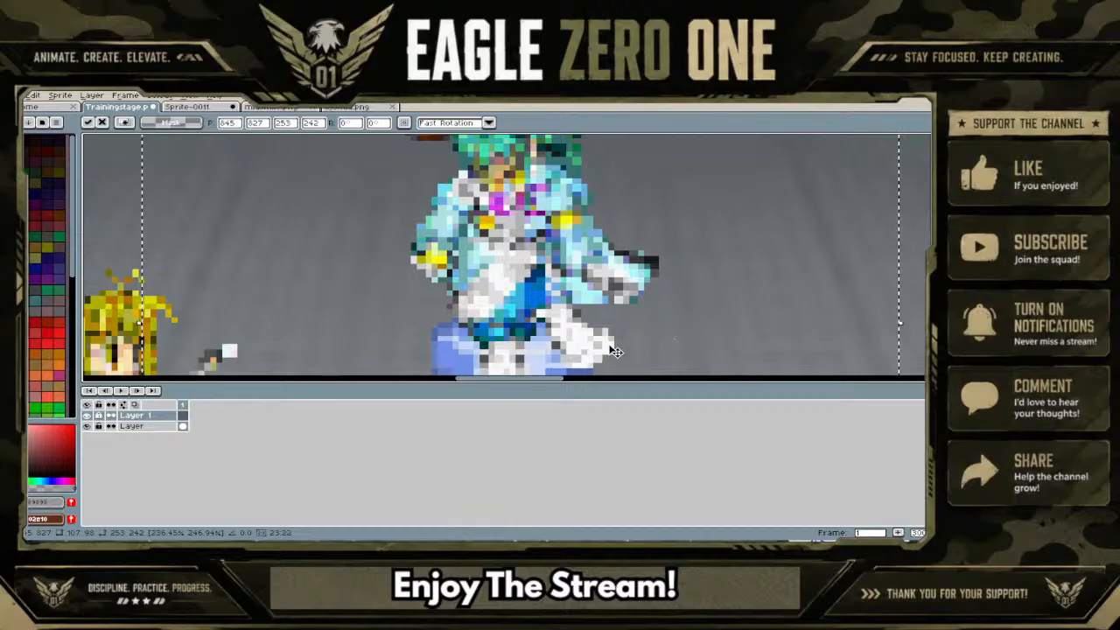
{"action": "scroll", "coordinate": [668, 332], "scroll_direction": "down", "scroll_amount": 3}
{"action": "scroll", "coordinate": [615, 351], "scroll_direction": "up", "scroll_amount": 4}
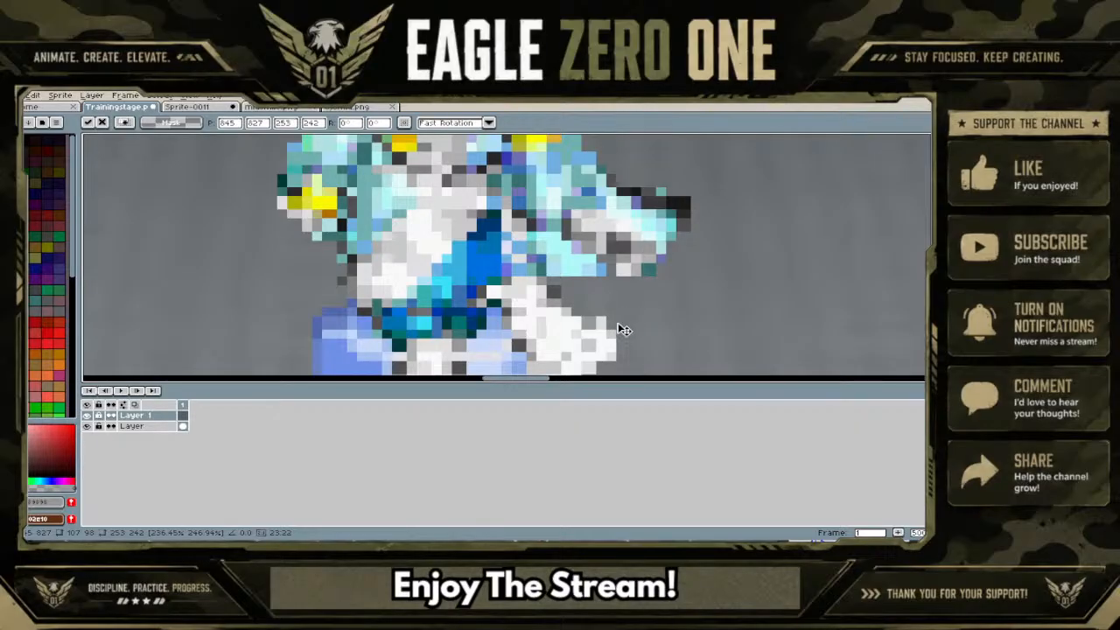
{"action": "scroll", "coordinate": [621, 332], "scroll_direction": "down", "scroll_amount": 3}
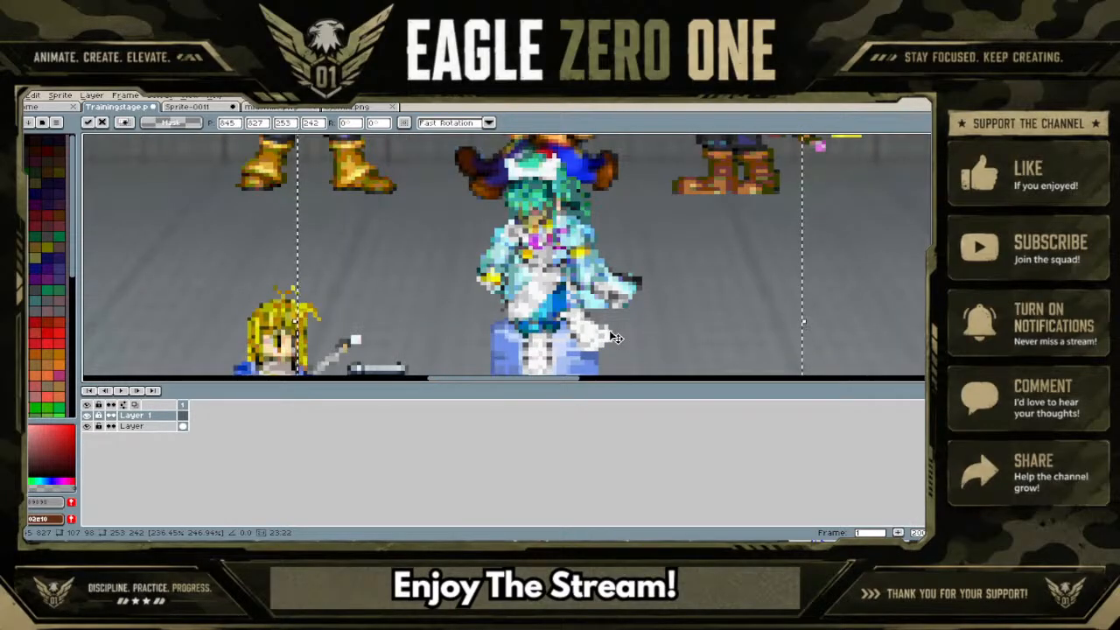
Discard the pasted sprite from the training stage and return to the character's PNG document
{"action": "key", "text": "Escape"}
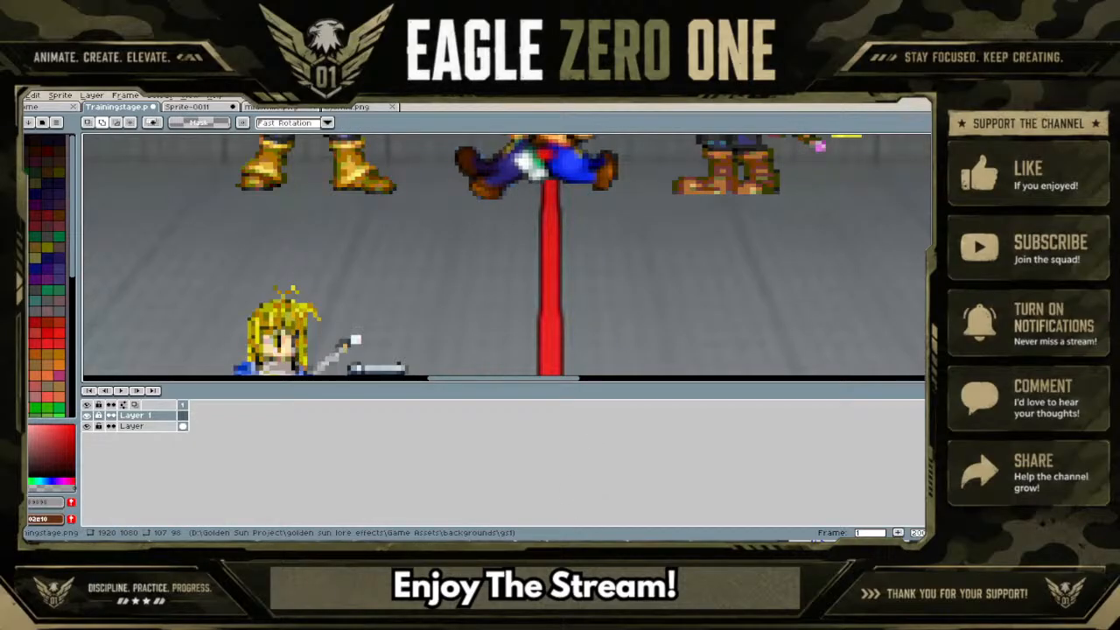
{"action": "left_click", "coordinate": [291, 107]}
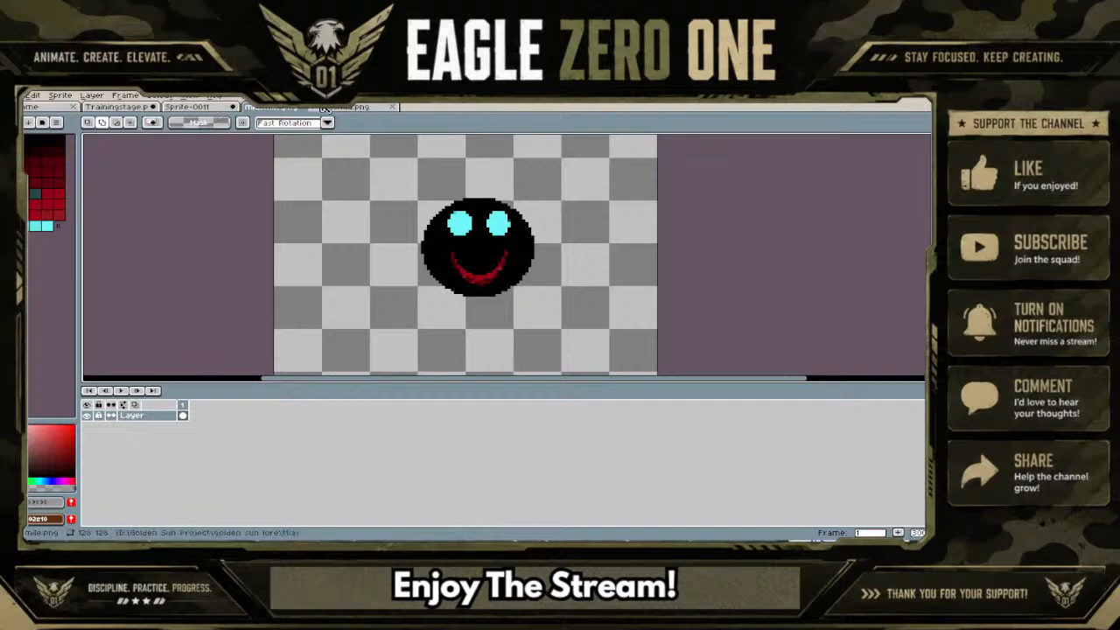
{"action": "left_click", "coordinate": [354, 109]}
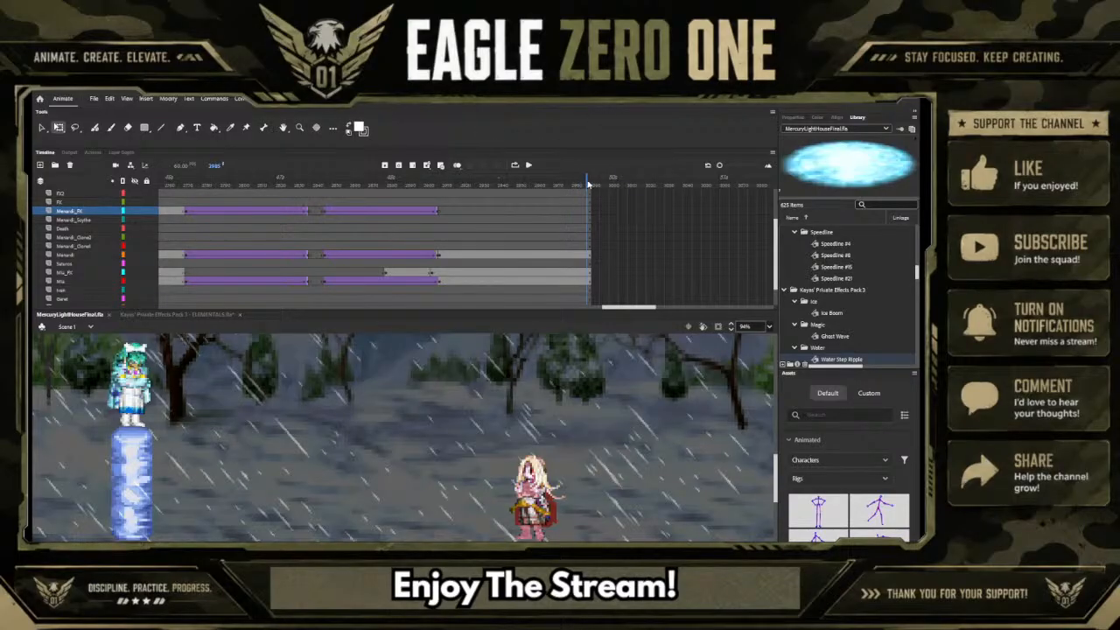
Extend the frames of all layers in the battle scene's timeline to about frame 3100
{"action": "key", "text": "F5"}
{"action": "key", "text": "F5"}
{"action": "key", "text": "F5"}
{"action": "key", "text": "F5"}
{"action": "key", "text": "F5"}
{"action": "key", "text": "F5"}
{"action": "key", "text": "F5"}
{"action": "key", "text": "F5"}
{"action": "key", "text": "F5"}
{"action": "key", "text": "F5"}
{"action": "key", "text": "F5"}
{"action": "key", "text": "F5"}
{"action": "key", "text": "F5"}
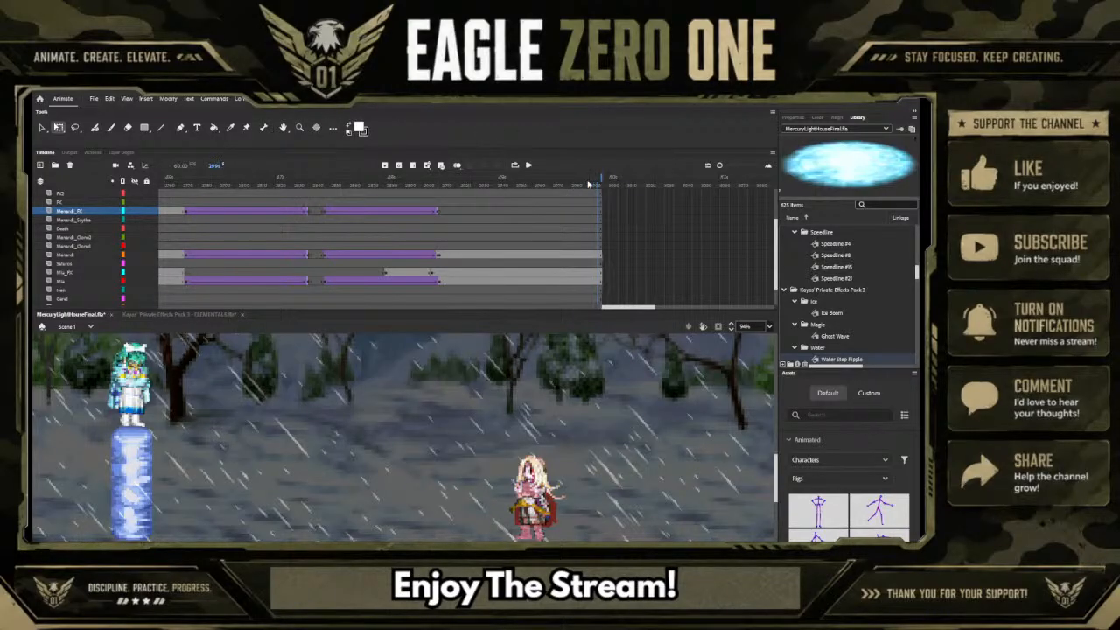
{"action": "key", "text": "F5"}
{"action": "key", "text": "F5"}
{"action": "key", "text": "F5"}
{"action": "key", "text": "F5"}
{"action": "key", "text": "F5"}
{"action": "key", "text": "F5"}
{"action": "key", "text": "F5"}
{"action": "key", "text": "F5"}
{"action": "key", "text": "F5"}
{"action": "key", "text": "F5"}
{"action": "key", "text": "F5"}
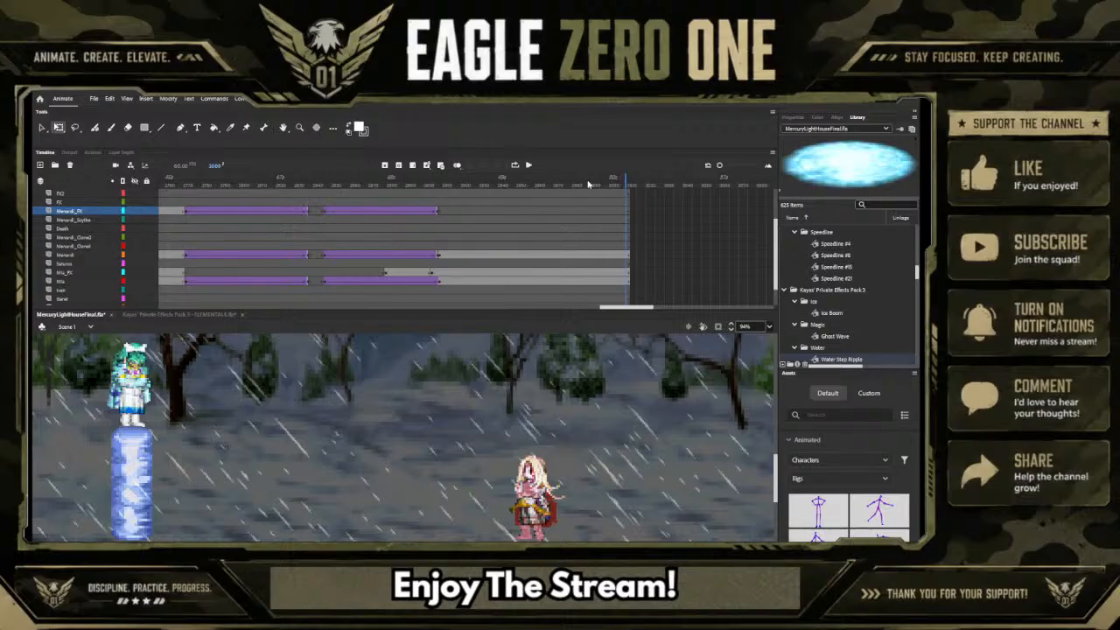
{"action": "key", "text": "F5"}
{"action": "key", "text": "F5"}
{"action": "key", "text": "F5"}
{"action": "key", "text": "F5"}
{"action": "key", "text": "F5"}
{"action": "key", "text": "F5"}
{"action": "key", "text": "F5"}
{"action": "key", "text": "F5"}
{"action": "key", "text": "F5"}
{"action": "key", "text": "F5"}
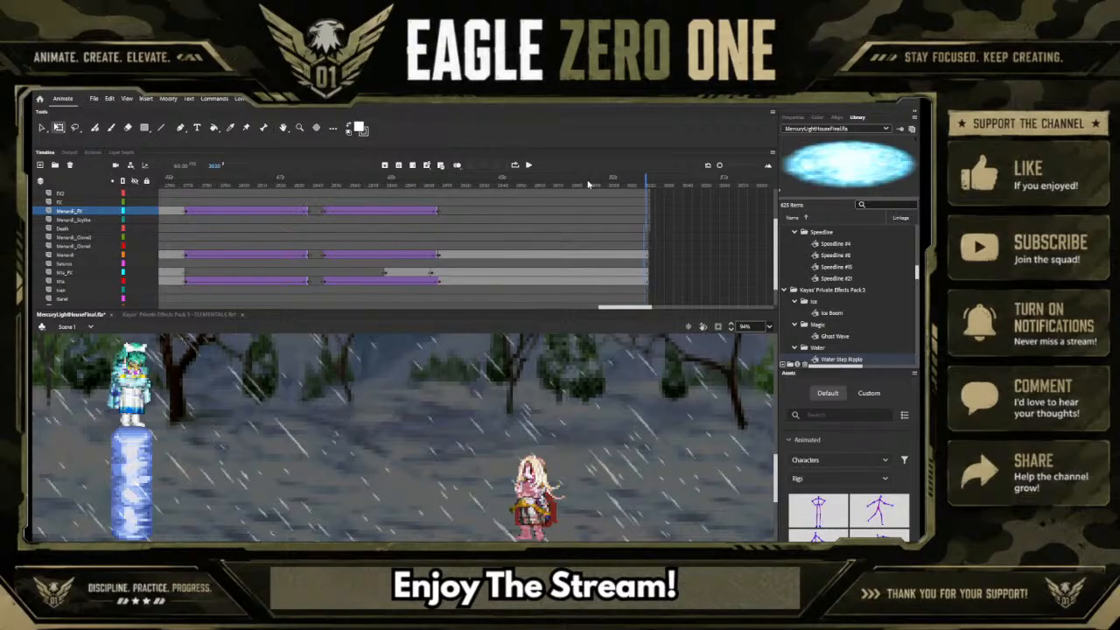
{"action": "key", "text": "F5"}
{"action": "key", "text": "F5"}
{"action": "key", "text": "F5"}
{"action": "key", "text": "F5"}
{"action": "key", "text": "F5"}
{"action": "key", "text": "F5"}
{"action": "key", "text": "F5"}
{"action": "key", "text": "F5"}
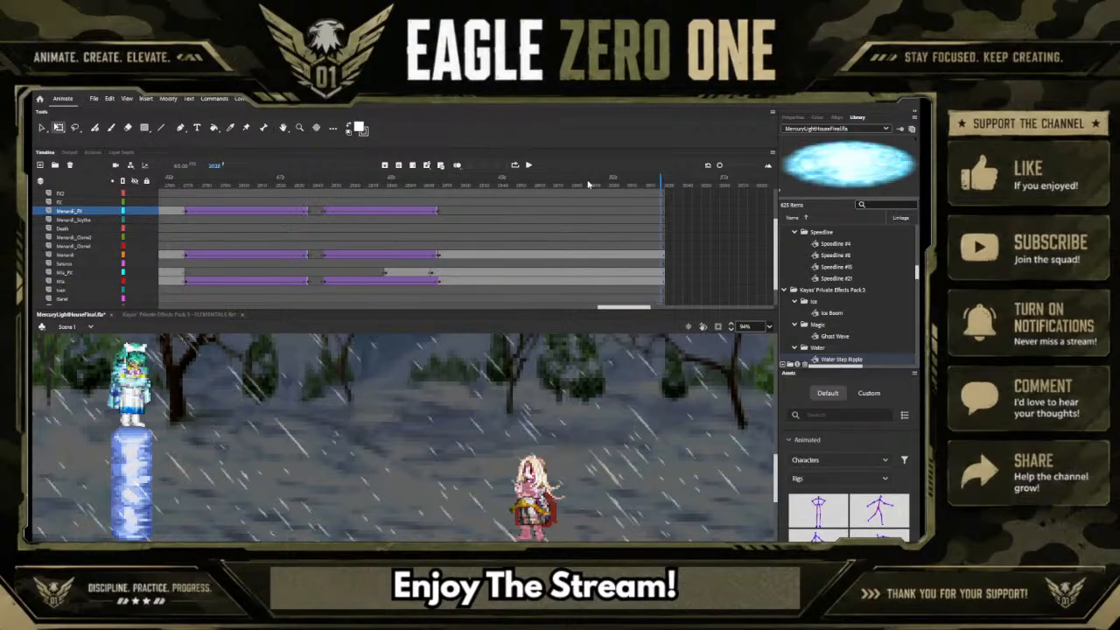
{"action": "key", "text": "F5"}
{"action": "key", "text": "F5"}
{"action": "key", "text": "F5"}
{"action": "key", "text": "F5"}
{"action": "key", "text": "F5"}
{"action": "key", "text": "F5"}
{"action": "key", "text": "F5"}
{"action": "key", "text": "F5"}
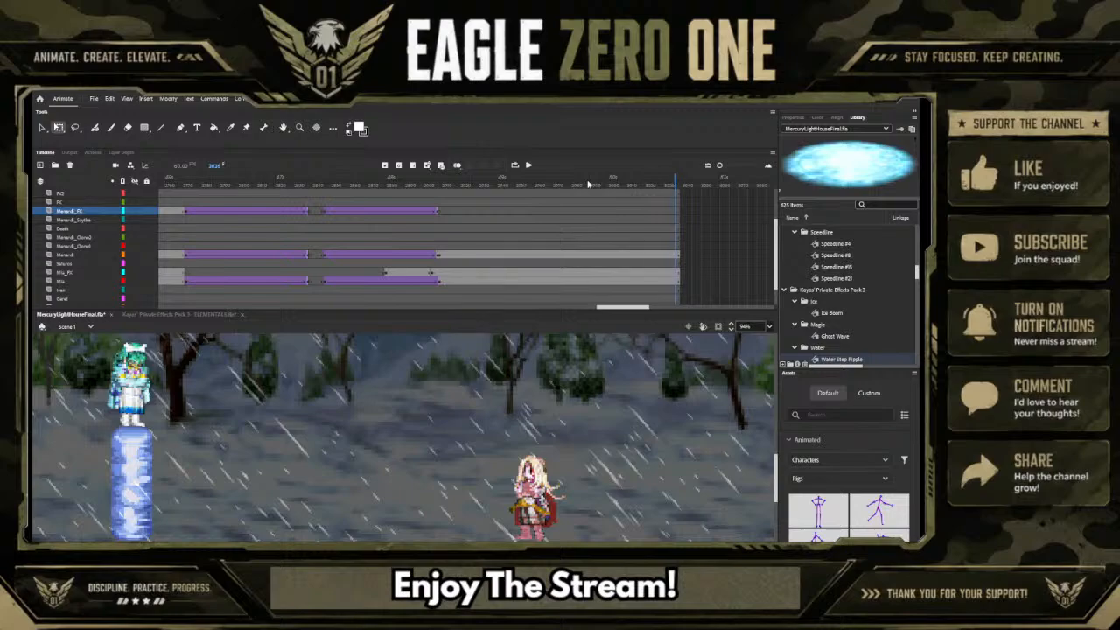
{"action": "key", "text": "F5"}
{"action": "key", "text": "F5"}
{"action": "key", "text": "F5"}
{"action": "key", "text": "F5"}
{"action": "key", "text": "F5"}
{"action": "key", "text": "F5"}
{"action": "key", "text": "F5"}
{"action": "key", "text": "F5"}
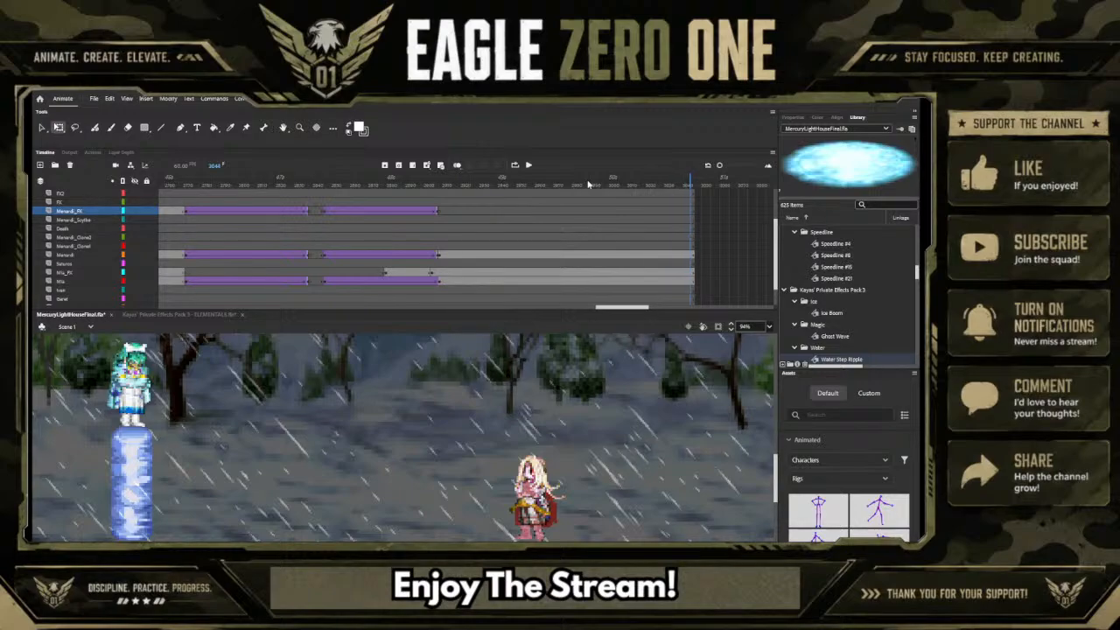
{"action": "key", "text": "F5"}
{"action": "key", "text": "F5"}
{"action": "key", "text": "F5"}
{"action": "key", "text": "F5"}
{"action": "key", "text": "F5"}
{"action": "key", "text": "F5"}
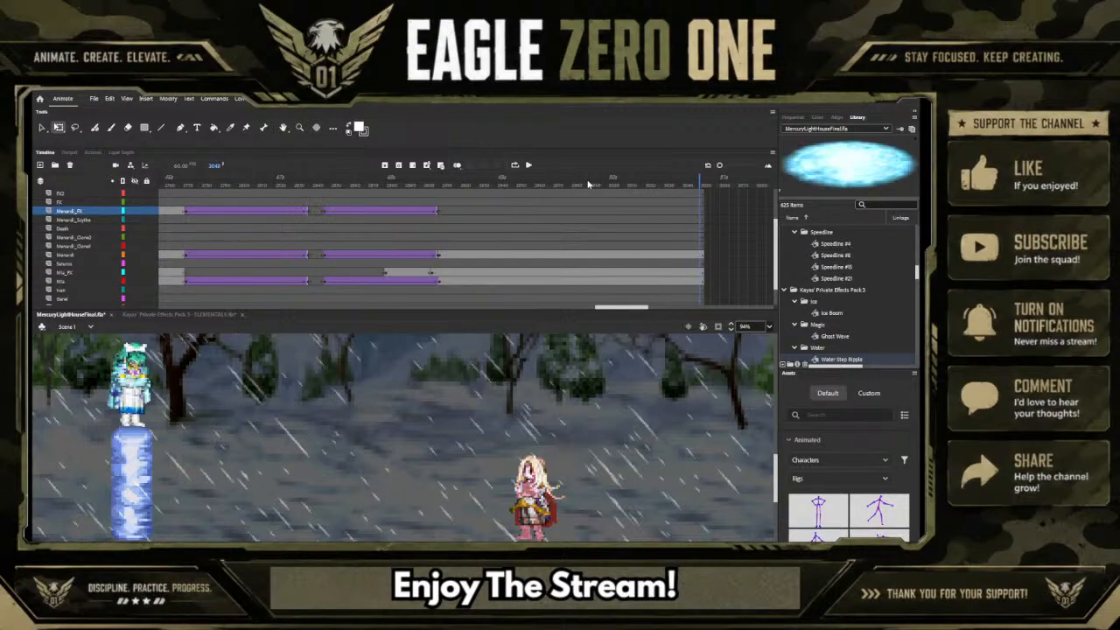
{"action": "key", "text": "F5"}
{"action": "key", "text": "F5"}
{"action": "key", "text": "F5"}
{"action": "key", "text": "F5"}
{"action": "key", "text": "F5"}
{"action": "key", "text": "F5"}
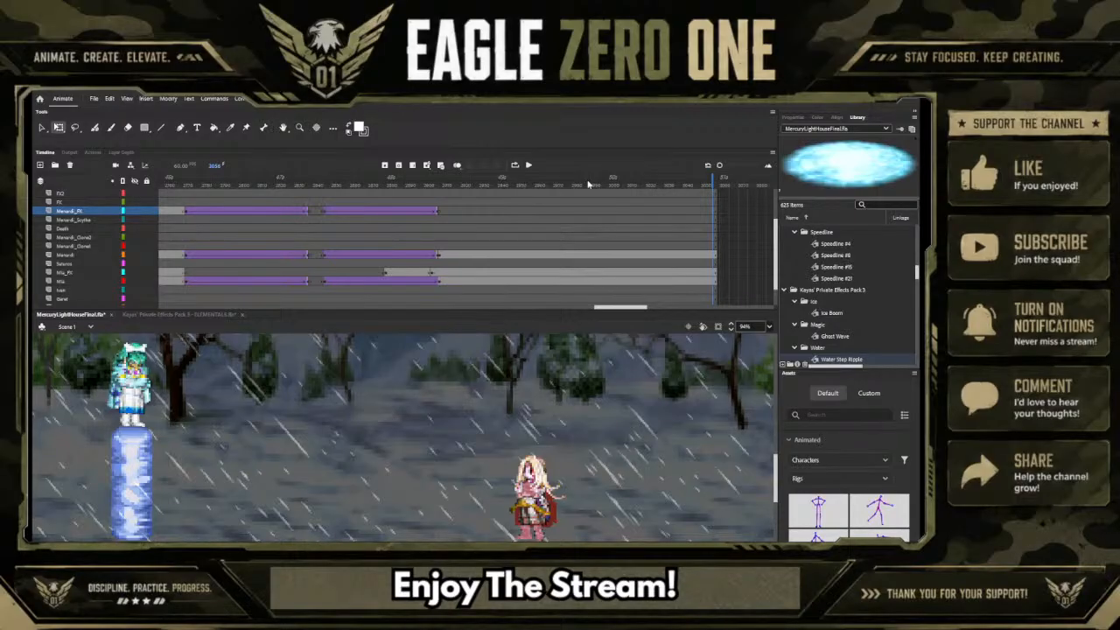
{"action": "key", "text": "F5"}
{"action": "key", "text": "F5"}
{"action": "key", "text": "F5"}
{"action": "key", "text": "F5"}
{"action": "key", "text": "F5"}
{"action": "key", "text": "F5"}
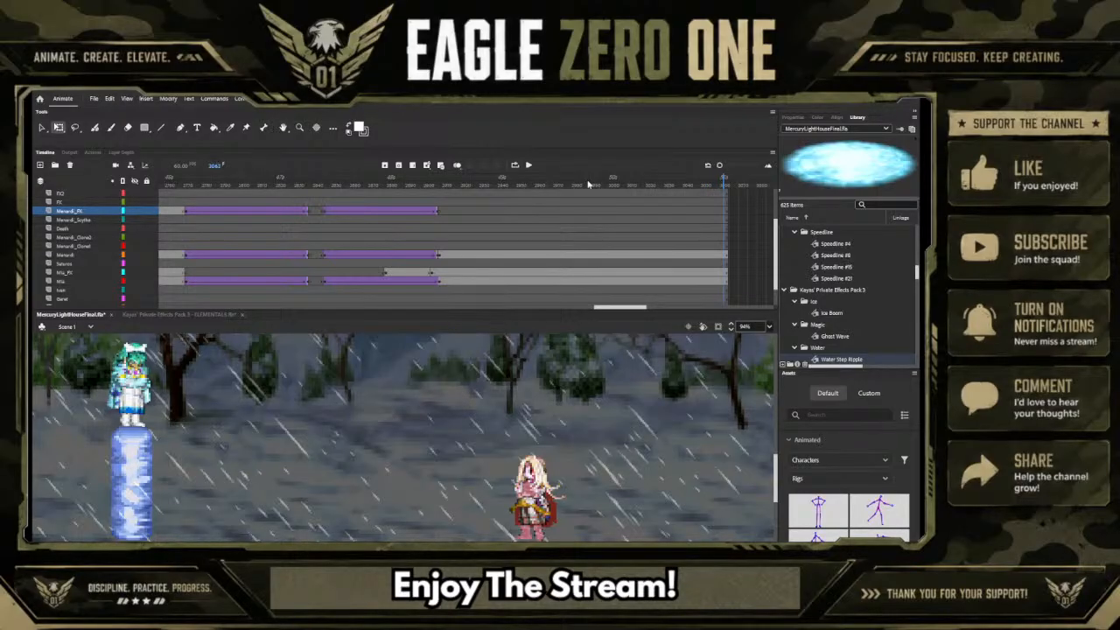
{"action": "key", "text": "F5"}
{"action": "key", "text": "F5"}
{"action": "key", "text": "F5"}
{"action": "key", "text": "F5"}
{"action": "key", "text": "F5"}
{"action": "key", "text": "F5"}
{"action": "key", "text": "F5"}
{"action": "key", "text": "F5"}
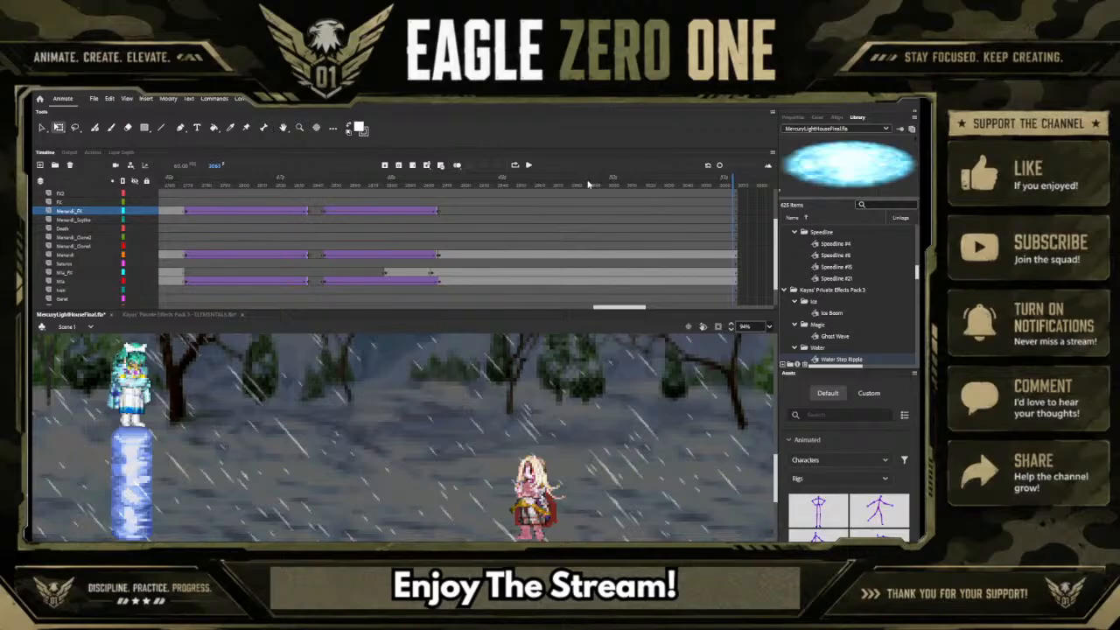
{"action": "key", "text": "F5"}
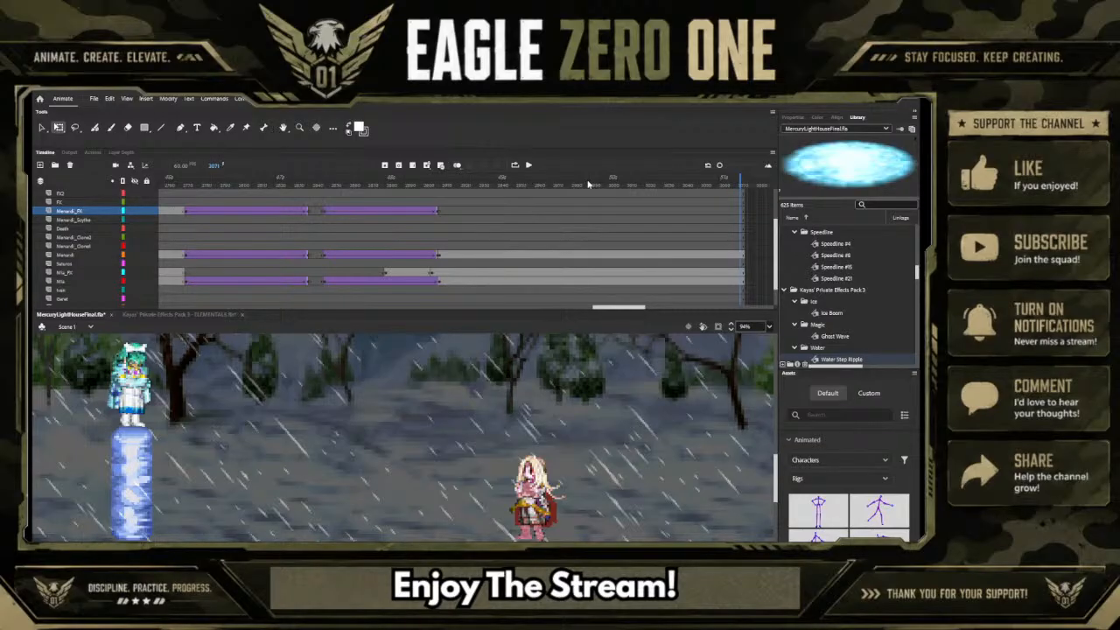
{"action": "key", "text": "F5"}
{"action": "key", "text": "F5"}
{"action": "key", "text": "F5"}
{"action": "key", "text": "F5"}
{"action": "key", "text": "F5"}
{"action": "key", "text": "F5"}
{"action": "key", "text": "F5"}
{"action": "key", "text": "F5"}
{"action": "key", "text": "F5"}
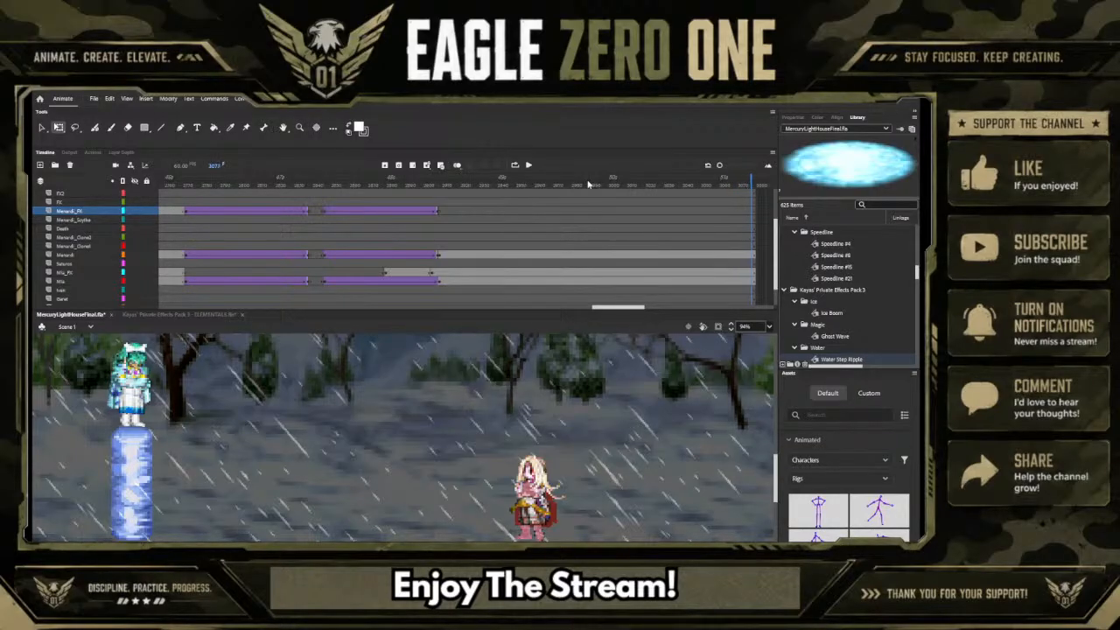
{"action": "key", "text": "F5"}
{"action": "key", "text": "F5"}
{"action": "key", "text": "F5"}
{"action": "key", "text": "F5"}
{"action": "key", "text": "F5"}
{"action": "key", "text": "F5"}
{"action": "key", "text": "F5"}
{"action": "key", "text": "F5"}
{"action": "key", "text": "F5"}
{"action": "key", "text": "F5"}
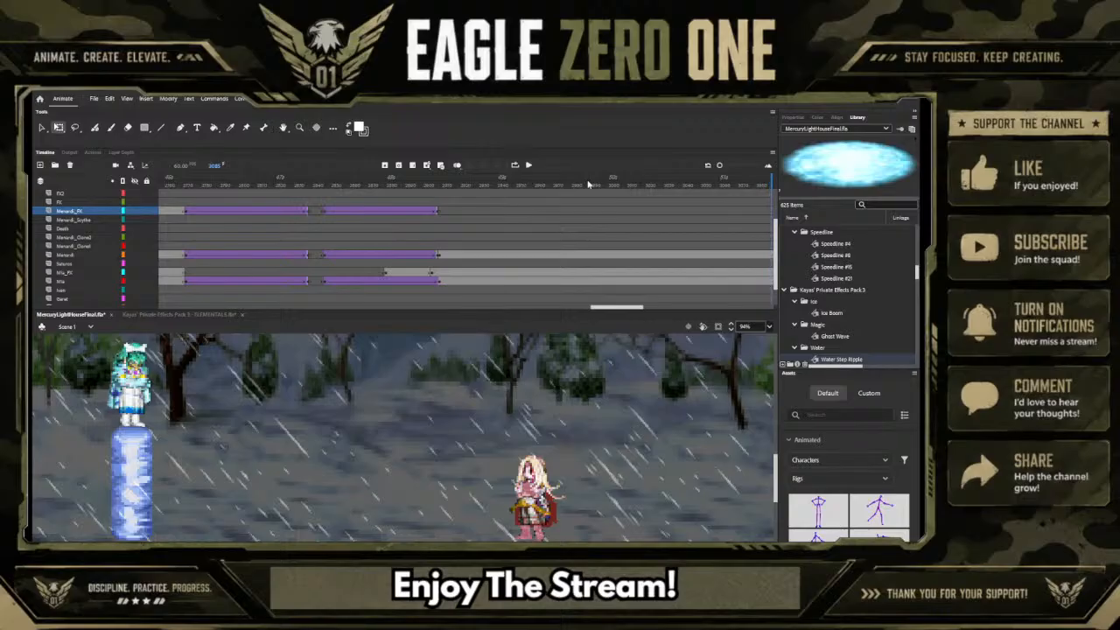
{"action": "key", "text": "F5"}
{"action": "key", "text": "F5"}
{"action": "key", "text": "F5"}
{"action": "key", "text": "F5"}
{"action": "key", "text": "F5"}
{"action": "key", "text": "F5"}
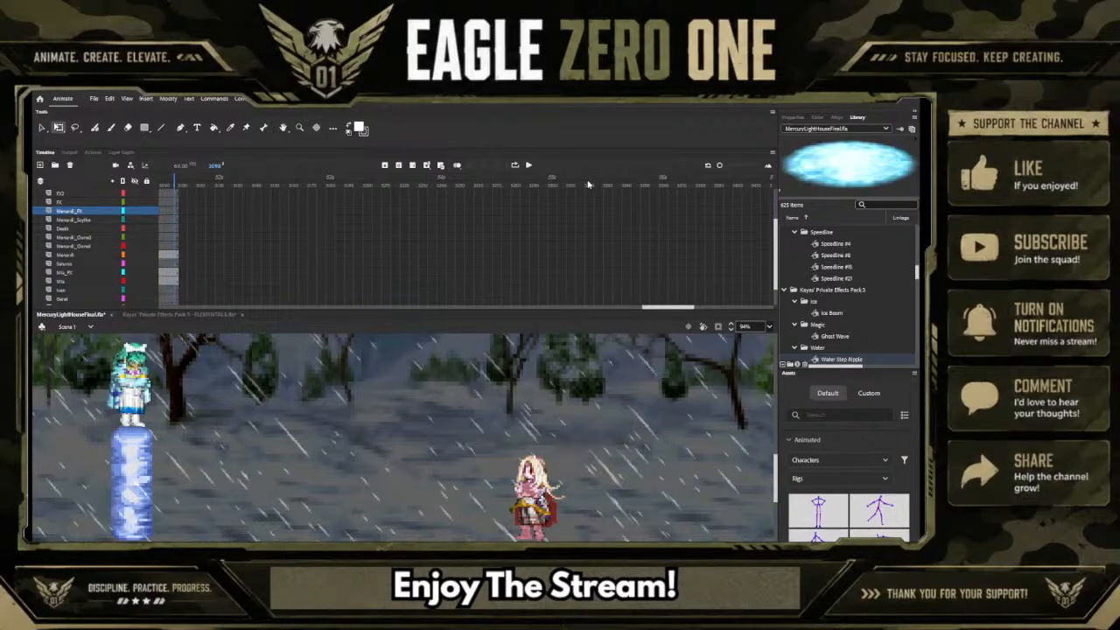
{"action": "key", "text": "F5"}
{"action": "key", "text": "F5"}
{"action": "key", "text": "F5"}
{"action": "key", "text": "F5"}
{"action": "key", "text": "F5"}
{"action": "key", "text": "F5"}
{"action": "key", "text": "F5"}
{"action": "key", "text": "F5"}
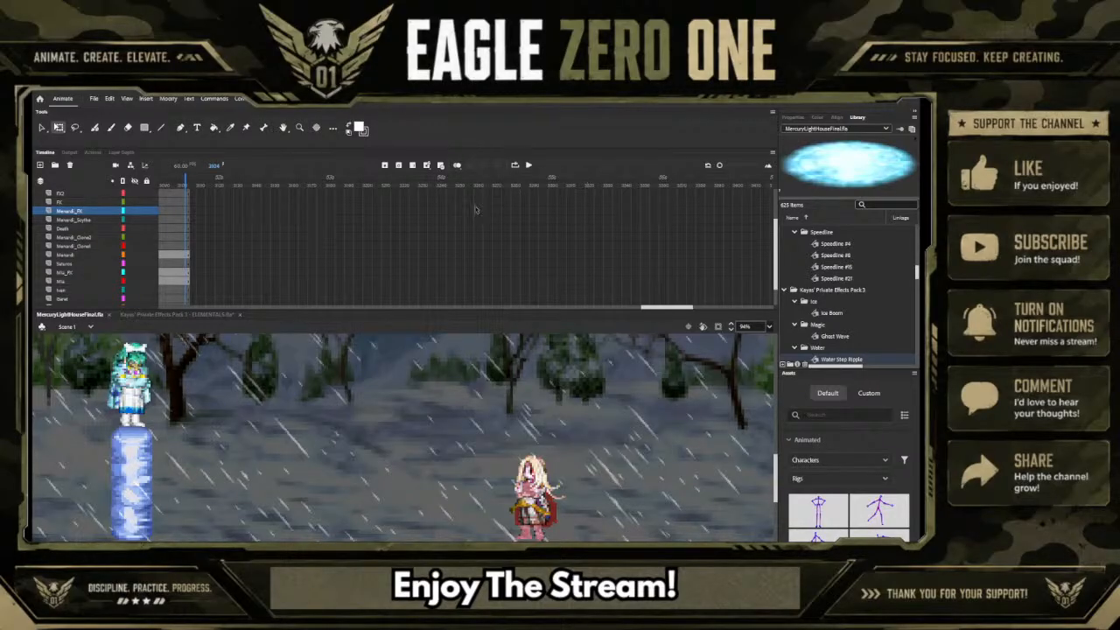
Remove the blonde character from the Menardi layer from about frame 3038 onward
{"action": "left_click_drag", "start_coordinate": [661, 310], "coordinate": [612, 310]}
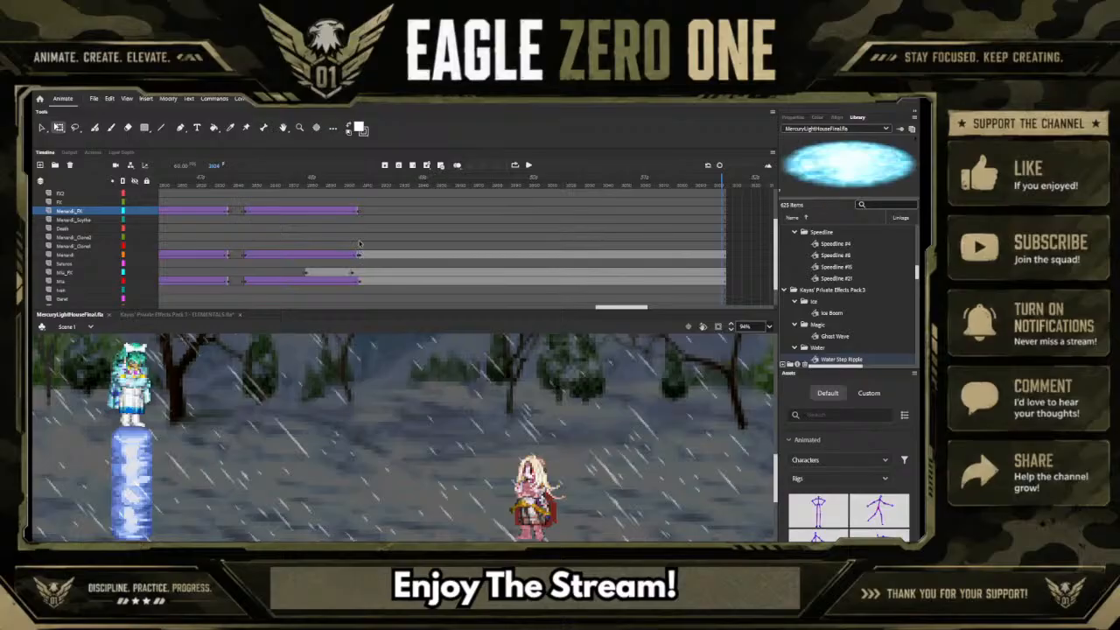
{"action": "left_click", "coordinate": [603, 258]}
{"action": "key", "text": "shift+F5"}
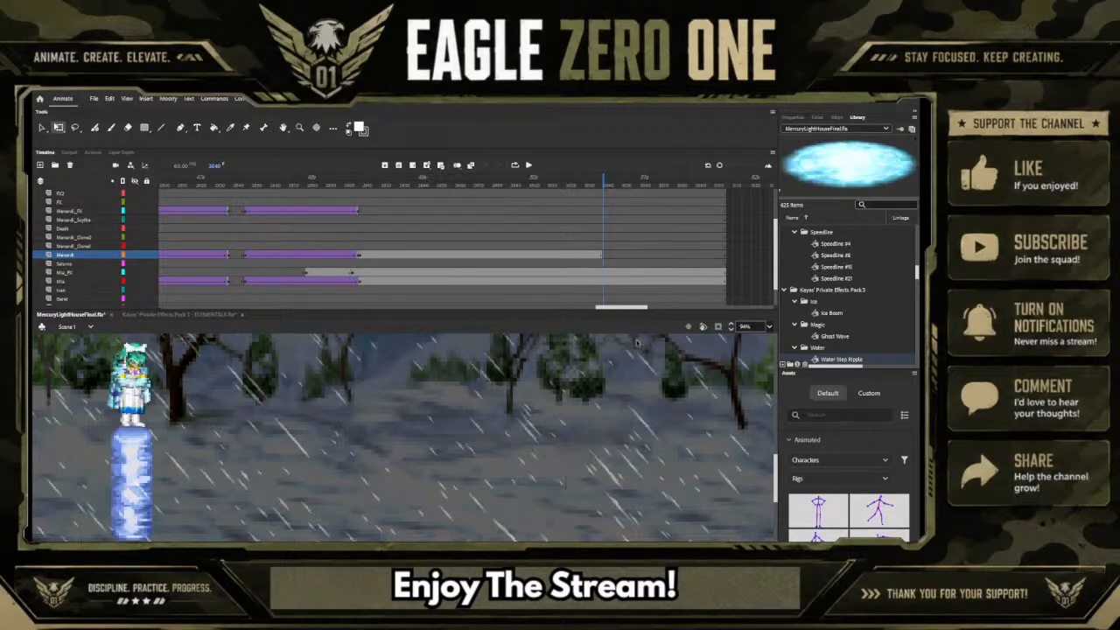
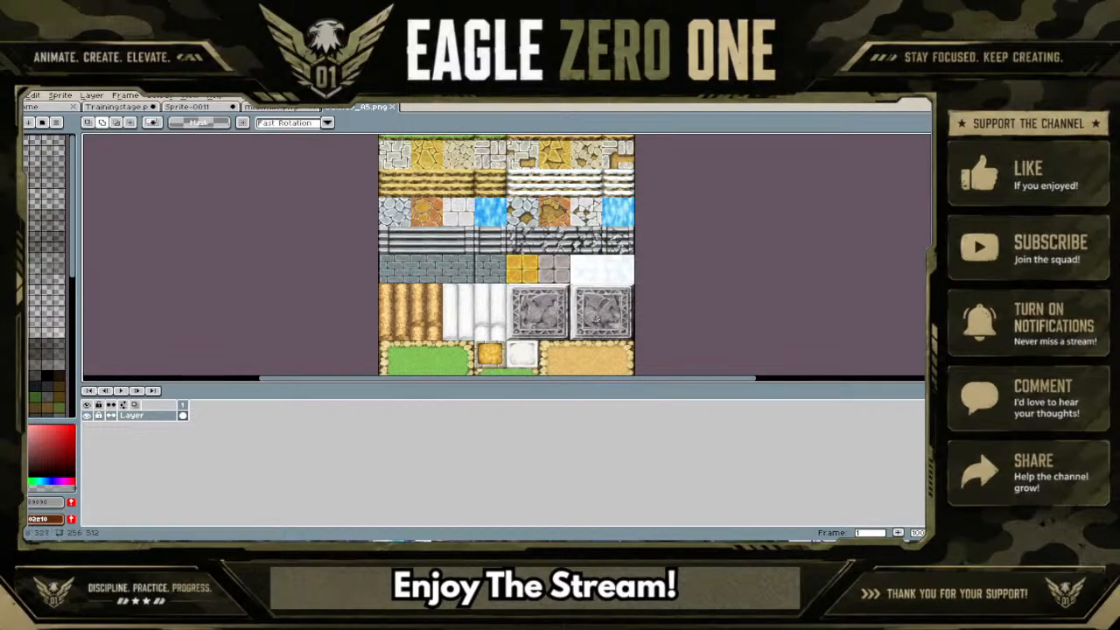
In Aseprite's A5 tileset image, select the sand-topped rocky cliff block with a 93 × 156 px rectangular marquee
{"action": "scroll", "coordinate": [597, 318], "scroll_direction": "down", "scroll_amount": 3}
{"action": "scroll", "coordinate": [602, 358], "scroll_direction": "up", "scroll_amount": 5}
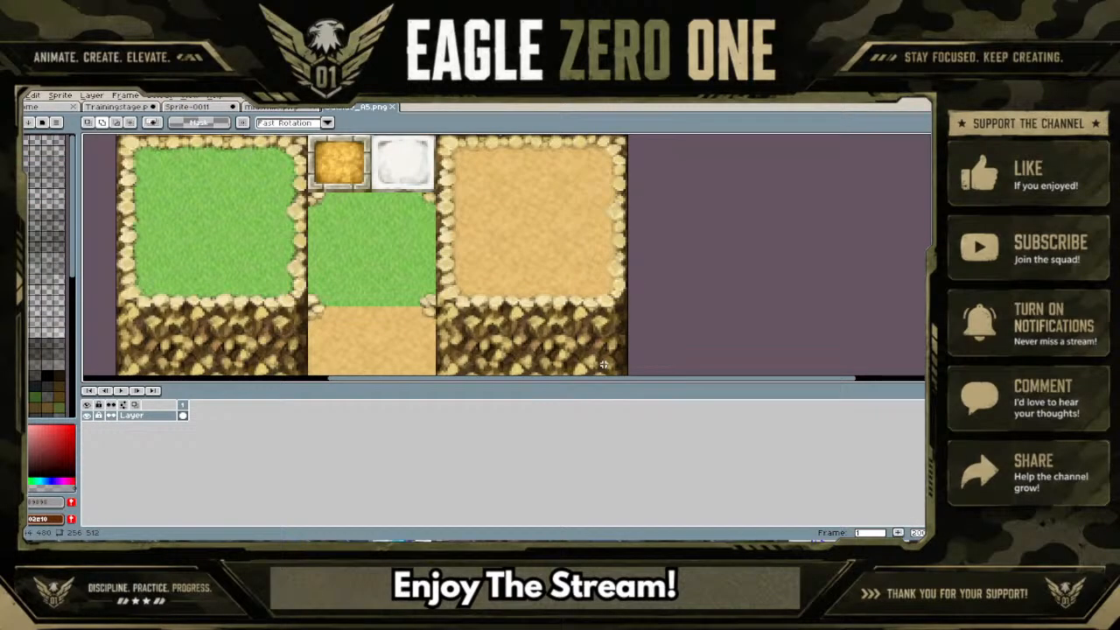
{"action": "scroll", "coordinate": [603, 364], "scroll_direction": "down", "scroll_amount": 2}
{"action": "scroll", "coordinate": [831, 284], "scroll_direction": "down", "scroll_amount": 2}
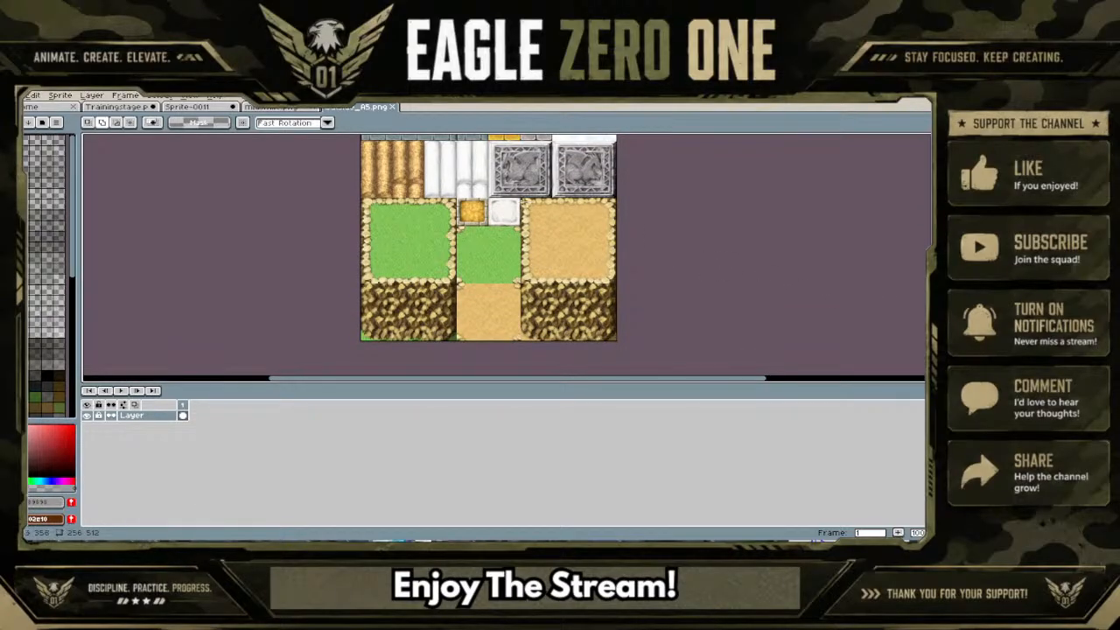
{"action": "left_click_drag", "start_coordinate": [522, 199], "coordinate": [615, 344]}
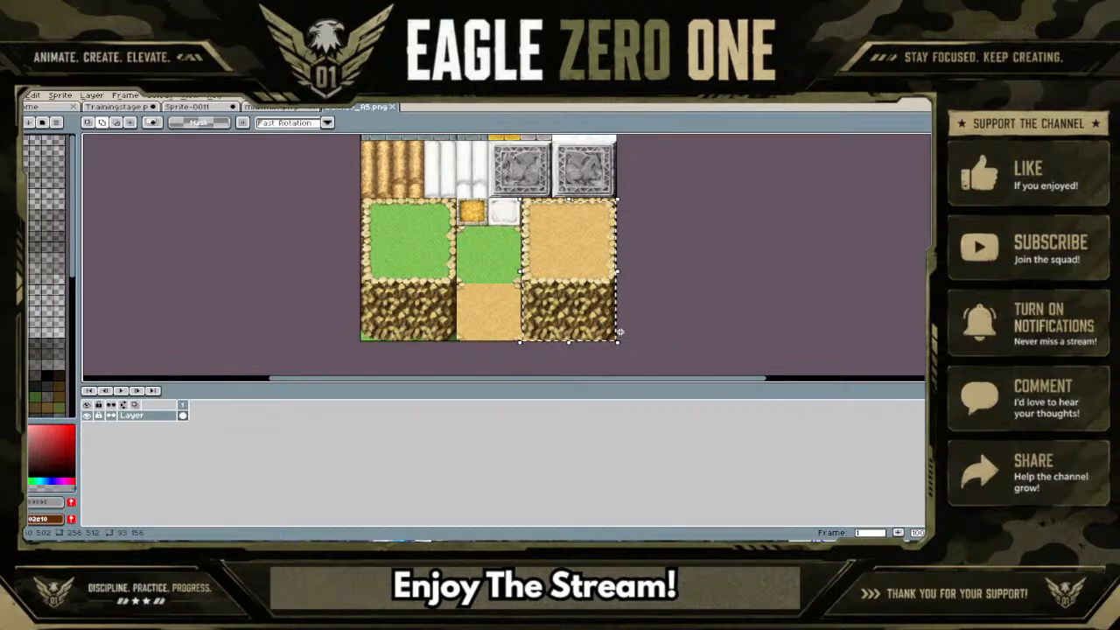
Paste the copied cliff block into Layer 1 of Sprite-0011, widen it to 321 × 156 px and place it at 333, 392
{"action": "left_click", "coordinate": [155, 107]}
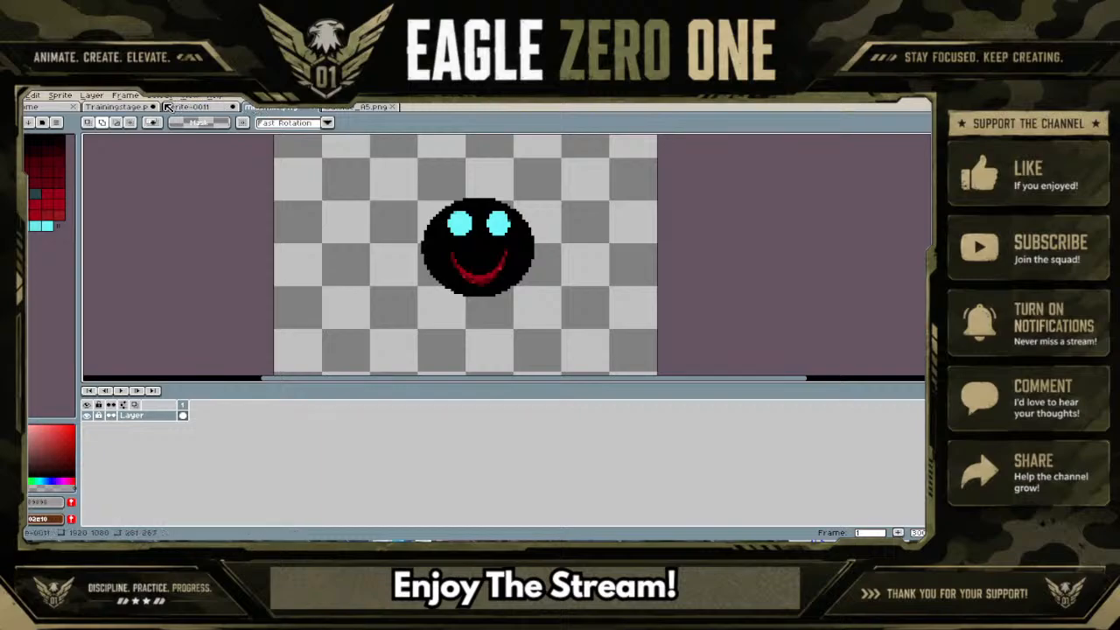
{"action": "left_click", "coordinate": [317, 108]}
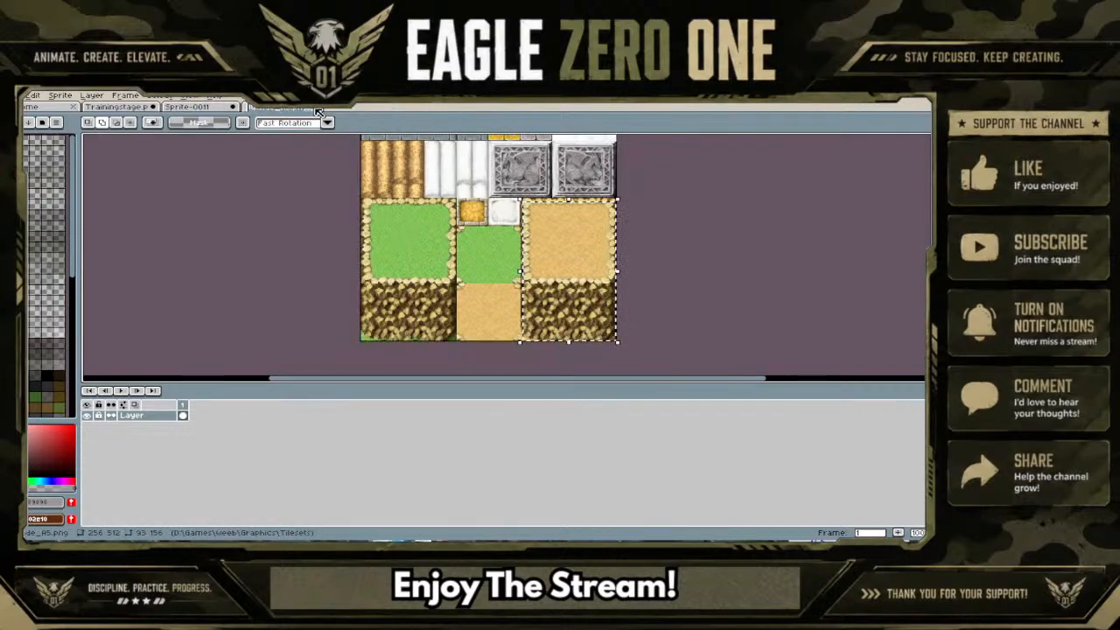
{"action": "left_click", "coordinate": [128, 108]}
{"action": "left_click", "coordinate": [205, 108]}
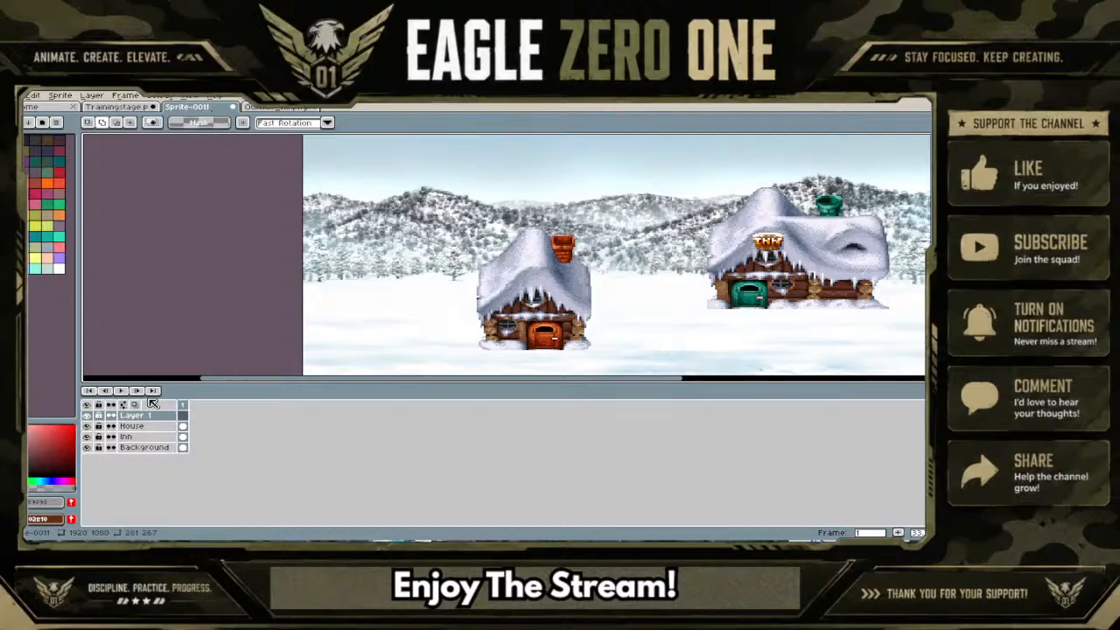
{"action": "key", "text": "ctrl+v"}
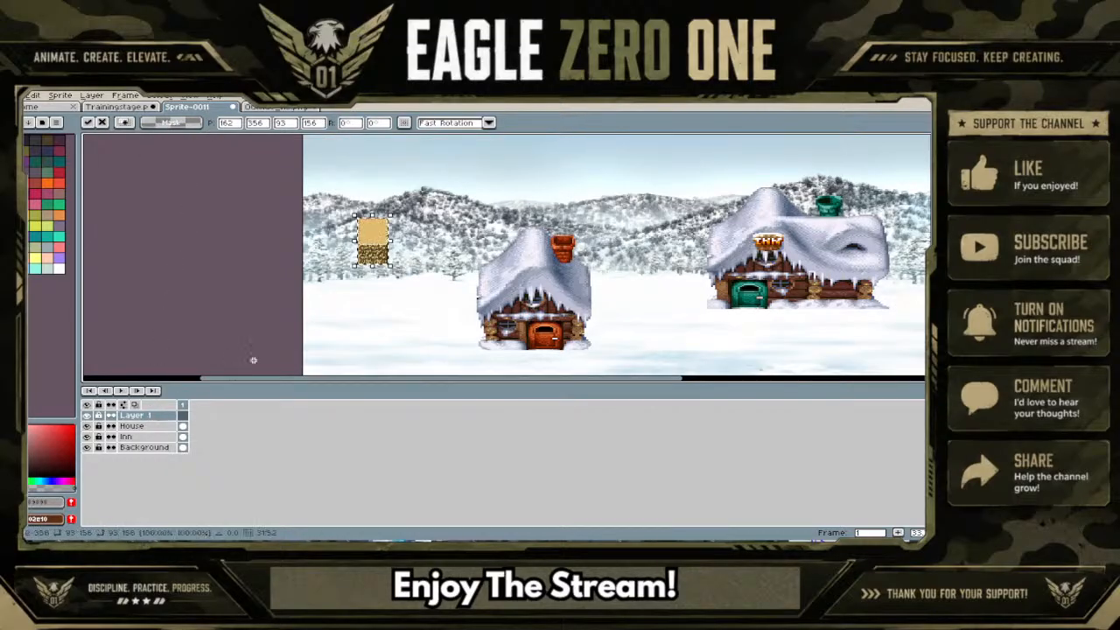
{"action": "left_click_drag", "start_coordinate": [389, 248], "coordinate": [505, 262]}
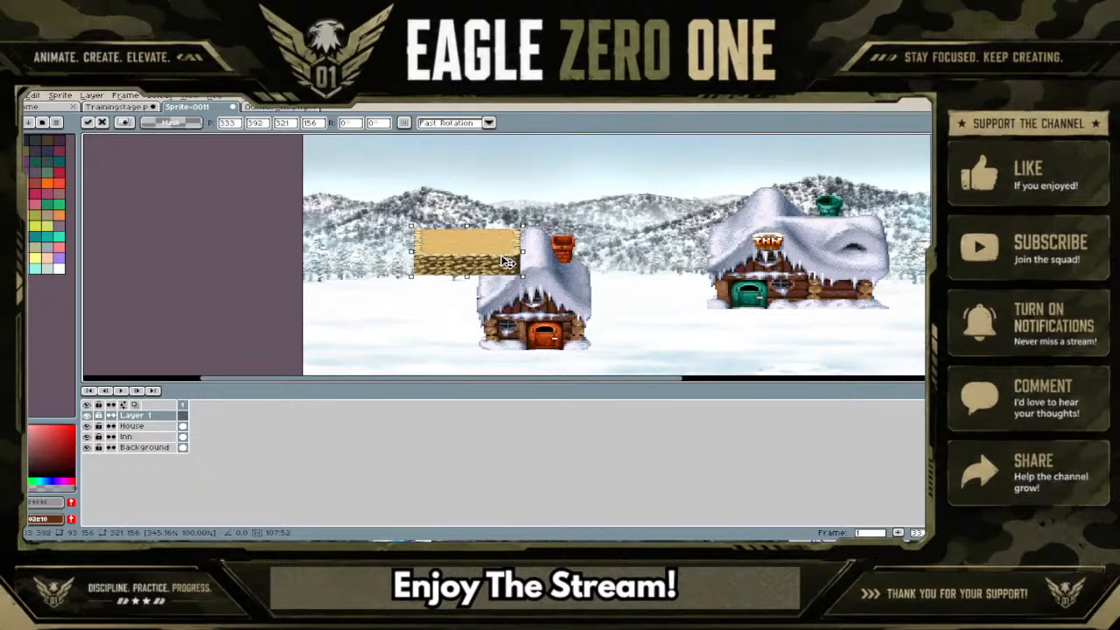
Try to move the Layer 1 cel down to the Background layer while the paste is still pending
{"action": "left_click", "coordinate": [171, 418]}
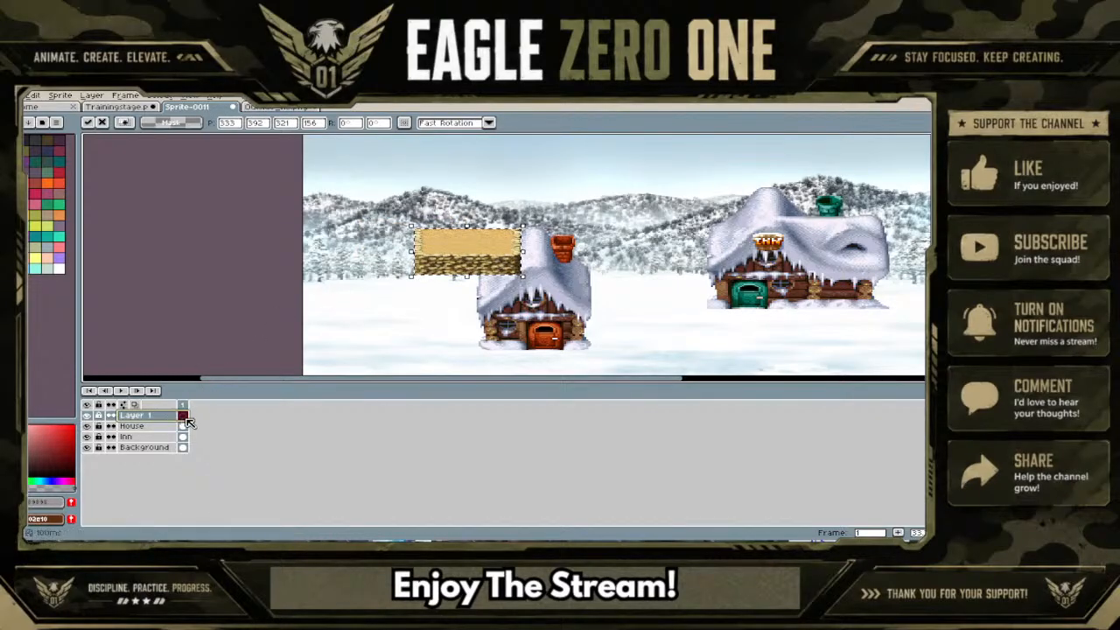
{"action": "left_click_drag", "start_coordinate": [194, 421], "coordinate": [187, 455]}
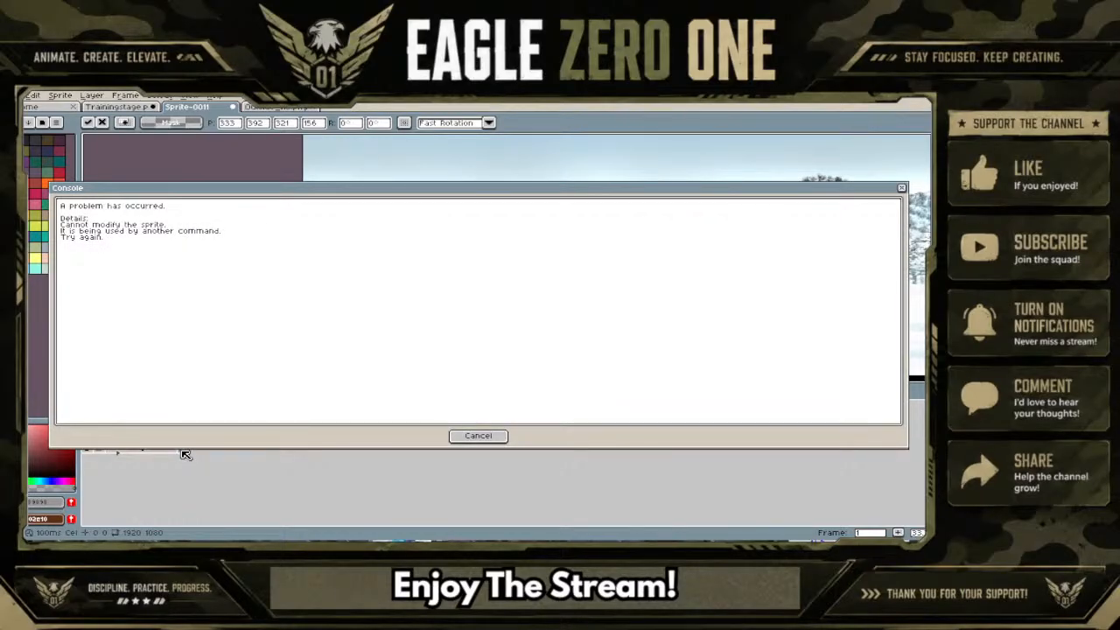
{"action": "left_click", "coordinate": [901, 187]}
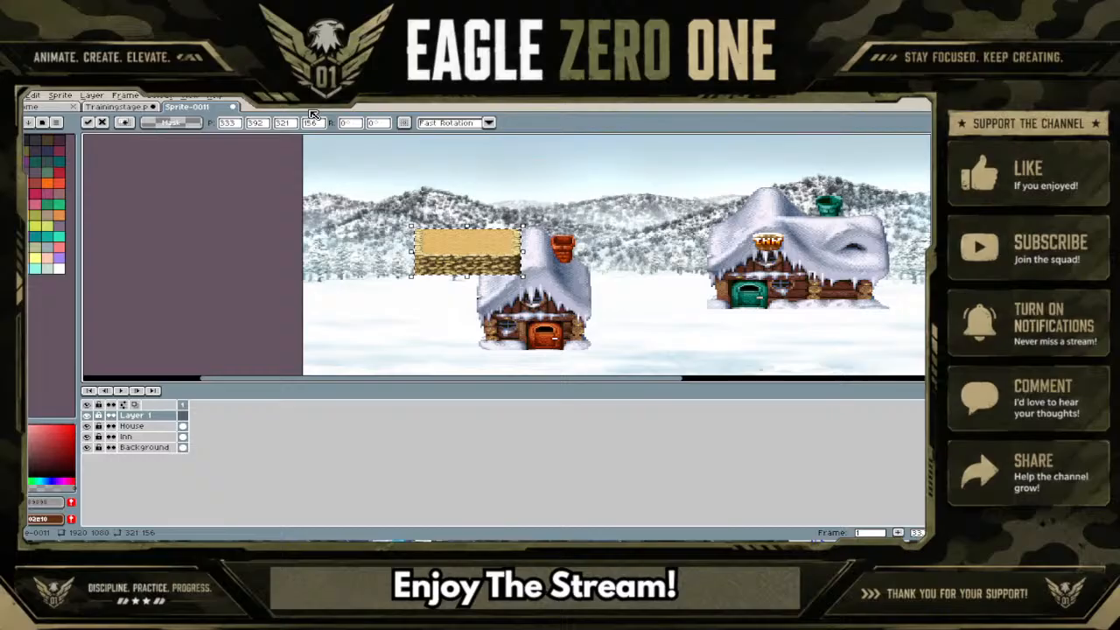
Apply the stretched cliff block to Layer 1 and select that layer's cel
{"action": "left_click", "coordinate": [169, 419]}
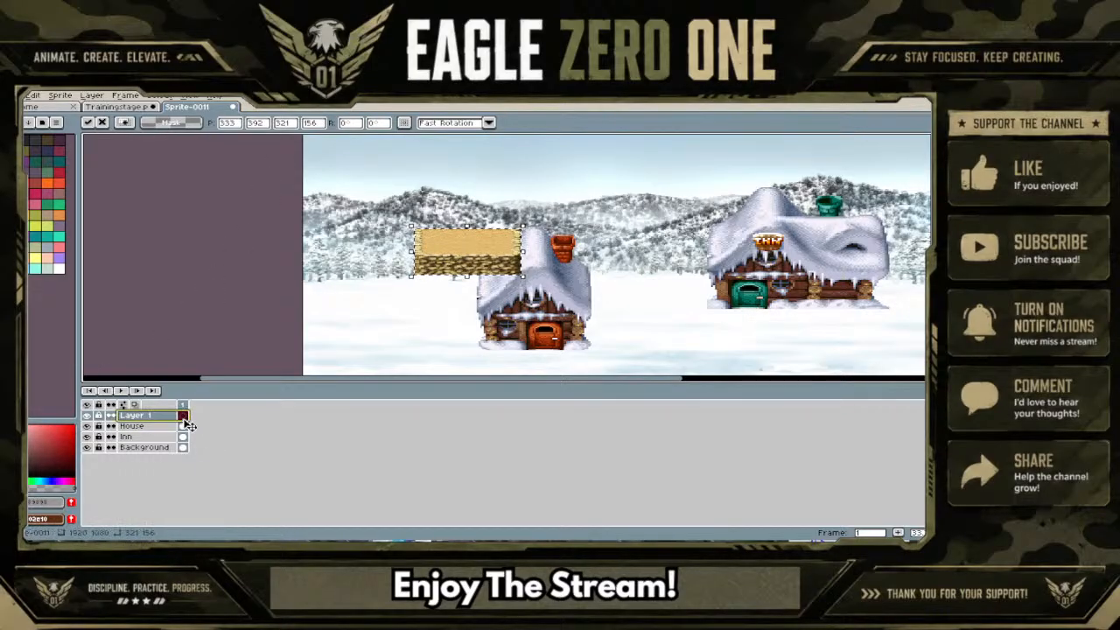
{"action": "left_click", "coordinate": [186, 420]}
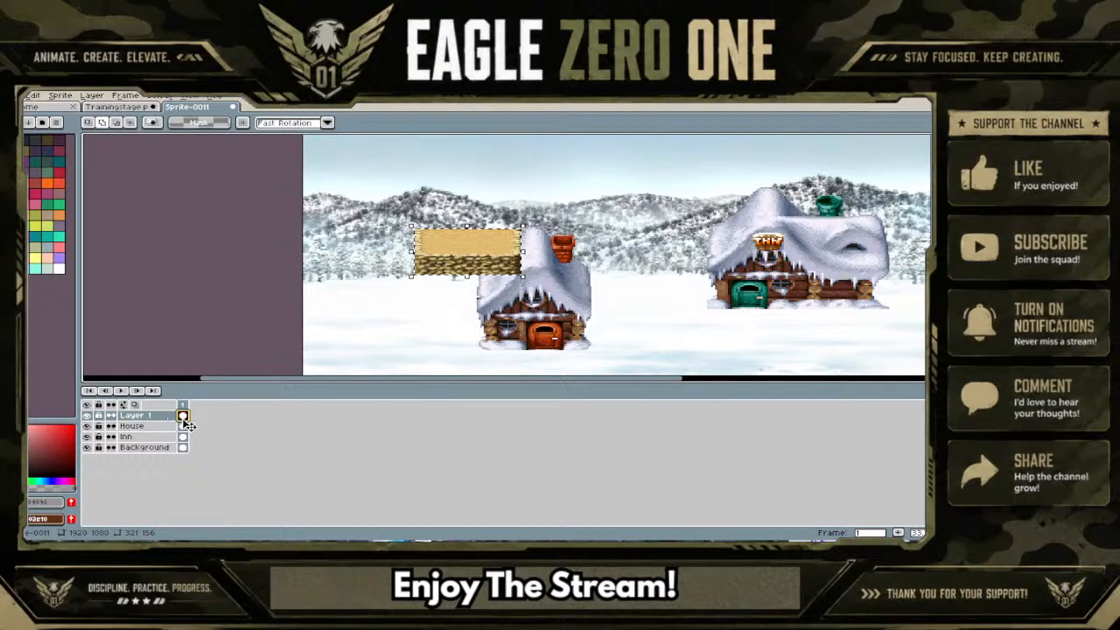
Try moving the Layer 1 cel onto the Background layer and onto the Inn layer, undoing each move
{"action": "left_click", "coordinate": [182, 448]}
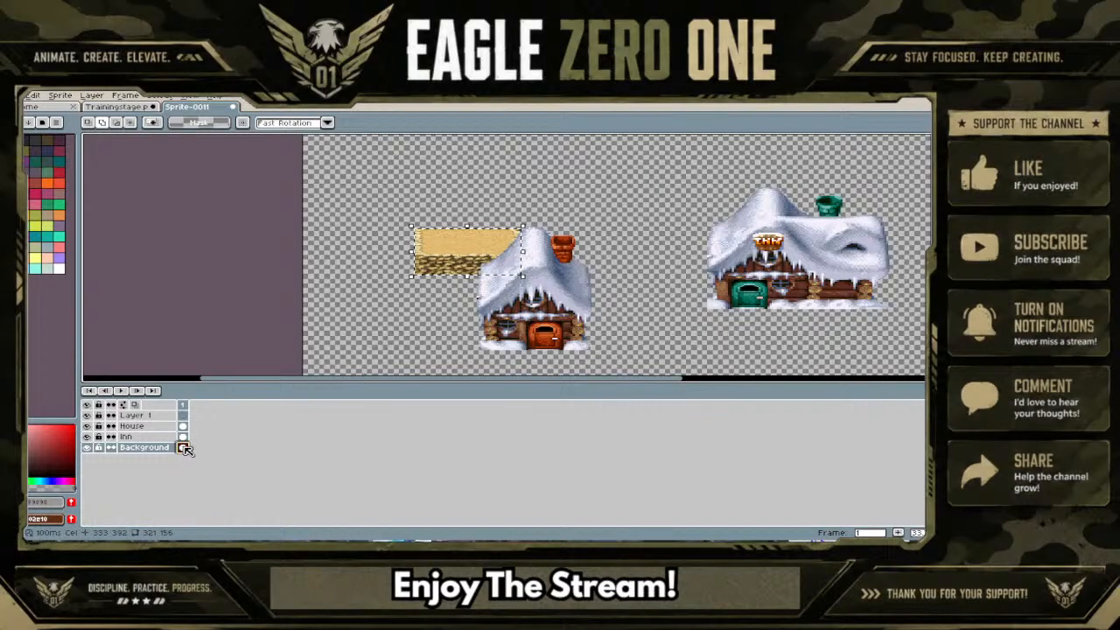
{"action": "key", "text": "ctrl+z"}
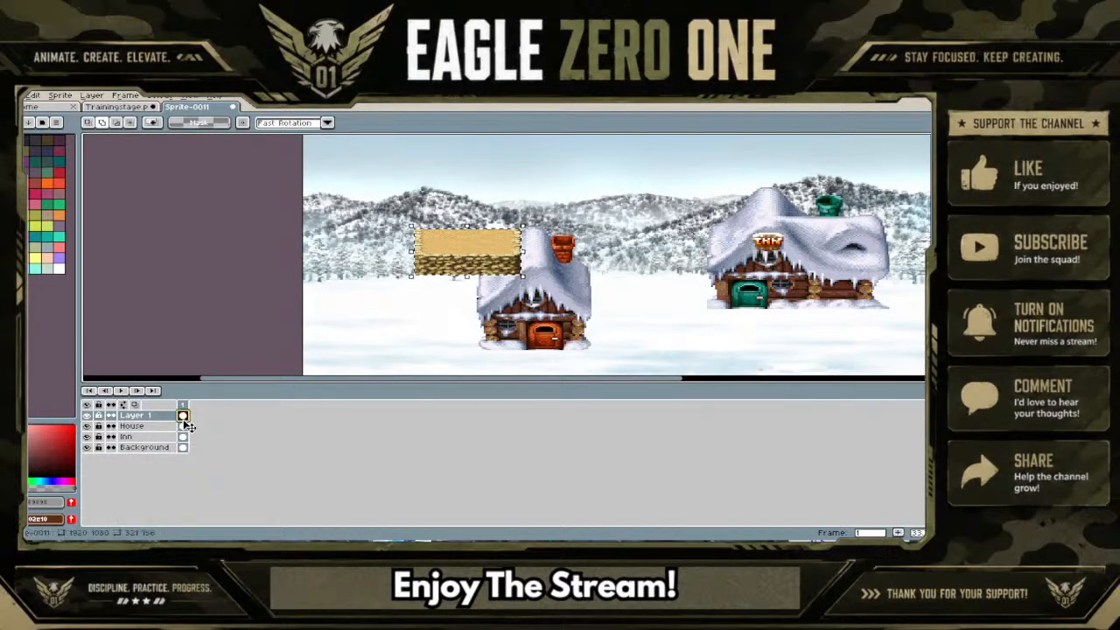
{"action": "left_click", "coordinate": [183, 436]}
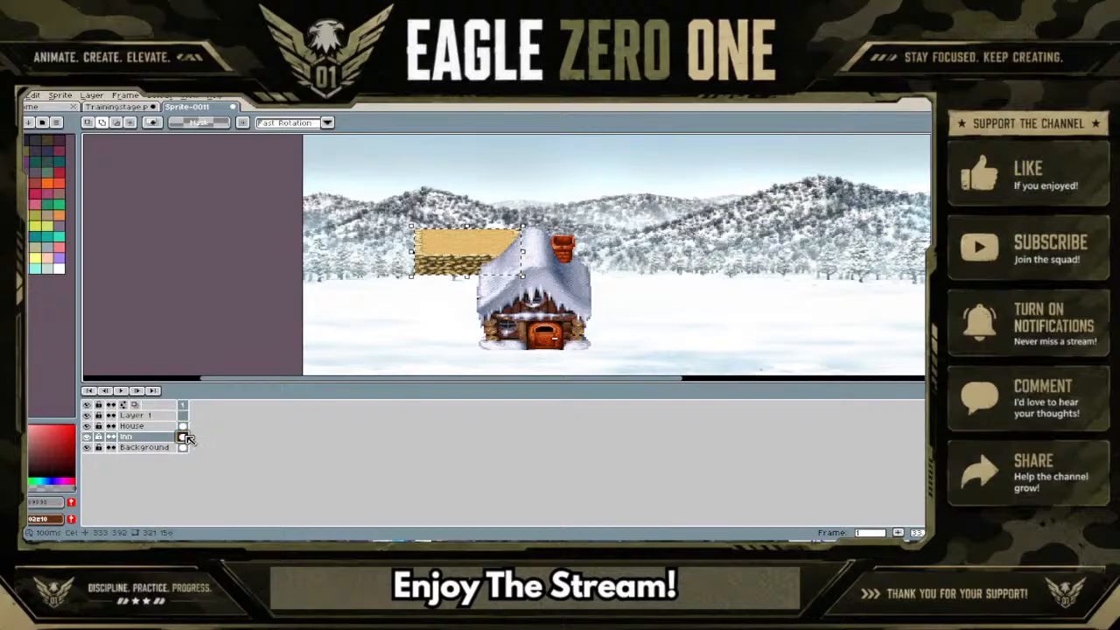
{"action": "key", "text": "ctrl+z"}
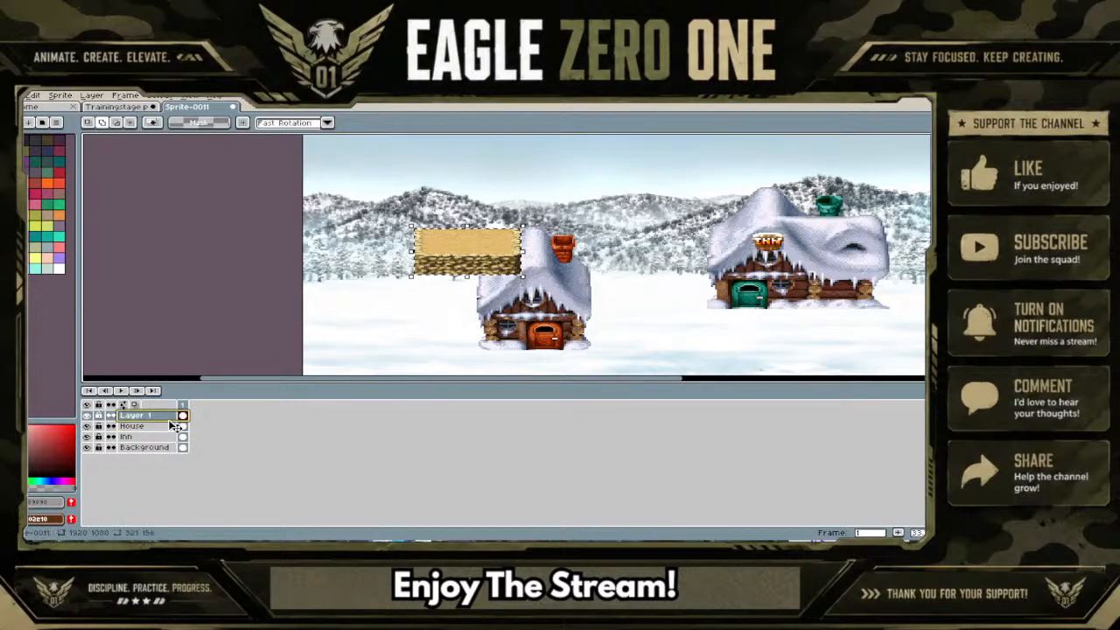
Place Layer 1 beneath the House layer and stretch the cliff block to 321 × 219 px at 207, 443
{"action": "left_click_drag", "start_coordinate": [171, 423], "coordinate": [170, 412]}
{"action": "left_click_drag", "start_coordinate": [490, 246], "coordinate": [431, 247]}
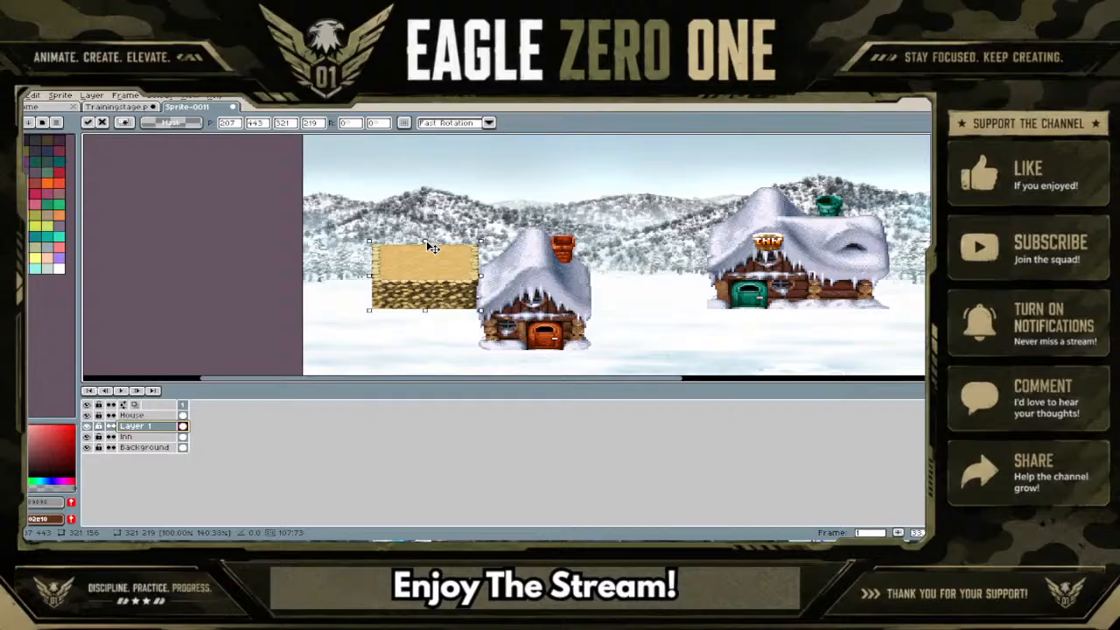
{"action": "left_click", "coordinate": [171, 438]}
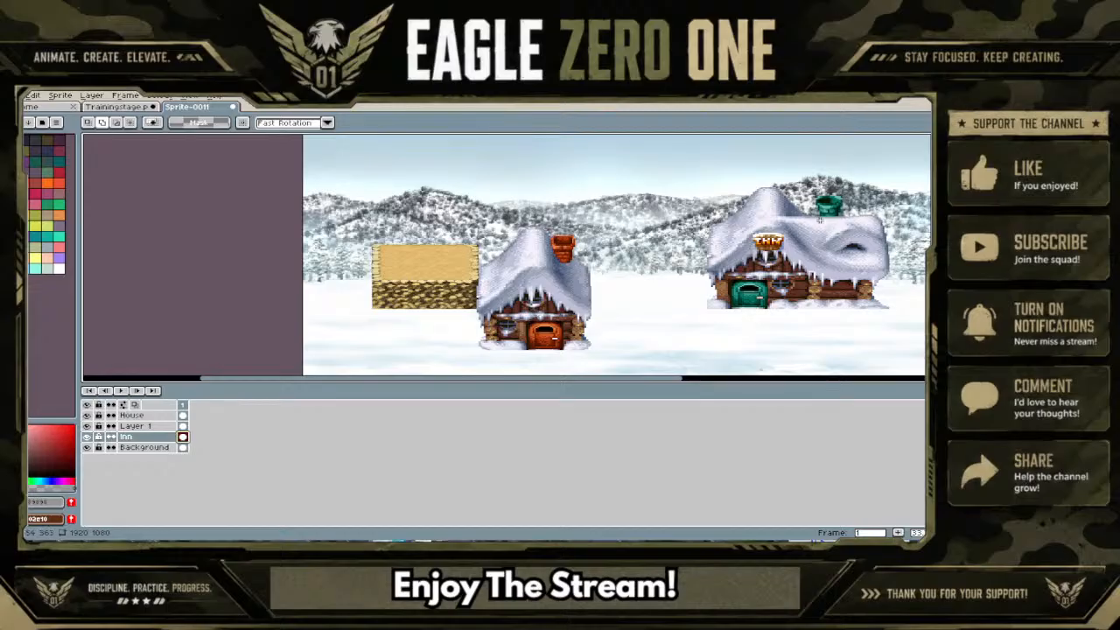
Undo the accidental move of the inn and shift the house on the House layer left, in front of the cliff block
{"action": "left_click", "coordinate": [934, 228]}
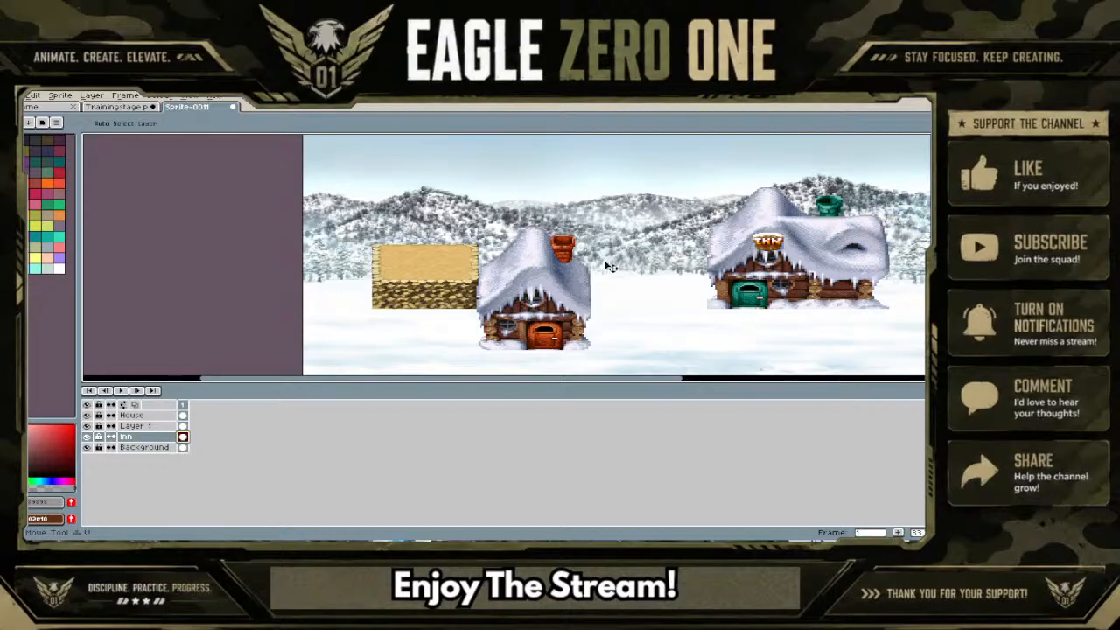
{"action": "left_click_drag", "start_coordinate": [547, 309], "coordinate": [500, 320]}
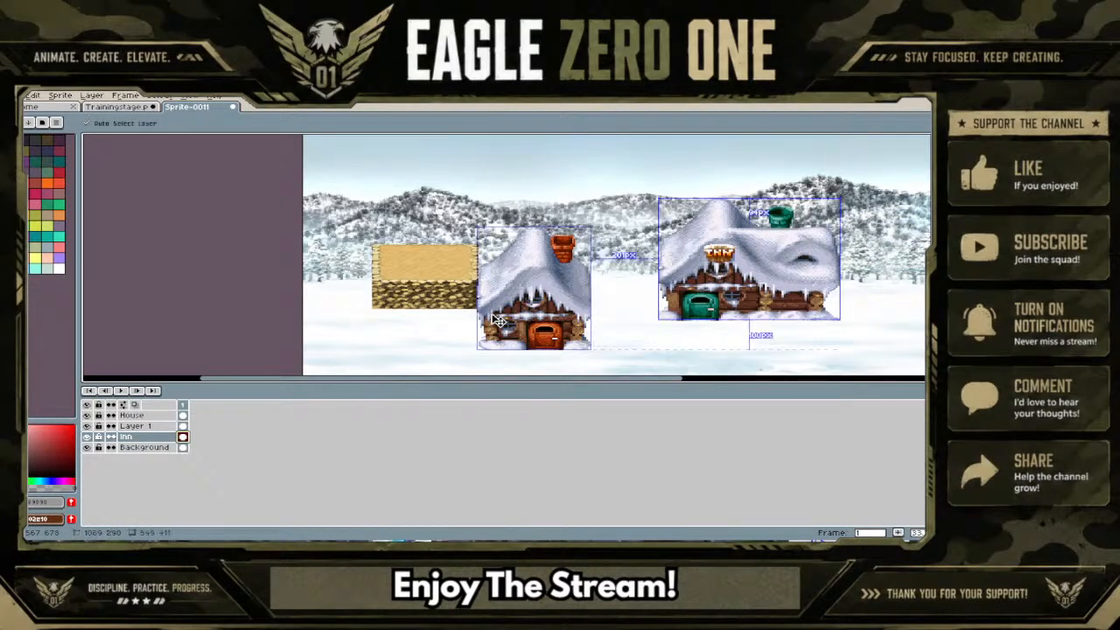
{"action": "key", "text": "ctrl+z"}
{"action": "left_click", "coordinate": [138, 427]}
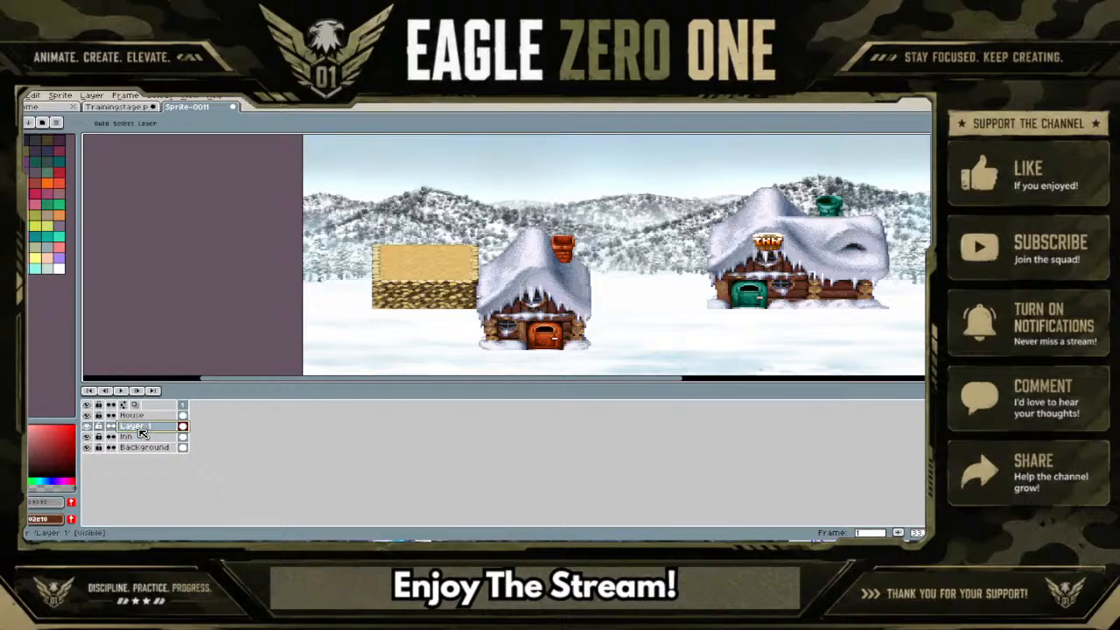
{"action": "left_click", "coordinate": [133, 416]}
{"action": "left_click_drag", "start_coordinate": [530, 315], "coordinate": [434, 320]}
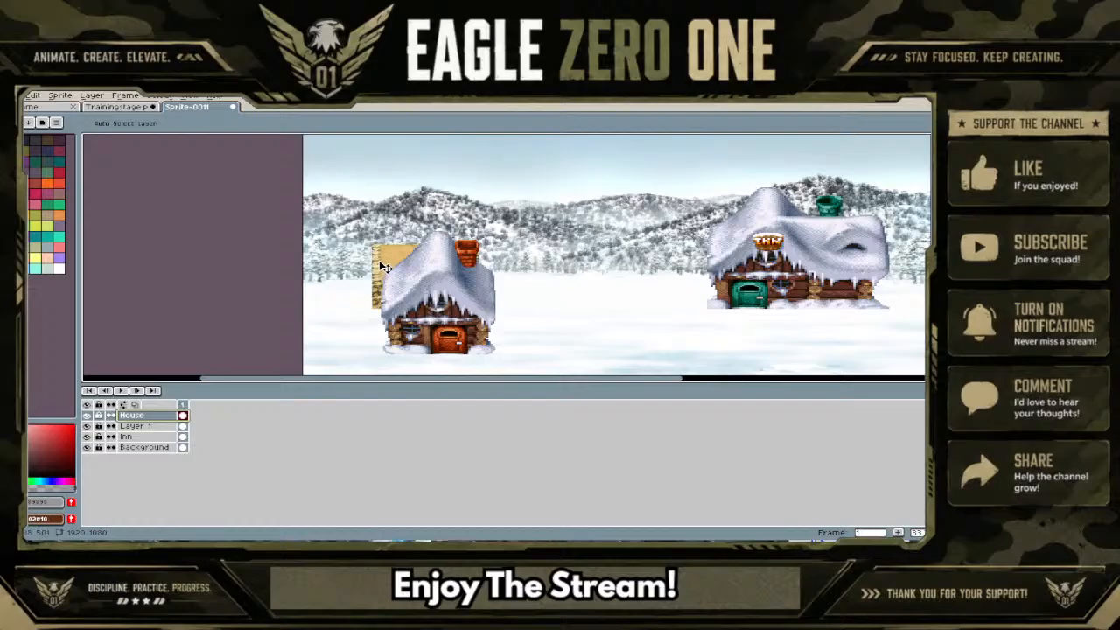
Rename Layer 1 as Cliff and shift its block up and right, behind the roof of the house
{"action": "double_click", "coordinate": [140, 426]}
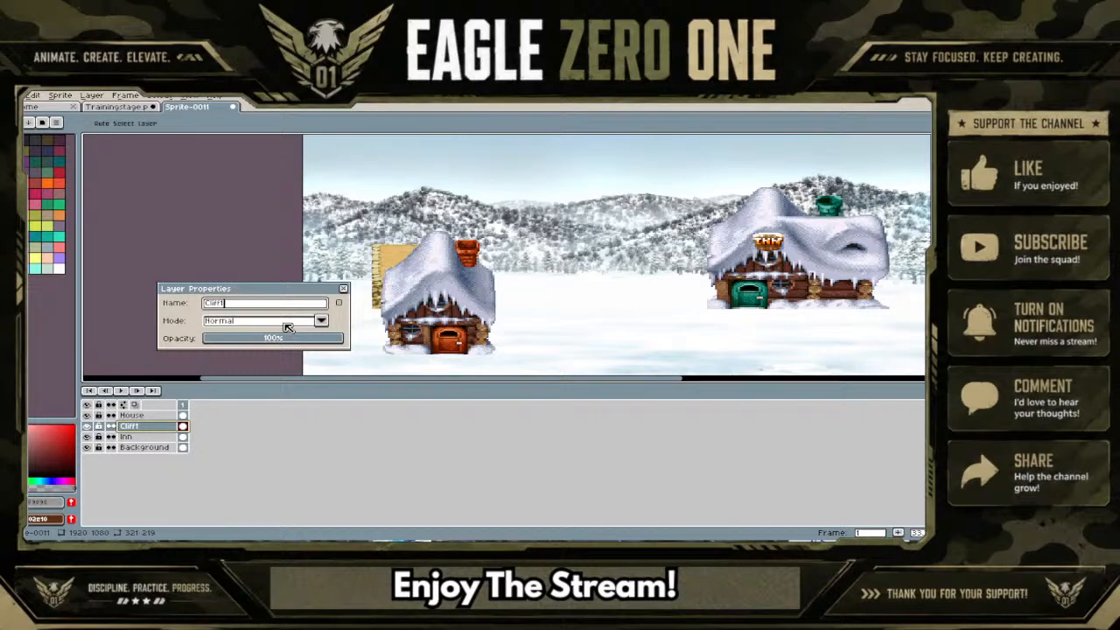
{"action": "left_click", "coordinate": [345, 289]}
{"action": "left_click_drag", "start_coordinate": [391, 267], "coordinate": [402, 247]}
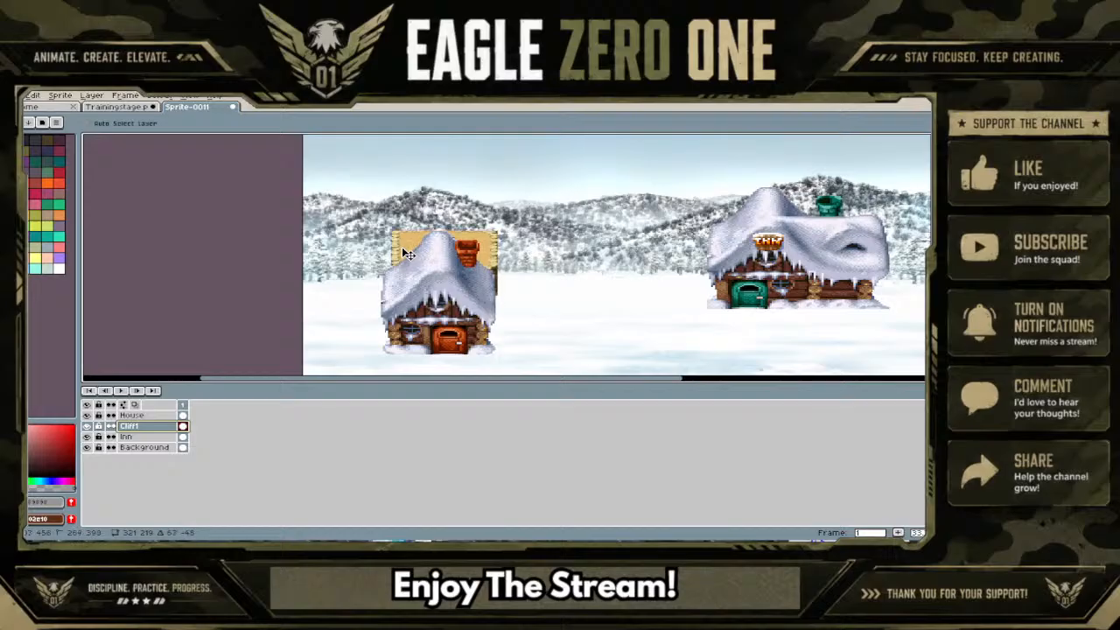
Select the area around the cliff block, enlarge it to 664 × 355 px at 102, 321 and apply the transformation
{"action": "key", "text": "m"}
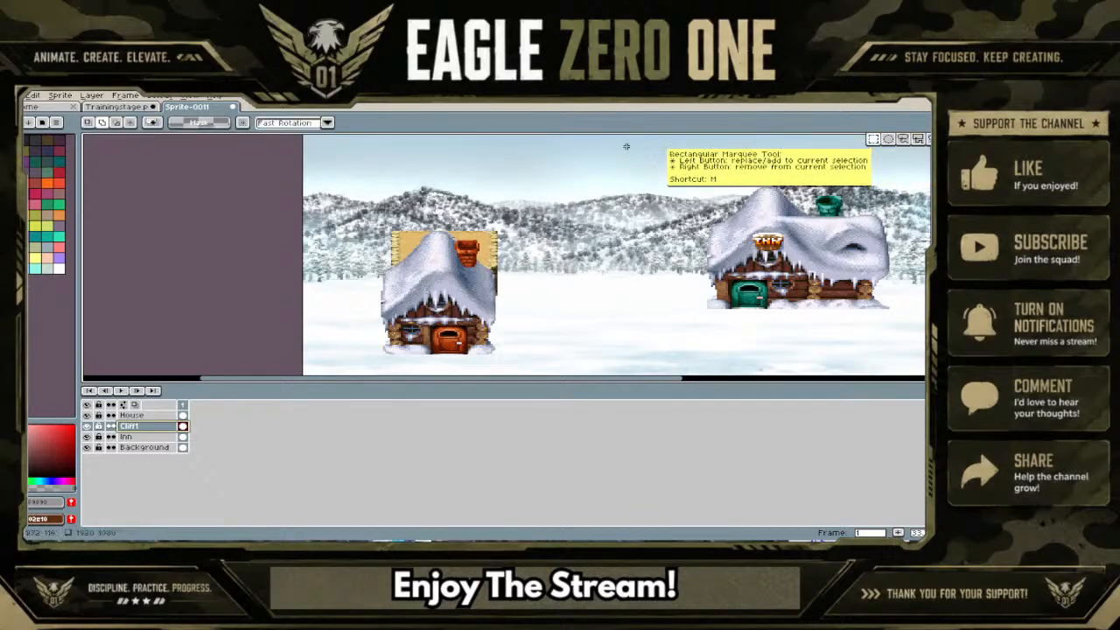
{"action": "left_click_drag", "start_coordinate": [366, 212], "coordinate": [526, 312]}
{"action": "left_click_drag", "start_coordinate": [366, 265], "coordinate": [335, 268]}
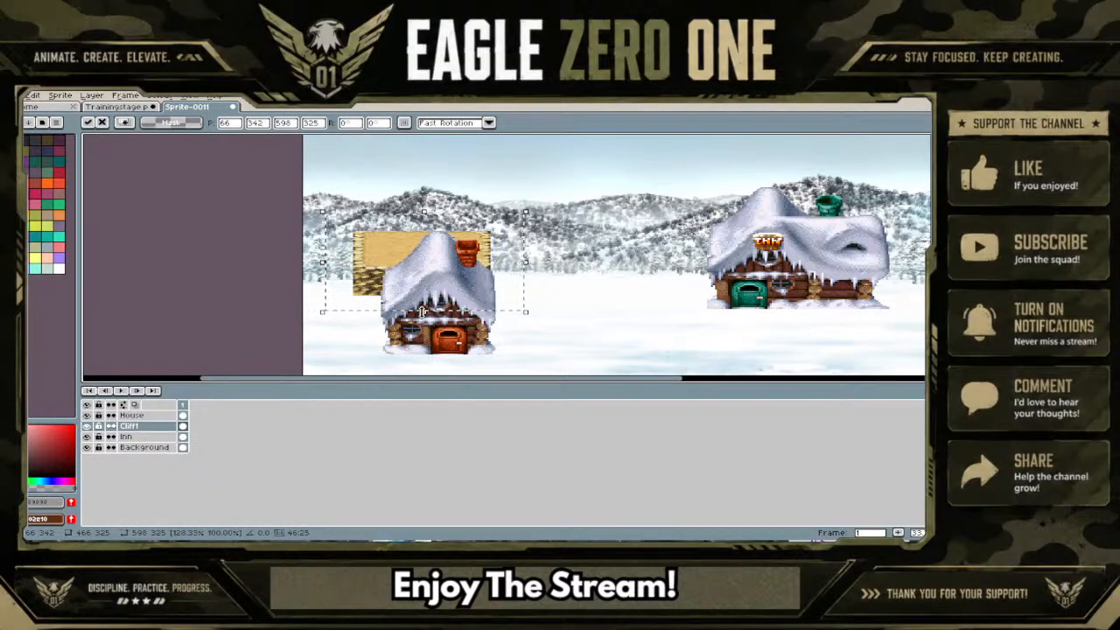
{"action": "left_click_drag", "start_coordinate": [426, 312], "coordinate": [426, 329]}
{"action": "left_click_drag", "start_coordinate": [526, 273], "coordinate": [553, 278]}
{"action": "left_click_drag", "start_coordinate": [436, 212], "coordinate": [416, 233]}
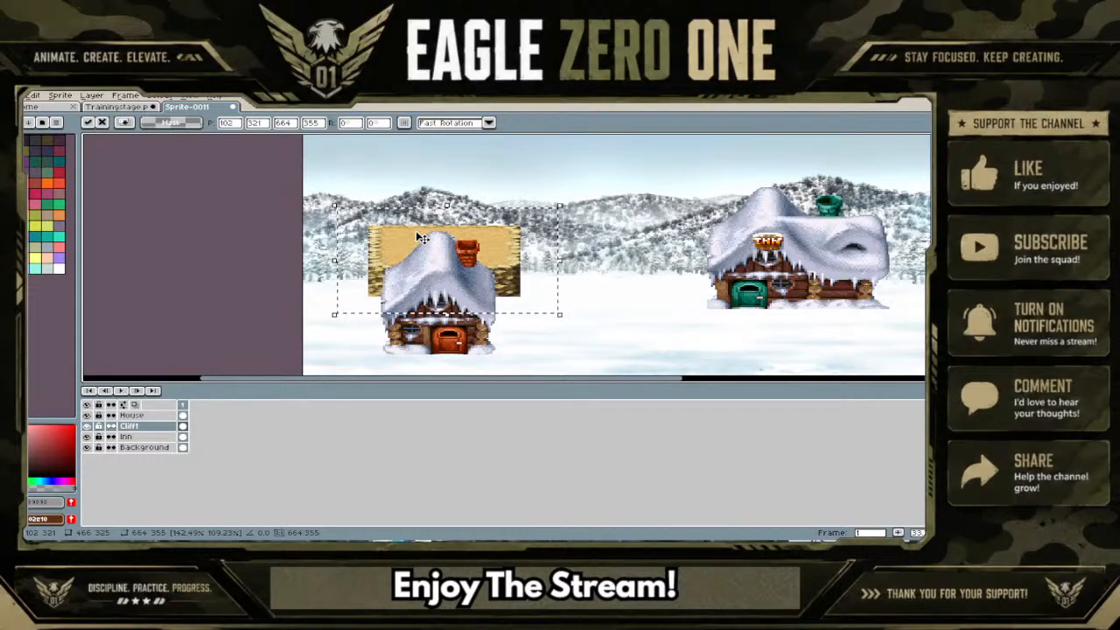
{"action": "key", "text": "Return"}
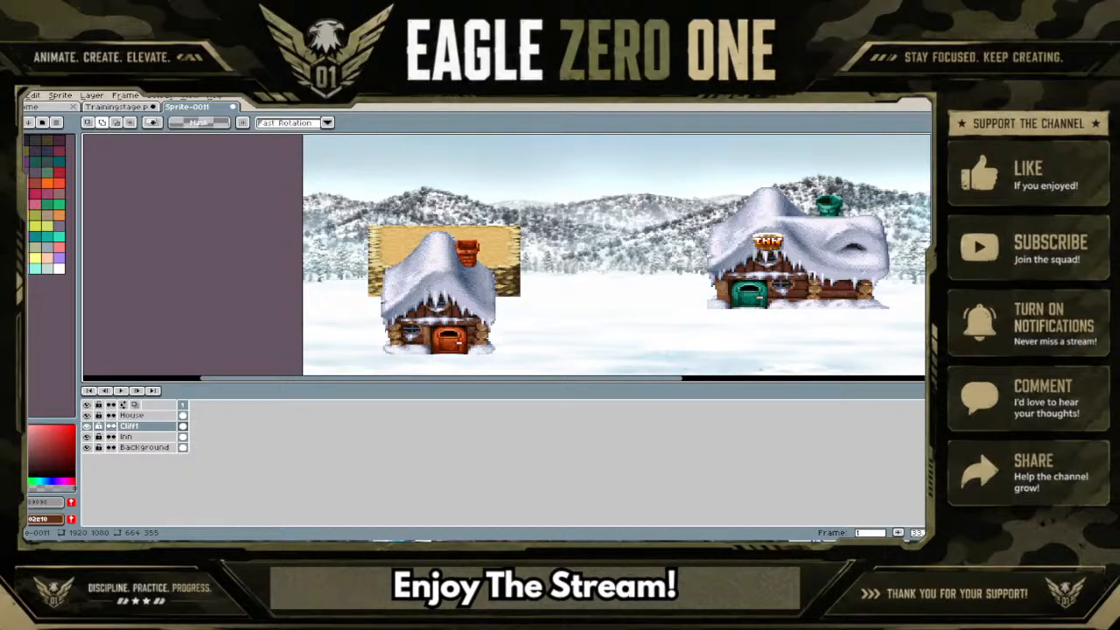
Copy a 281 × 57 px strip of roof snow from the House layer onto the Cliff layer, stretched to 457 × 143 px at 196, 380
{"action": "scroll", "coordinate": [604, 321], "scroll_direction": "up", "scroll_amount": 2}
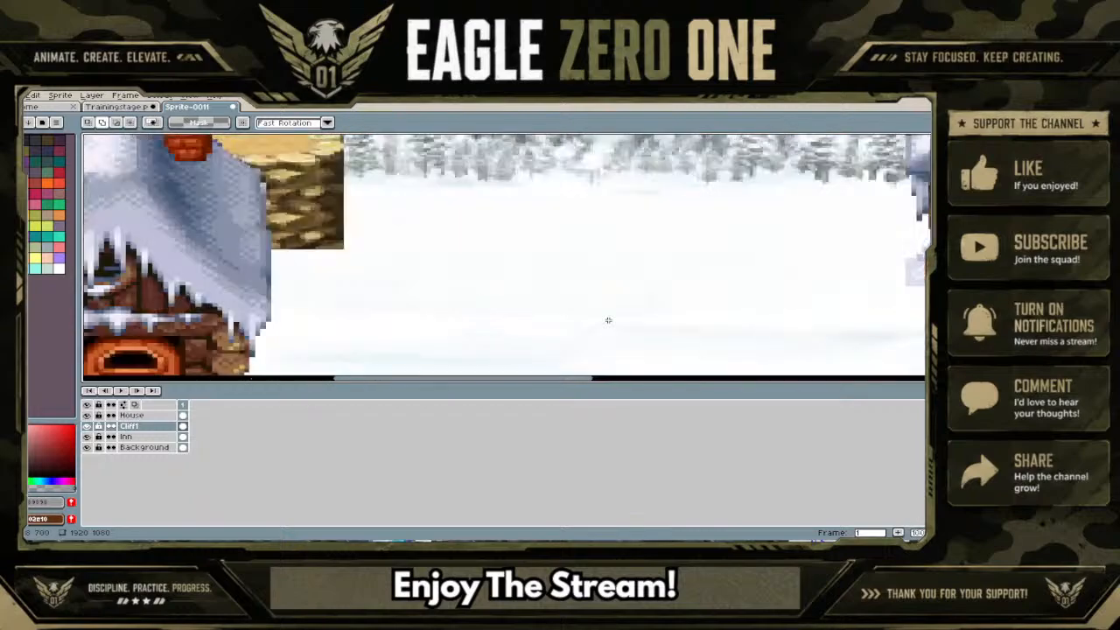
{"action": "scroll", "coordinate": [608, 320], "scroll_direction": "down", "scroll_amount": 1}
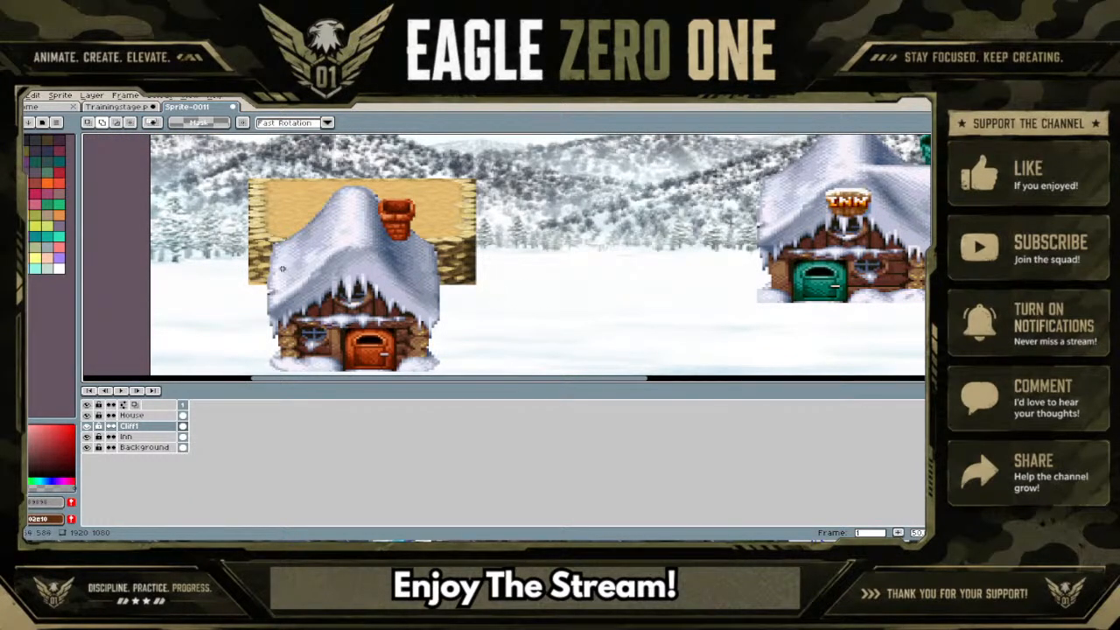
{"action": "left_click", "coordinate": [132, 415]}
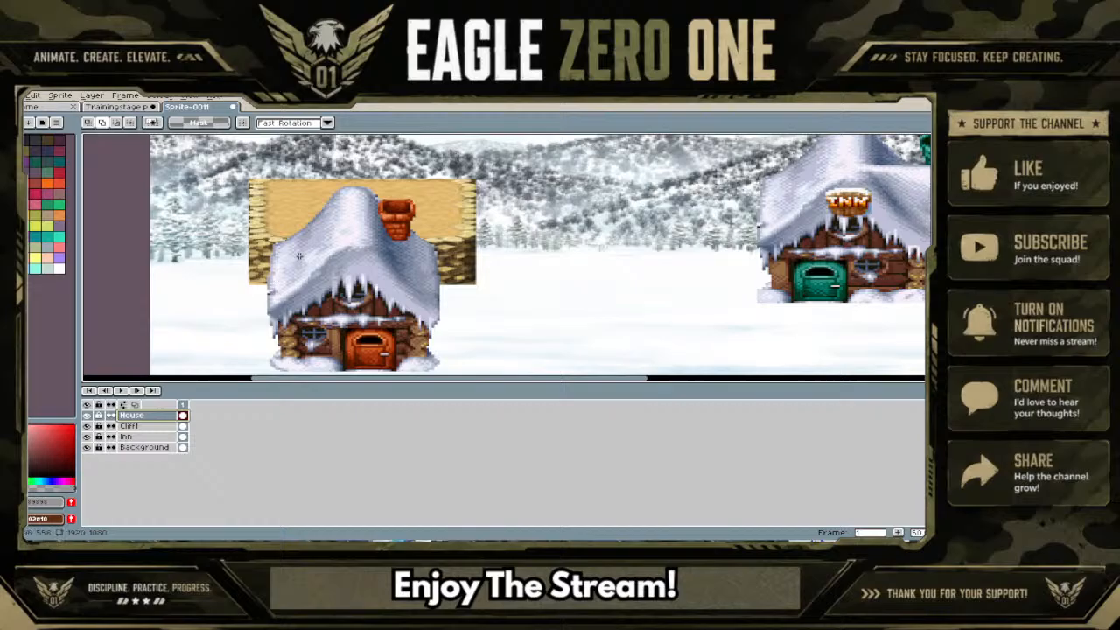
{"action": "left_click_drag", "start_coordinate": [283, 256], "coordinate": [424, 283]}
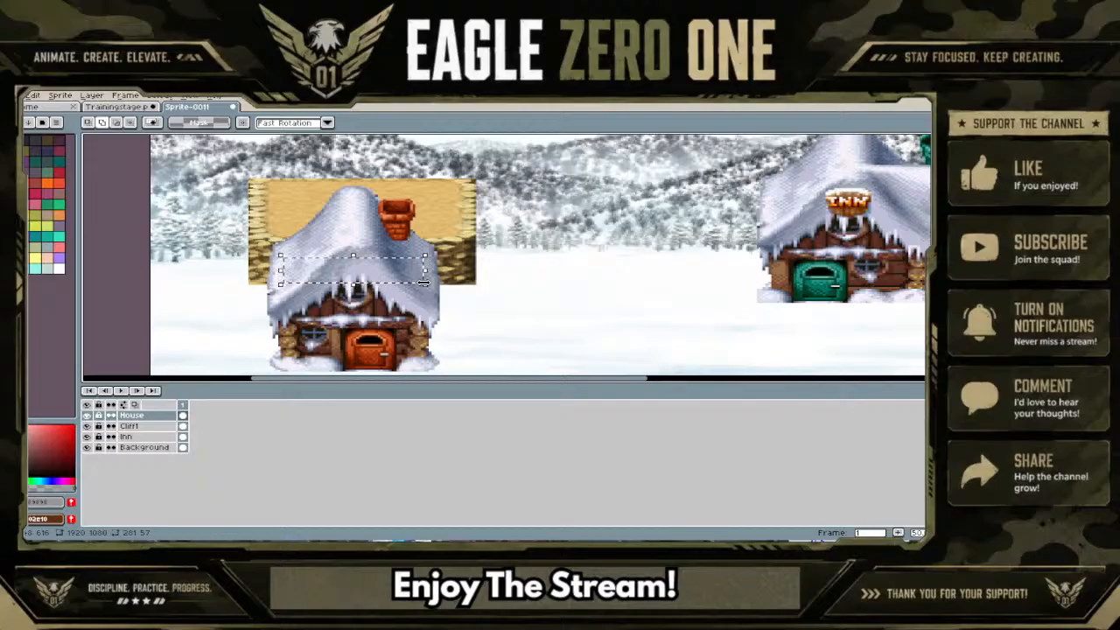
{"action": "left_click", "coordinate": [140, 426]}
{"action": "left_click_drag", "start_coordinate": [318, 262], "coordinate": [285, 188]}
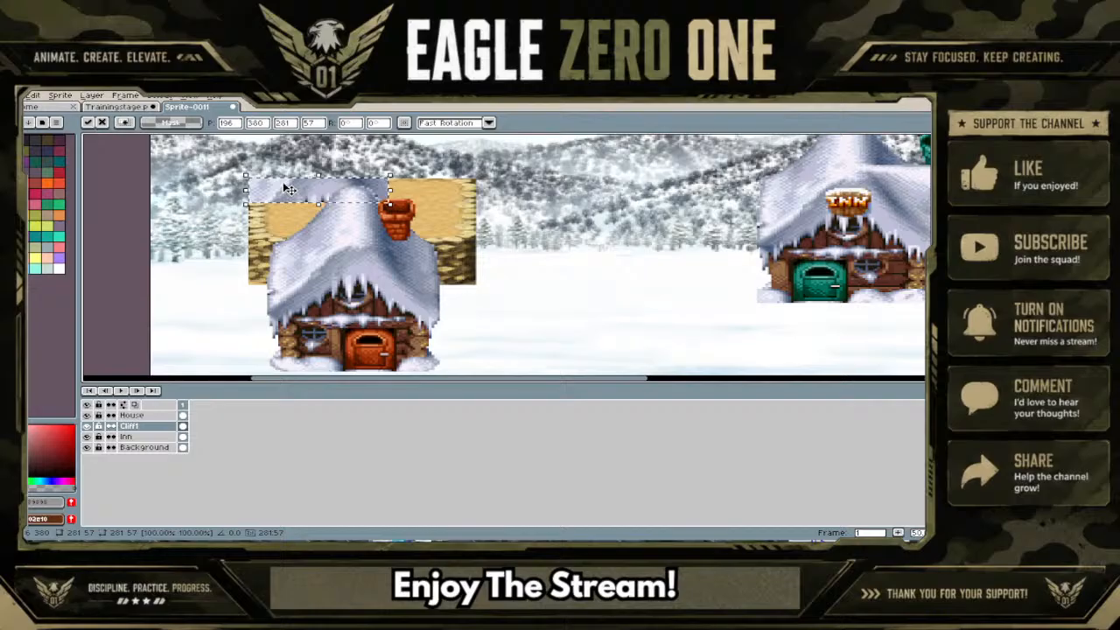
{"action": "left_click_drag", "start_coordinate": [390, 203], "coordinate": [480, 247]}
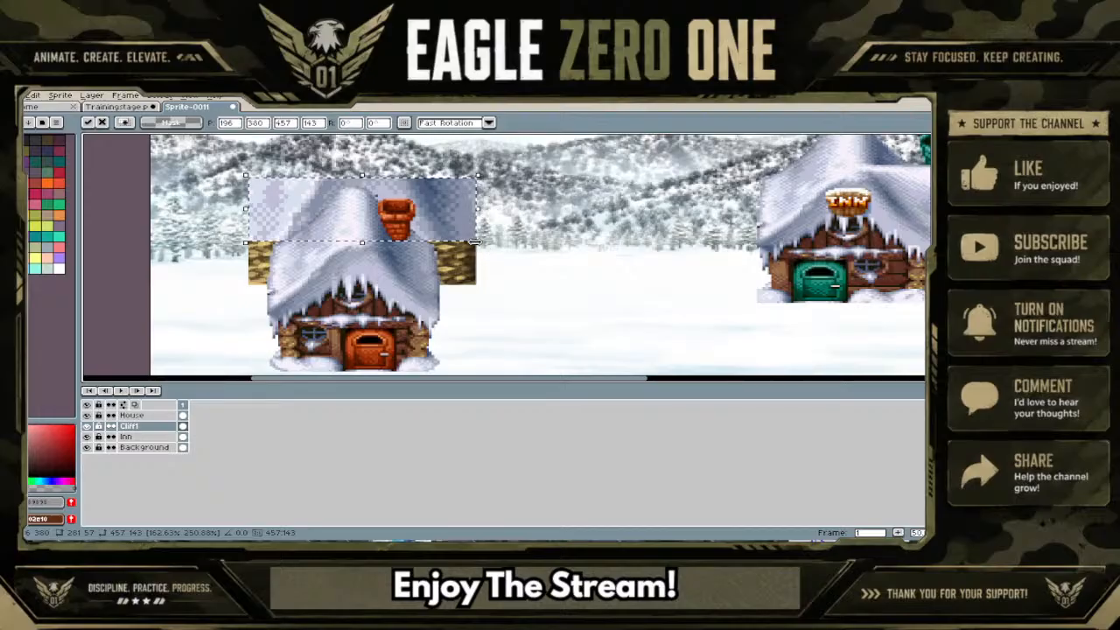
{"action": "scroll", "coordinate": [481, 248], "scroll_direction": "down", "scroll_amount": 2}
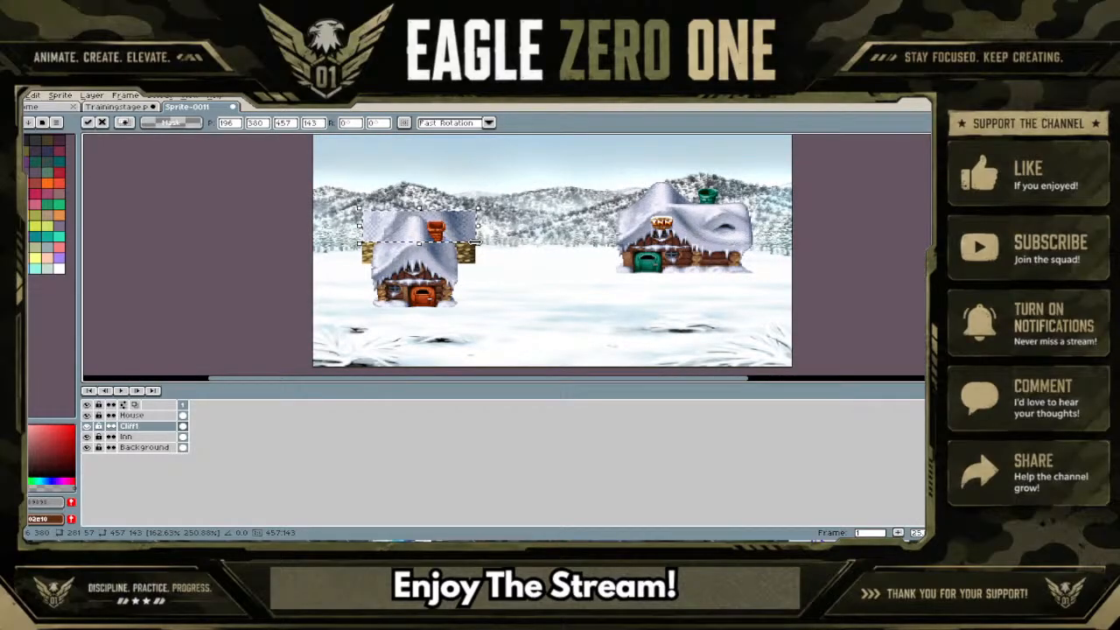
{"action": "key", "text": "Return"}
Narrow the pasted snow patch to 353 × 143 px at 300, 380
{"action": "key", "text": "ctrl+z"}
{"action": "left_click", "coordinate": [366, 230]}
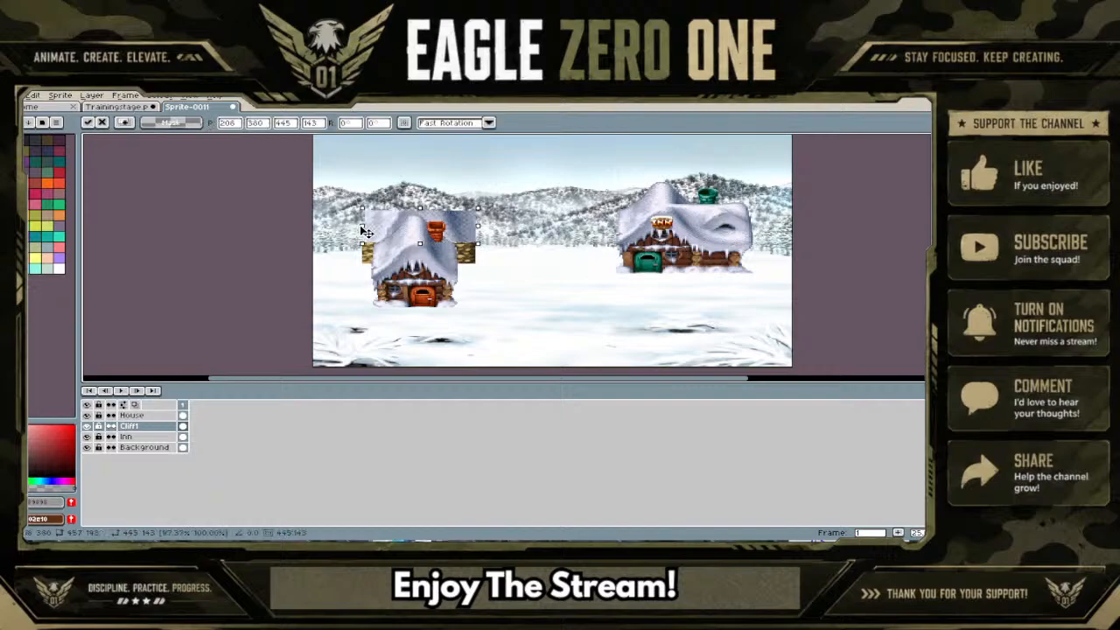
{"action": "left_click_drag", "start_coordinate": [374, 230], "coordinate": [389, 229]}
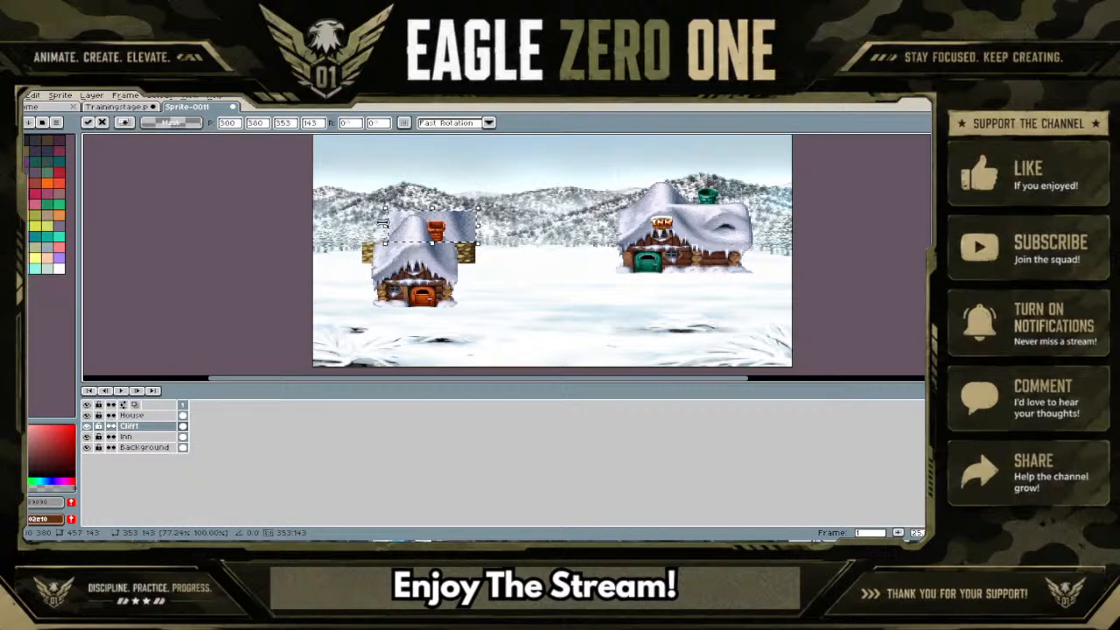
Undo the snow patch, the cliff block's resizing and moves, the layer rename and the house move
{"action": "key", "text": "ctrl+z"}
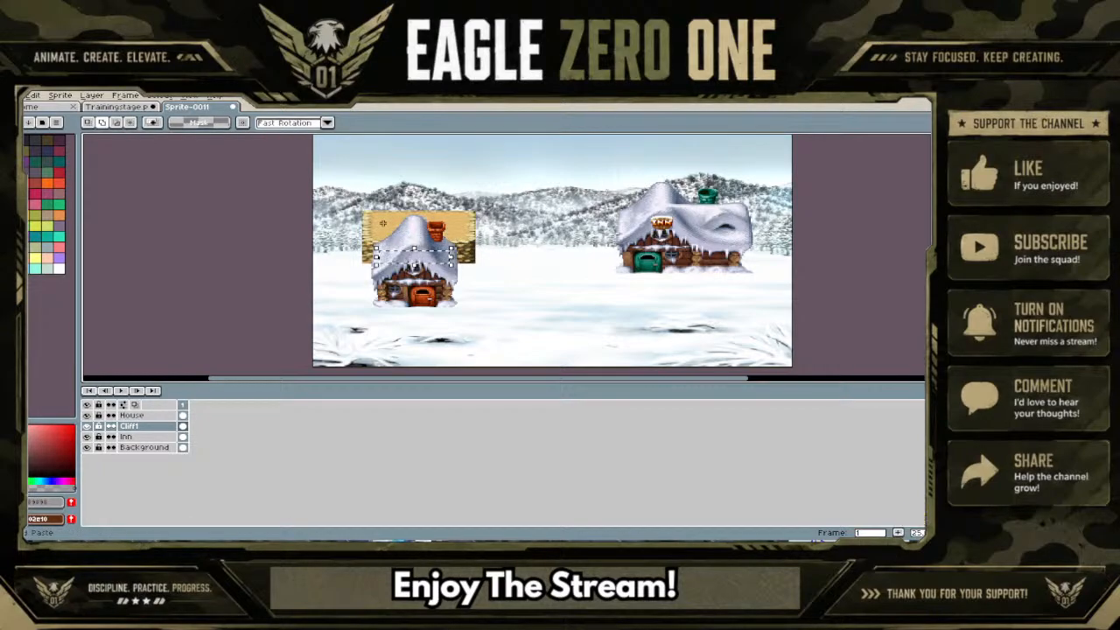
{"action": "key", "text": "ctrl+z"}
{"action": "key", "text": "ctrl+z"}
{"action": "key", "text": "ctrl+z"}
{"action": "key", "text": "ctrl+z"}
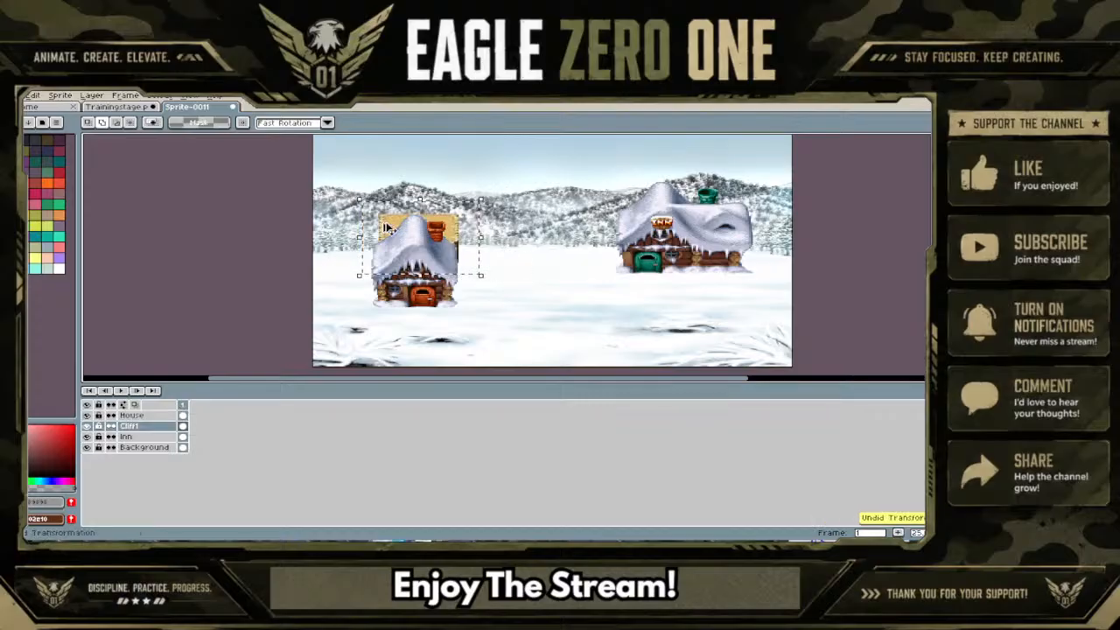
{"action": "key", "text": "ctrl+z"}
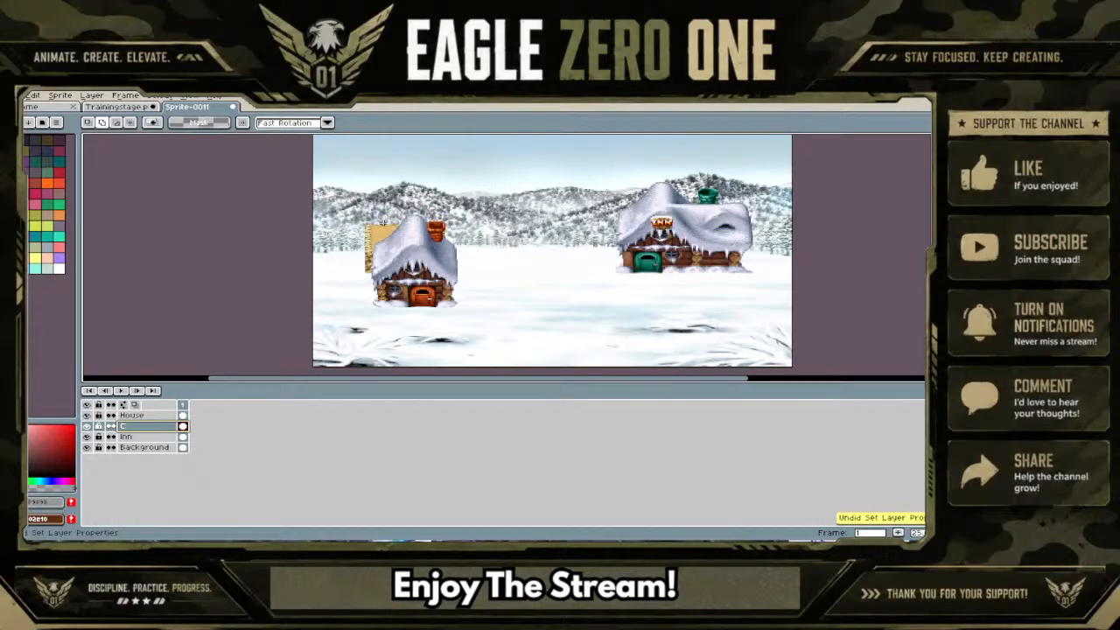
{"action": "key", "text": "ctrl+z"}
Undo the layer reordering and the cliff block paste, back to an empty Layer 1 above the House layer
{"action": "left_click_drag", "start_coordinate": [382, 222], "coordinate": [417, 232]}
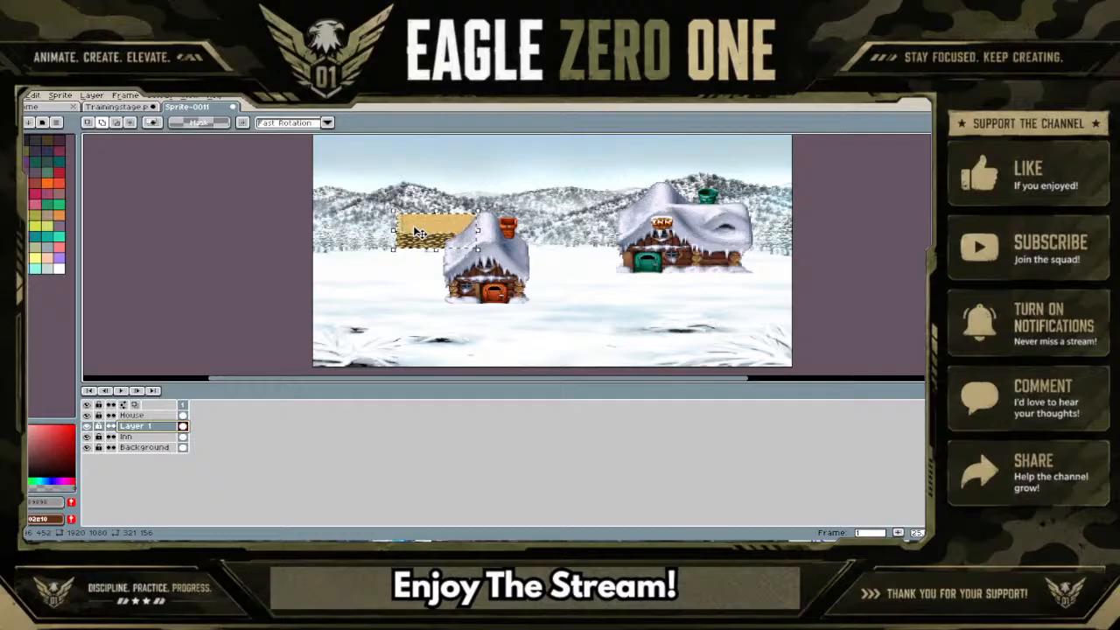
{"action": "key", "text": "ctrl+z"}
{"action": "key", "text": "ctrl+z"}
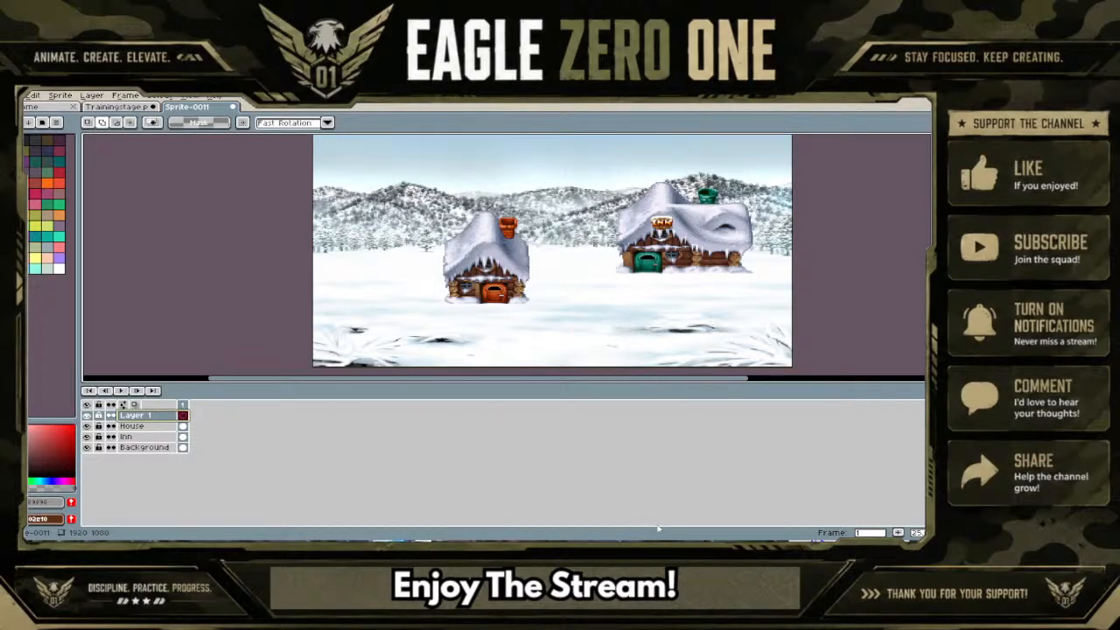
Open the outdoor tileset image and select the tall snow-covered pine tree with a region about 34 × 61 px
{"action": "scroll", "coordinate": [465, 215], "scroll_direction": "up", "scroll_amount": 2}
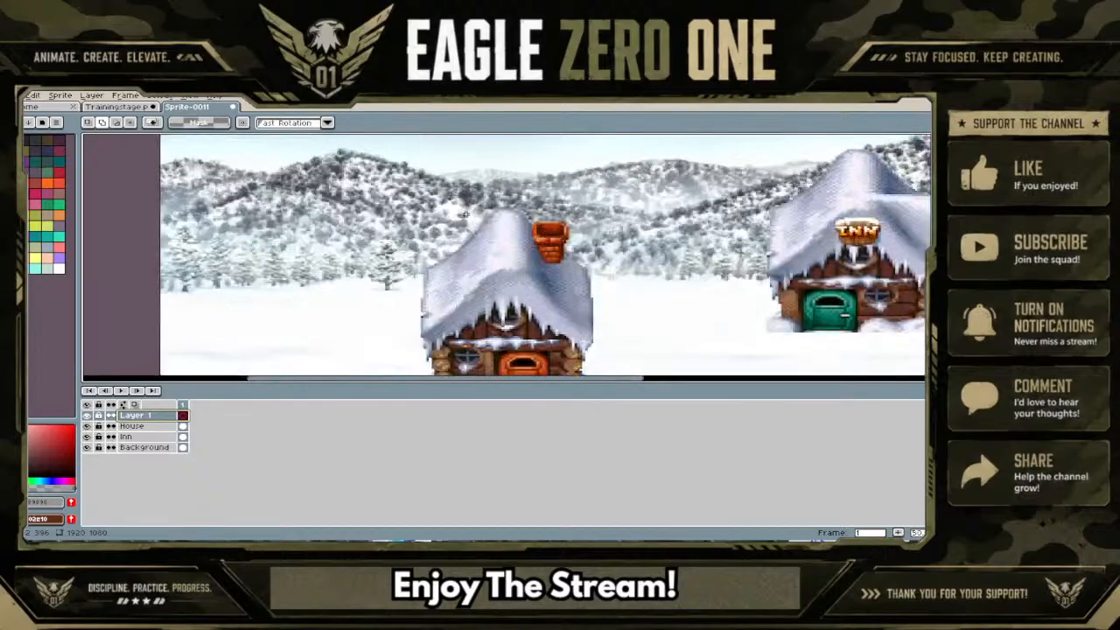
{"action": "scroll", "coordinate": [465, 214], "scroll_direction": "down", "scroll_amount": 1}
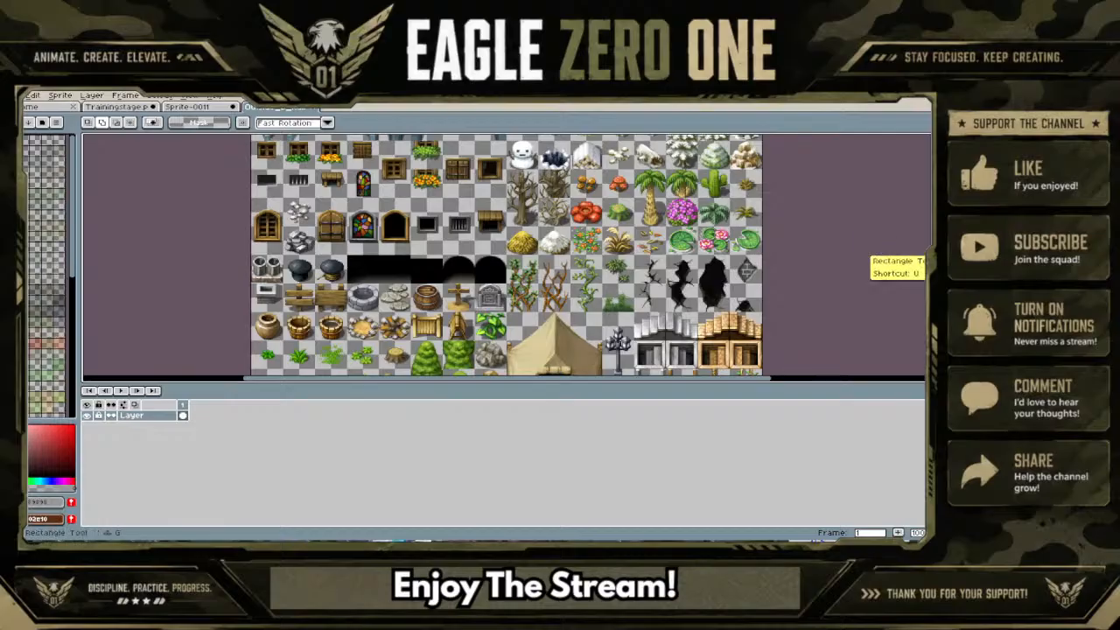
{"action": "left_click_drag", "start_coordinate": [930, 231], "coordinate": [925, 208]}
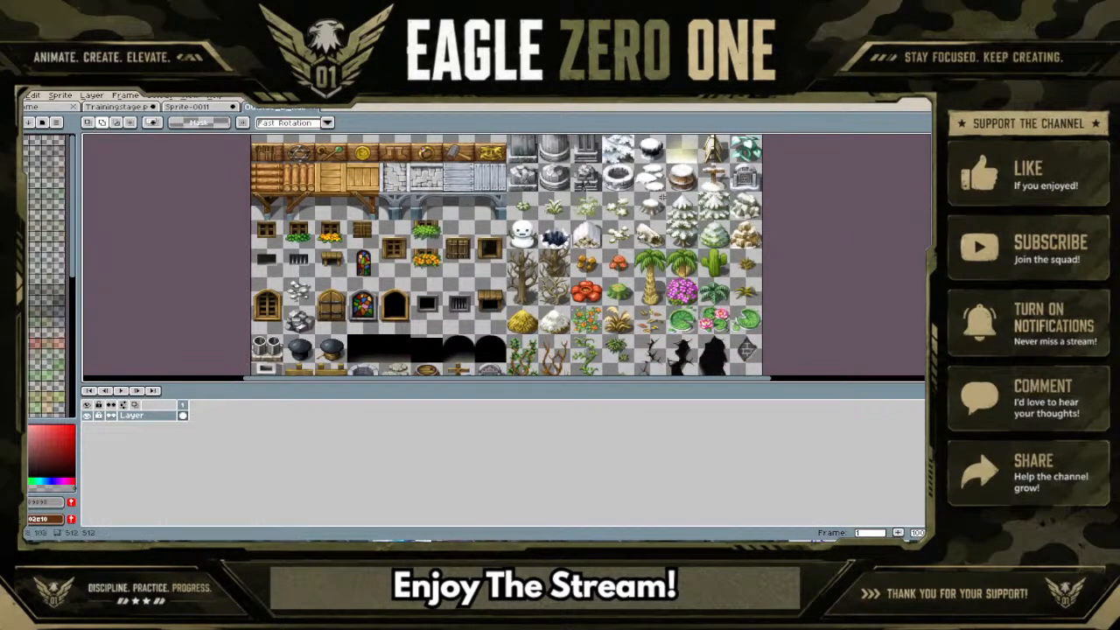
{"action": "scroll", "coordinate": [662, 207], "scroll_direction": "up", "scroll_amount": 2}
{"action": "left_click_drag", "start_coordinate": [777, 326], "coordinate": [681, 164]}
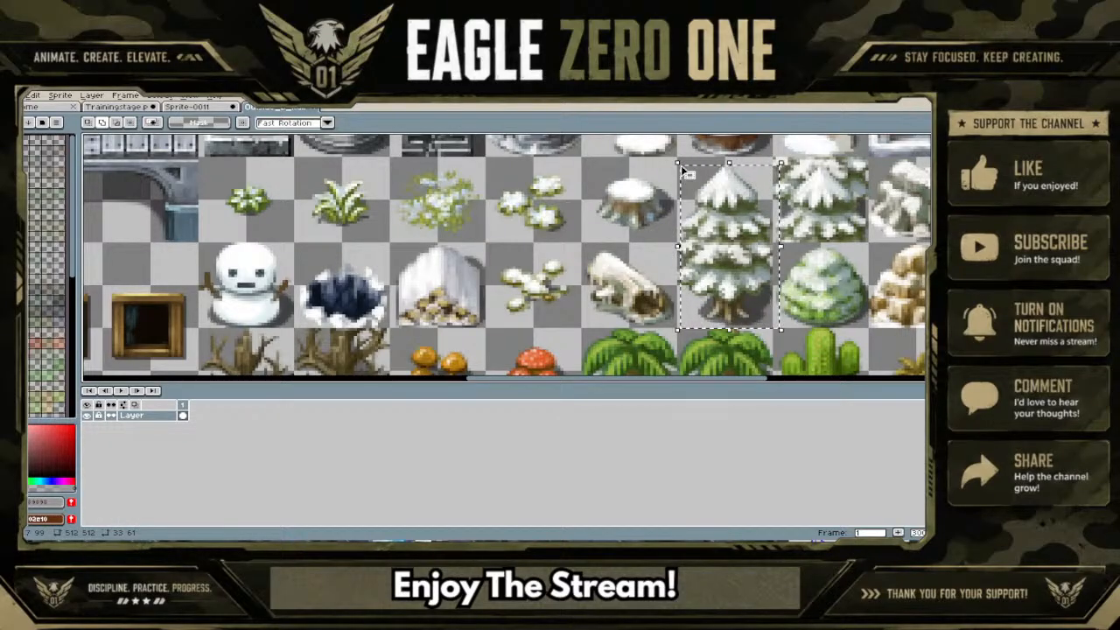
{"action": "key", "text": "ctrl+d"}
{"action": "left_click_drag", "start_coordinate": [674, 160], "coordinate": [776, 325]}
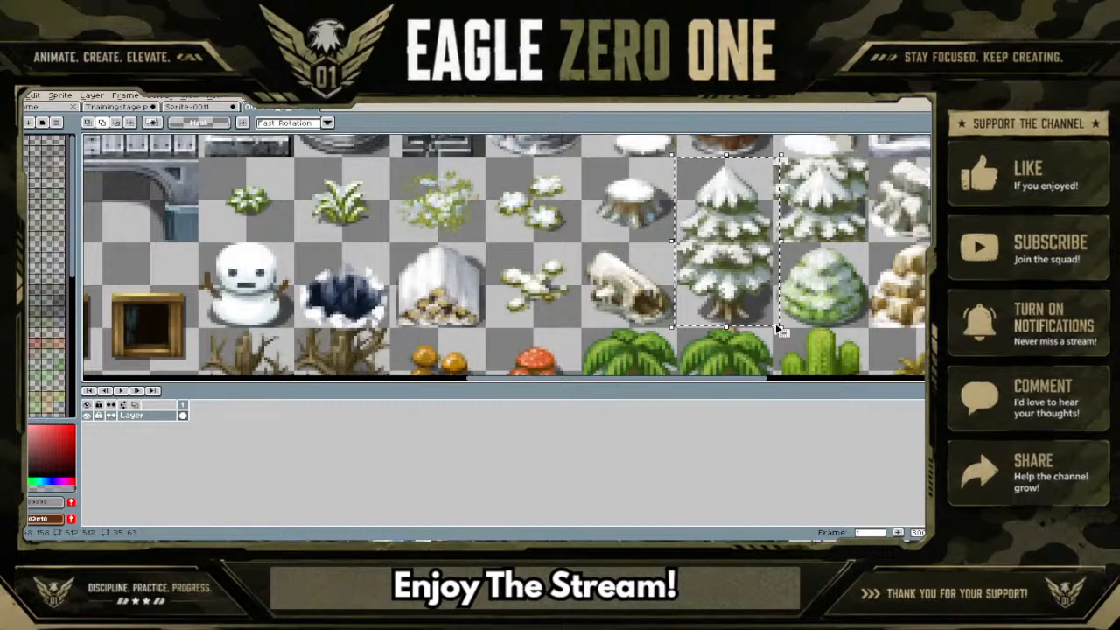
{"action": "scroll", "coordinate": [768, 254], "scroll_direction": "up", "scroll_amount": 1}
{"action": "scroll", "coordinate": [768, 254], "scroll_direction": "down", "scroll_amount": 1}
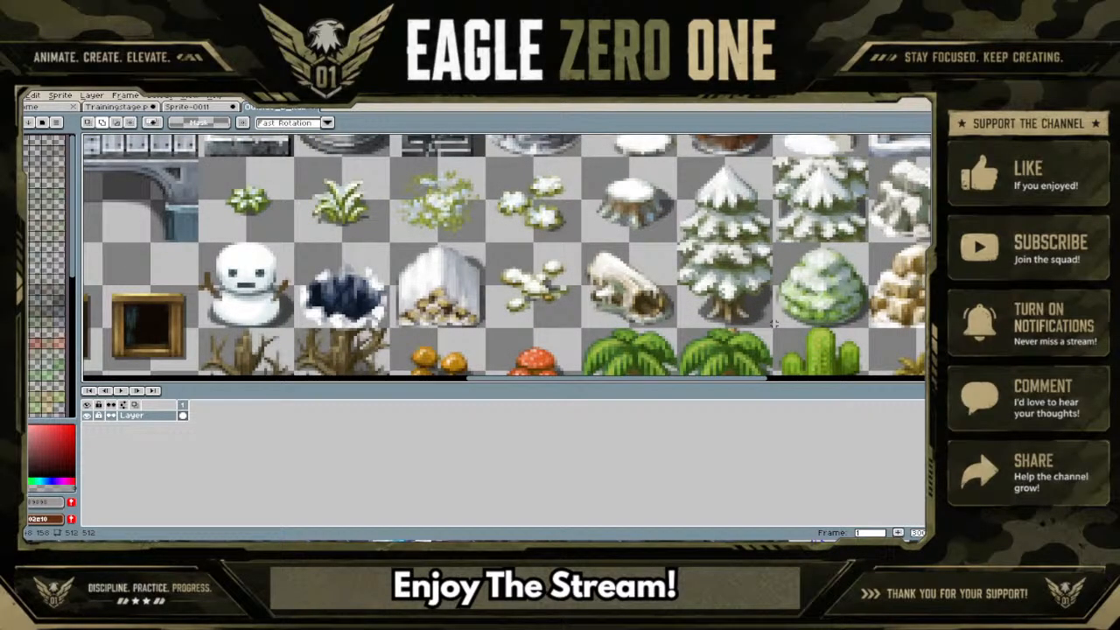
{"action": "left_click_drag", "start_coordinate": [774, 324], "coordinate": [672, 162]}
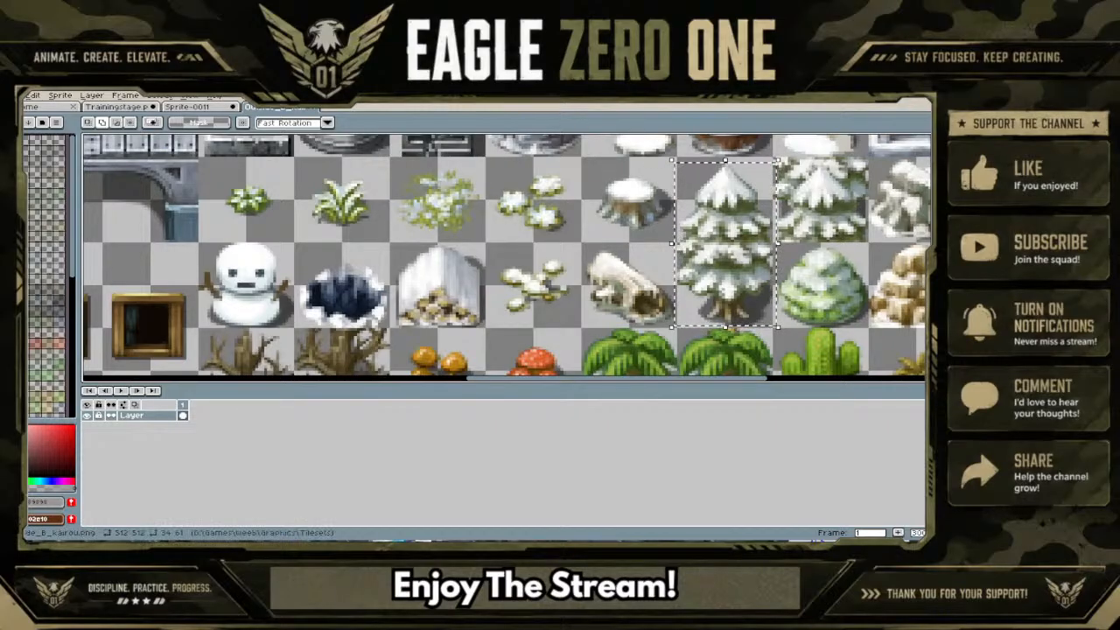
Return to Sprite-0011 and rename Layer 1 as Scenary
{"action": "left_click", "coordinate": [206, 106]}
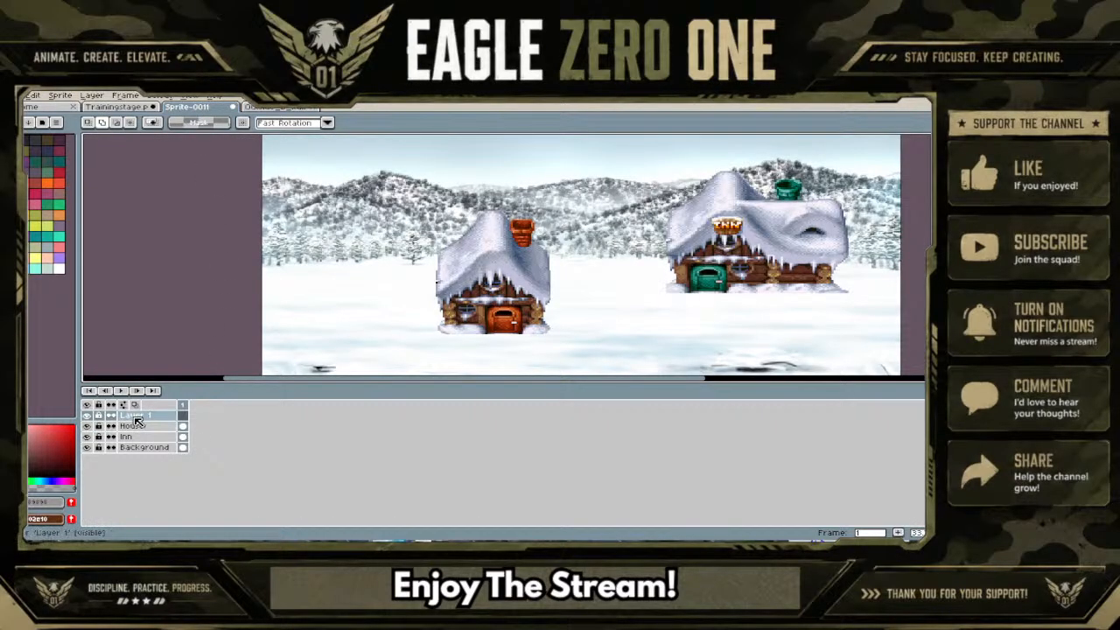
{"action": "double_click", "coordinate": [134, 416]}
{"action": "type", "text": "Scenary"}
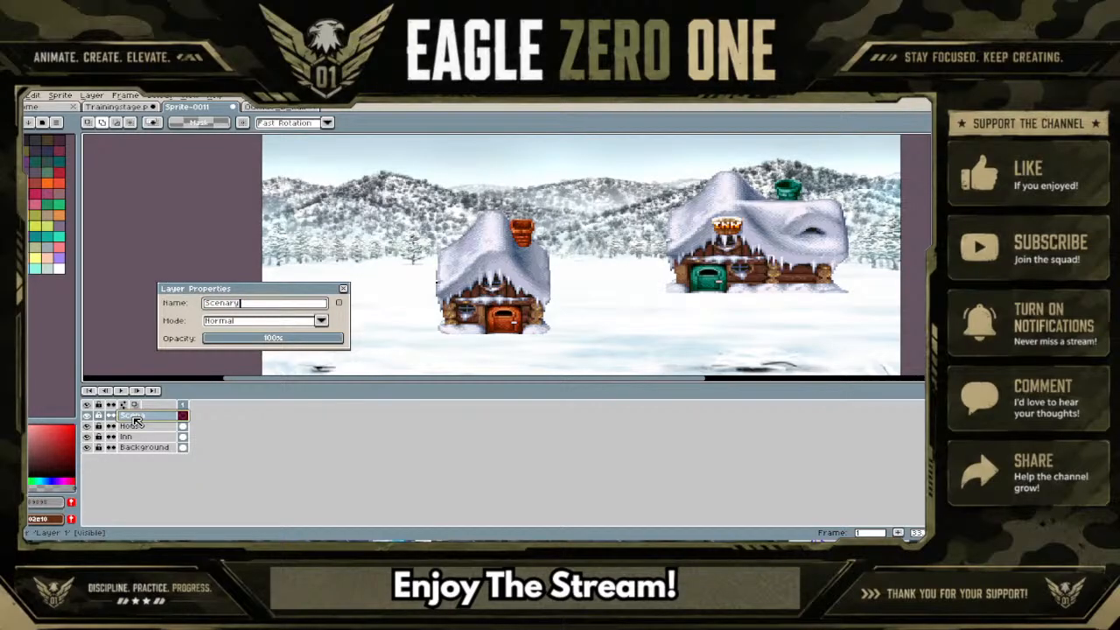
Paste the snowy pine on the Scenary layer, place one copy beside the inn and one about 100 × 166 px left of the house
{"action": "left_click", "coordinate": [344, 290]}
{"action": "key", "text": "ctrl+v"}
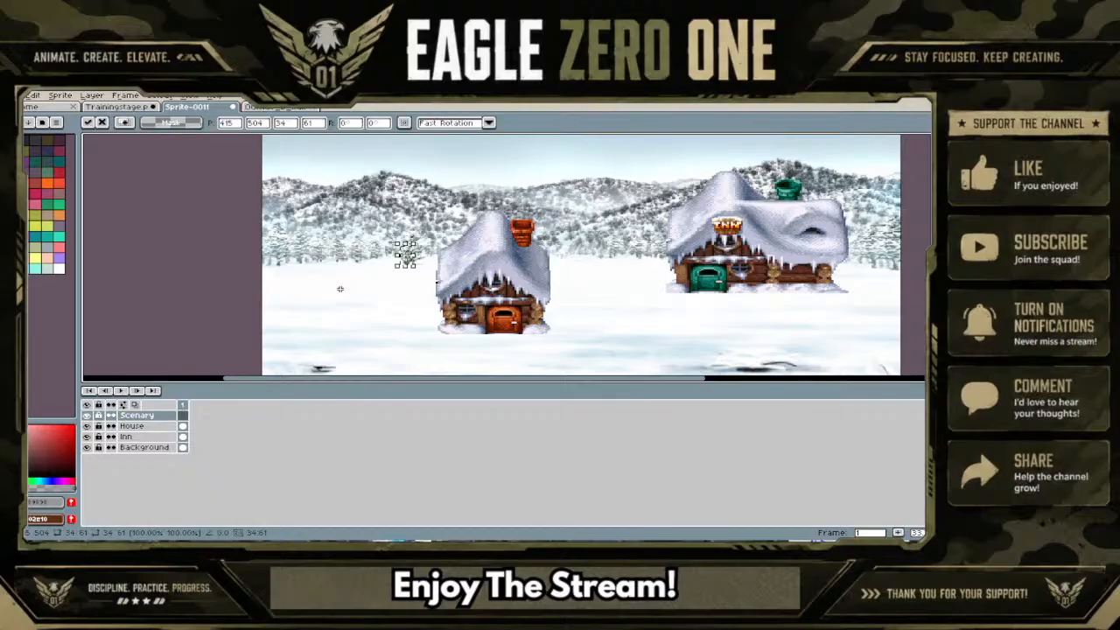
{"action": "mouse_move", "coordinate": [394, 269]}
{"action": "left_mouse_down"}
{"action": "mouse_move", "coordinate": [383, 305]}
{"action": "mouse_move", "coordinate": [846, 317]}
{"action": "mouse_move", "coordinate": [867, 300]}
{"action": "mouse_move", "coordinate": [337, 282]}
{"action": "mouse_move", "coordinate": [383, 285]}
{"action": "left_mouse_up"}
{"action": "key", "text": "Return"}
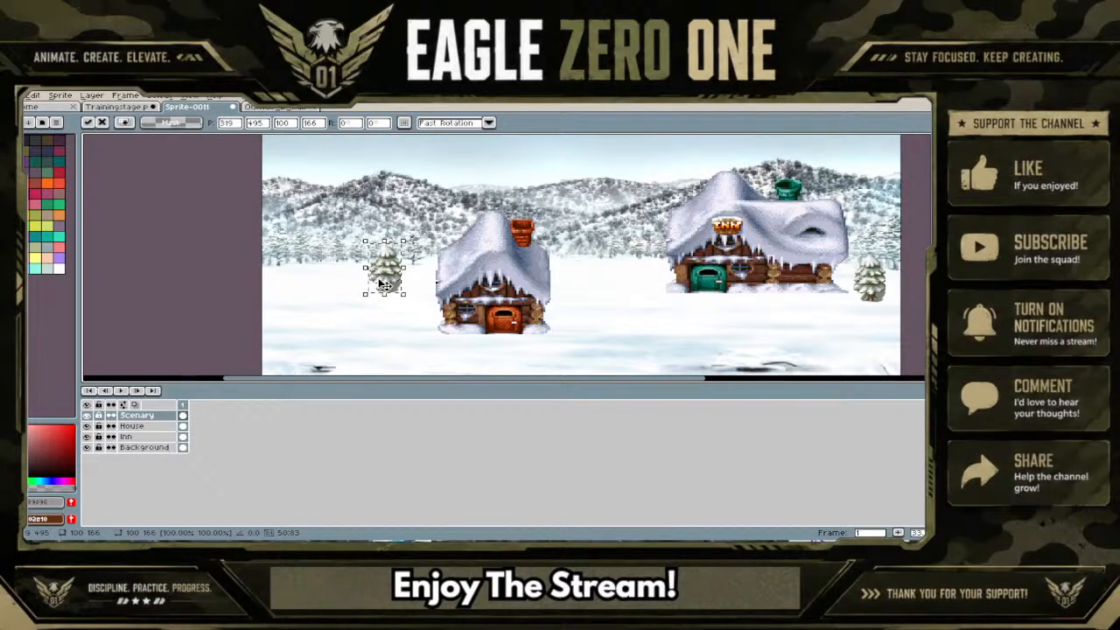
{"action": "key", "text": "Return"}
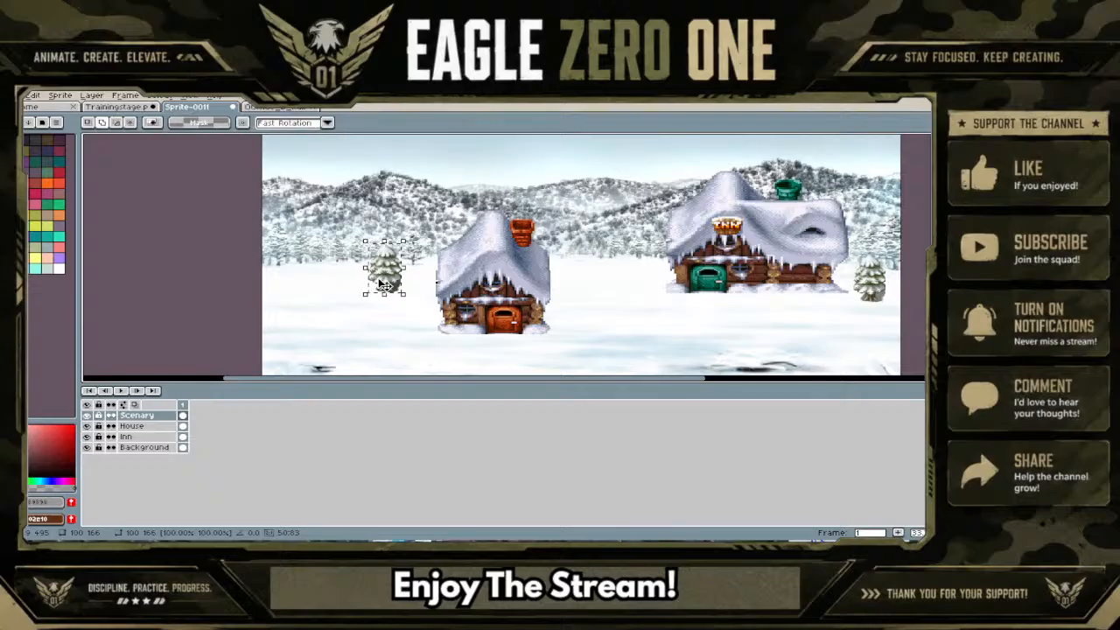
Place another copy of the pine between the house and the inn, scaled down to about 67 × 103 px
{"action": "left_click_drag", "start_coordinate": [378, 275], "coordinate": [590, 249]}
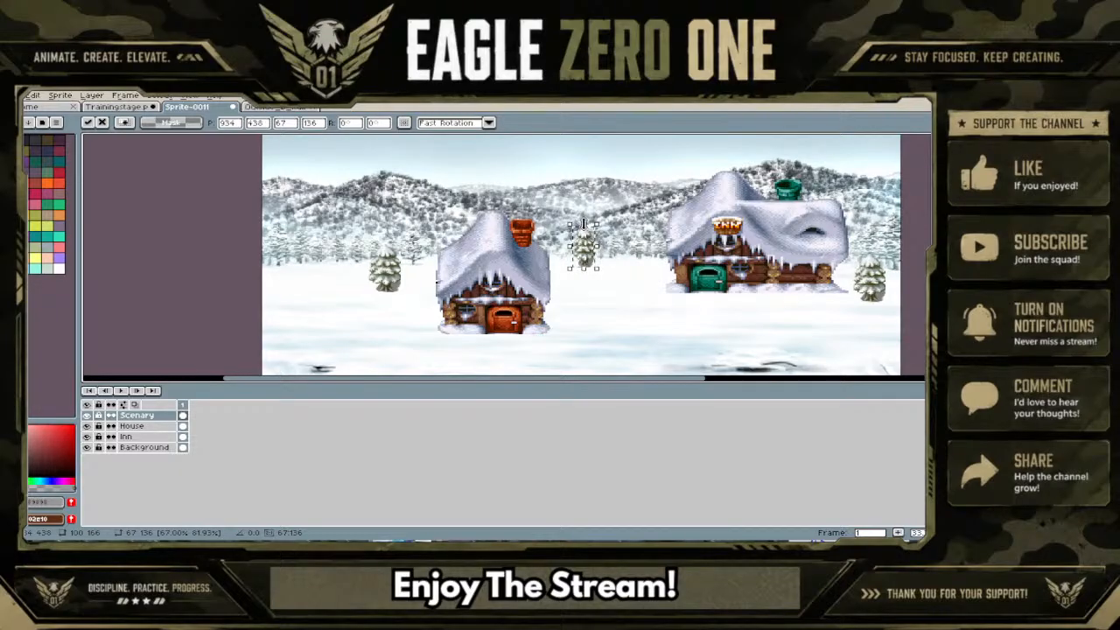
{"action": "scroll", "coordinate": [584, 226], "scroll_direction": "up", "scroll_amount": 2}
{"action": "left_click_drag", "start_coordinate": [586, 253], "coordinate": [562, 262]}
{"action": "scroll", "coordinate": [560, 262], "scroll_direction": "down", "scroll_amount": 2}
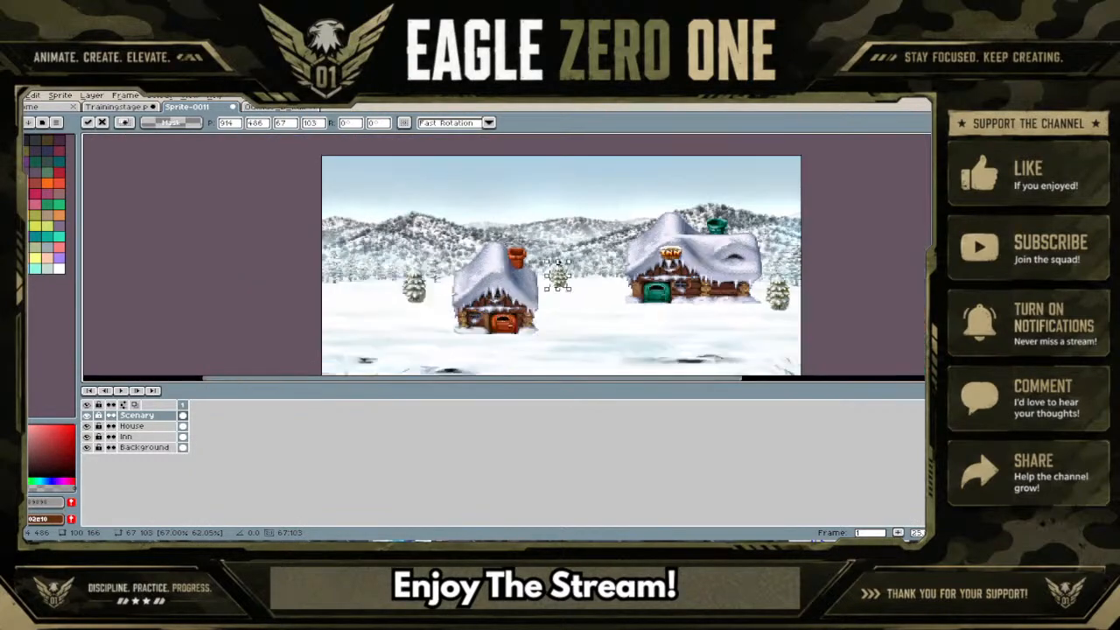
{"action": "scroll", "coordinate": [564, 288], "scroll_direction": "down", "scroll_amount": 1}
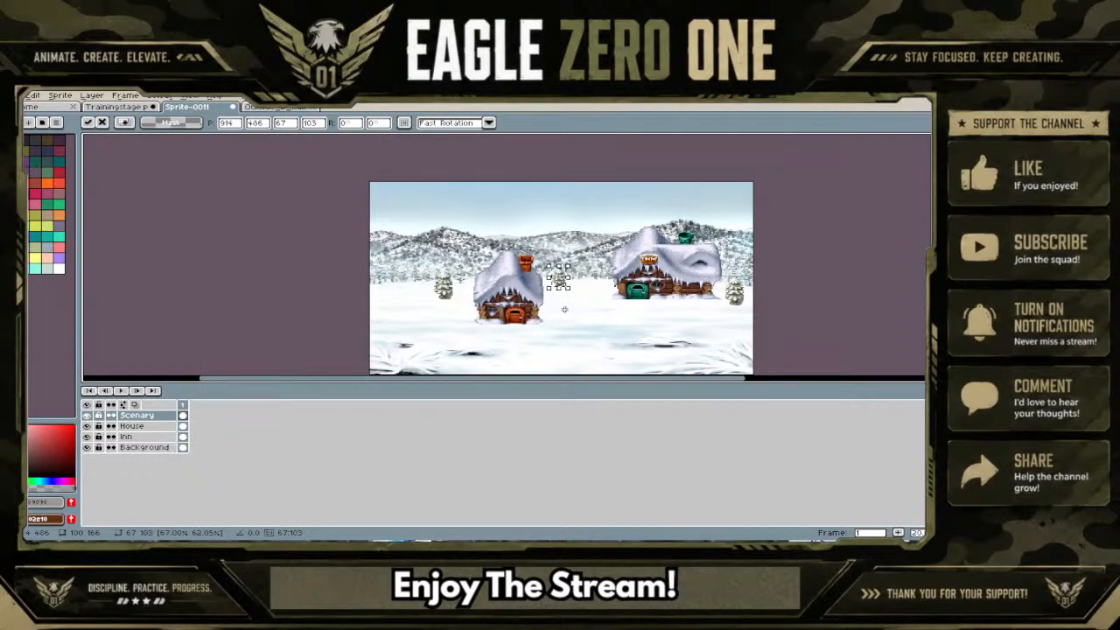
{"action": "scroll", "coordinate": [564, 309], "scroll_direction": "up", "scroll_amount": 2}
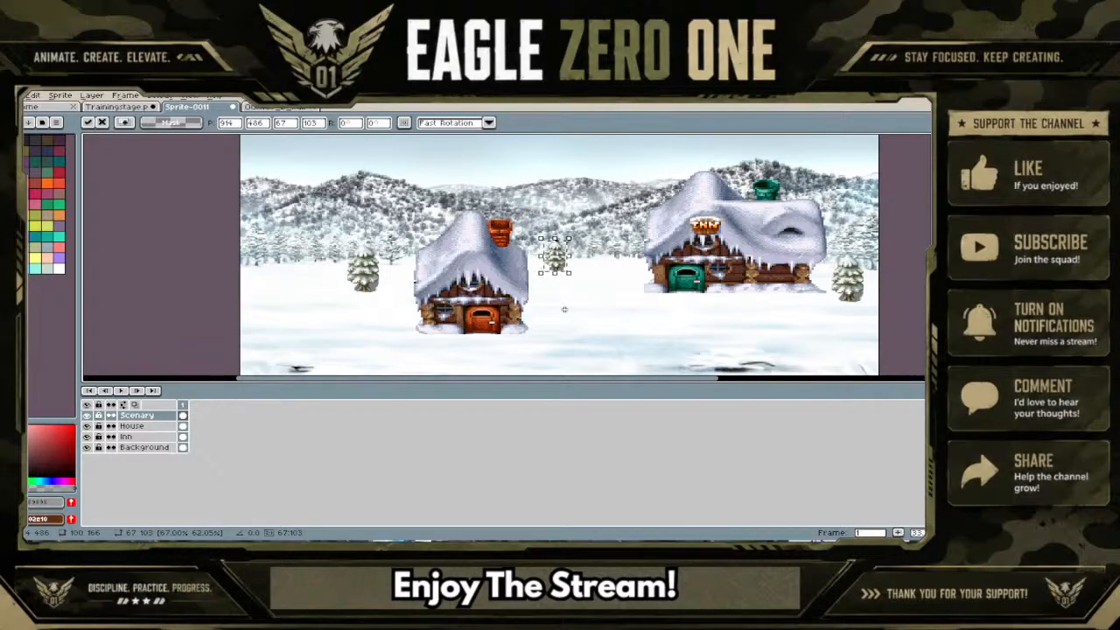
{"action": "key", "text": "Return"}
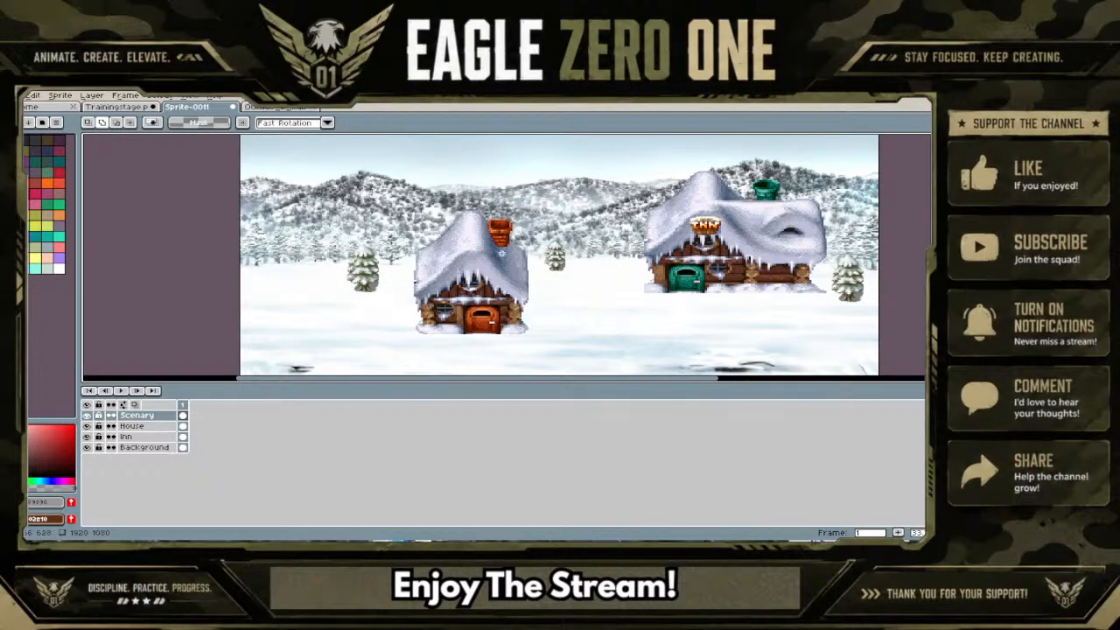
In the outdoor tileset, replace the pine selection with a region of about 32 × 35 px around the snowy gravestone
{"action": "left_click", "coordinate": [274, 109]}
{"action": "scroll", "coordinate": [585, 304], "scroll_direction": "down", "scroll_amount": 2}
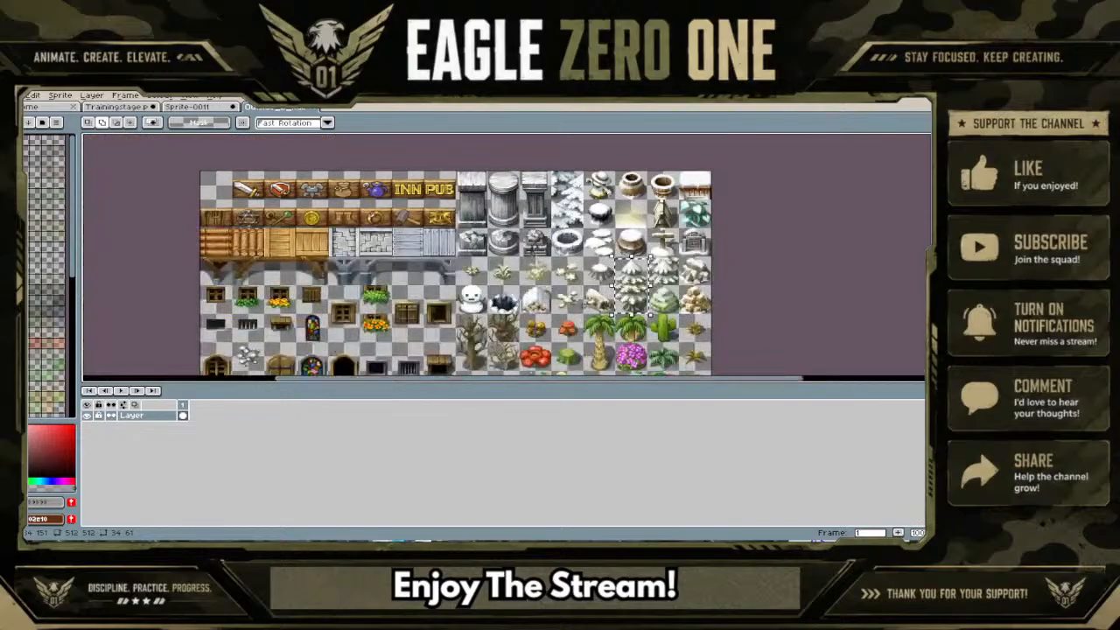
{"action": "scroll", "coordinate": [573, 312], "scroll_direction": "up", "scroll_amount": 1}
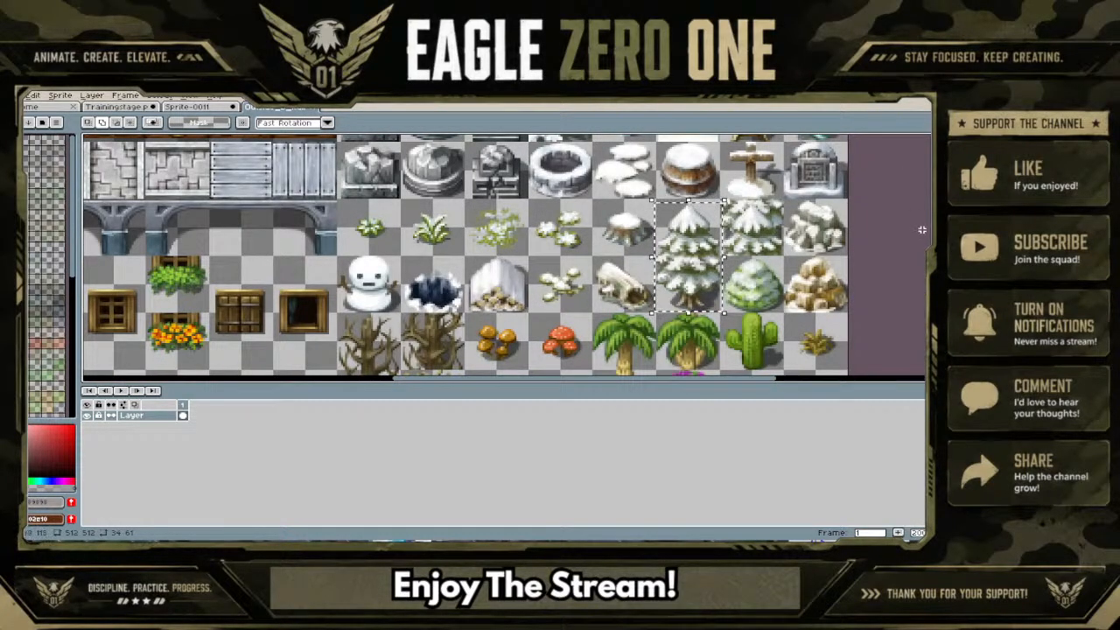
{"action": "scroll", "coordinate": [921, 230], "scroll_direction": "up", "scroll_amount": 2}
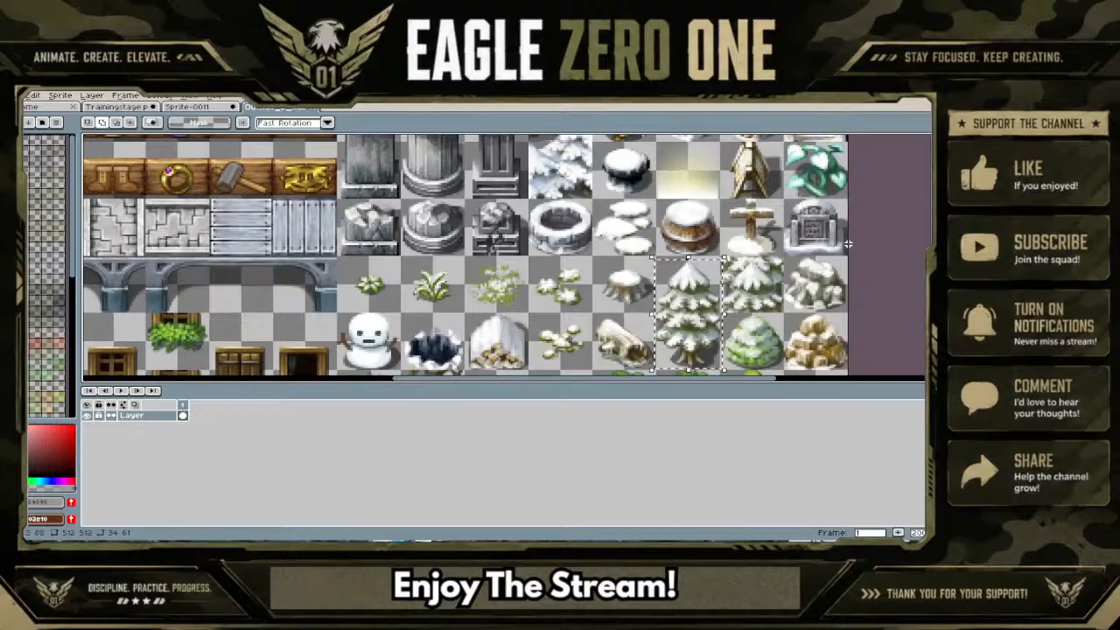
{"action": "left_click_drag", "start_coordinate": [847, 255], "coordinate": [785, 197]}
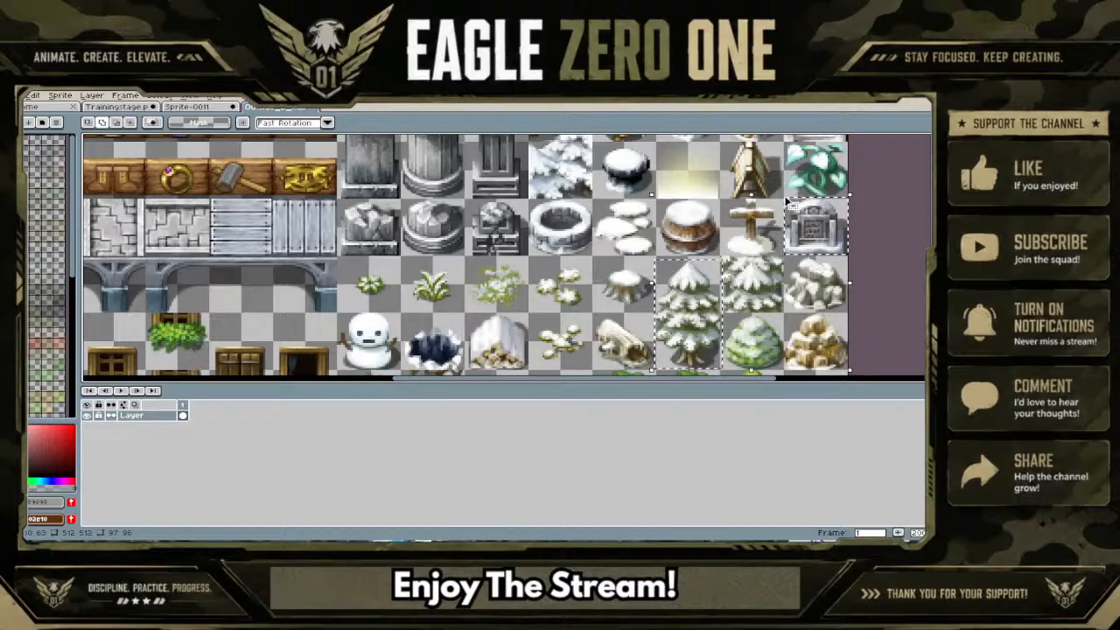
{"action": "key", "text": "ctrl+d"}
{"action": "left_click_drag", "start_coordinate": [784, 196], "coordinate": [847, 258]}
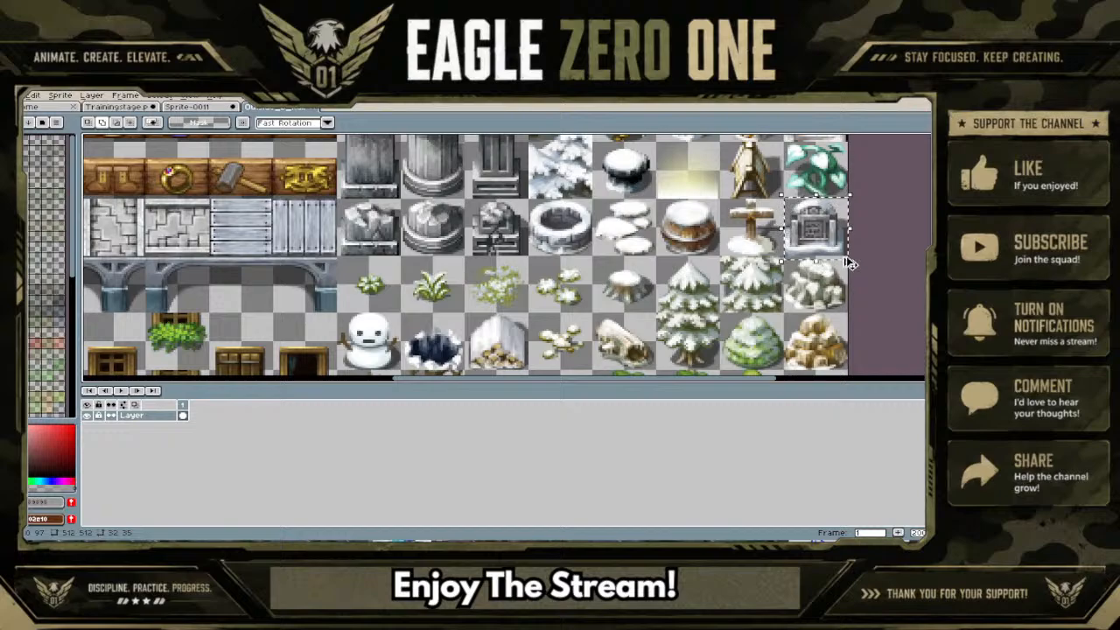
Paste four copies of the gravestone into Sprite-0011 in a row along the tree line, left of the large pine
{"action": "left_click", "coordinate": [188, 107]}
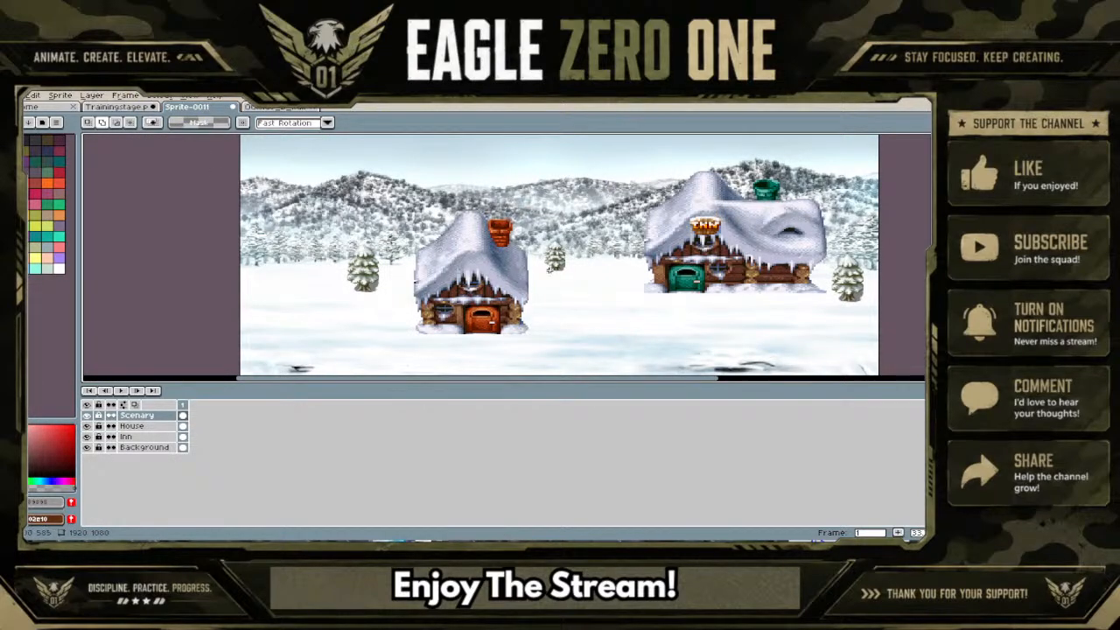
{"action": "scroll", "coordinate": [549, 270], "scroll_direction": "down", "scroll_amount": 2}
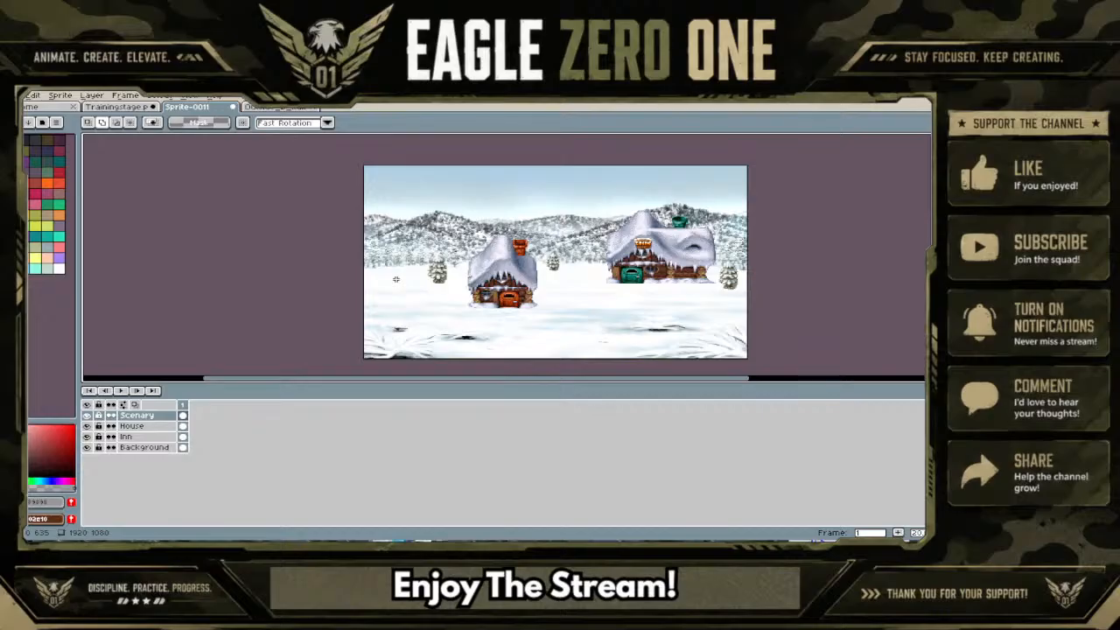
{"action": "scroll", "coordinate": [395, 280], "scroll_direction": "up", "scroll_amount": 3}
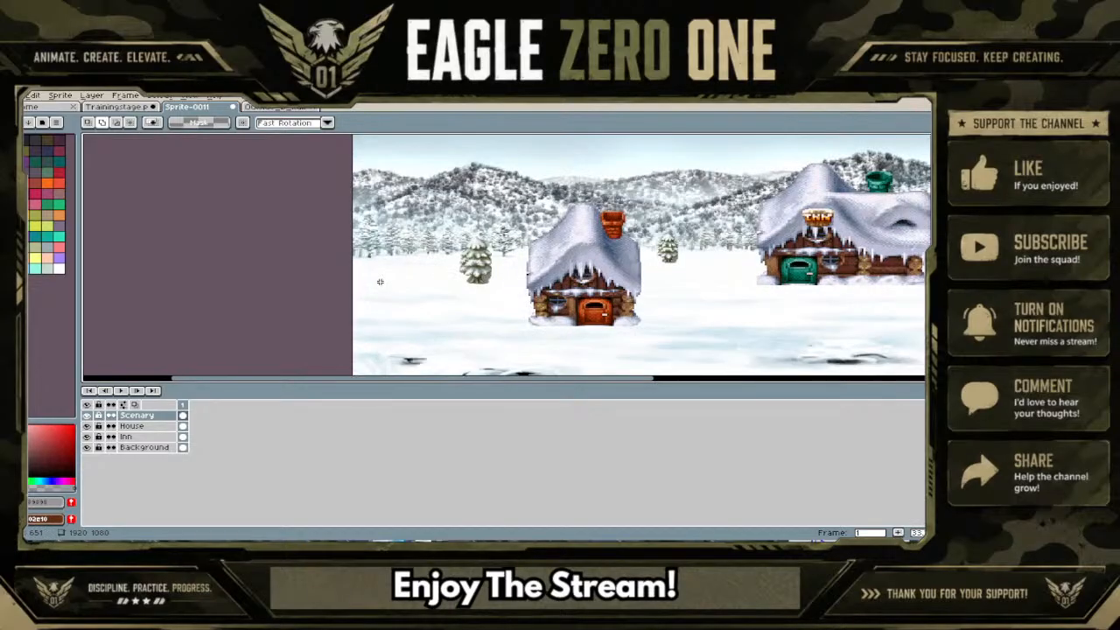
{"action": "key", "text": "ctrl+v"}
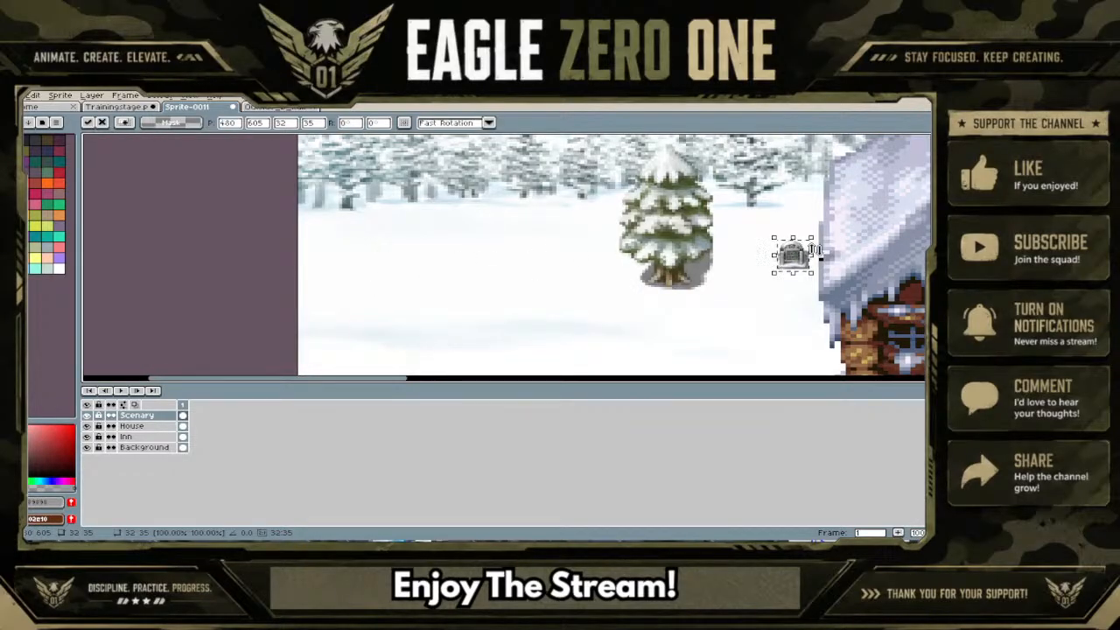
{"action": "left_click_drag", "start_coordinate": [518, 241], "coordinate": [484, 227]}
{"action": "key", "text": "Return"}
{"action": "key", "text": "ctrl+v"}
{"action": "key", "text": "Return"}
{"action": "key", "text": "ctrl+v"}
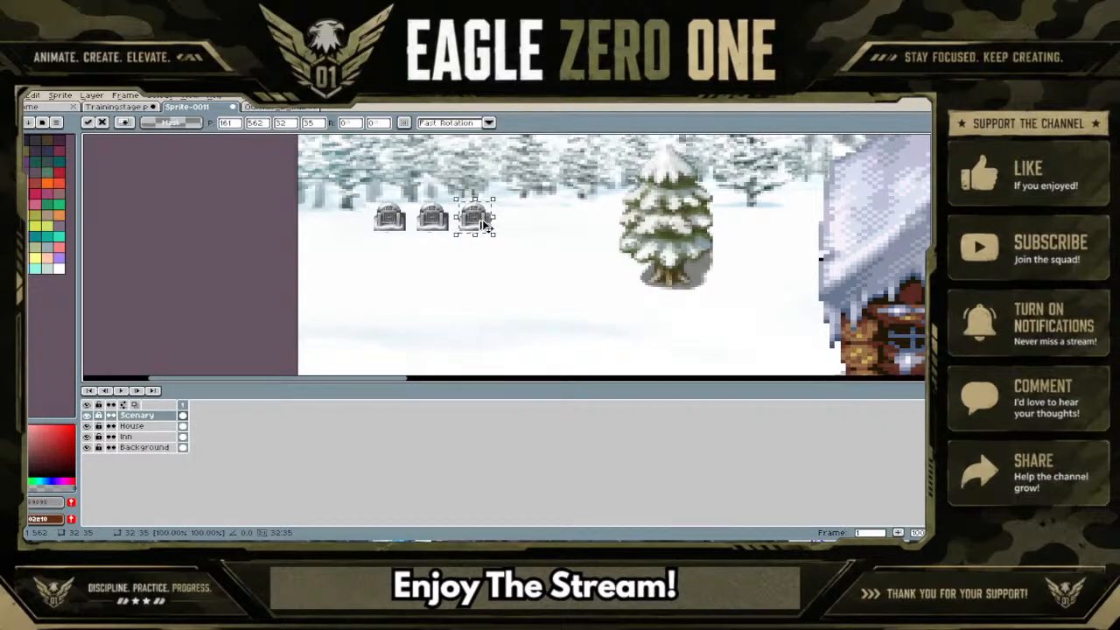
{"action": "key", "text": "Return"}
{"action": "key", "text": "ctrl+v"}
{"action": "left_click_drag", "start_coordinate": [483, 225], "coordinate": [348, 225]}
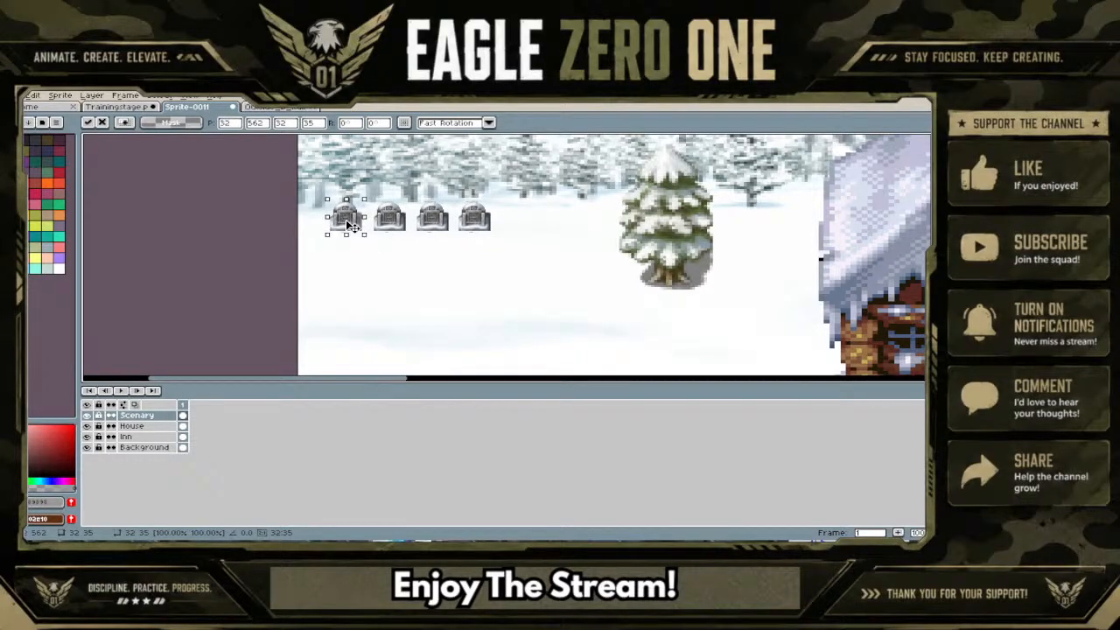
{"action": "key", "text": "ctrl+d"}
{"action": "scroll", "coordinate": [347, 220], "scroll_direction": "down", "scroll_amount": 2}
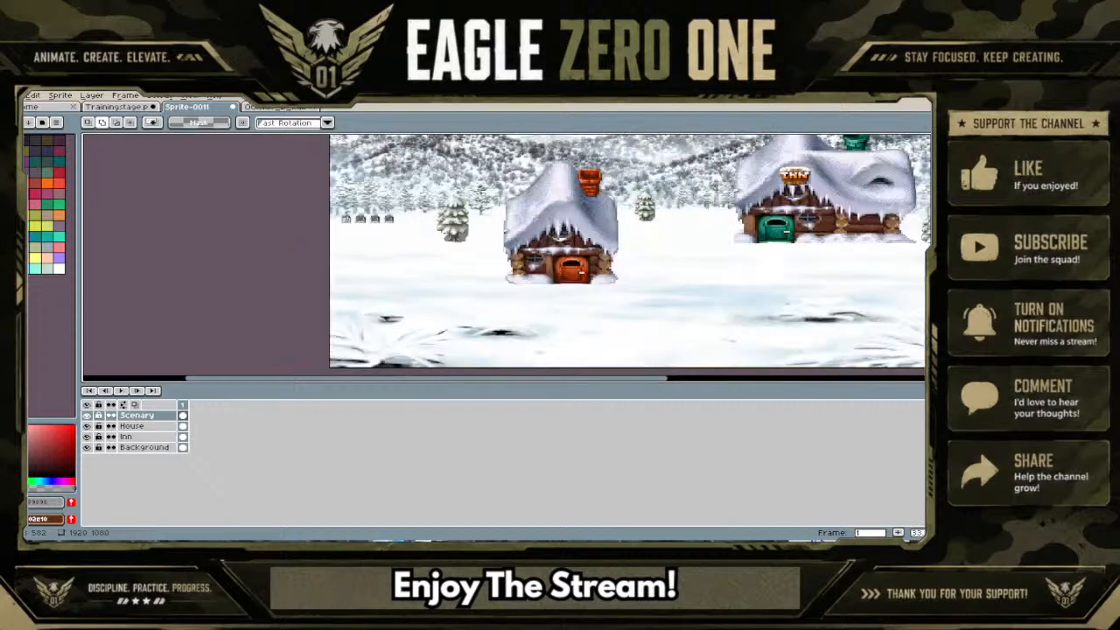
{"action": "scroll", "coordinate": [346, 221], "scroll_direction": "up", "scroll_amount": 1}
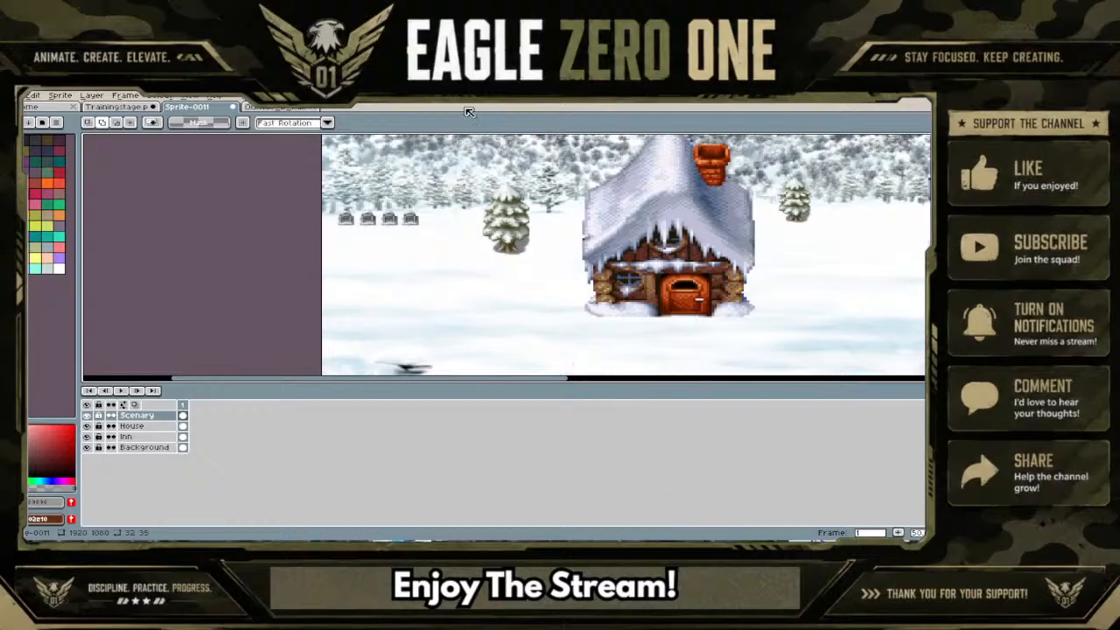
Select the snowman tile in the outdoor tileset with a region of about 33 × 34 px
{"action": "left_click", "coordinate": [282, 106]}
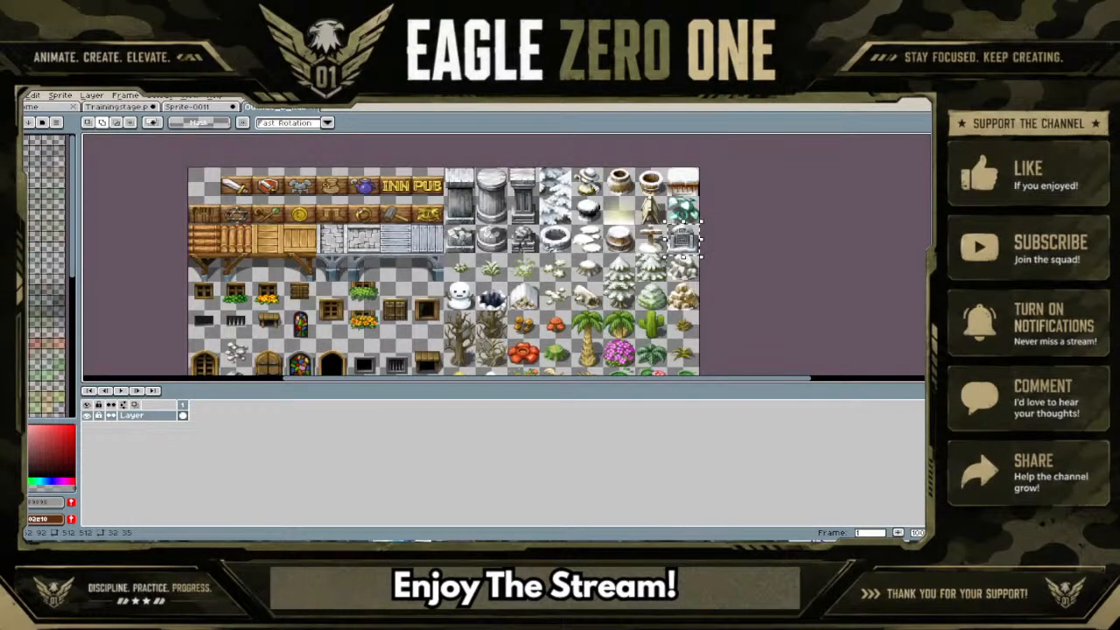
{"action": "key", "text": "ctrl+d"}
{"action": "scroll", "coordinate": [550, 248], "scroll_direction": "up", "scroll_amount": 2}
{"action": "scroll", "coordinate": [550, 248], "scroll_direction": "down", "scroll_amount": 2}
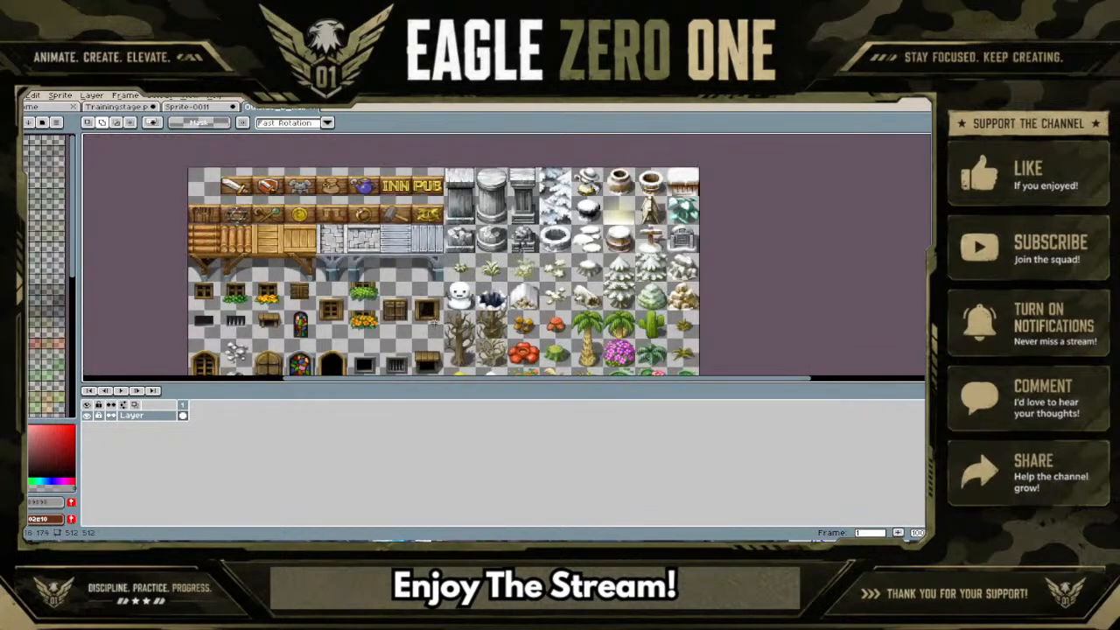
{"action": "scroll", "coordinate": [454, 324], "scroll_direction": "up", "scroll_amount": 2}
{"action": "scroll", "coordinate": [463, 246], "scroll_direction": "down", "scroll_amount": 1}
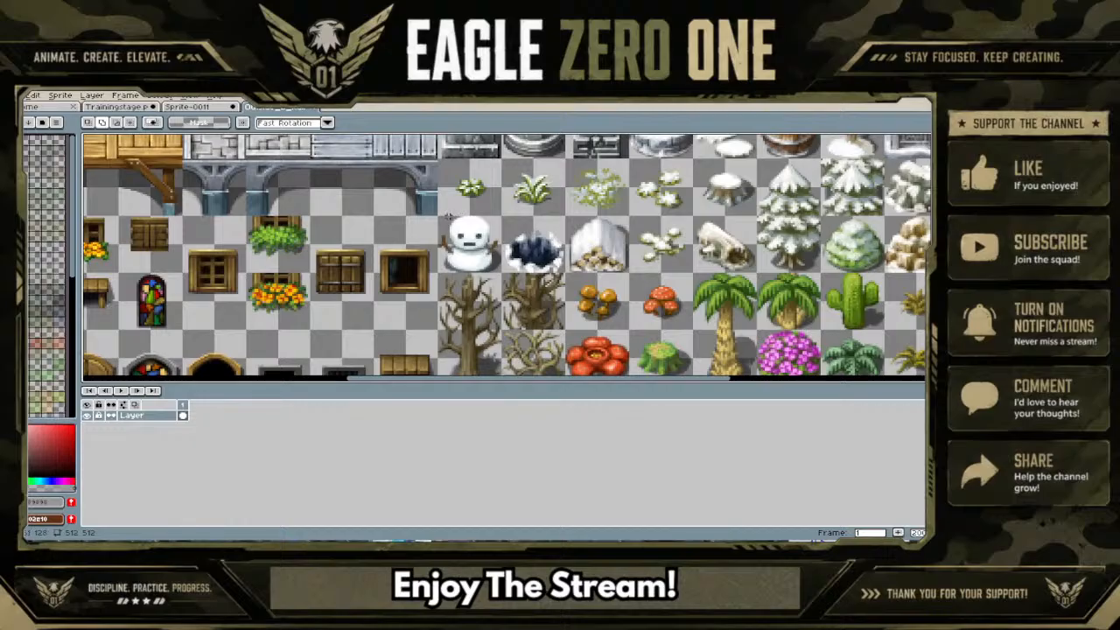
{"action": "left_click_drag", "start_coordinate": [437, 216], "coordinate": [499, 273]}
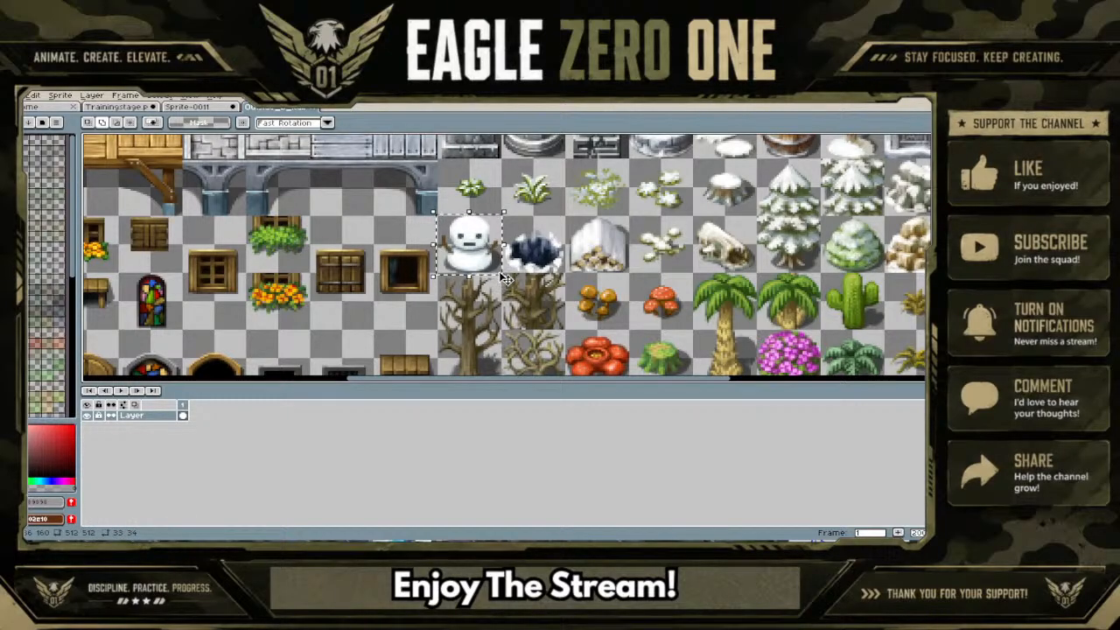
Paste the snowman into Sprite-0011, enlarge it to about 66 × 90 px and place it just left of the inn
{"action": "left_click", "coordinate": [183, 106]}
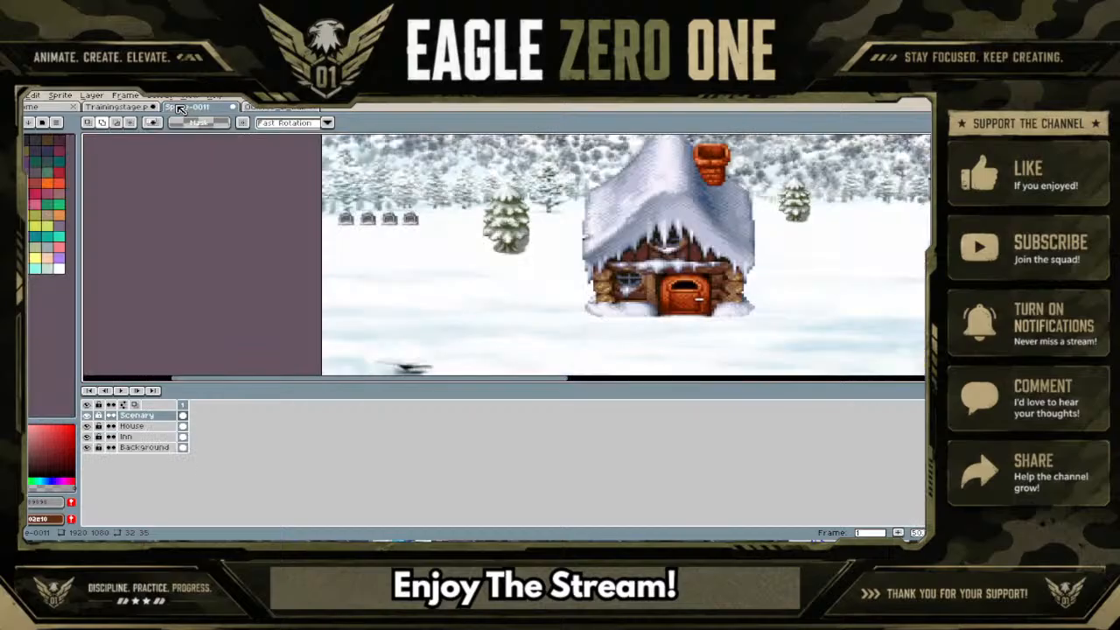
{"action": "key", "text": "ctrl+v"}
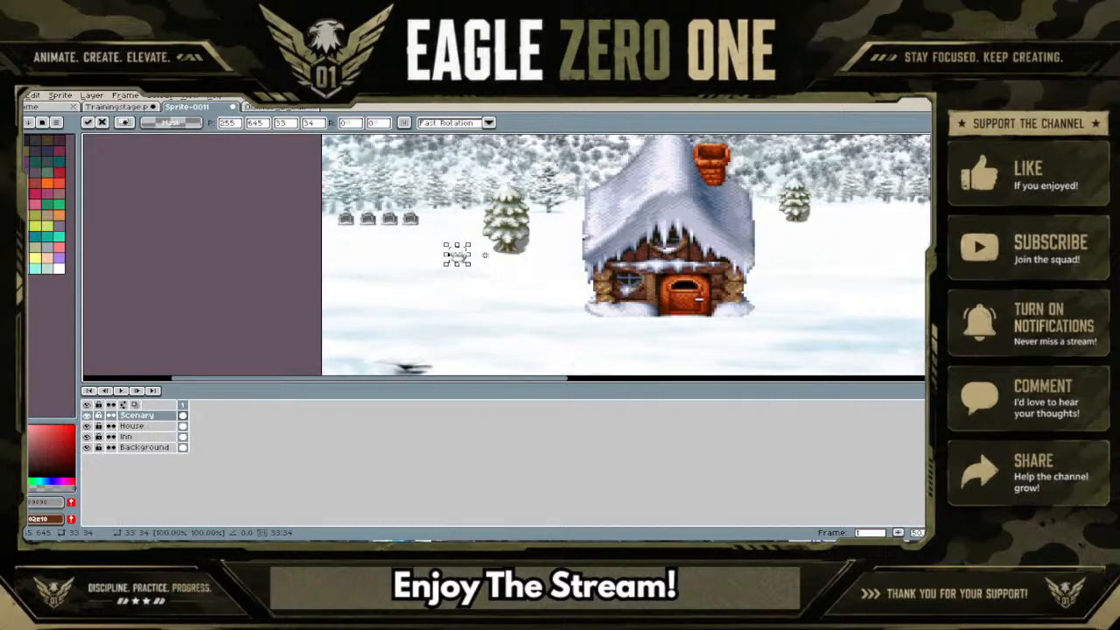
{"action": "left_click_drag", "start_coordinate": [458, 260], "coordinate": [565, 308]}
{"action": "scroll", "coordinate": [563, 304], "scroll_direction": "down", "scroll_amount": 1}
{"action": "scroll", "coordinate": [563, 301], "scroll_direction": "up", "scroll_amount": 2}
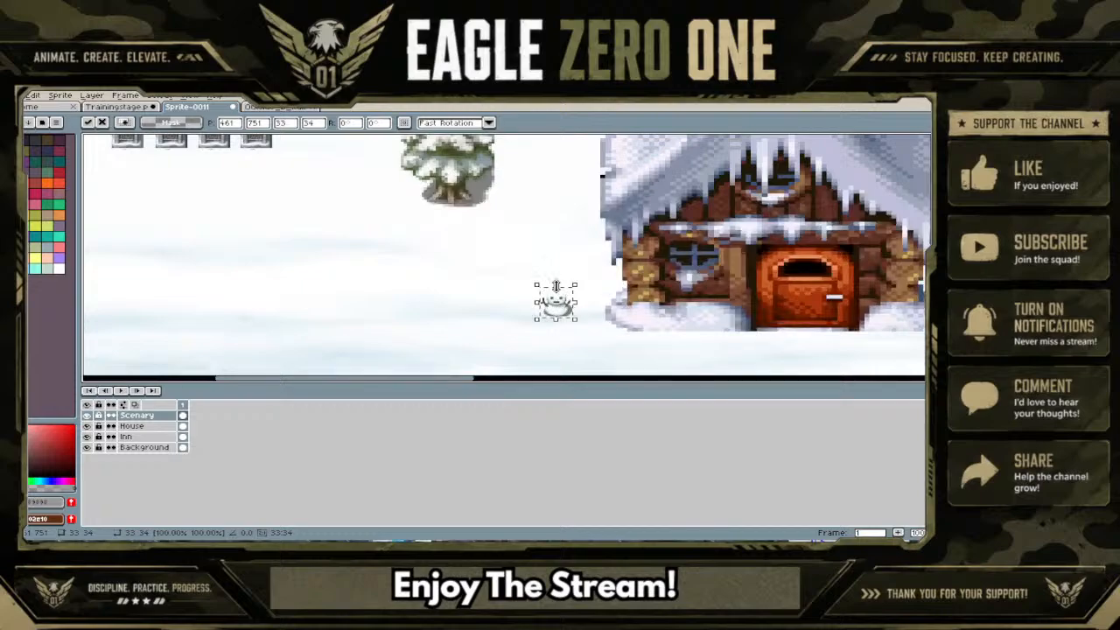
{"action": "left_click_drag", "start_coordinate": [556, 277], "coordinate": [553, 339]}
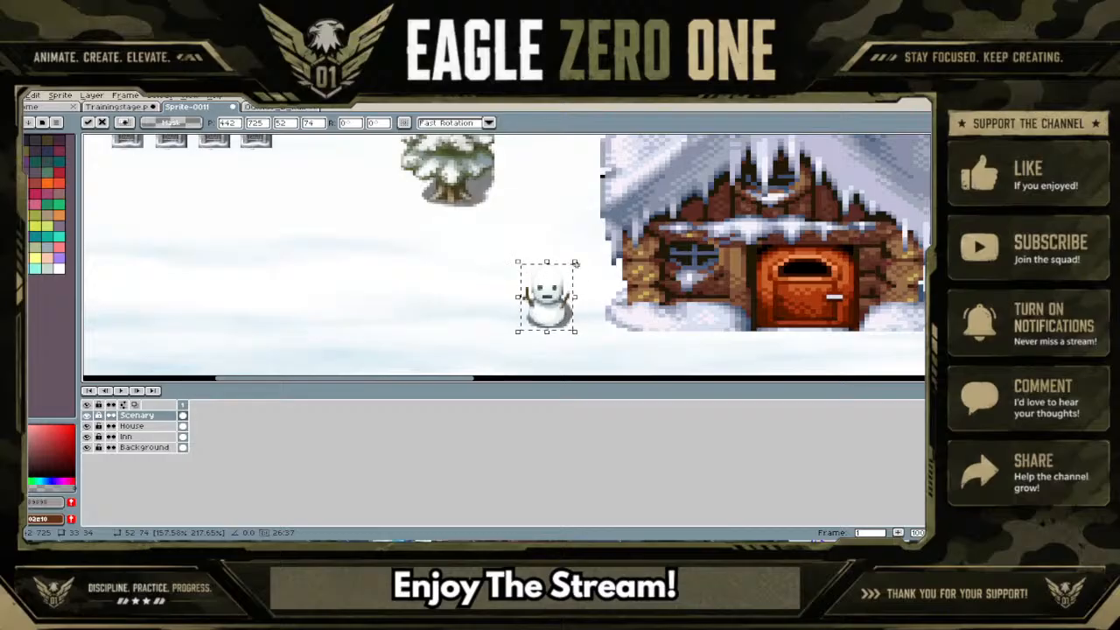
{"action": "left_click_drag", "start_coordinate": [573, 261], "coordinate": [808, 224]}
{"action": "scroll", "coordinate": [587, 249], "scroll_direction": "down", "scroll_amount": 1}
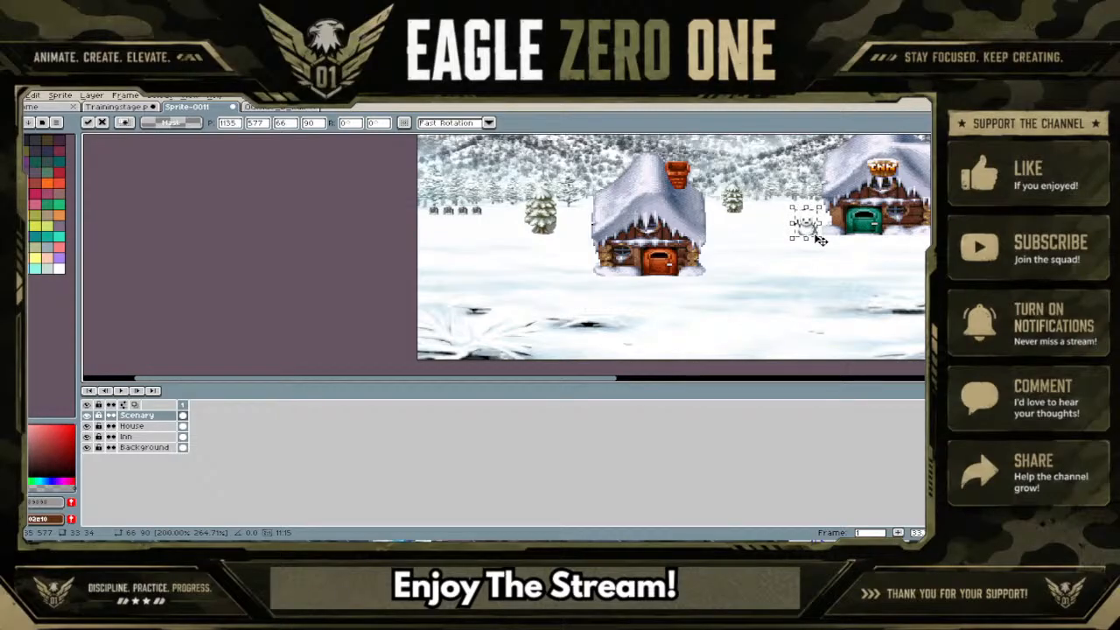
{"action": "key", "text": "Return"}
{"action": "scroll", "coordinate": [815, 233], "scroll_direction": "down", "scroll_amount": 3}
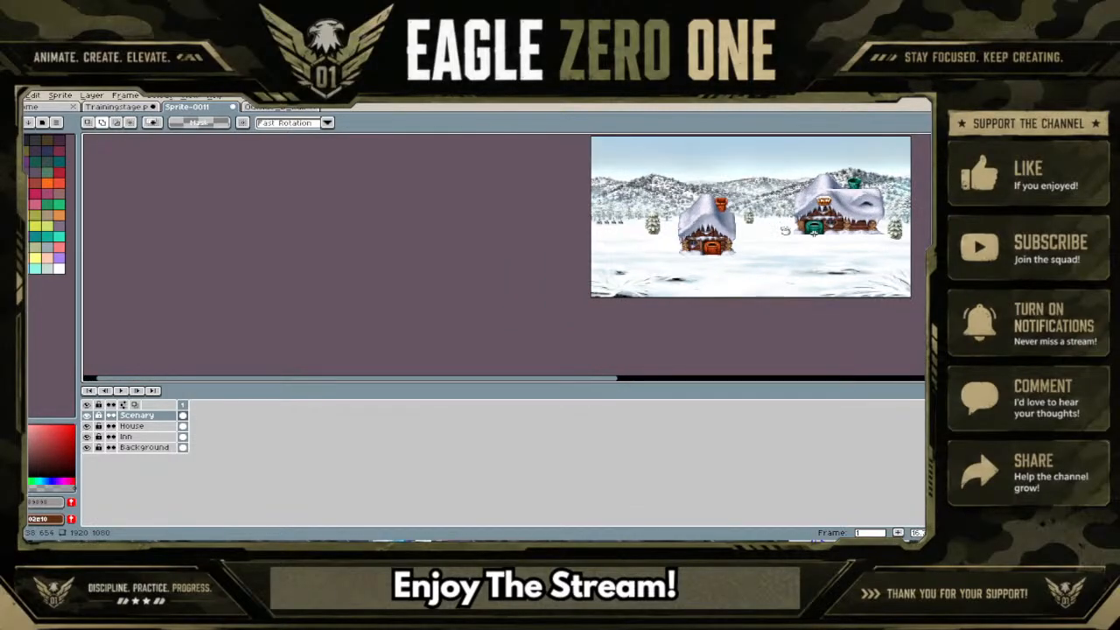
{"action": "scroll", "coordinate": [814, 229], "scroll_direction": "up", "scroll_amount": 2}
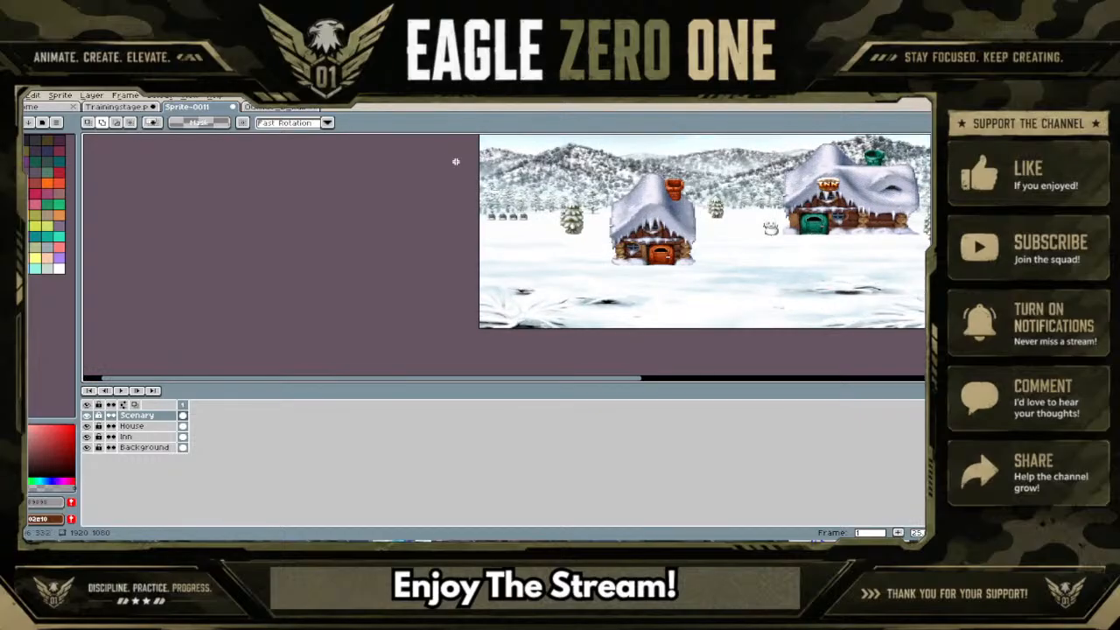
In the outdoor tileset, select the snow-covered rock pile beside the snowy pines with a region of about 32 × 31 px
{"action": "left_click", "coordinate": [284, 108]}
{"action": "scroll", "coordinate": [414, 193], "scroll_direction": "down", "scroll_amount": 3}
{"action": "scroll", "coordinate": [441, 210], "scroll_direction": "up", "scroll_amount": 3}
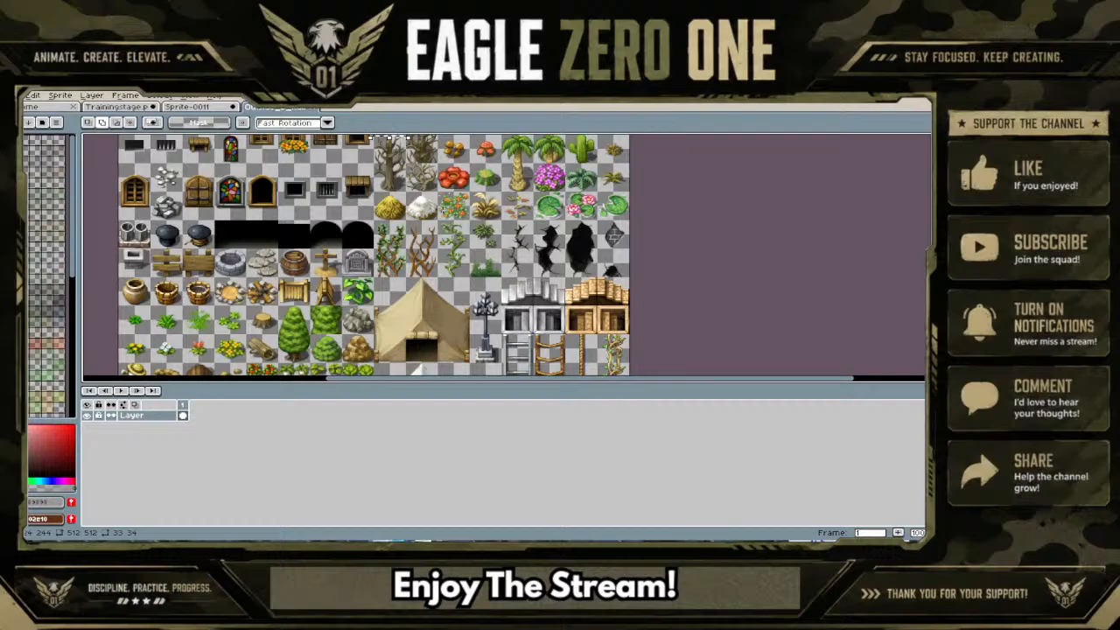
{"action": "scroll", "coordinate": [411, 253], "scroll_direction": "down", "scroll_amount": 2}
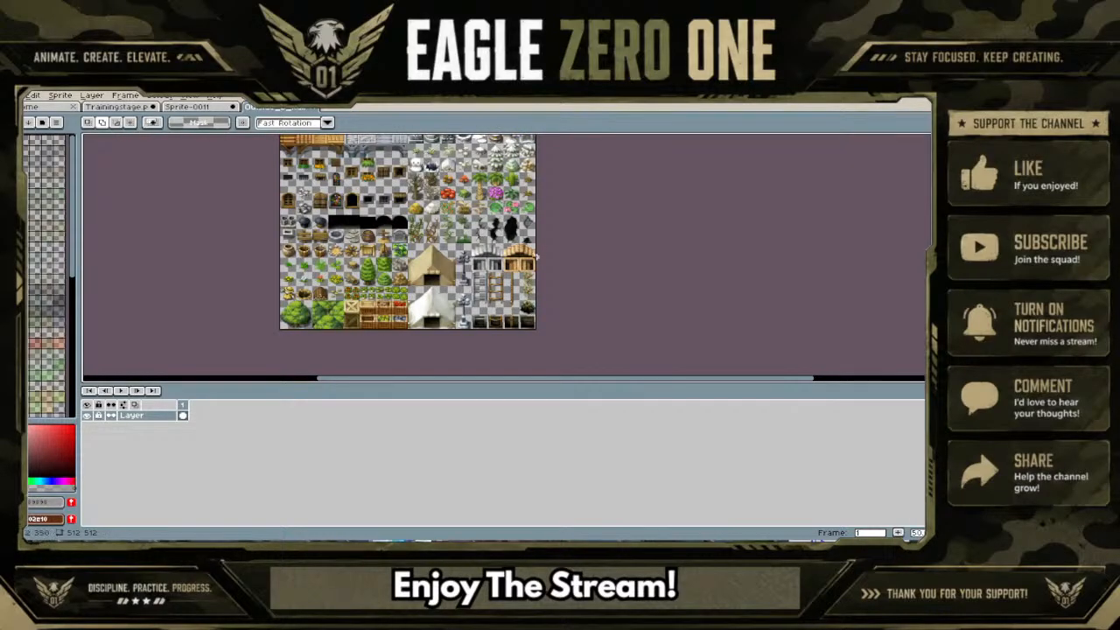
{"action": "left_click_drag", "start_coordinate": [928, 271], "coordinate": [928, 244]}
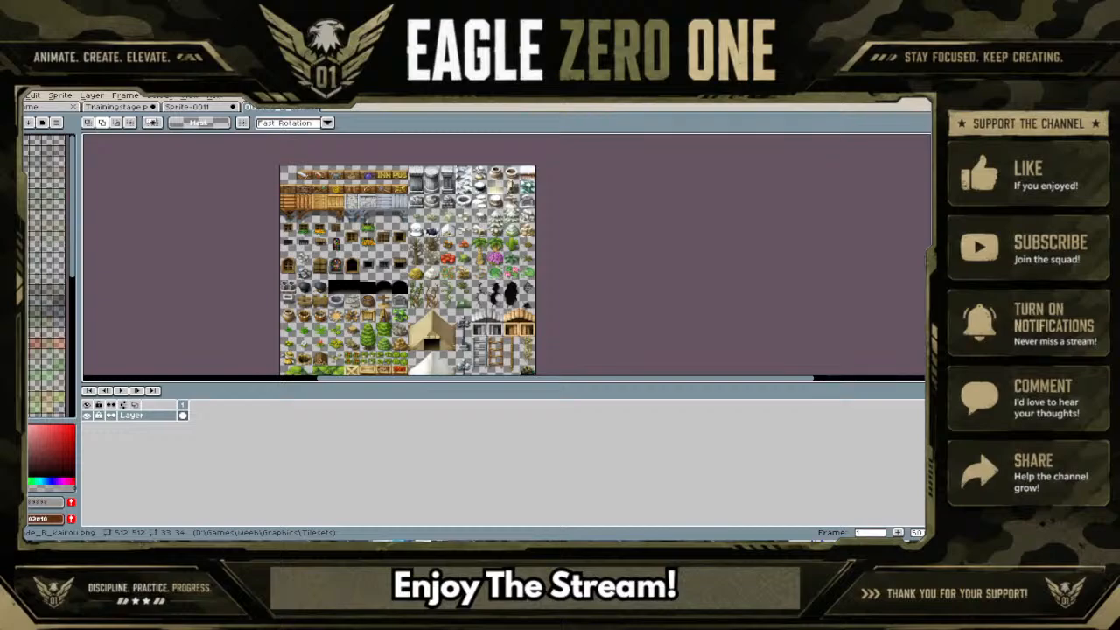
{"action": "scroll", "coordinate": [514, 200], "scroll_direction": "up", "scroll_amount": 1}
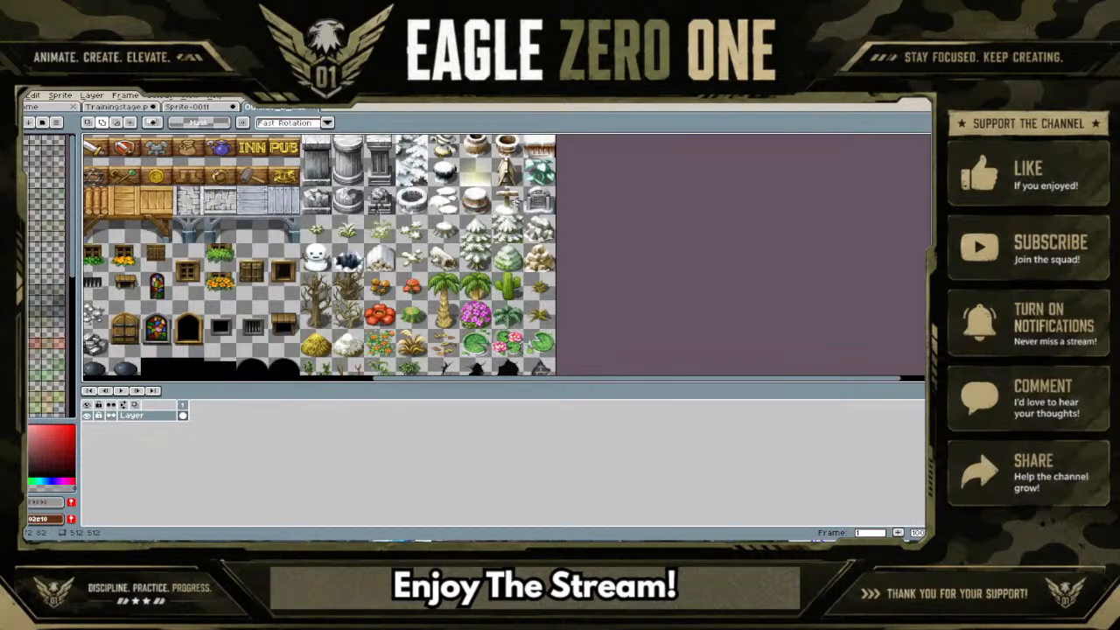
{"action": "left_click_drag", "start_coordinate": [928, 223], "coordinate": [928, 211]}
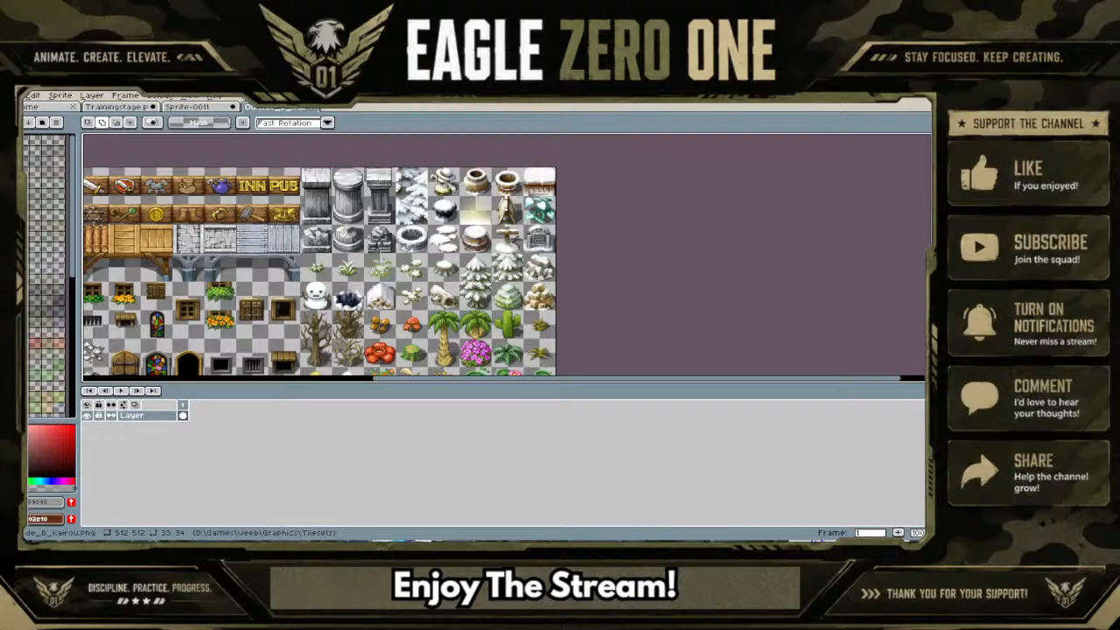
{"action": "scroll", "coordinate": [317, 215], "scroll_direction": "down", "scroll_amount": 2}
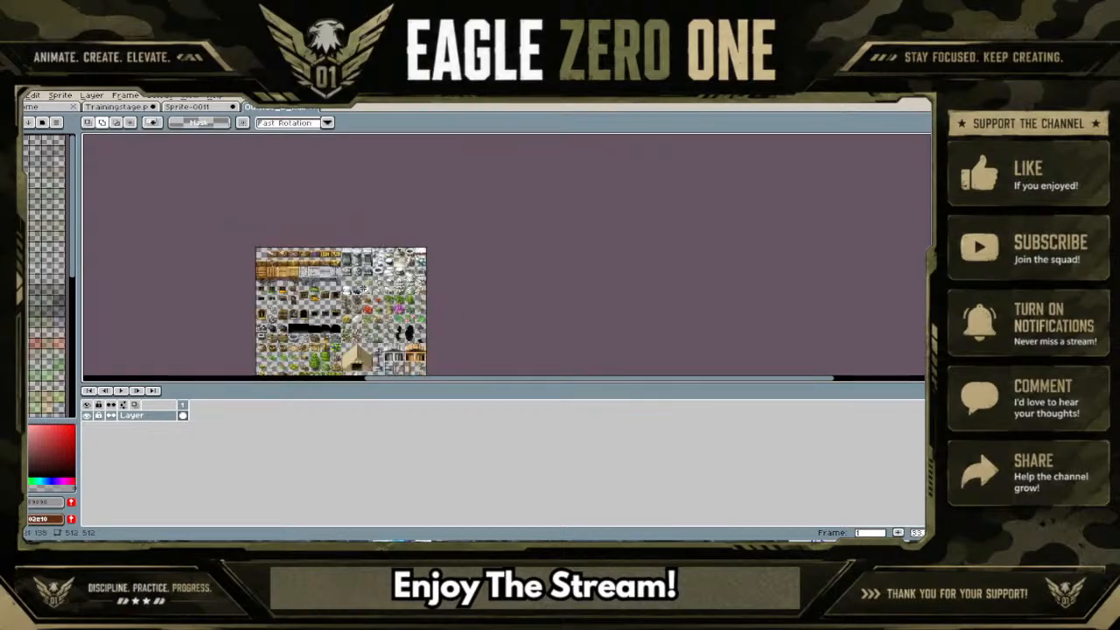
{"action": "scroll", "coordinate": [370, 338], "scroll_direction": "up", "scroll_amount": 4}
{"action": "scroll", "coordinate": [371, 338], "scroll_direction": "down", "scroll_amount": 1}
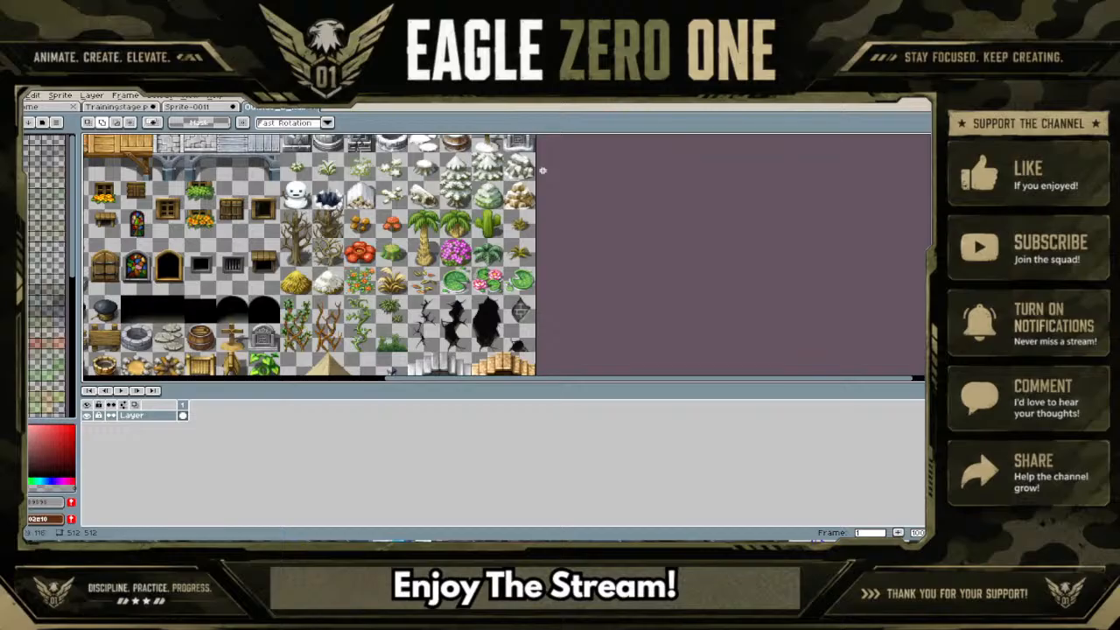
{"action": "scroll", "coordinate": [543, 167], "scroll_direction": "up", "scroll_amount": 1}
{"action": "left_click_drag", "start_coordinate": [532, 186], "coordinate": [473, 139]}
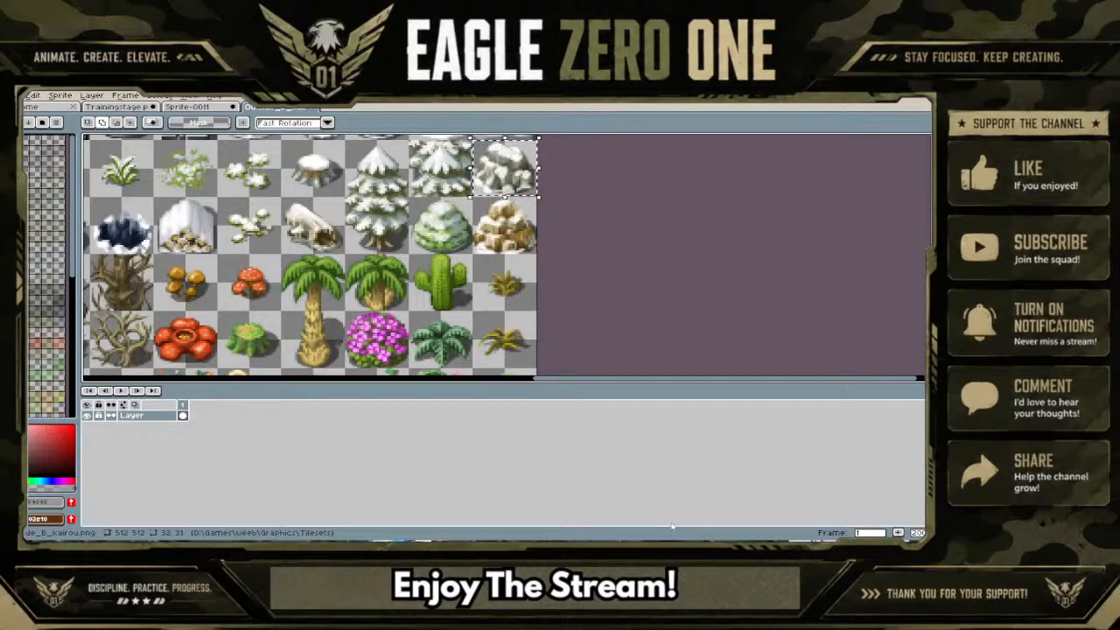
Paste the rock pile into Sprite-0011 at about 74 × 91 px left of the house, with a smaller 36 × 37 px copy near the tree line
{"action": "left_click", "coordinate": [190, 107]}
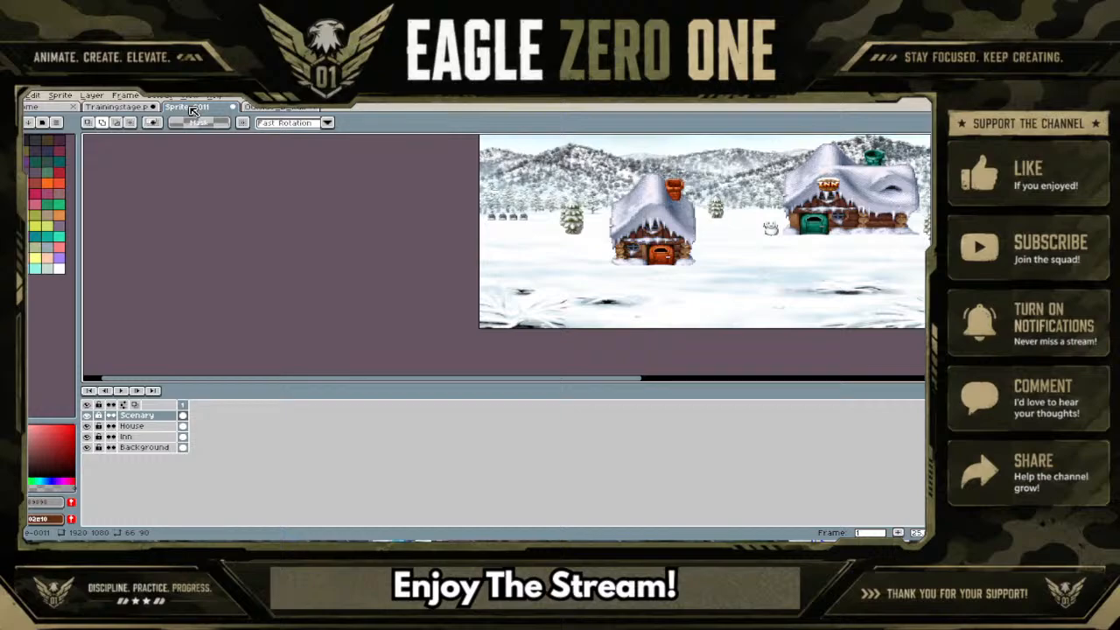
{"action": "key", "text": "ctrl+v"}
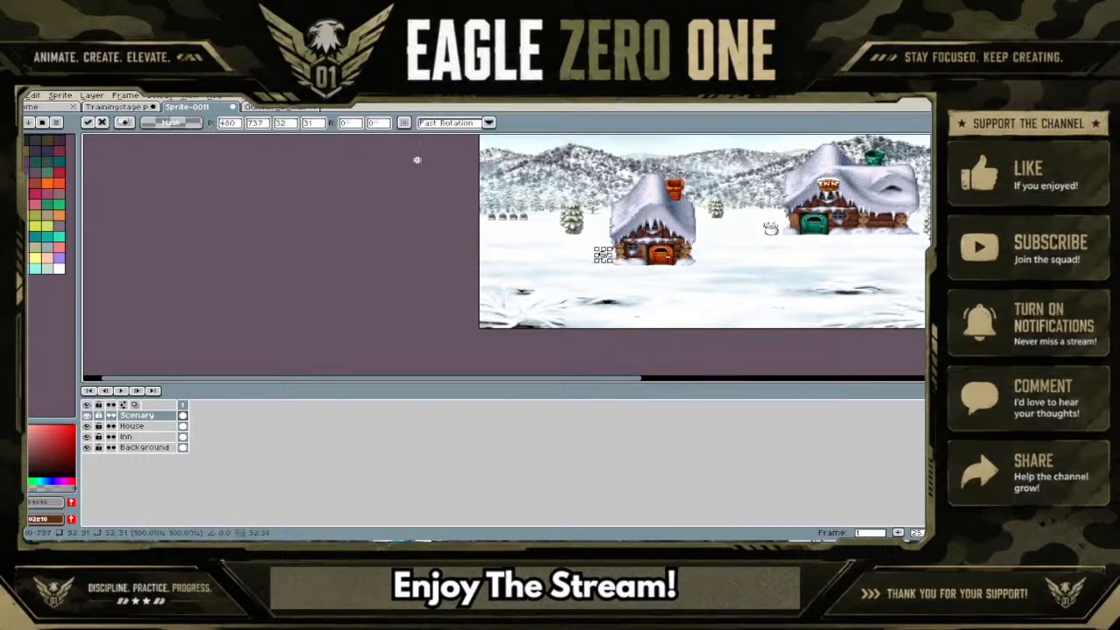
{"action": "scroll", "coordinate": [651, 233], "scroll_direction": "up", "scroll_amount": 1}
{"action": "mouse_move", "coordinate": [591, 272]}
{"action": "left_mouse_down"}
{"action": "mouse_move", "coordinate": [580, 224]}
{"action": "mouse_move", "coordinate": [795, 210]}
{"action": "mouse_move", "coordinate": [591, 247]}
{"action": "mouse_move", "coordinate": [564, 277]}
{"action": "mouse_move", "coordinate": [598, 243]}
{"action": "mouse_move", "coordinate": [592, 250]}
{"action": "left_mouse_up"}
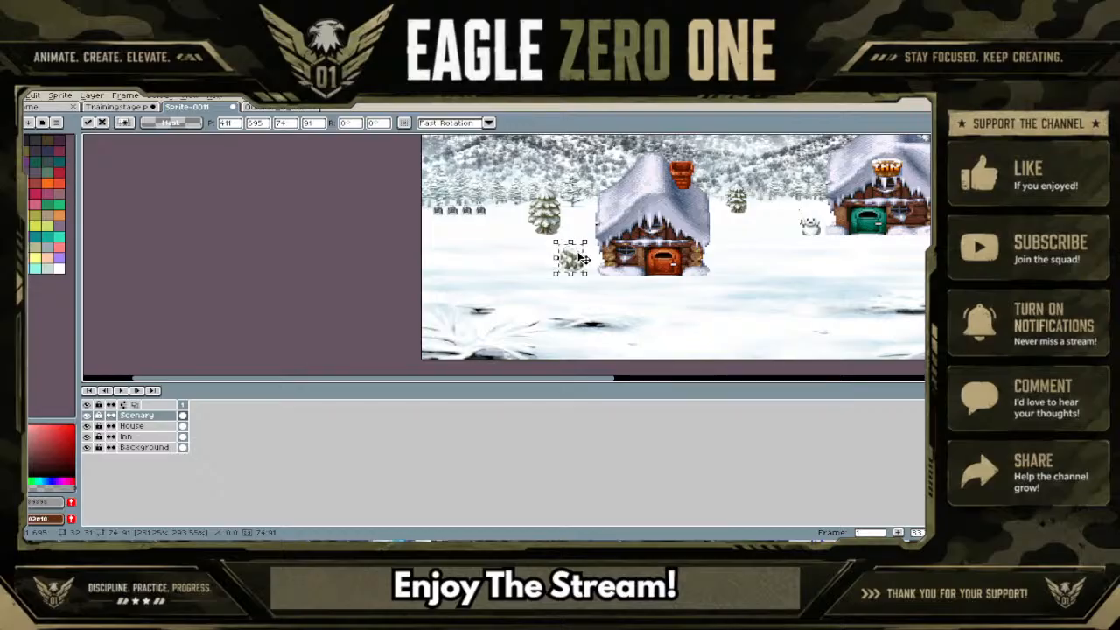
{"action": "left_click_drag", "start_coordinate": [582, 256], "coordinate": [741, 193]}
{"action": "scroll", "coordinate": [522, 208], "scroll_direction": "up", "scroll_amount": 2}
{"action": "left_click", "coordinate": [490, 312]}
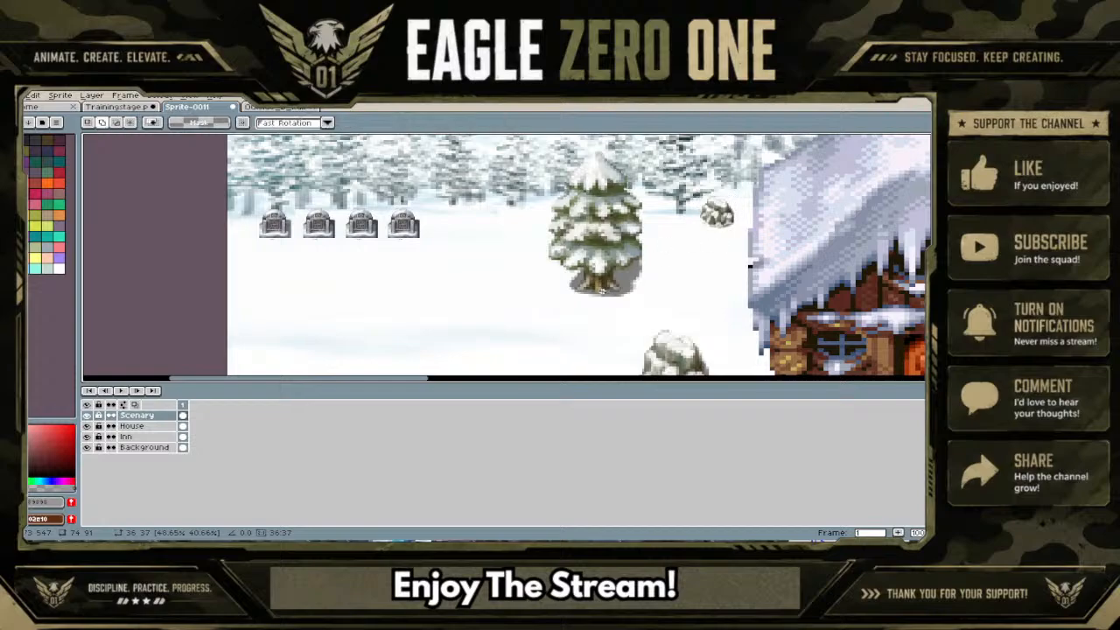
On the House layer, select the orange-door house with a region of about 385 × 489 px and copy it
{"action": "left_click", "coordinate": [139, 427]}
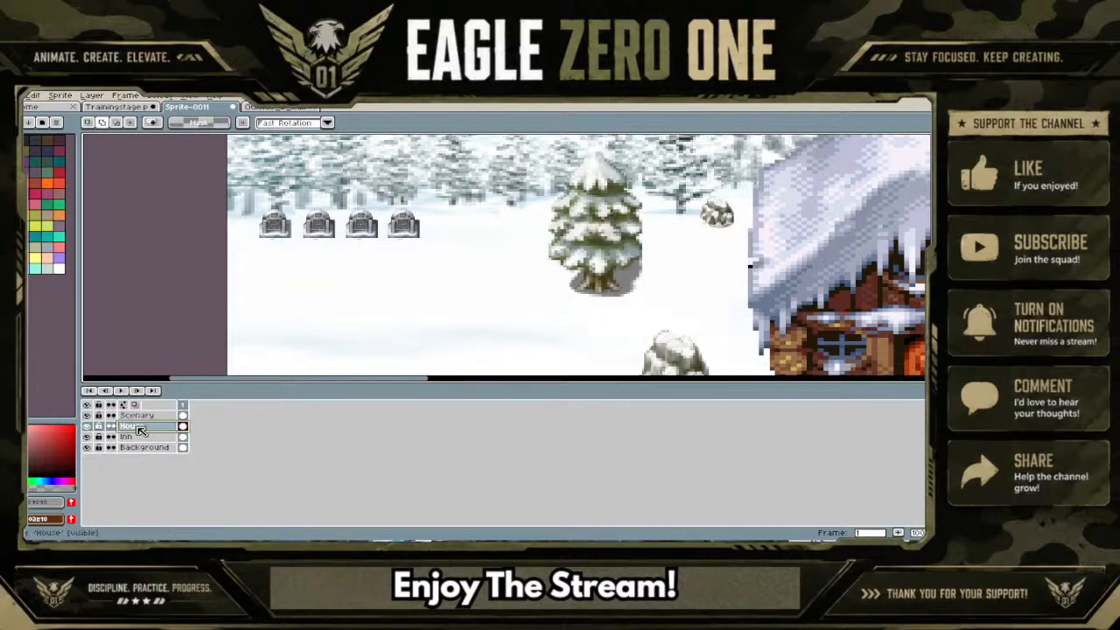
{"action": "scroll", "coordinate": [534, 322], "scroll_direction": "down", "scroll_amount": 2}
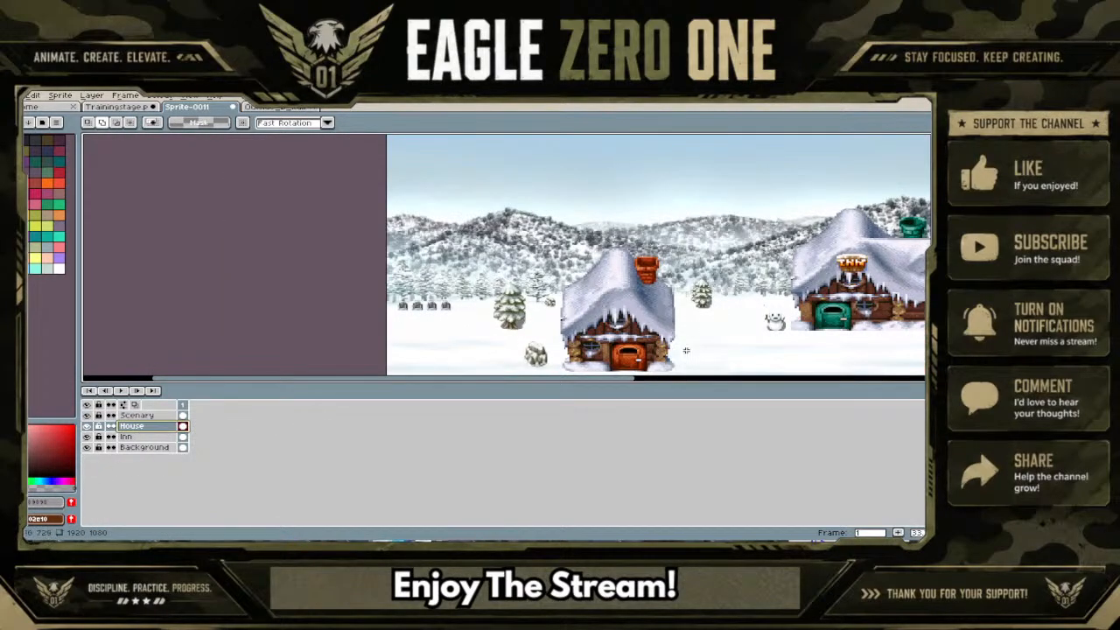
{"action": "scroll", "coordinate": [685, 350], "scroll_direction": "down", "scroll_amount": 1}
{"action": "left_click_drag", "start_coordinate": [682, 366], "coordinate": [588, 282]}
{"action": "key", "text": "ctrl+d"}
{"action": "left_click_drag", "start_coordinate": [685, 370], "coordinate": [587, 261]}
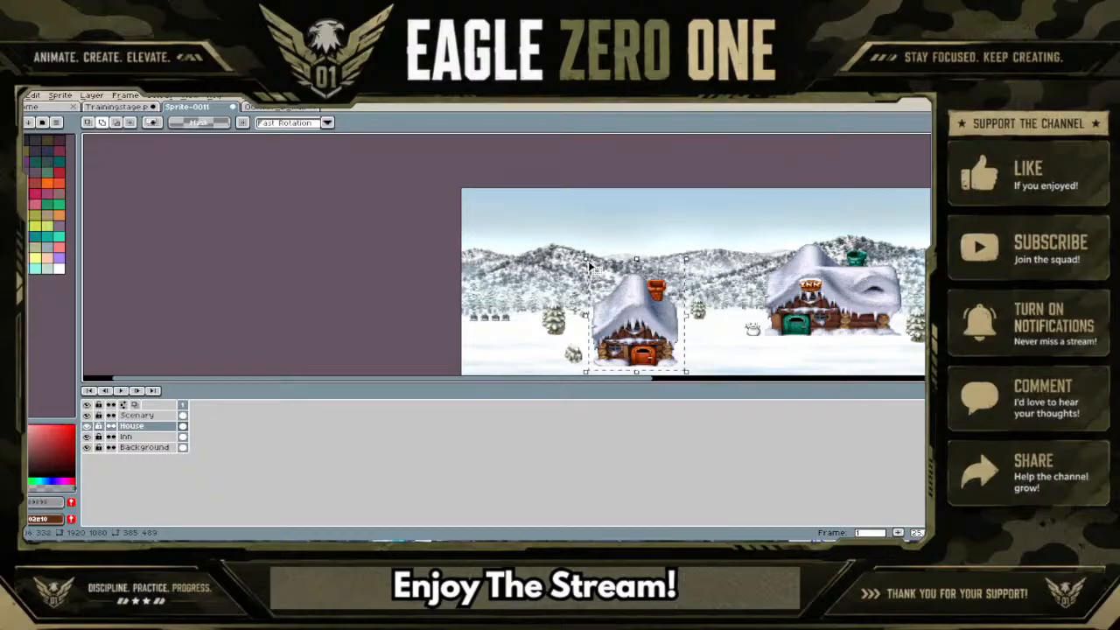
{"action": "key", "text": "ctrl+c"}
Try a pasted house copy shrunk to about 191 × 231 px beside the inn on the House layer, and undo it
{"action": "key", "text": "ctrl+v"}
{"action": "left_click_drag", "start_coordinate": [640, 310], "coordinate": [739, 272]}
{"action": "scroll", "coordinate": [745, 266], "scroll_direction": "up", "scroll_amount": 2}
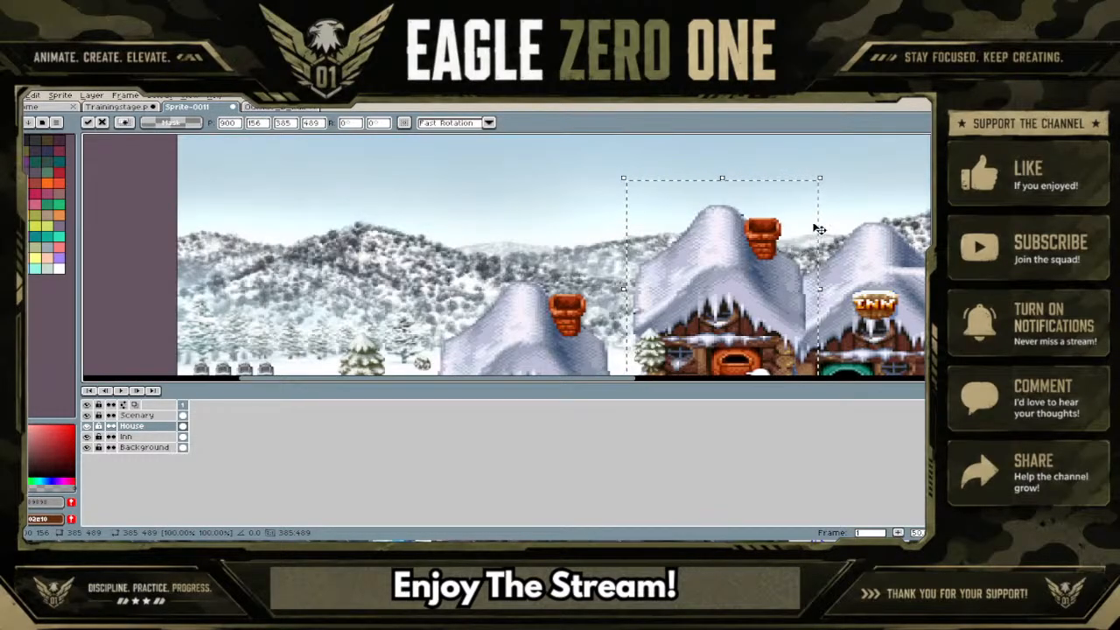
{"action": "left_click_drag", "start_coordinate": [821, 174], "coordinate": [721, 294]}
{"action": "scroll", "coordinate": [721, 294], "scroll_direction": "down", "scroll_amount": 2}
{"action": "left_click_drag", "start_coordinate": [711, 350], "coordinate": [731, 336]}
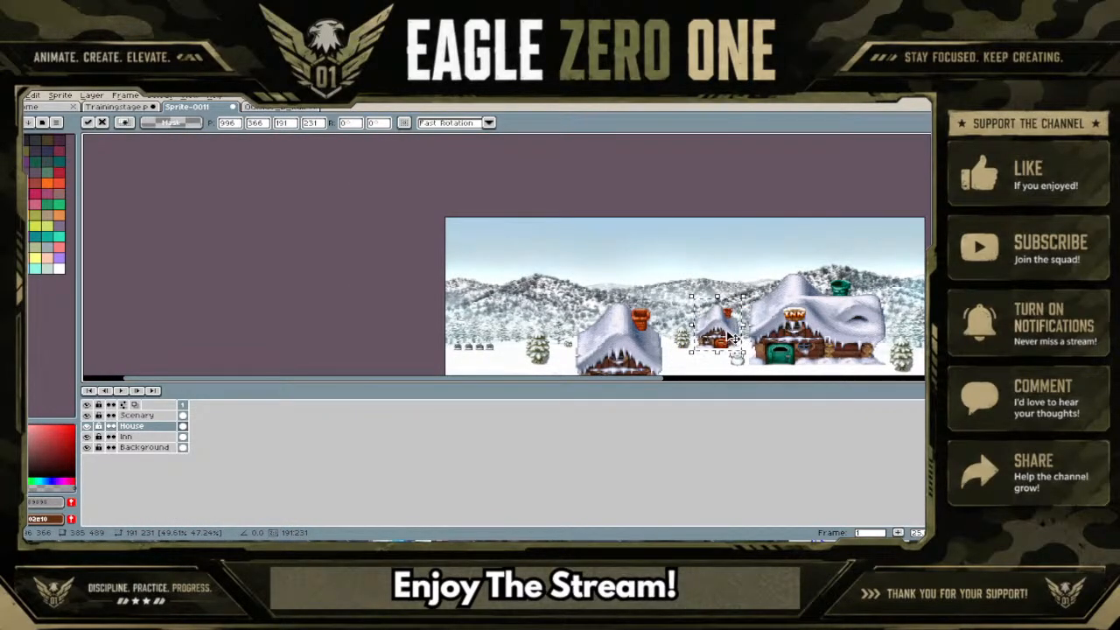
{"action": "key", "text": "ctrl+z"}
{"action": "key", "text": "ctrl+d"}
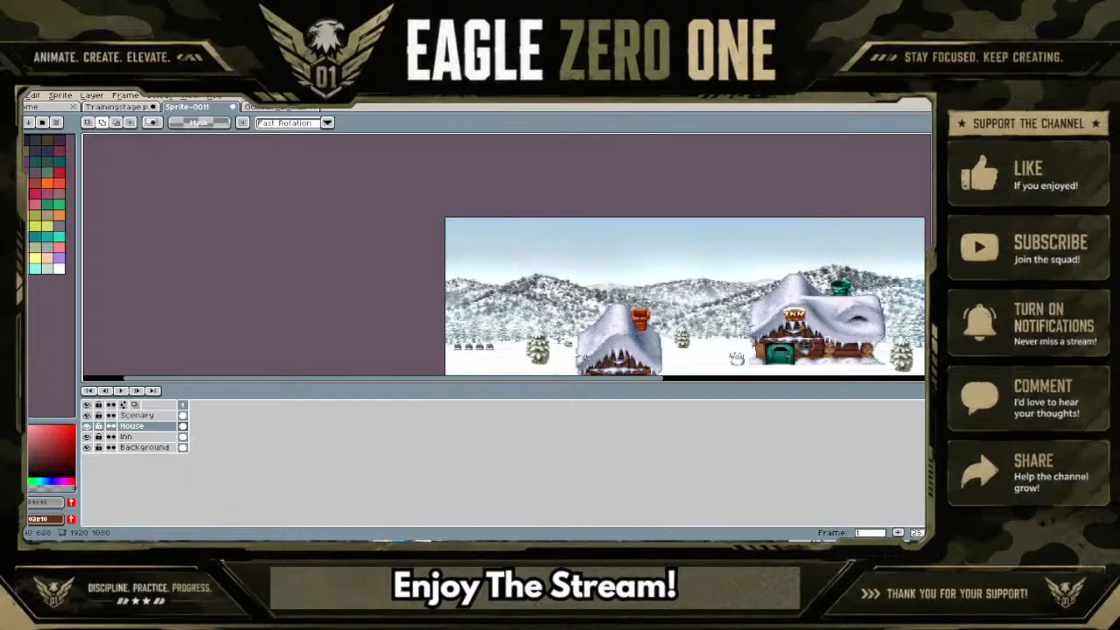
Add a new layer named House 2 and place it between the Inn and Background layers
{"action": "scroll", "coordinate": [707, 354], "scroll_direction": "down", "scroll_amount": 1}
{"action": "scroll", "coordinate": [744, 347], "scroll_direction": "down", "scroll_amount": 1}
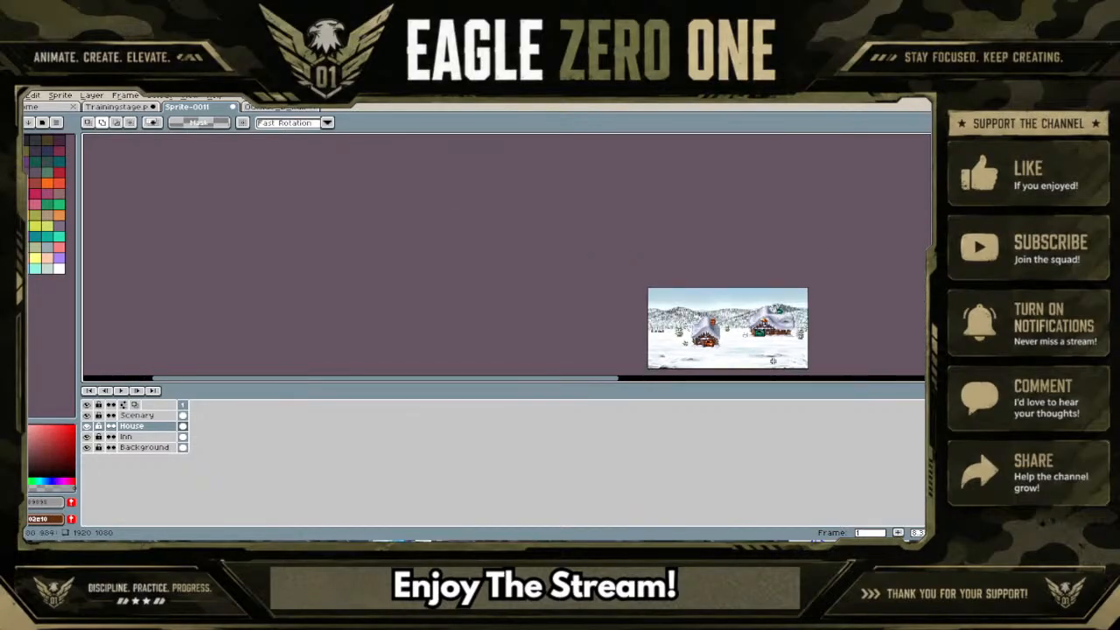
{"action": "scroll", "coordinate": [773, 357], "scroll_direction": "up", "scroll_amount": 3}
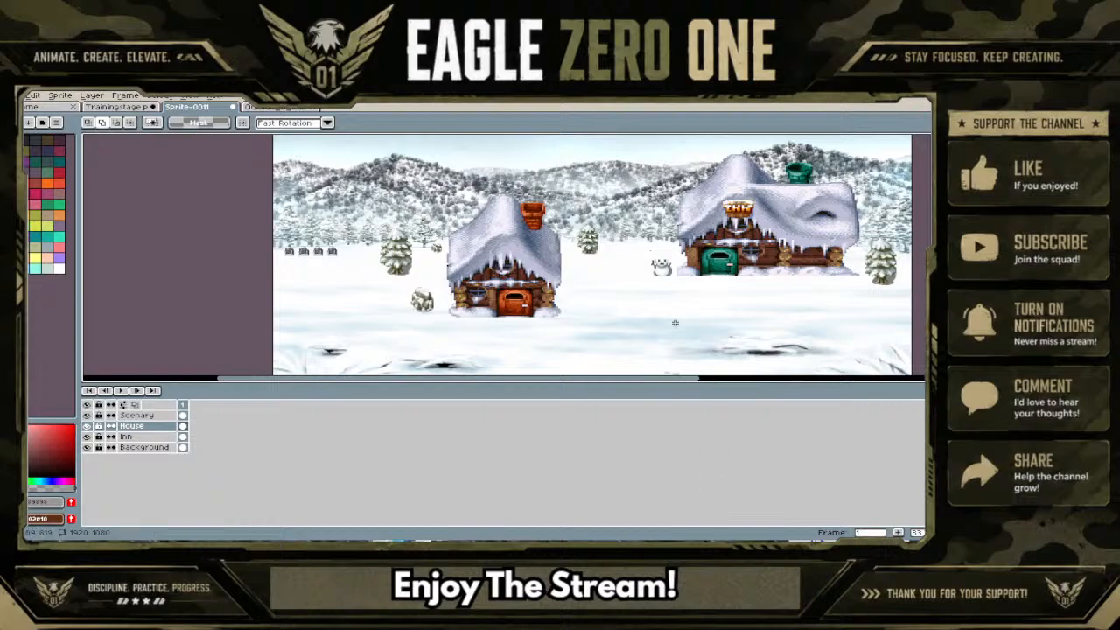
{"action": "right_click", "coordinate": [136, 439]}
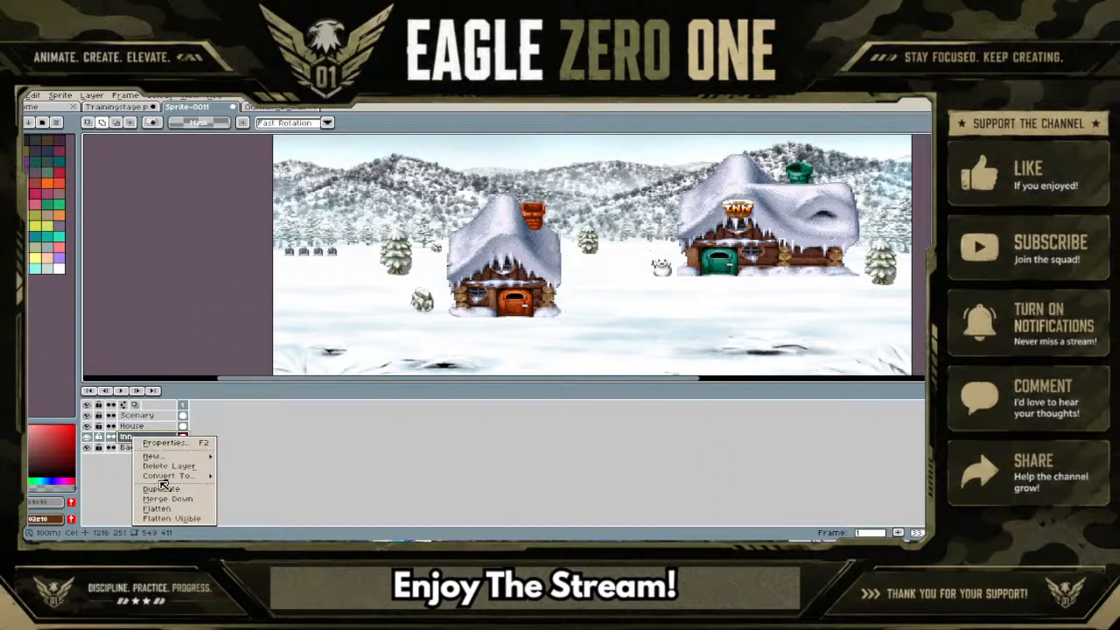
{"action": "mouse_move", "coordinate": [157, 455]}
{"action": "left_click", "coordinate": [249, 456]}
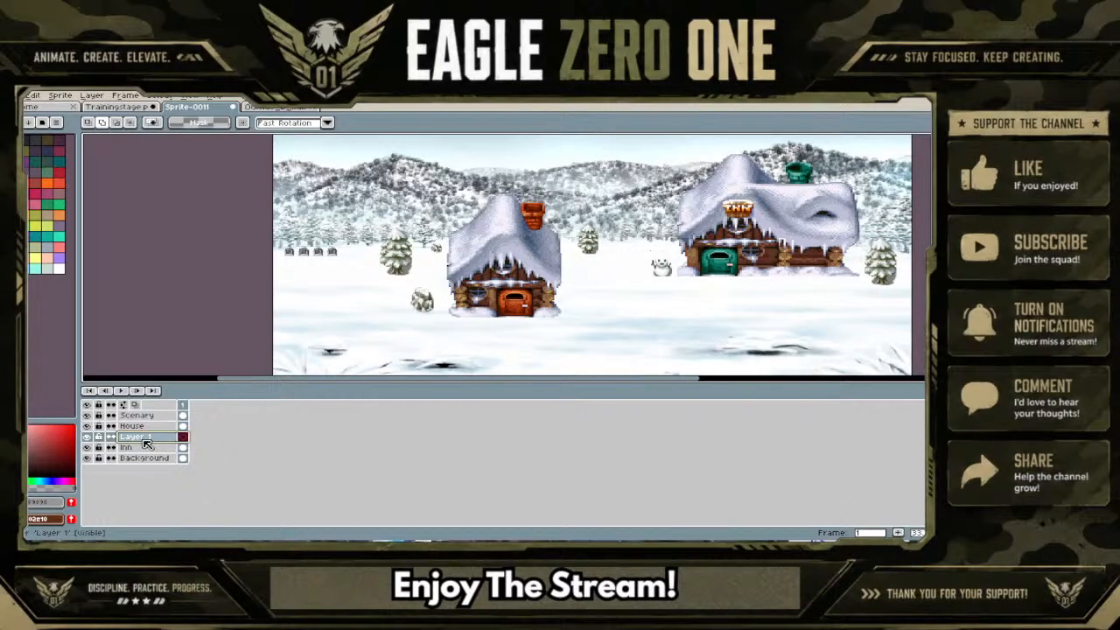
{"action": "double_click", "coordinate": [146, 444]}
{"action": "type", "text": "House 2"}
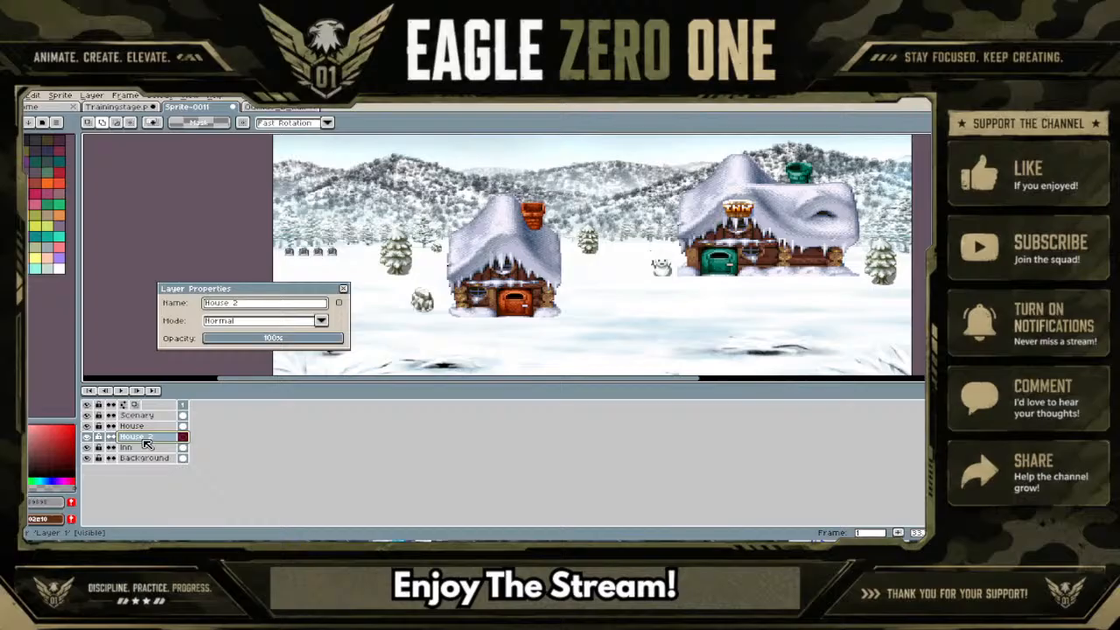
{"action": "left_click", "coordinate": [343, 288]}
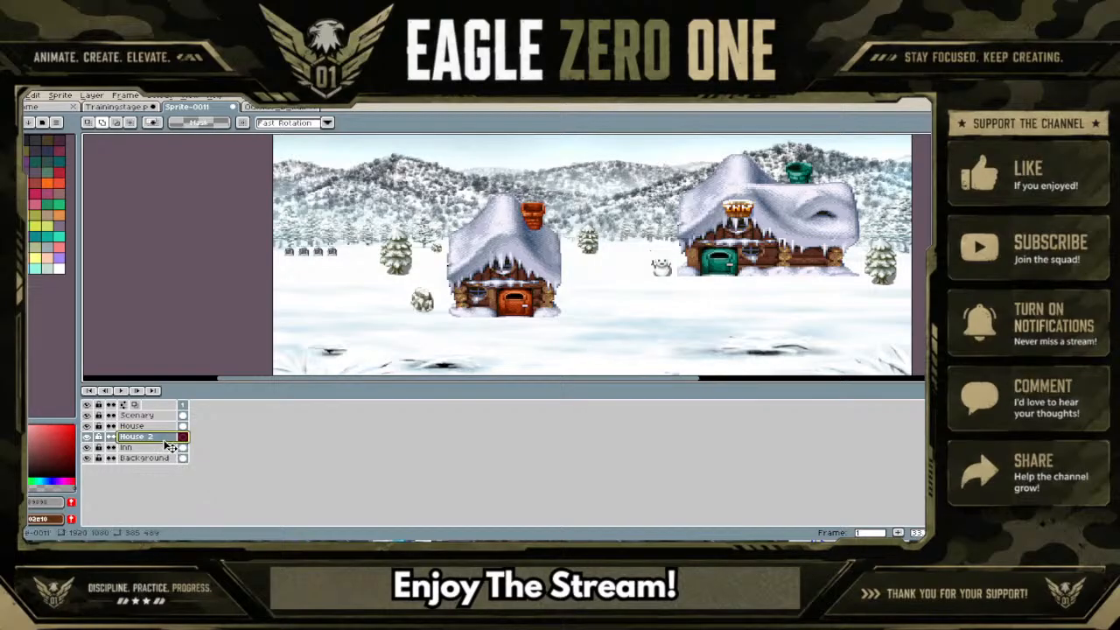
{"action": "left_click_drag", "start_coordinate": [164, 441], "coordinate": [169, 452]}
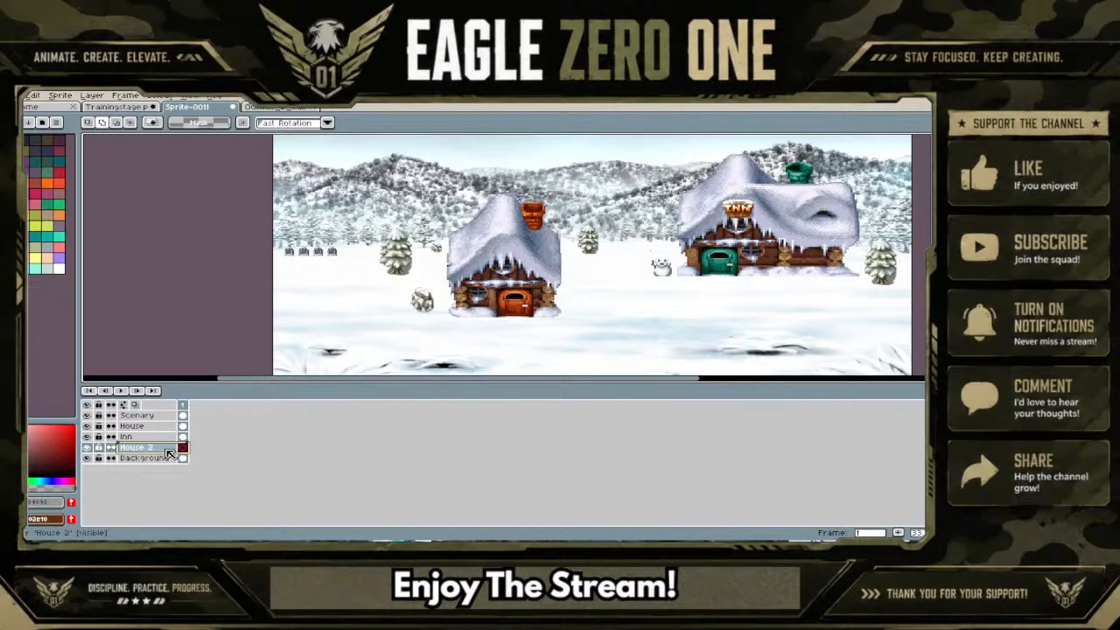
Paste the copied house onto the House 2 layer, shrink it to about 230 × 304 px and place it partly behind the inn's left side
{"action": "key", "text": "ctrl+v"}
{"action": "left_click_drag", "start_coordinate": [531, 274], "coordinate": [682, 230]}
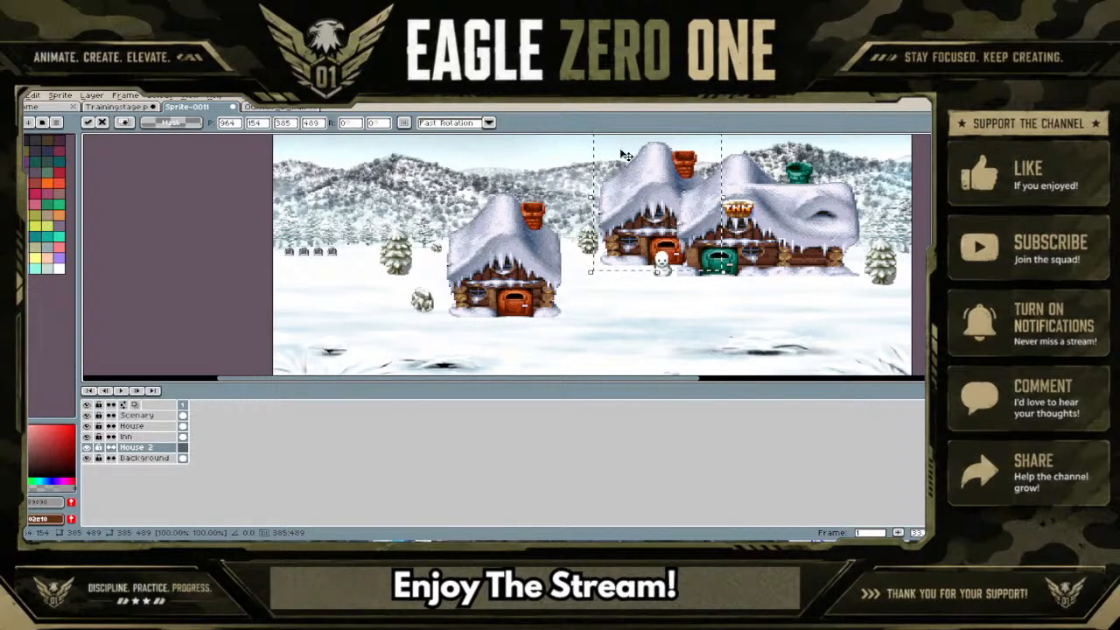
{"action": "scroll", "coordinate": [630, 165], "scroll_direction": "down", "scroll_amount": 2}
{"action": "left_click_drag", "start_coordinate": [691, 138], "coordinate": [665, 176]}
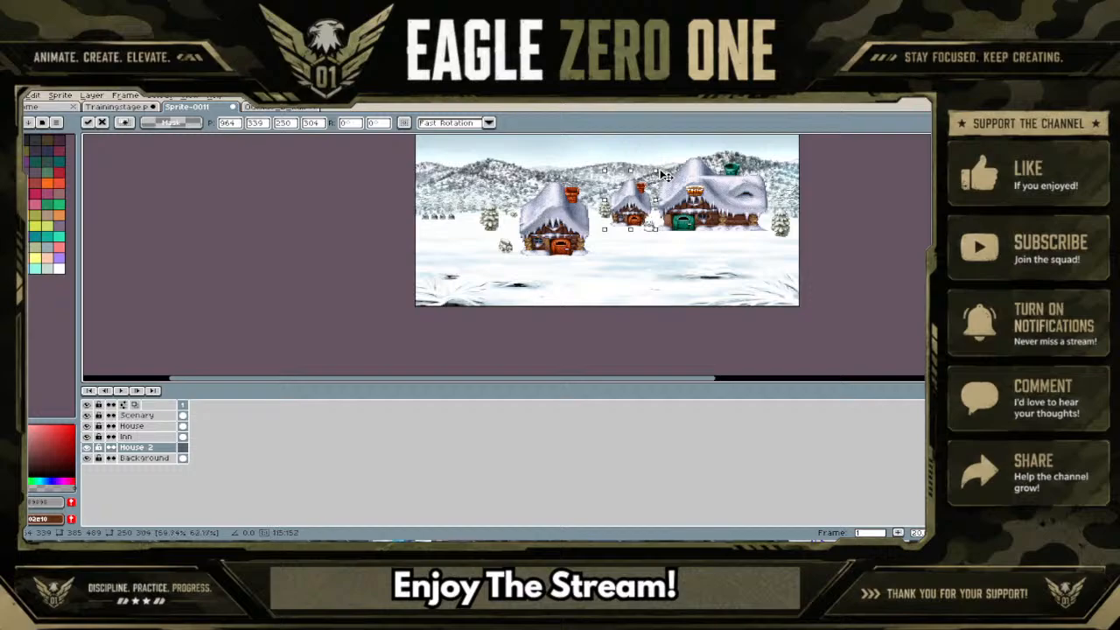
{"action": "scroll", "coordinate": [656, 188], "scroll_direction": "up", "scroll_amount": 1}
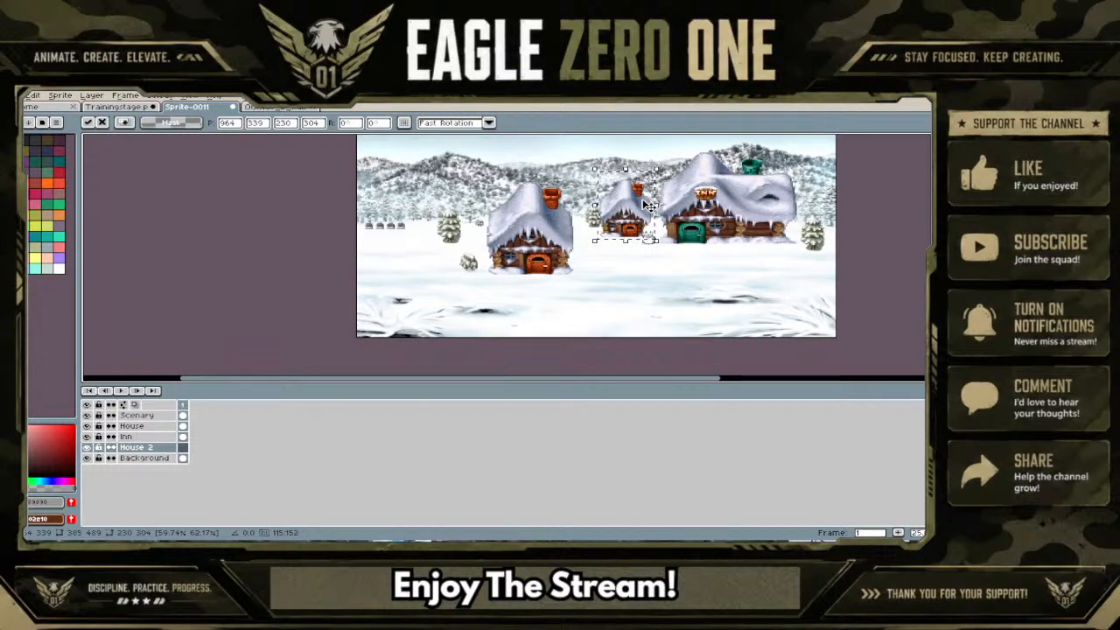
{"action": "left_click_drag", "start_coordinate": [640, 210], "coordinate": [667, 197]}
{"action": "scroll", "coordinate": [667, 197], "scroll_direction": "up", "scroll_amount": 1}
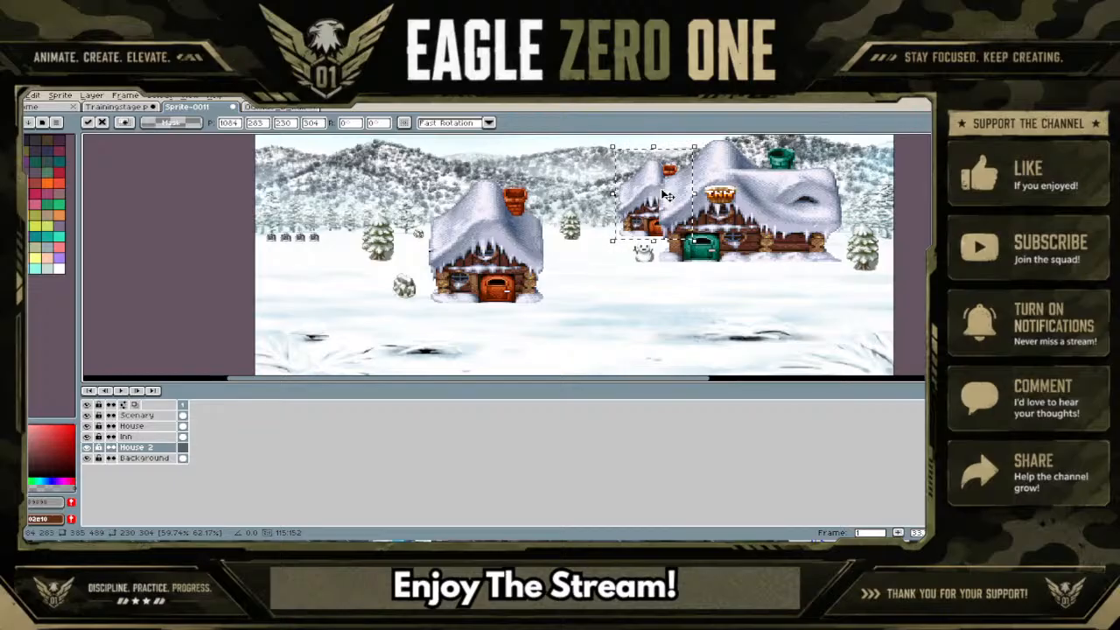
{"action": "key", "text": "Return"}
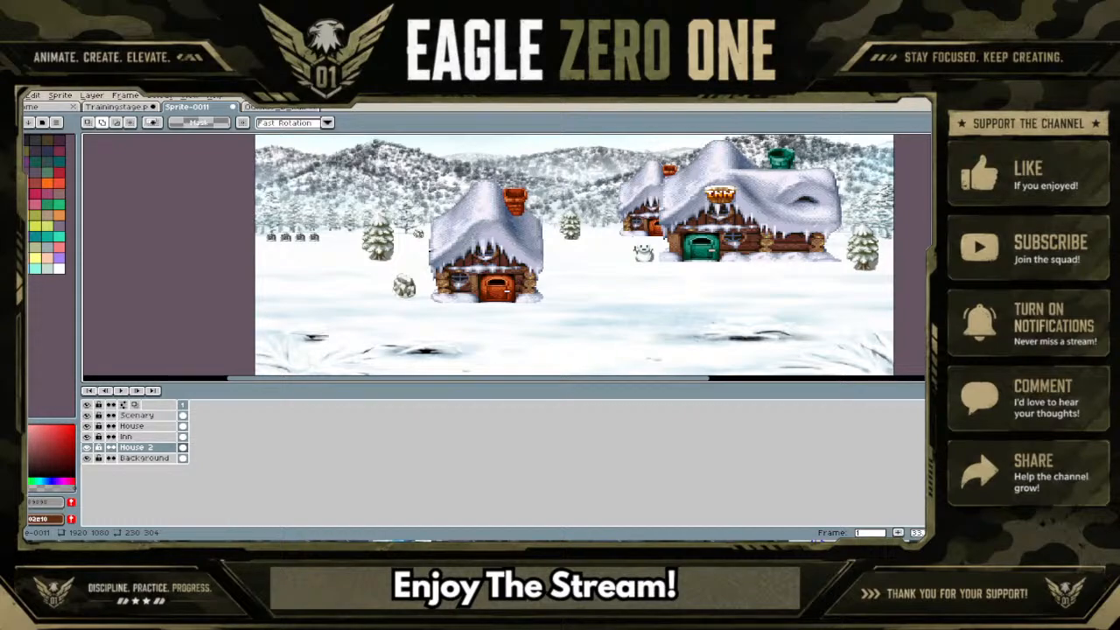
Examine the snowy tower map image, from the statue-flanked entrance up the brick wall
{"action": "scroll", "coordinate": [499, 231], "scroll_direction": "down", "scroll_amount": 5}
{"action": "scroll", "coordinate": [497, 232], "scroll_direction": "up", "scroll_amount": 5}
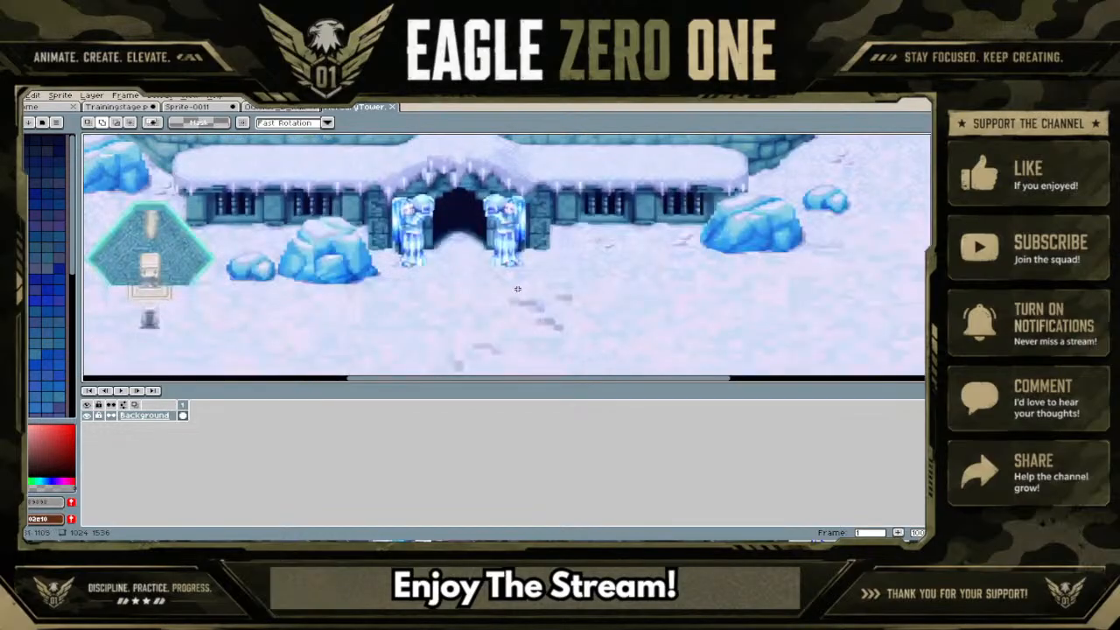
{"action": "scroll", "coordinate": [545, 242], "scroll_direction": "down", "scroll_amount": 2}
{"action": "scroll", "coordinate": [550, 226], "scroll_direction": "down", "scroll_amount": 2}
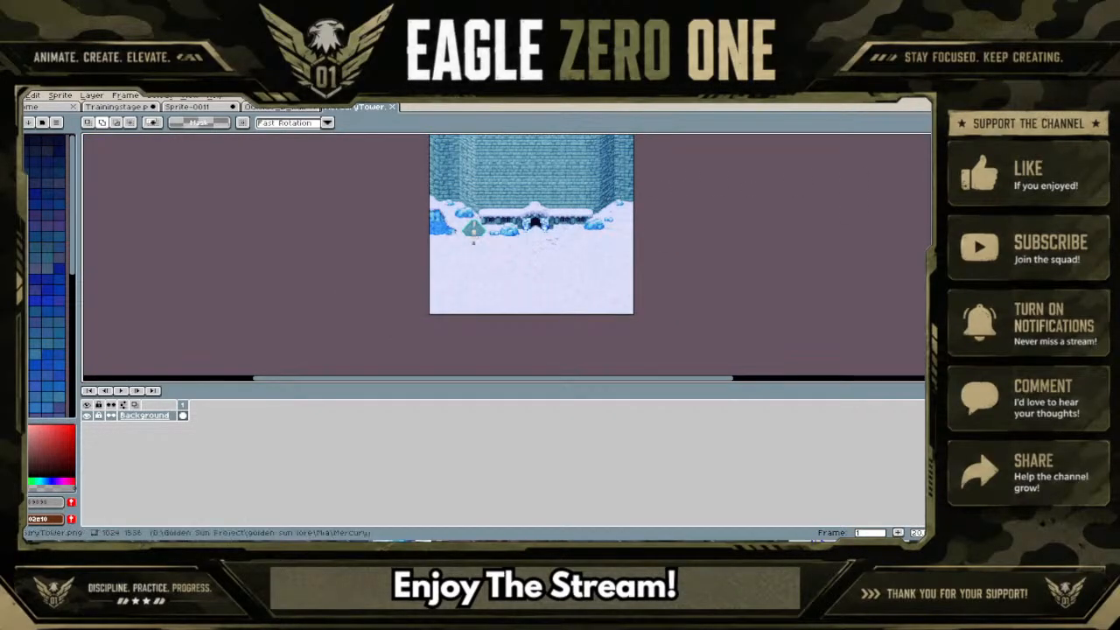
{"action": "scroll", "coordinate": [751, 234], "scroll_direction": "up", "scroll_amount": 3}
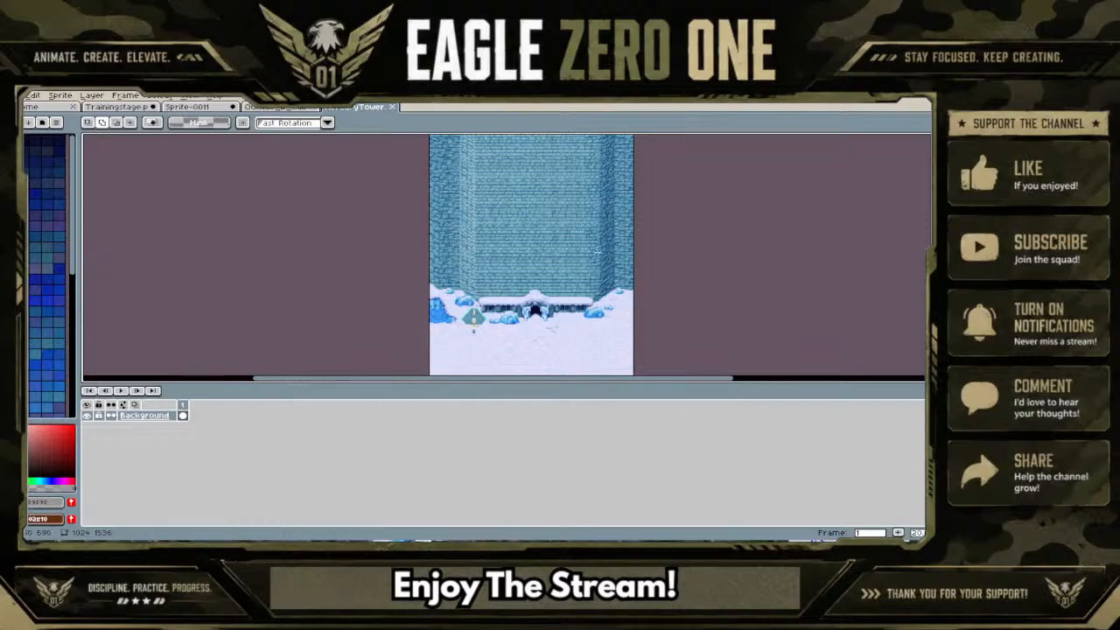
{"action": "scroll", "coordinate": [596, 252], "scroll_direction": "up", "scroll_amount": 1}
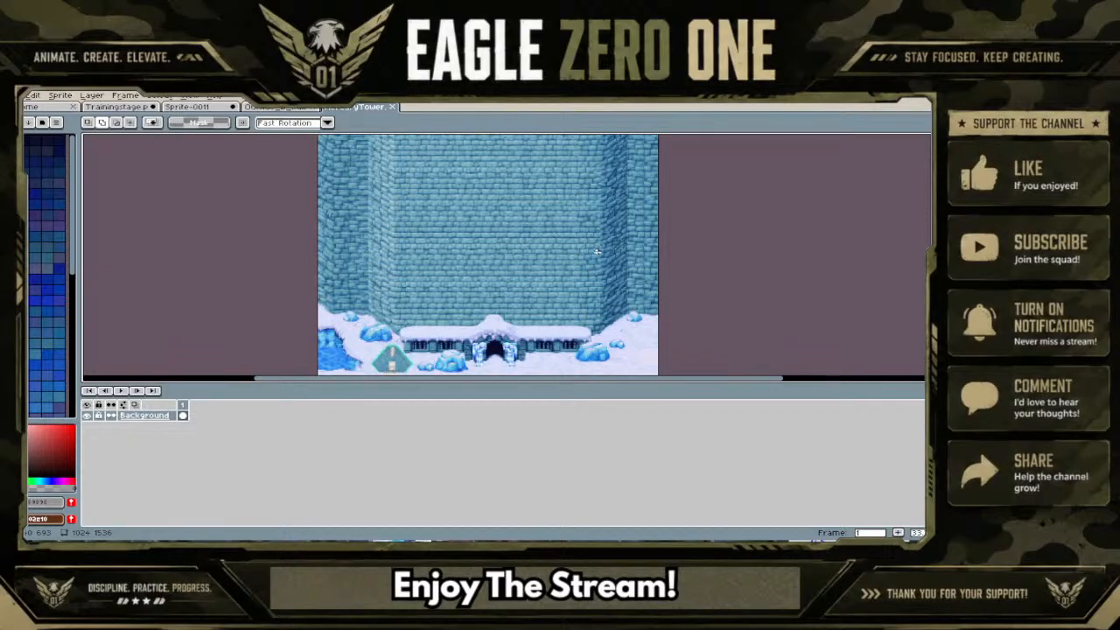
{"action": "scroll", "coordinate": [475, 221], "scroll_direction": "down", "scroll_amount": 3}
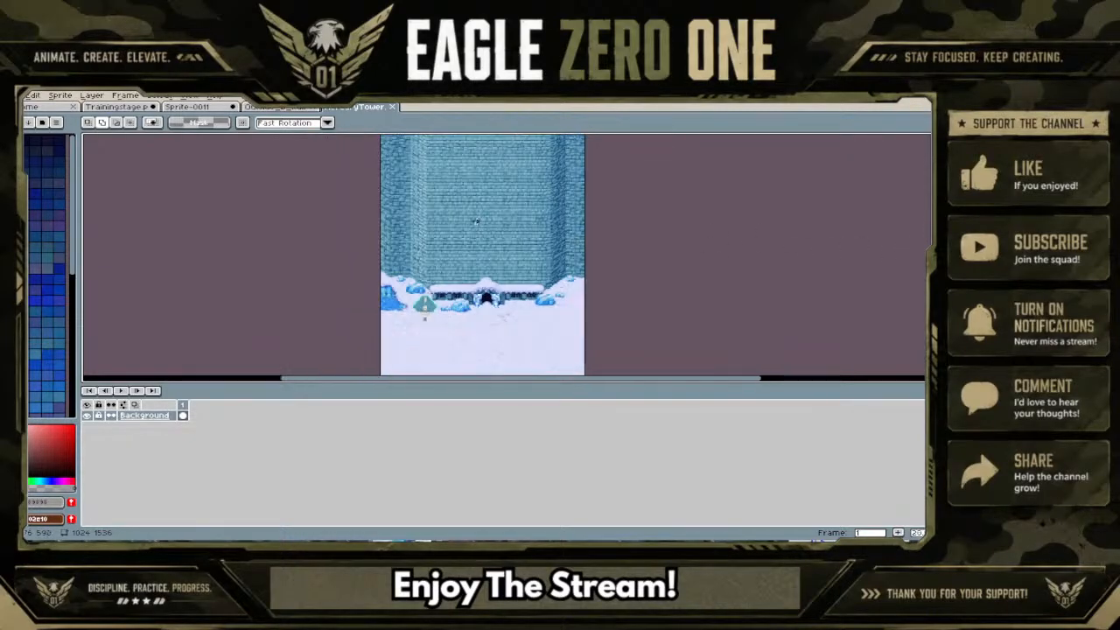
Inspect the statues and ice rocks around the tower entrance up close, and close the tower map image
{"action": "scroll", "coordinate": [494, 303], "scroll_direction": "up", "scroll_amount": 5}
{"action": "scroll", "coordinate": [494, 293], "scroll_direction": "up", "scroll_amount": 2}
{"action": "scroll", "coordinate": [493, 294], "scroll_direction": "down", "scroll_amount": 2}
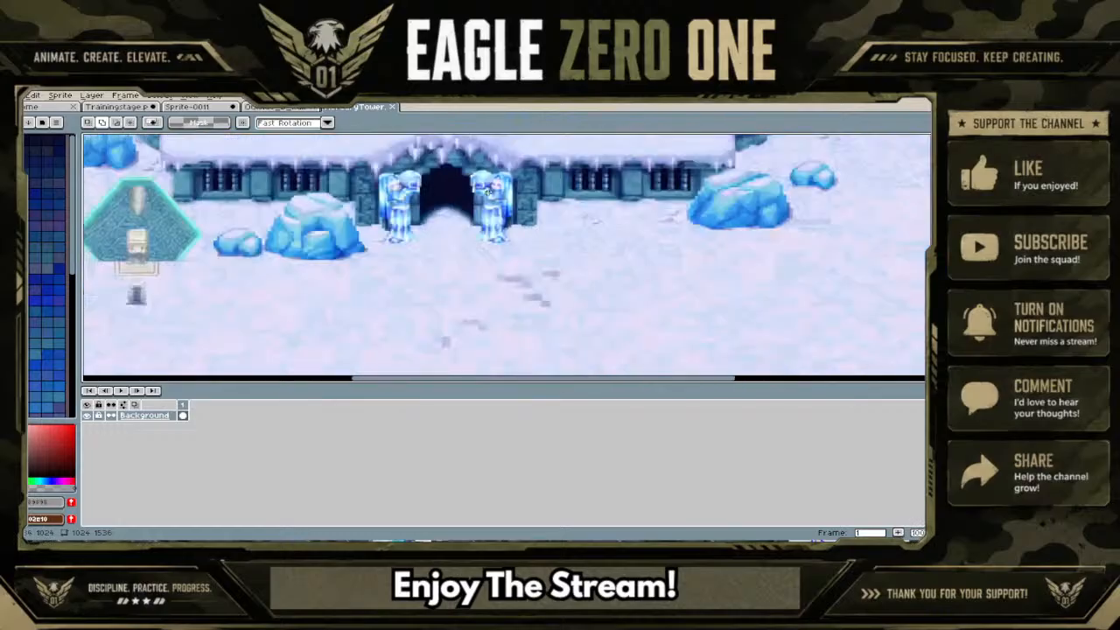
{"action": "left_click", "coordinate": [391, 107]}
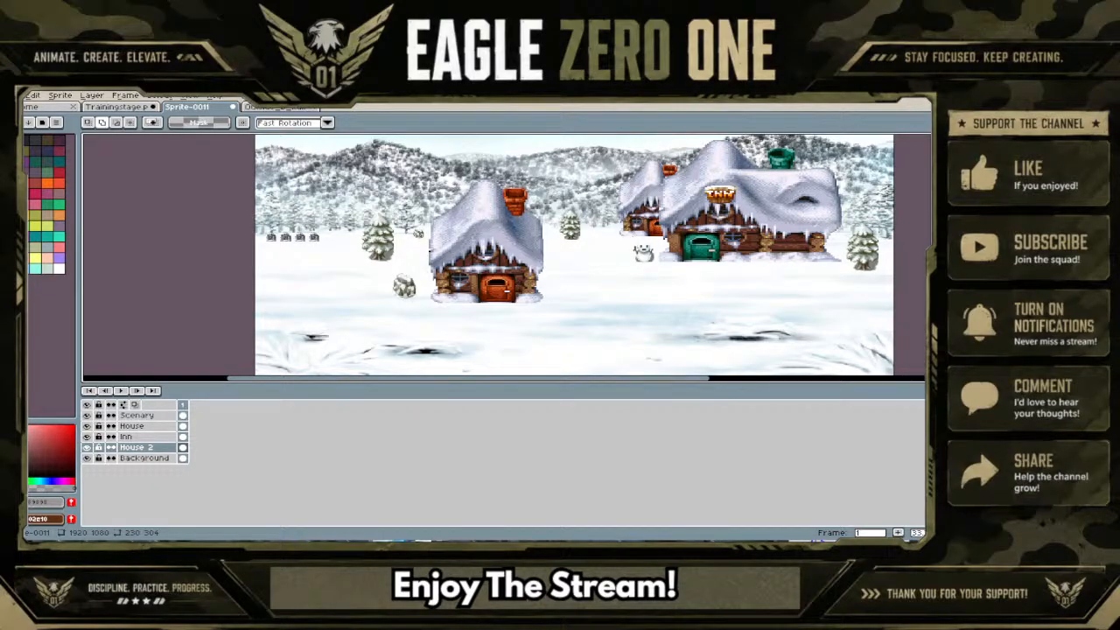
Select the pale ice tile block of 64 × 96 px at the lower left of the Dungeon_A2 tileset for copying
{"action": "left_click_drag", "start_coordinate": [478, 319], "coordinate": [478, 341]}
{"action": "scroll", "coordinate": [242, 182], "scroll_direction": "down", "scroll_amount": 1}
{"action": "scroll", "coordinate": [241, 182], "scroll_direction": "up", "scroll_amount": 2}
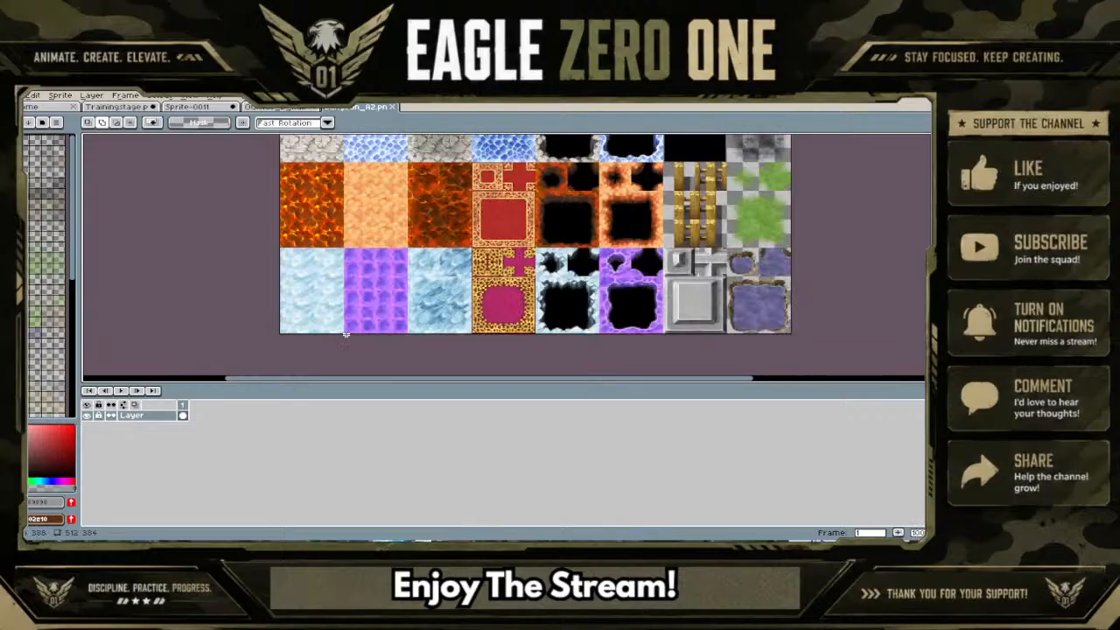
{"action": "left_click_drag", "start_coordinate": [213, 163], "coordinate": [343, 334]}
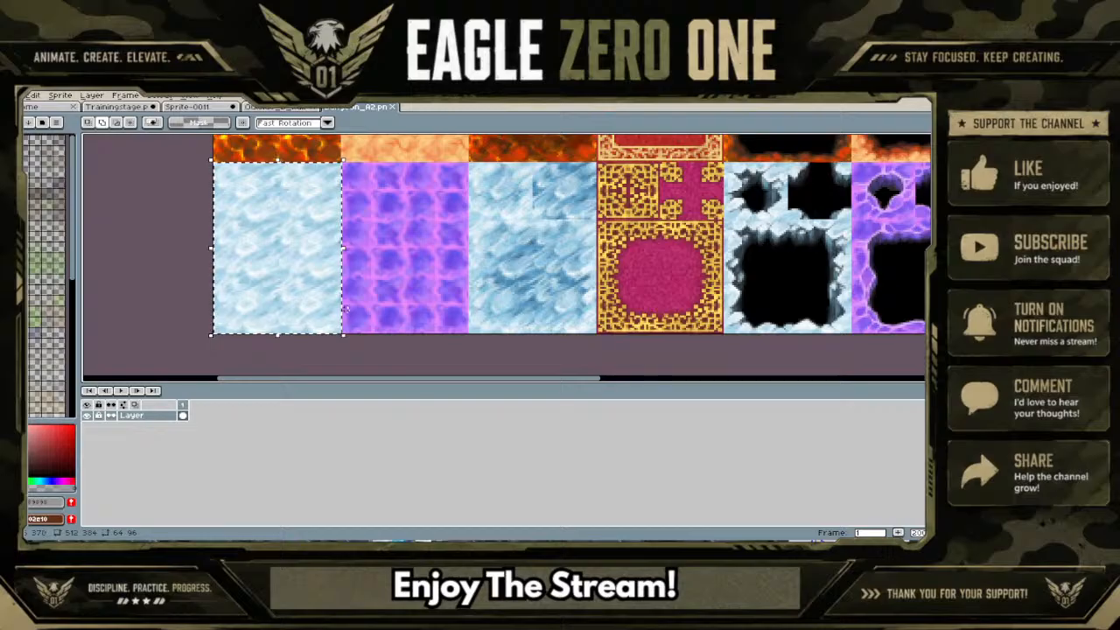
Try the ice tile on the Scenary layer at the village's left edge, about 92 × 246 px and rotated −20°, undo it and close the tileset
{"action": "left_click", "coordinate": [189, 108]}
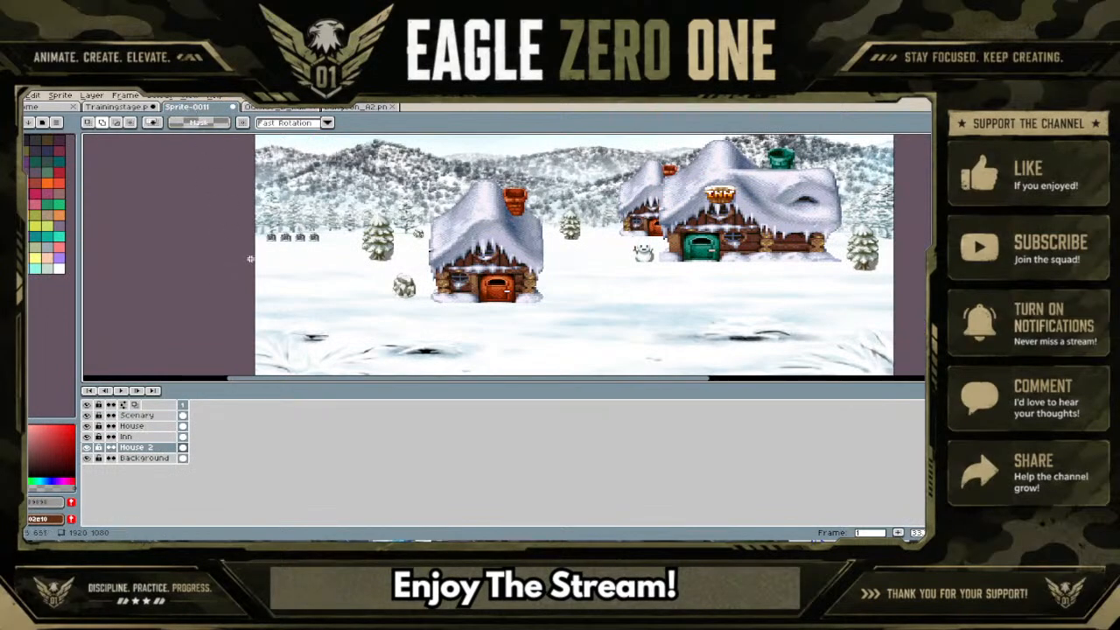
{"action": "left_click", "coordinate": [133, 416]}
{"action": "key", "text": "ctrl+v"}
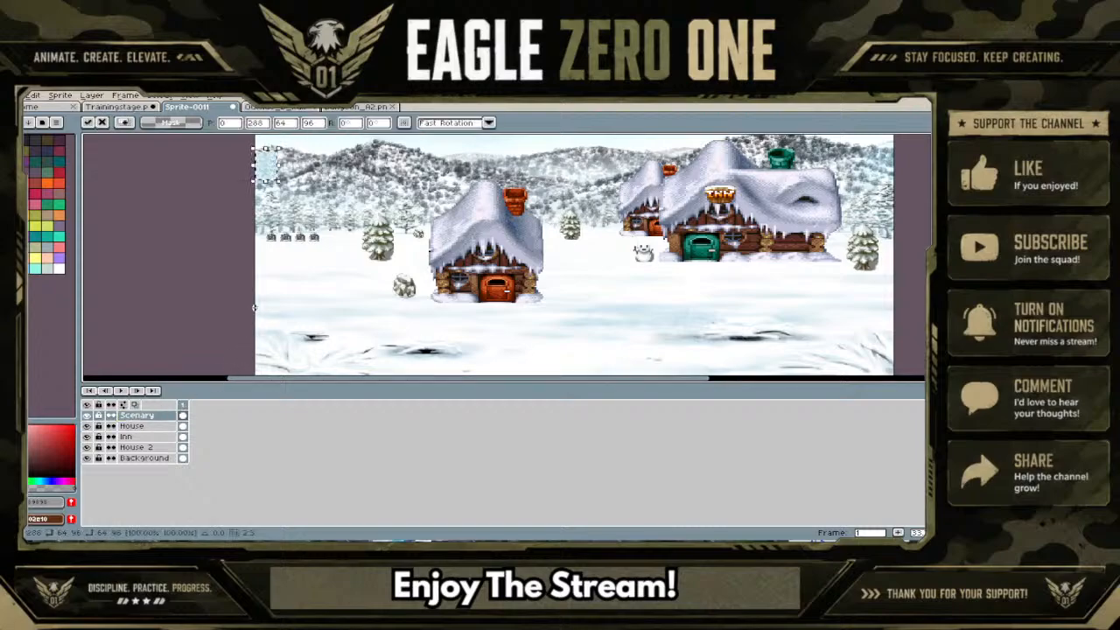
{"action": "left_click_drag", "start_coordinate": [276, 174], "coordinate": [278, 276]}
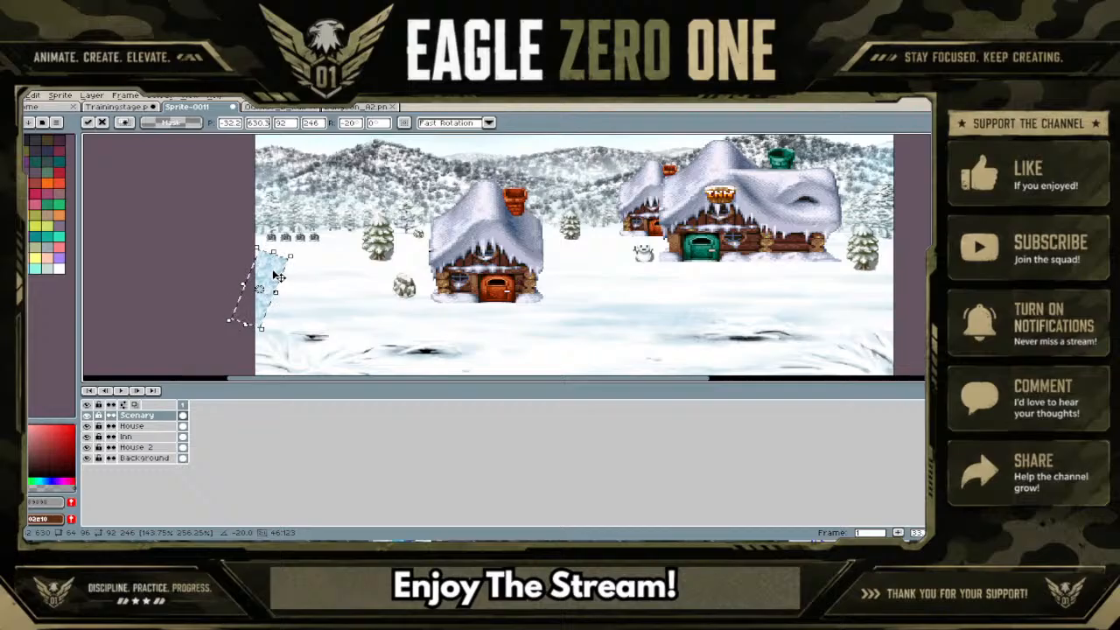
{"action": "mouse_move", "coordinate": [264, 334]}
{"action": "left_mouse_down"}
{"action": "mouse_move", "coordinate": [290, 340]}
{"action": "mouse_move", "coordinate": [264, 333]}
{"action": "left_mouse_up"}
{"action": "key", "text": "ctrl+z"}
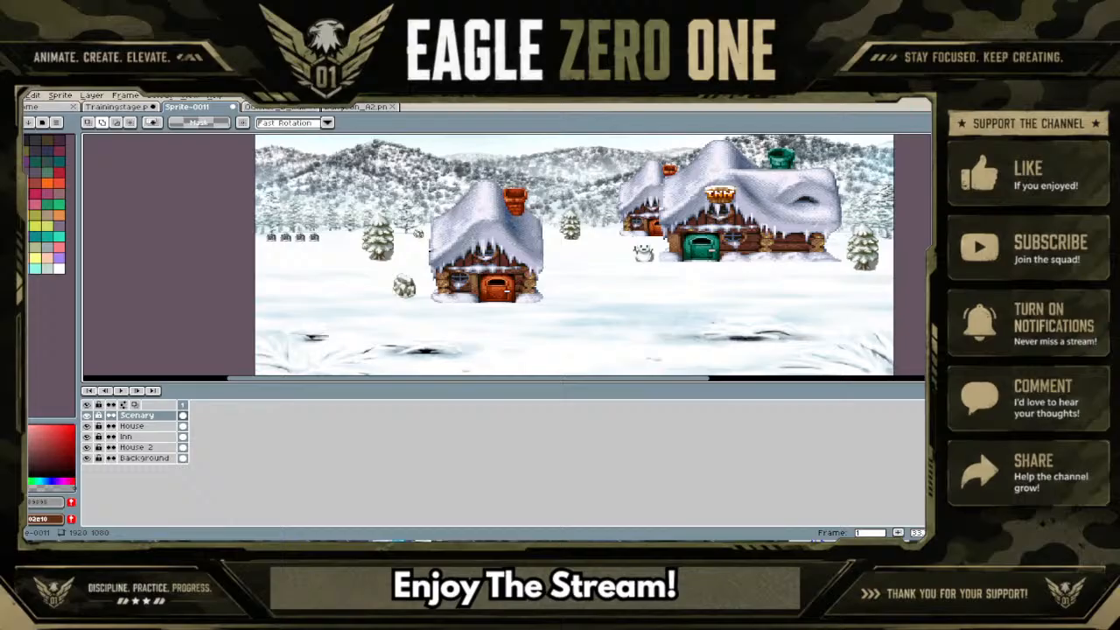
{"action": "left_click", "coordinate": [393, 108]}
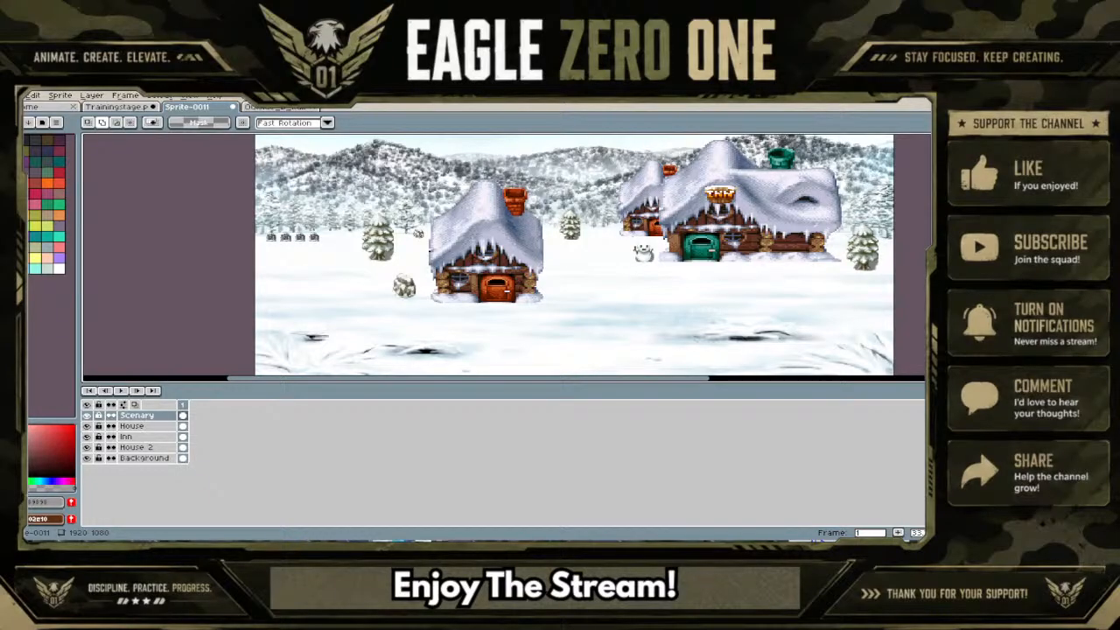
Create a new blank sprite of 128 × 128 px
{"action": "left_click", "coordinate": [27, 95]}
{"action": "left_click", "coordinate": [29, 109]}
{"action": "type", "text": "128"}
{"action": "key", "text": "Tab"}
{"action": "type", "text": "128"}
{"action": "key", "text": "Return"}
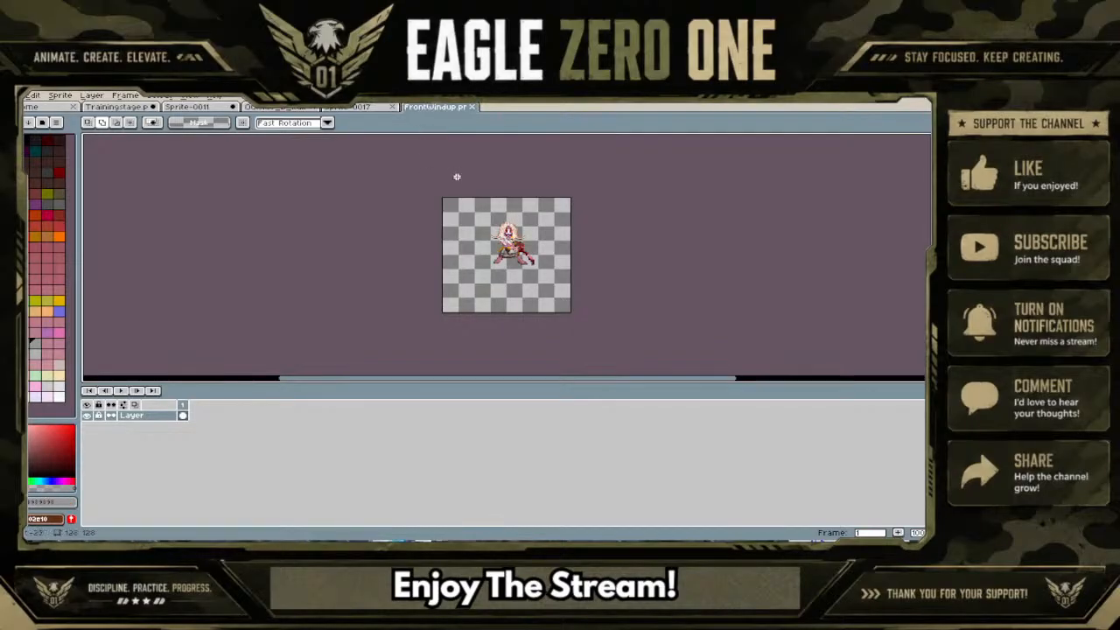
Copy the blonde character from the FrontWindup image and paste it near the middle of the new blank sprite
{"action": "scroll", "coordinate": [487, 234], "scroll_direction": "up", "scroll_amount": 4}
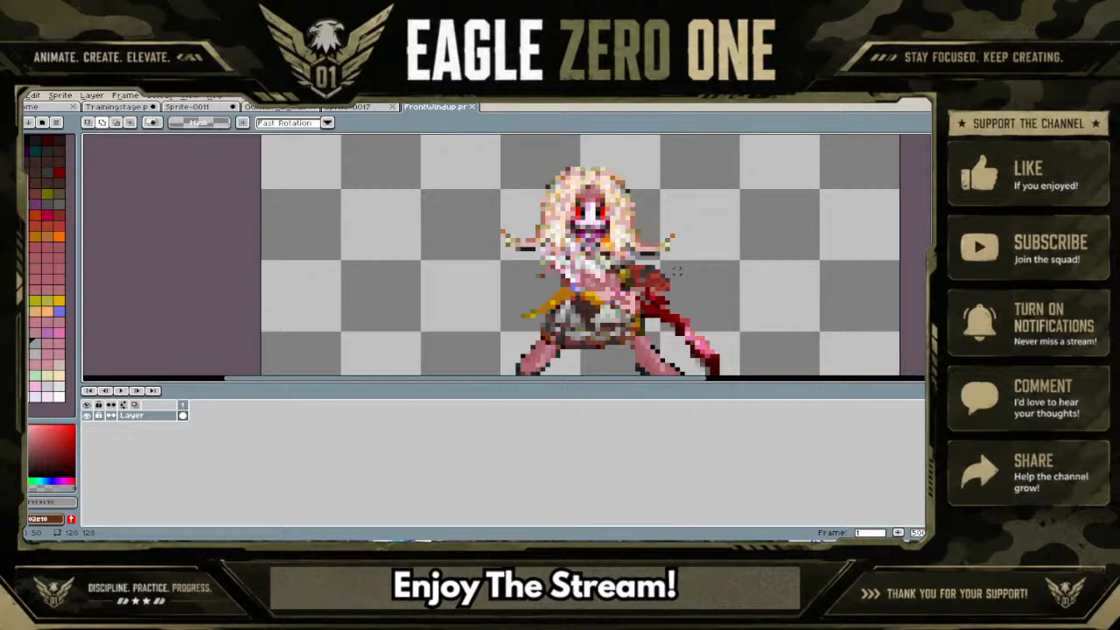
{"action": "key", "text": "m"}
{"action": "left_click_drag", "start_coordinate": [437, 151], "coordinate": [751, 373]}
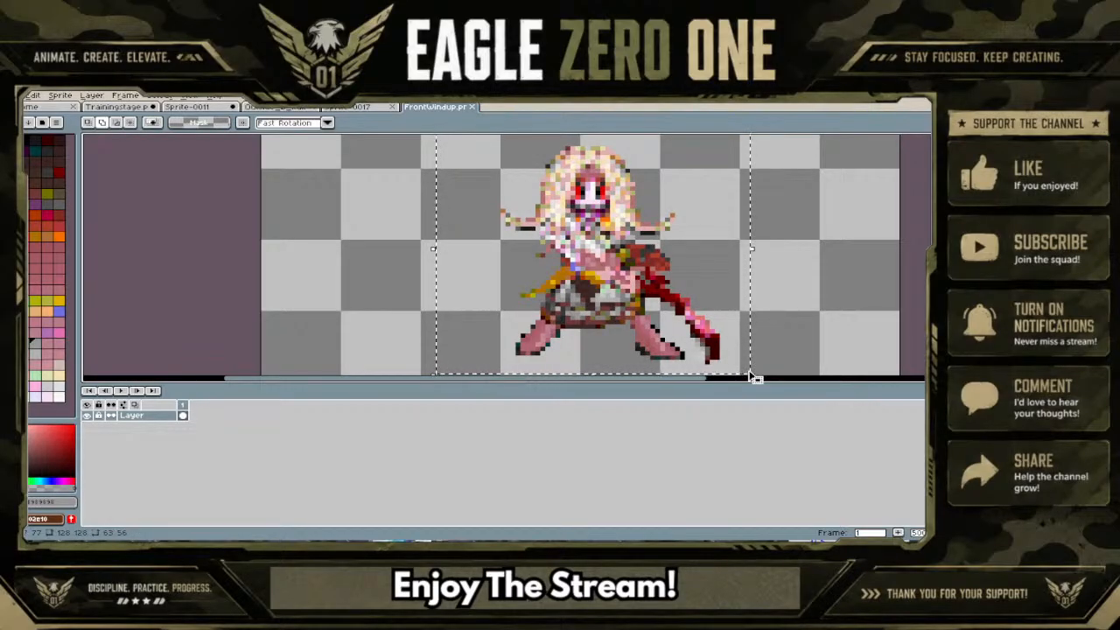
{"action": "key", "text": "ctrl+c"}
{"action": "left_click", "coordinate": [361, 108]}
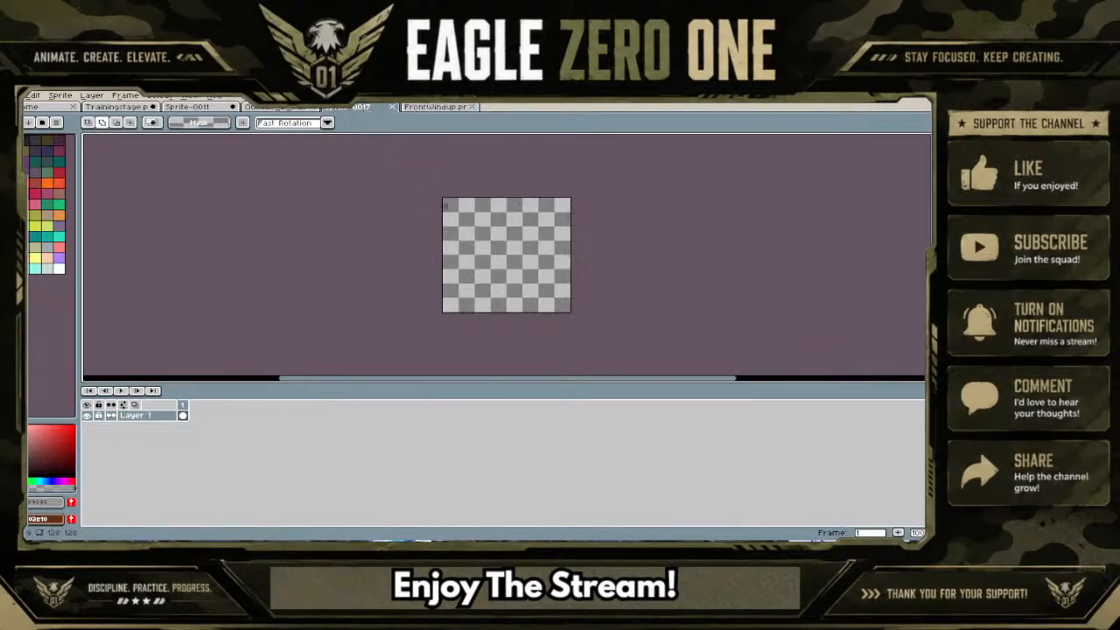
{"action": "key", "text": "ctrl+v"}
{"action": "scroll", "coordinate": [536, 284], "scroll_direction": "up", "scroll_amount": 3}
{"action": "left_click_drag", "start_coordinate": [495, 194], "coordinate": [499, 308]}
{"action": "key", "text": "ctrl+d"}
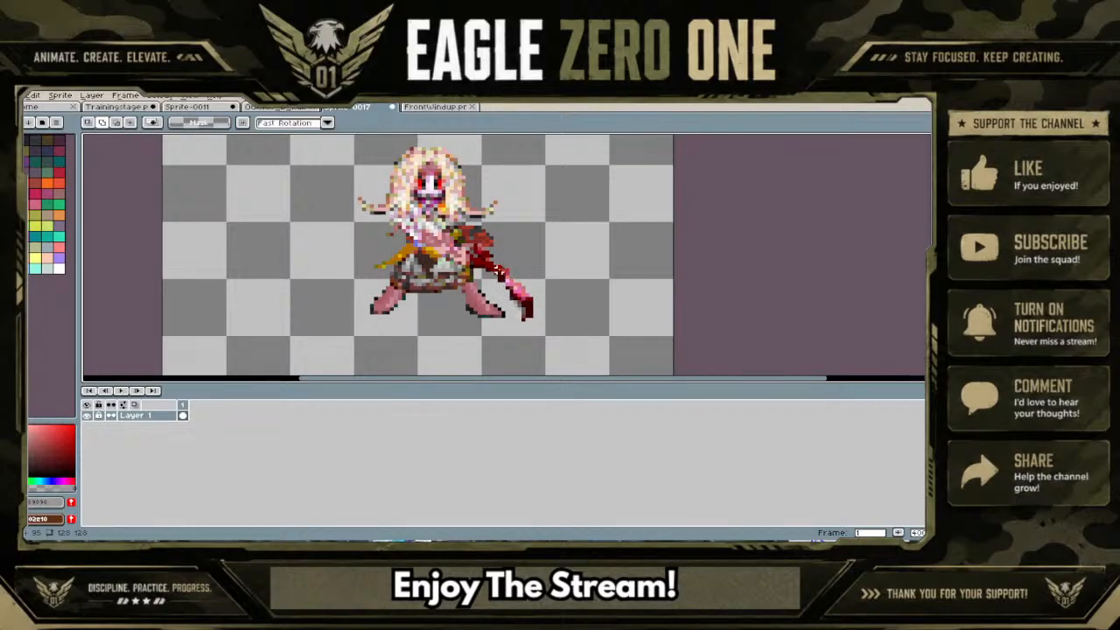
Erase the red weapon reaching down beside the character's leg using a 13 px round eraser
{"action": "scroll", "coordinate": [501, 271], "scroll_direction": "up", "scroll_amount": 2}
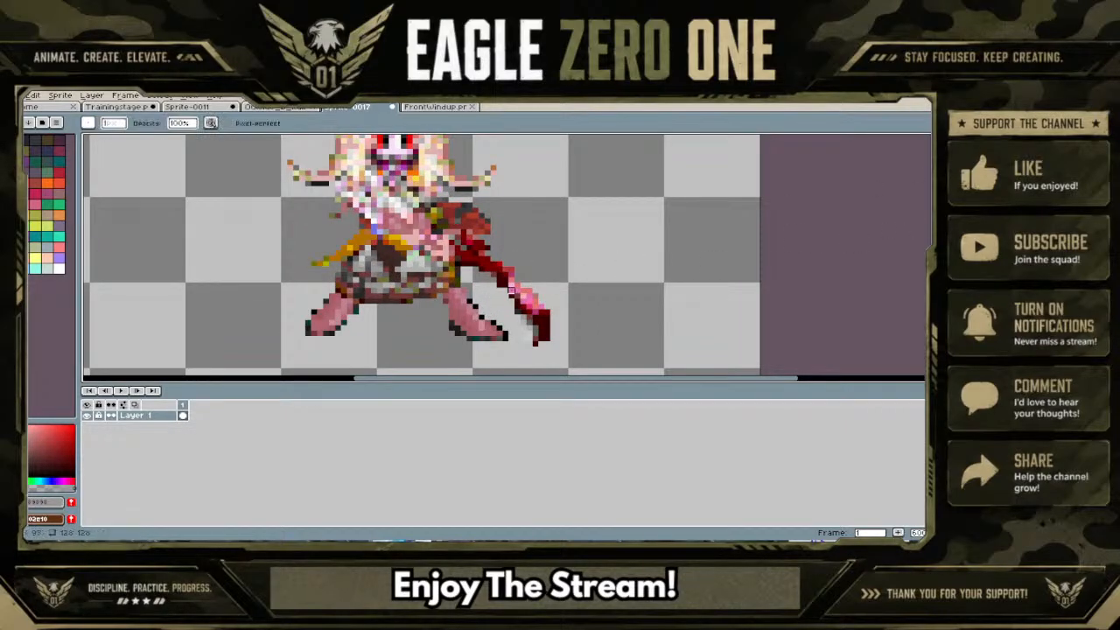
{"action": "left_click", "coordinate": [121, 124]}
{"action": "left_click_drag", "start_coordinate": [111, 139], "coordinate": [129, 139]}
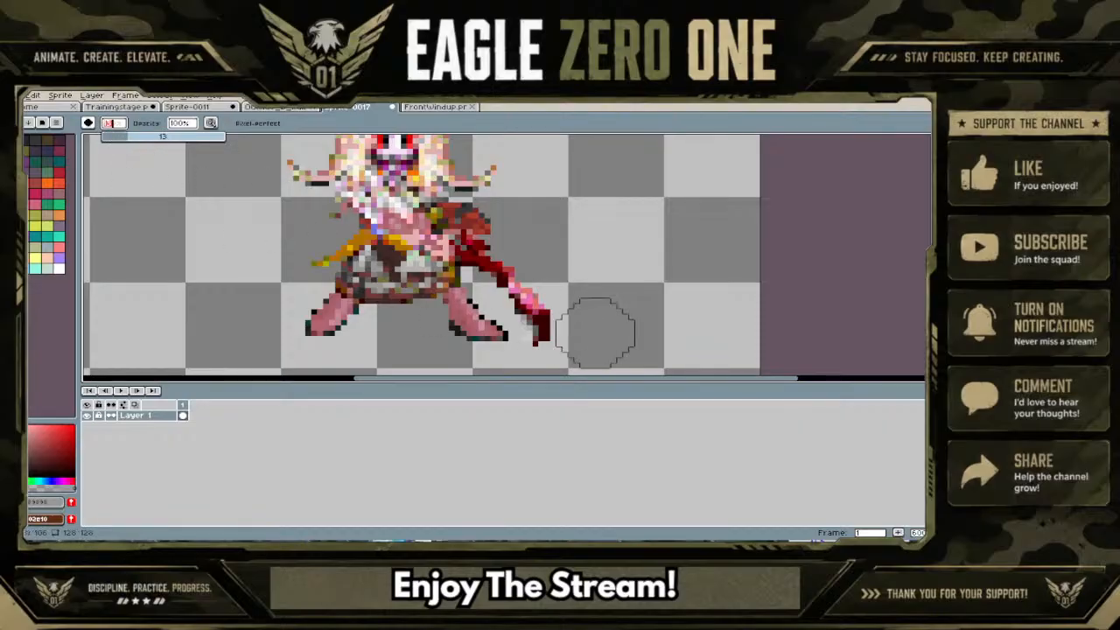
{"action": "left_click_drag", "start_coordinate": [535, 290], "coordinate": [553, 326]}
{"action": "left_click", "coordinate": [523, 279]}
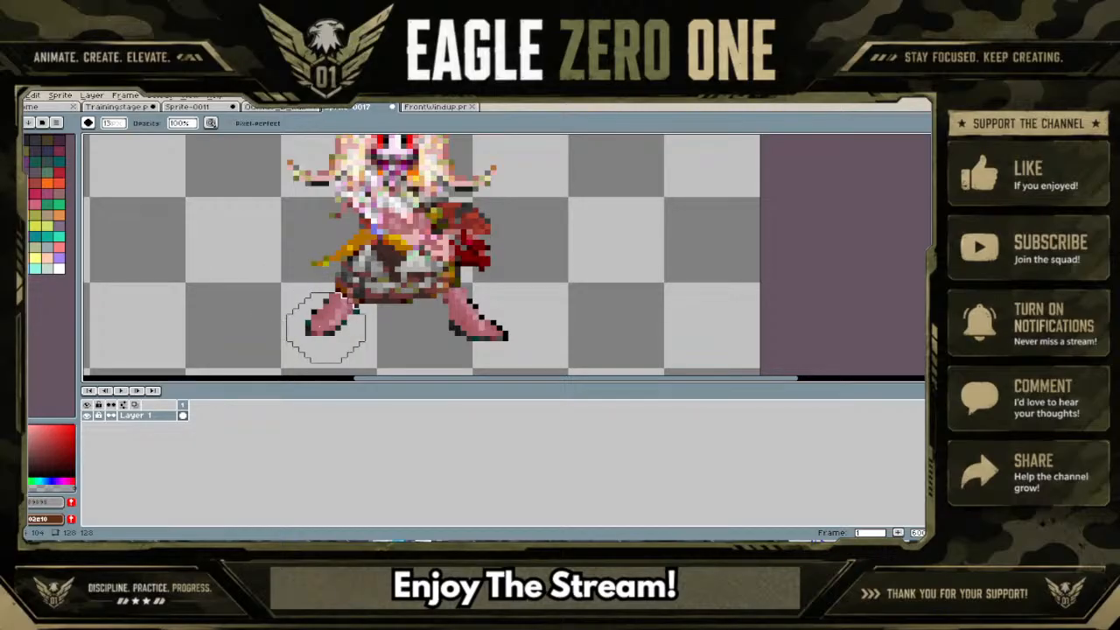
Erase the character's left-hand leg up to the edge of the skirt
{"action": "left_click_drag", "start_coordinate": [325, 327], "coordinate": [312, 318]}
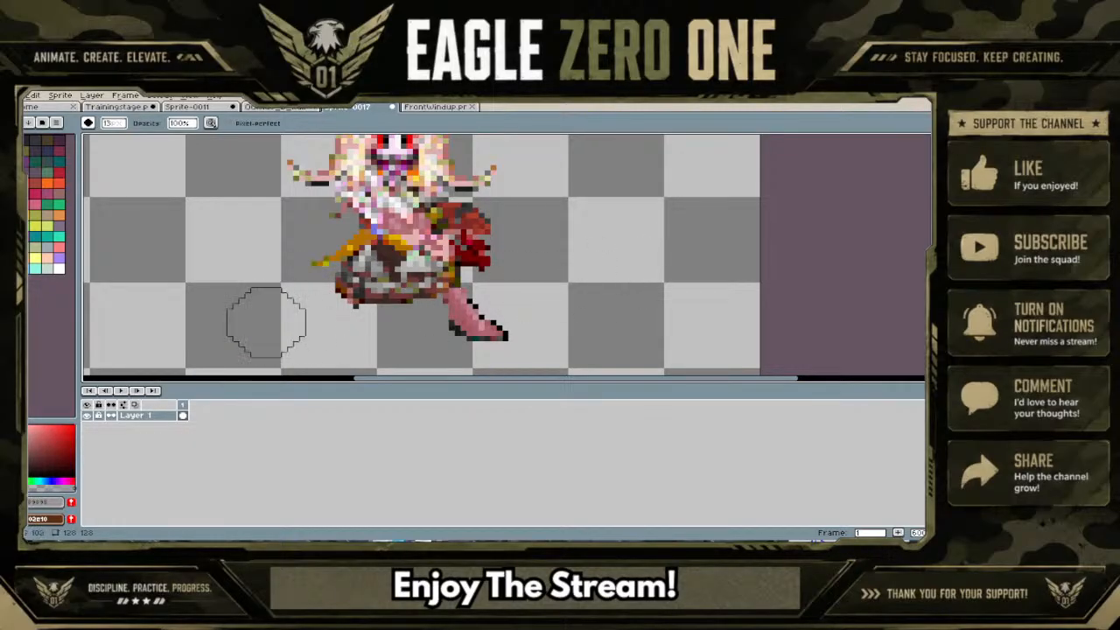
{"action": "scroll", "coordinate": [284, 322], "scroll_direction": "up", "scroll_amount": 1}
{"action": "left_click", "coordinate": [374, 311]}
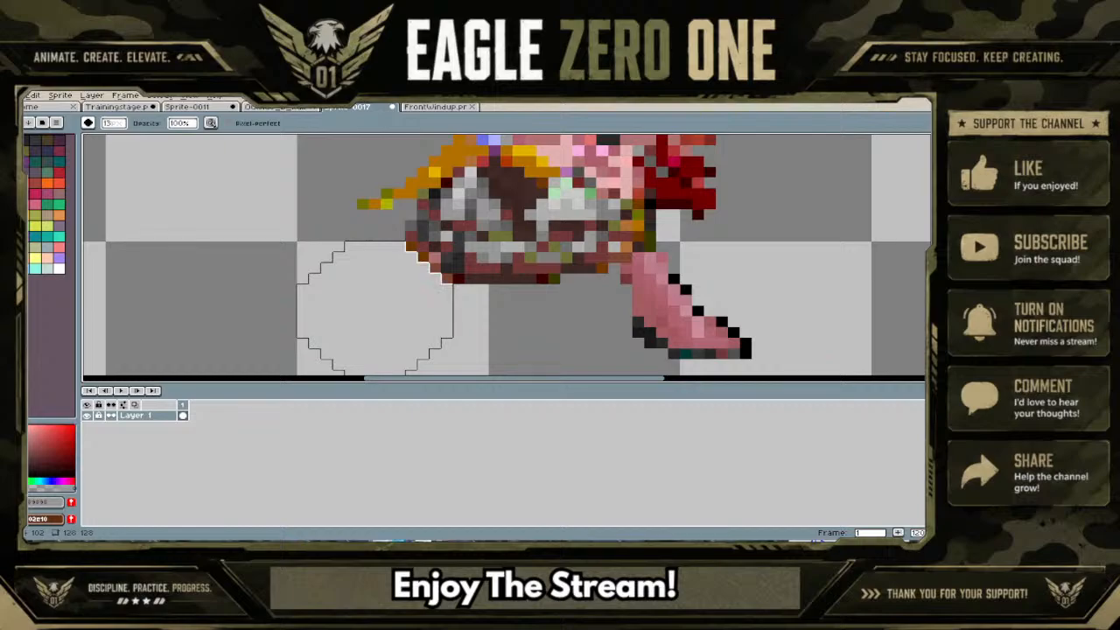
{"action": "scroll", "coordinate": [840, 246], "scroll_direction": "down", "scroll_amount": 1}
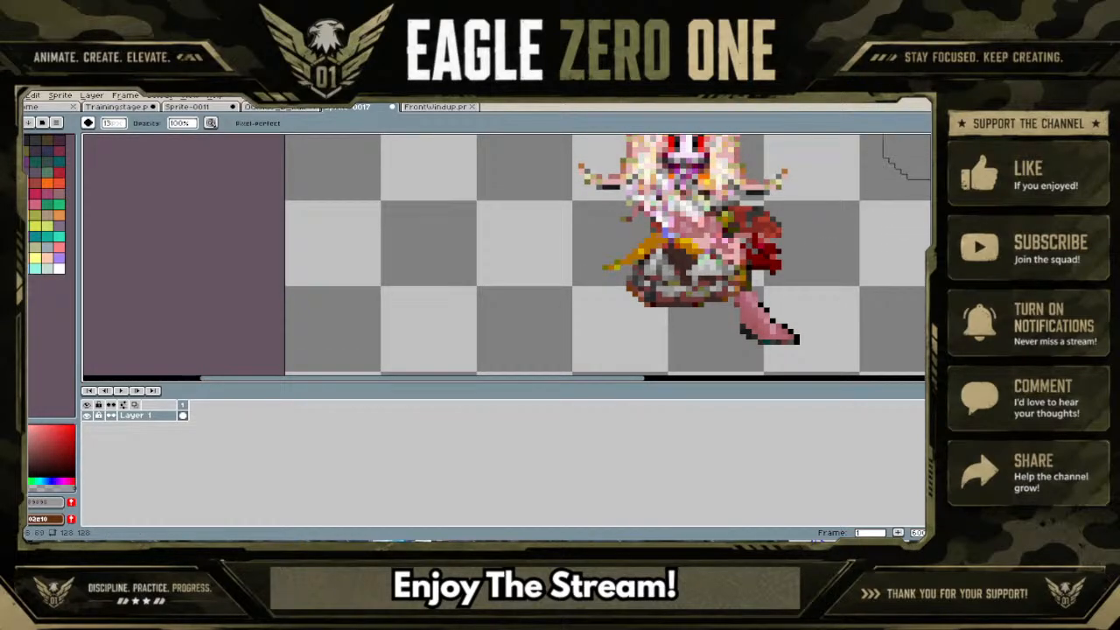
Select the remaining right-hand leg with a 15 × 13 px rectangle for copying
{"action": "key", "text": "m"}
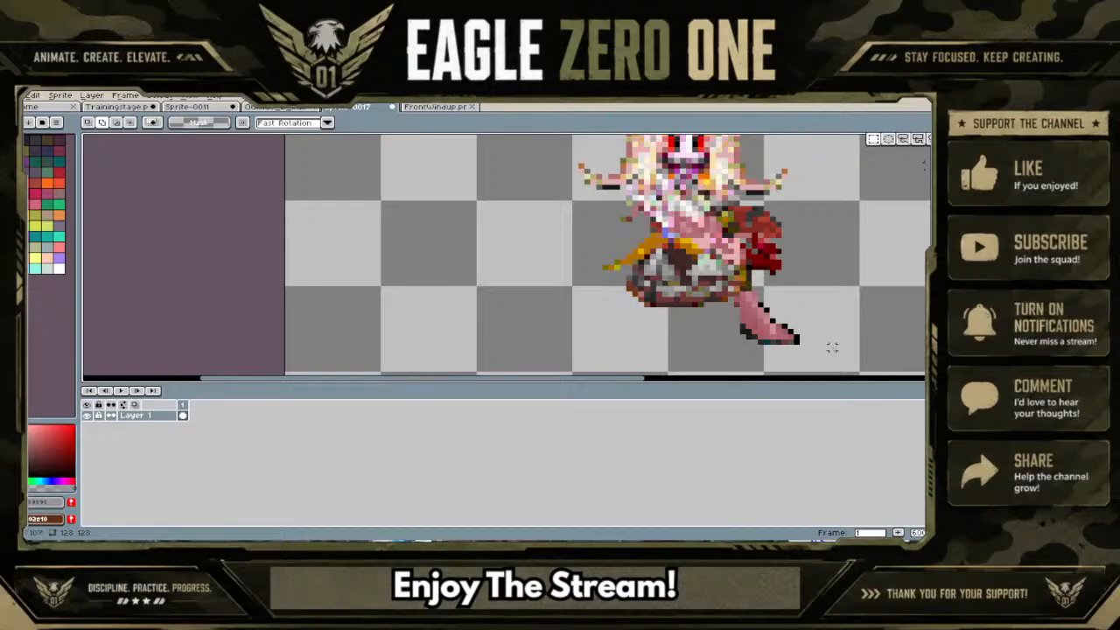
{"action": "left_click_drag", "start_coordinate": [819, 352], "coordinate": [733, 286]}
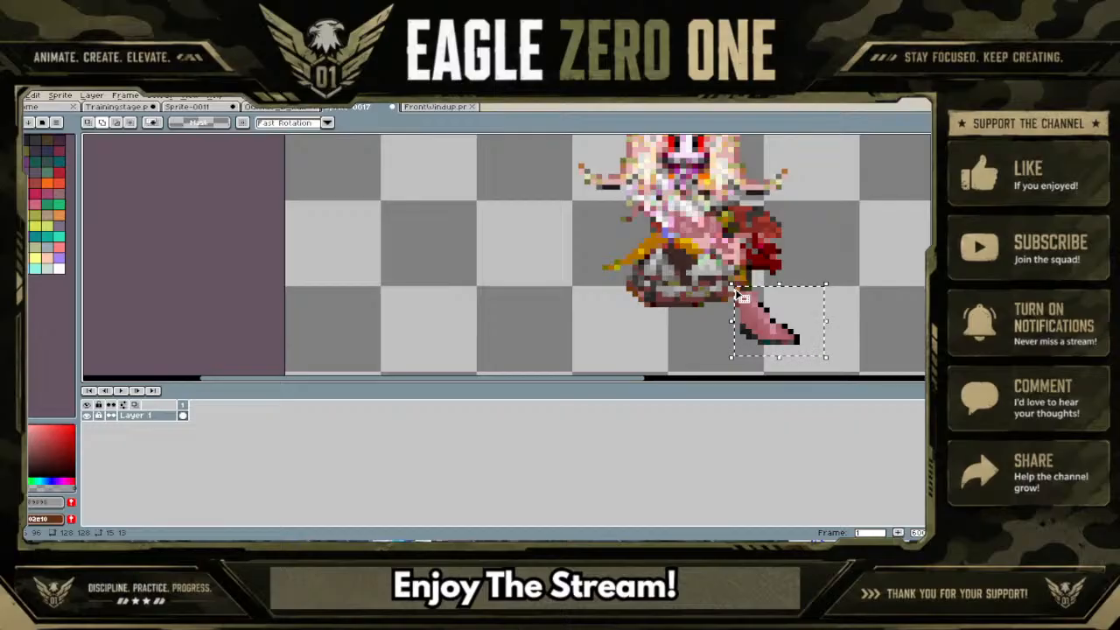
{"action": "mouse_move", "coordinate": [929, 253]}
{"action": "left_mouse_down"}
{"action": "mouse_move", "coordinate": [929, 233]}
{"action": "mouse_move", "coordinate": [929, 247]}
{"action": "left_mouse_up"}
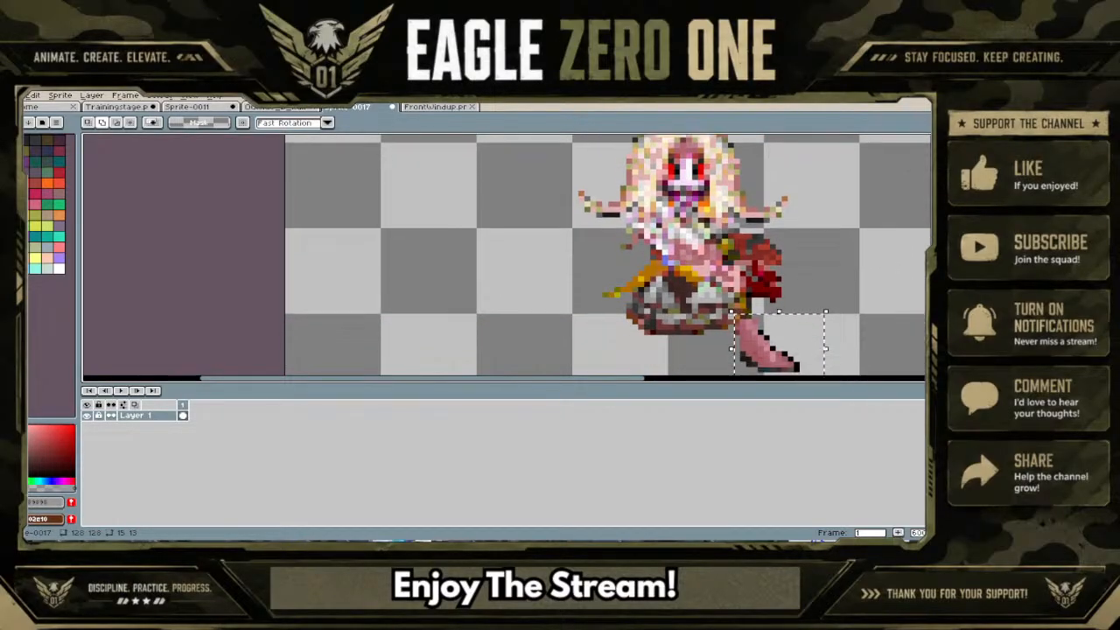
Paste a horizontally flipped copy of the leg under the skirt's left side at position 53, 98
{"action": "key", "text": "ctrl+v"}
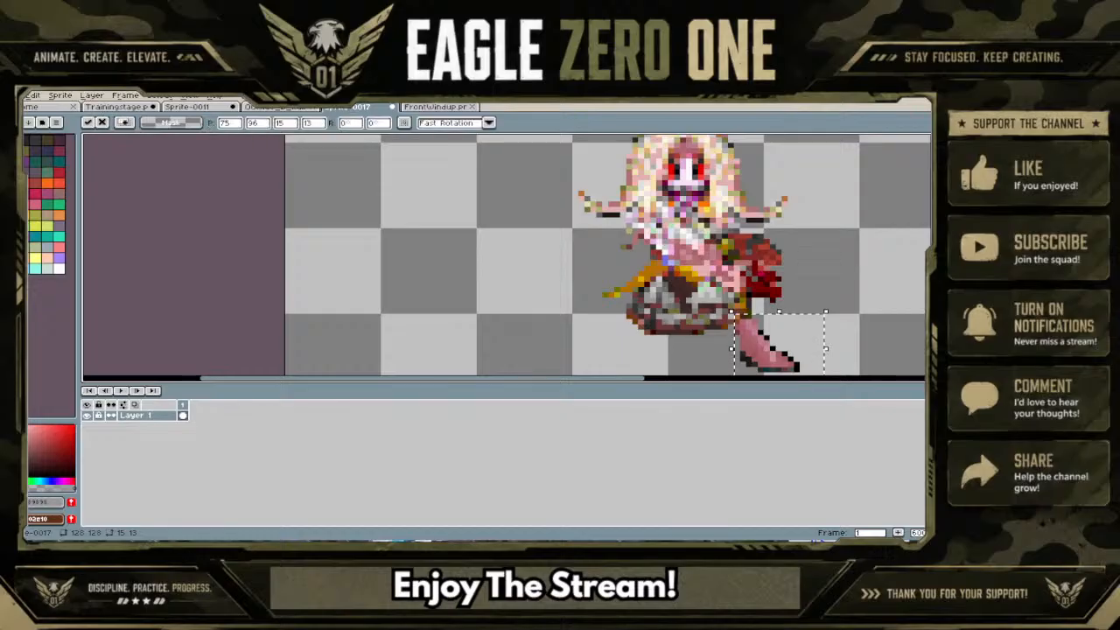
{"action": "key", "text": "shift+h"}
{"action": "left_click_drag", "start_coordinate": [815, 359], "coordinate": [687, 374]}
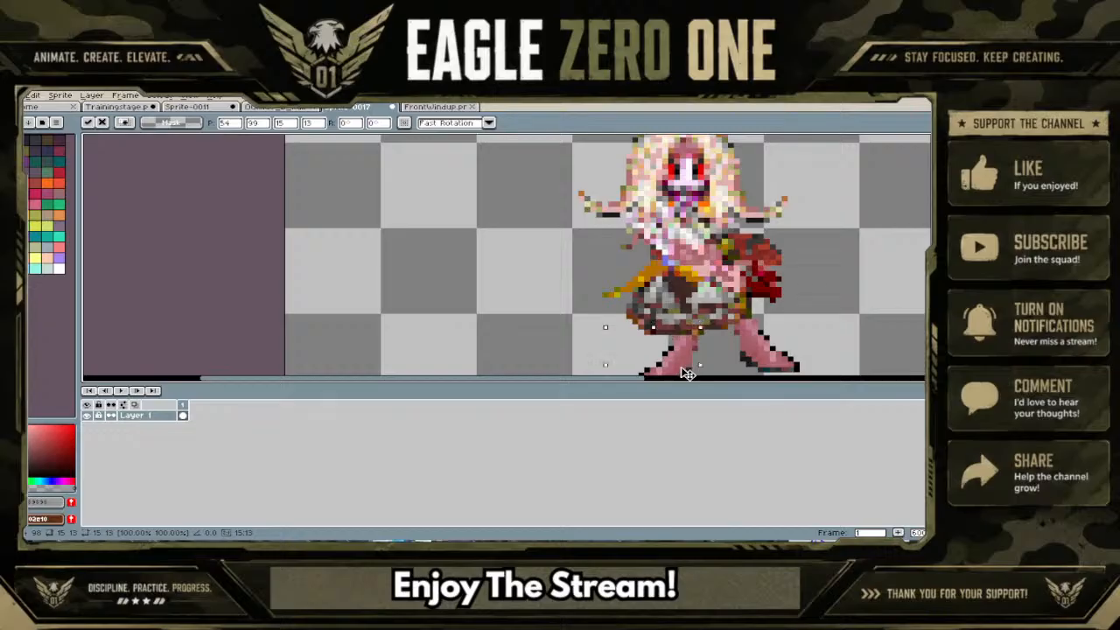
{"action": "scroll", "coordinate": [687, 374], "scroll_direction": "down", "scroll_amount": 2}
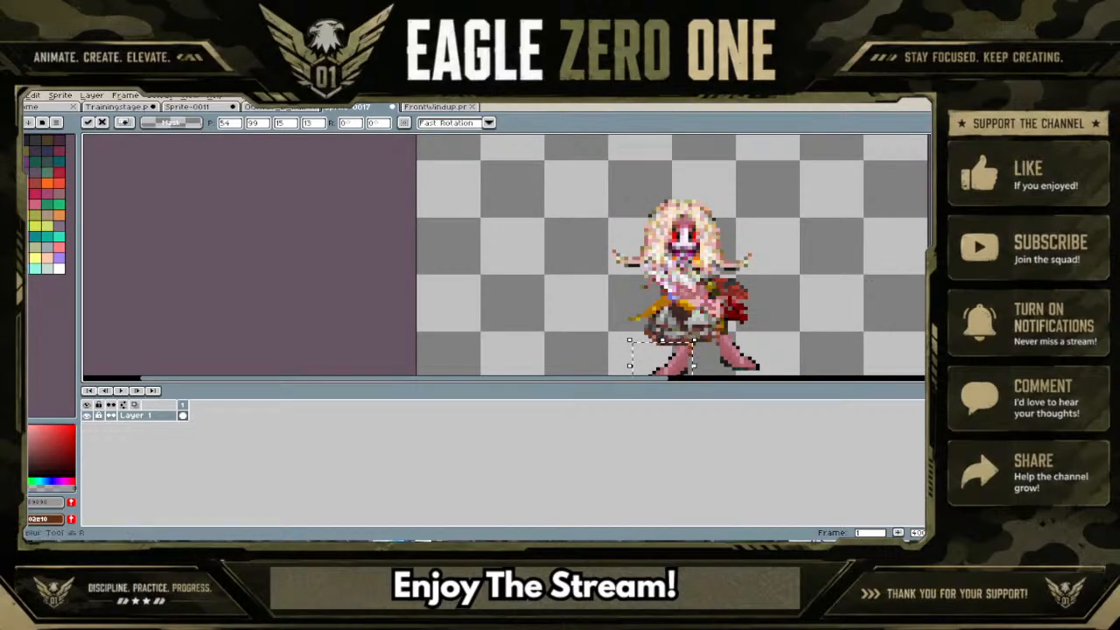
{"action": "left_click_drag", "start_coordinate": [929, 268], "coordinate": [929, 290]}
{"action": "left_click_drag", "start_coordinate": [671, 308], "coordinate": [667, 309]}
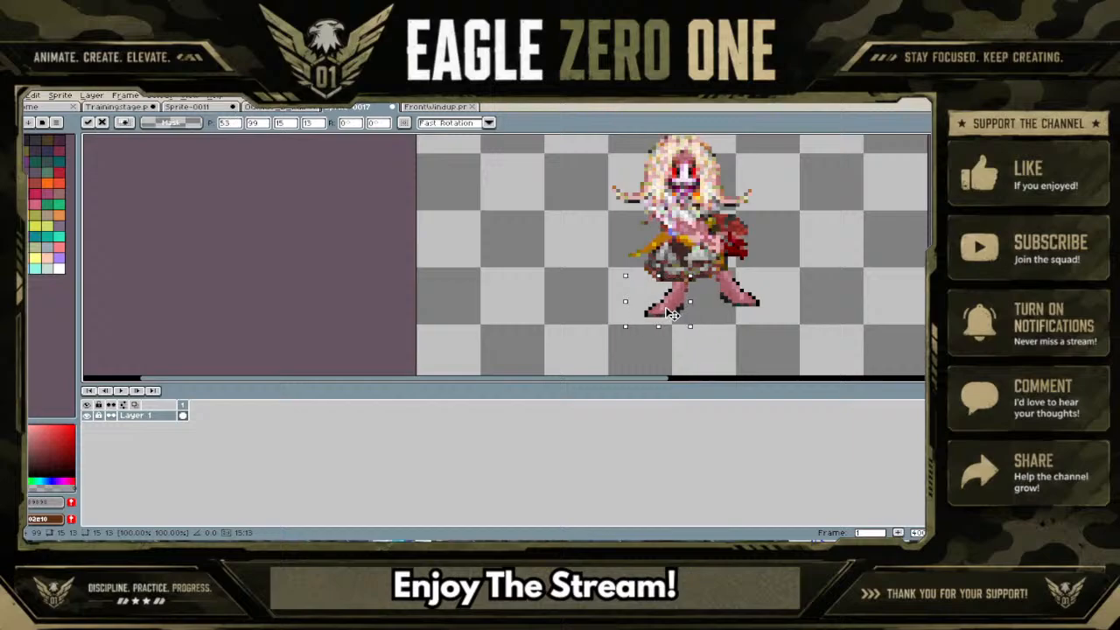
{"action": "key", "text": "Up"}
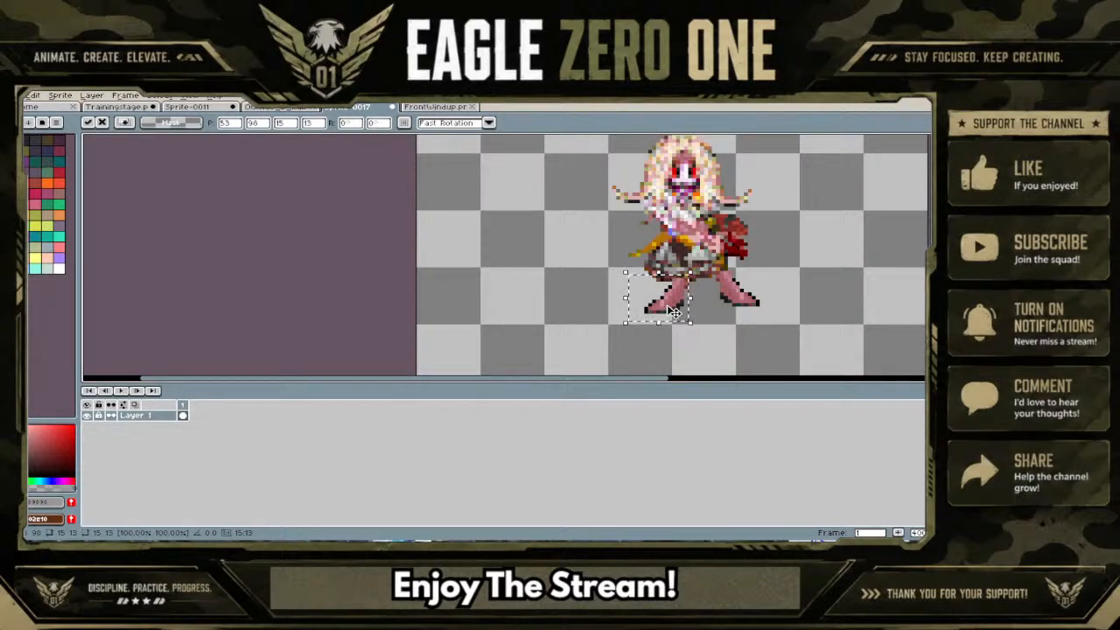
{"action": "key", "text": "Return"}
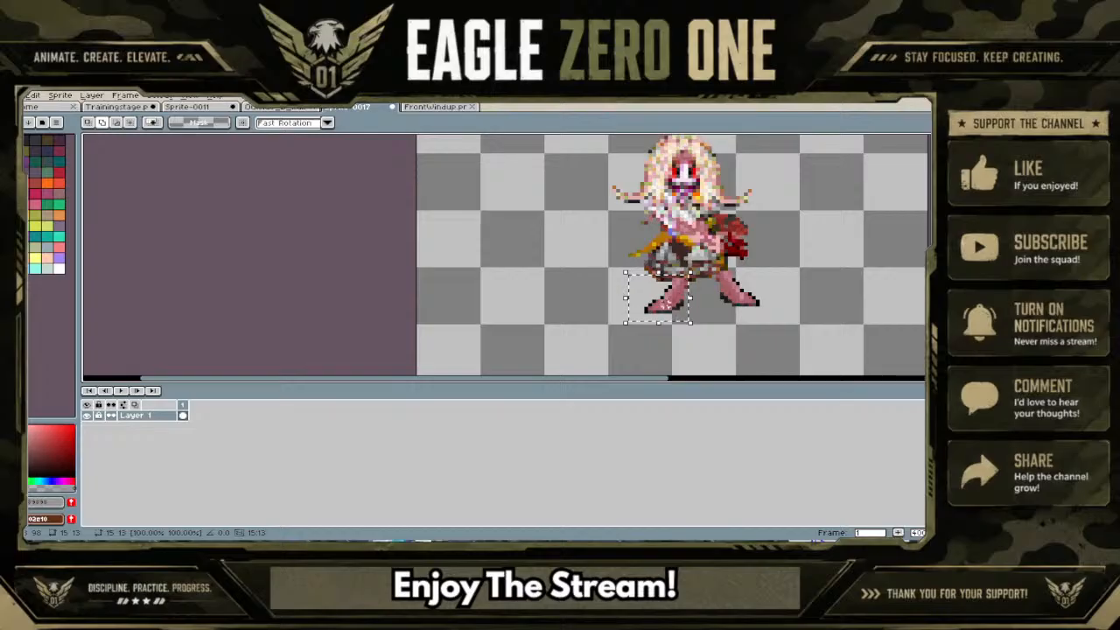
Try moving the leg pieces sideways, and undo those moves together with the flipped left leg
{"action": "left_click_drag", "start_coordinate": [674, 313], "coordinate": [731, 312]}
{"action": "scroll", "coordinate": [730, 312], "scroll_direction": "up", "scroll_amount": 1}
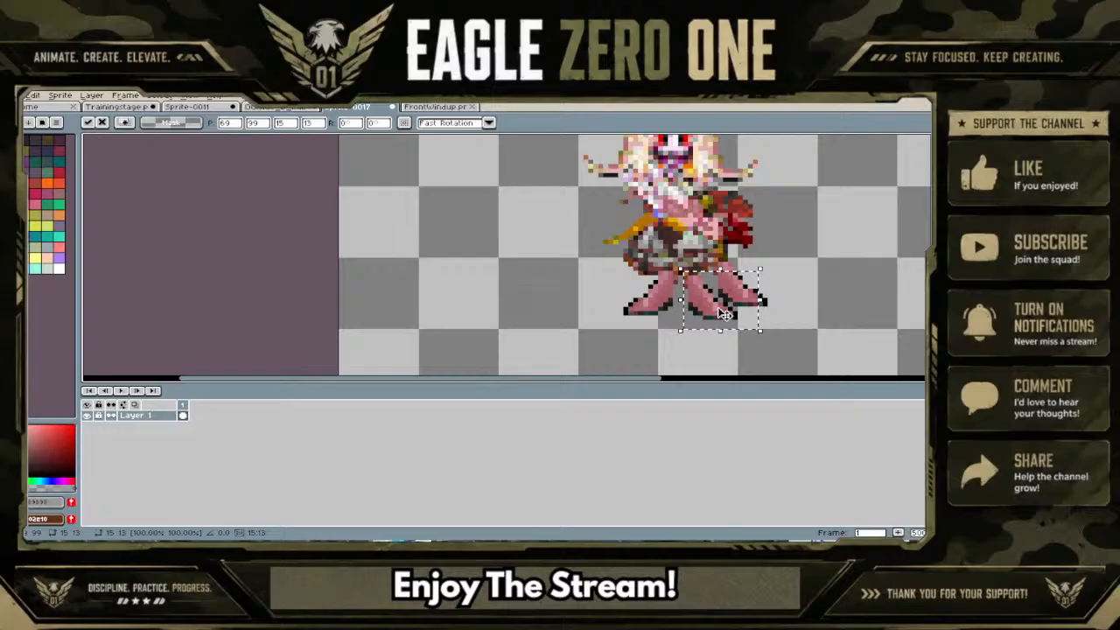
{"action": "key", "text": "ctrl+z"}
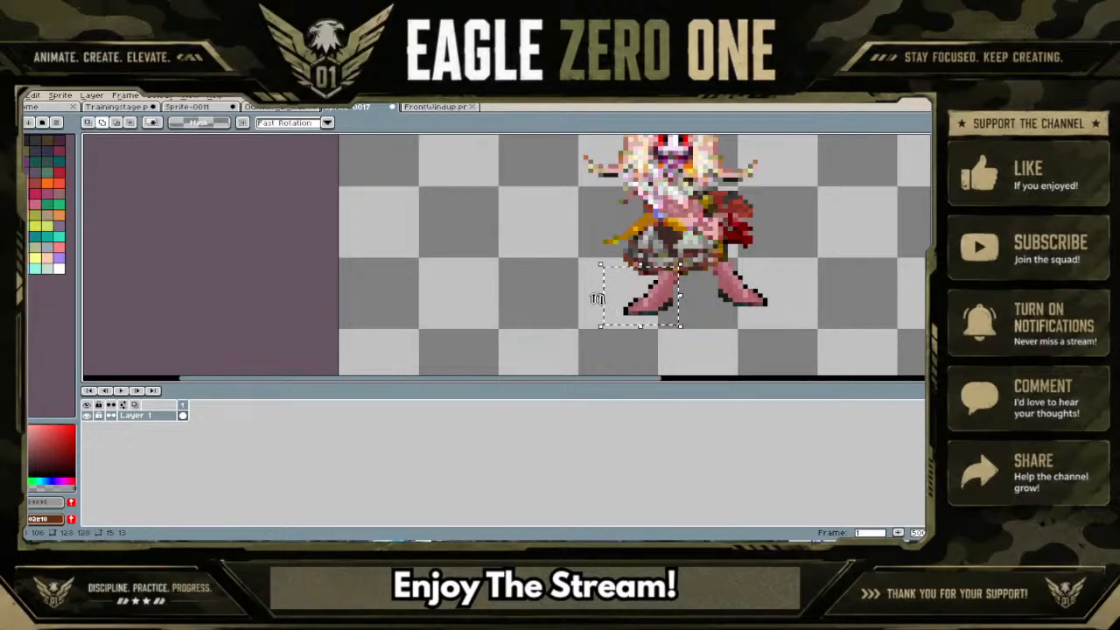
{"action": "key", "text": "ctrl+y"}
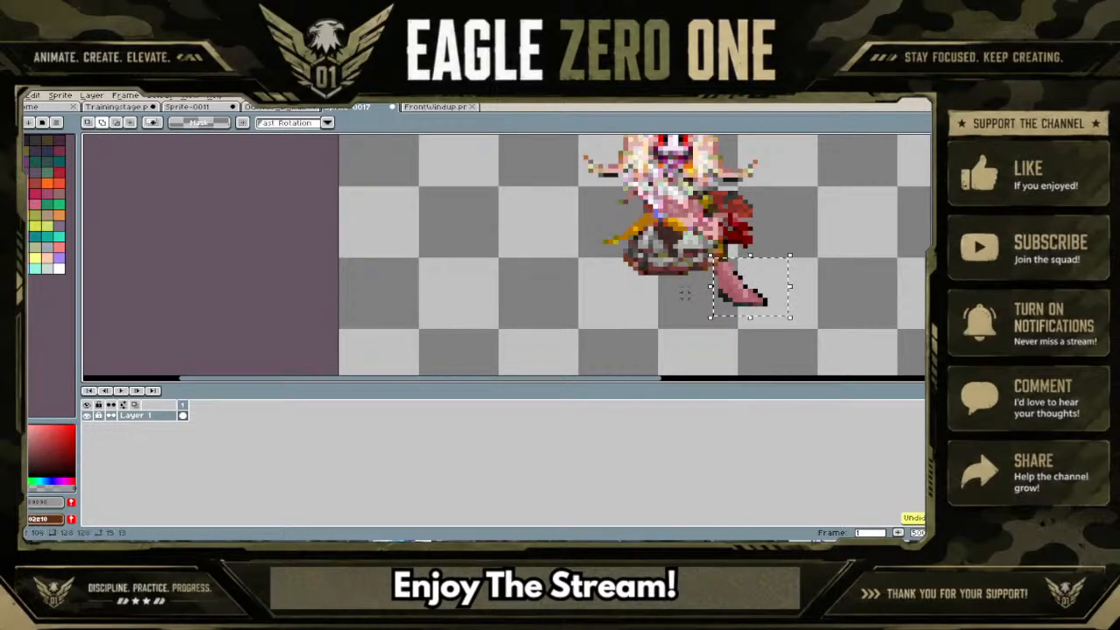
{"action": "left_click_drag", "start_coordinate": [741, 290], "coordinate": [782, 286]}
{"action": "key", "text": "ctrl+z"}
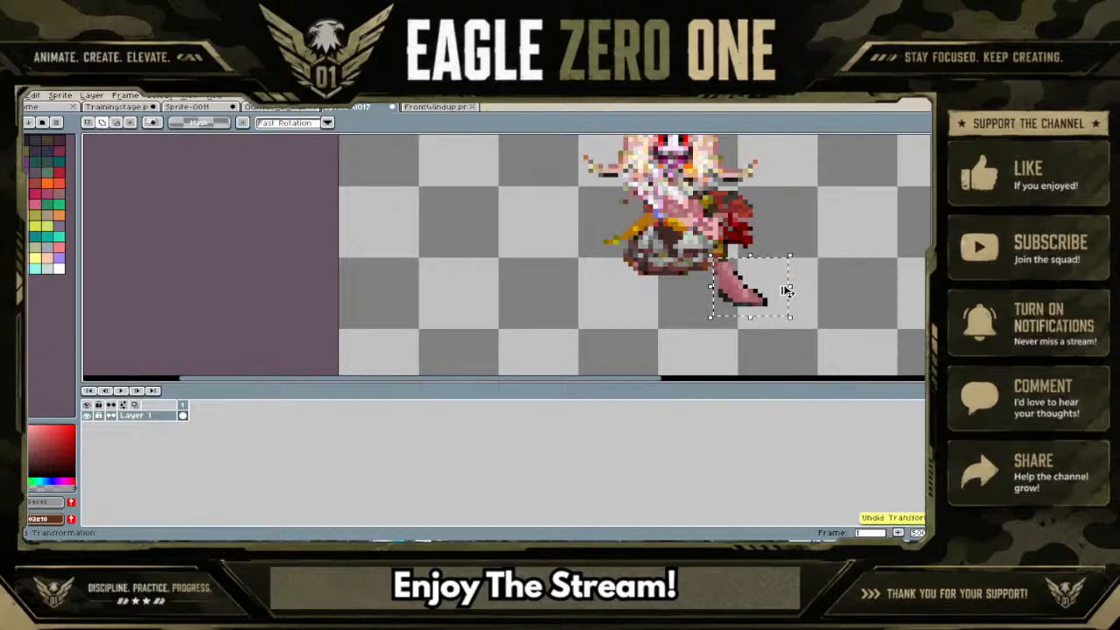
Place a horizontally flipped copy of the leg beside the character at position 41, 98 and narrow it to 11 × 13 px
{"action": "left_click_drag", "start_coordinate": [788, 291], "coordinate": [542, 301]}
{"action": "key", "text": "shift+h"}
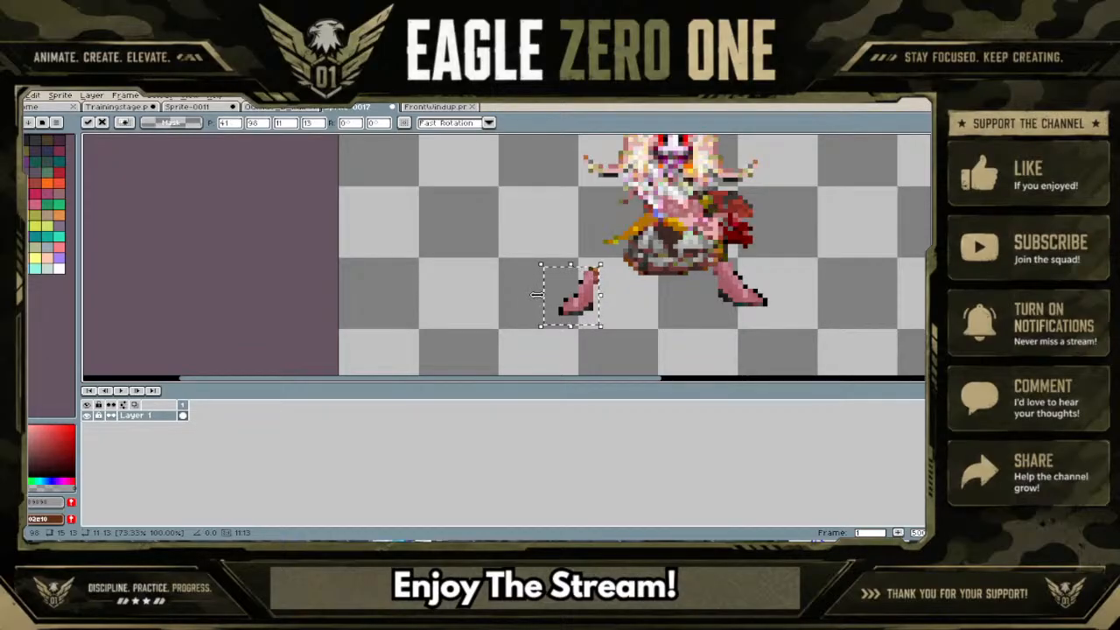
{"action": "key", "text": "Return"}
Paste a horizontally flipped copy of the narrowed leg at position 50, 98 so both form a pair
{"action": "key", "text": "ctrl+c"}
{"action": "key", "text": "ctrl+v"}
{"action": "key", "text": "shift+h"}
{"action": "left_click_drag", "start_coordinate": [568, 301], "coordinate": [611, 301]}
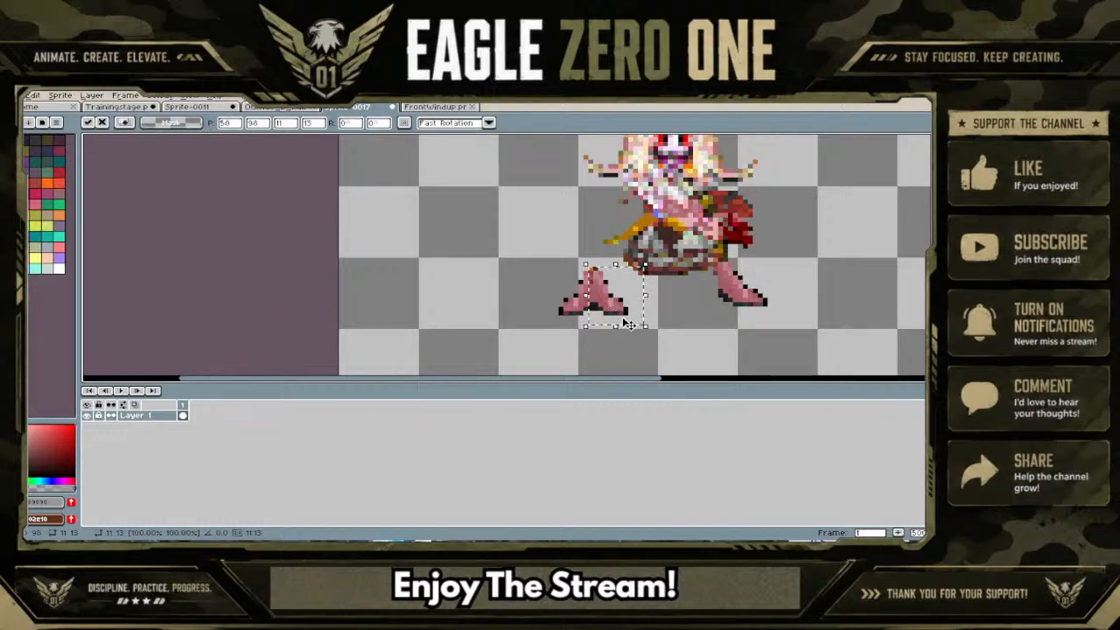
{"action": "key", "text": "Return"}
Select the leg pair, try shifting it towards the skirt, and undo each of those moves
{"action": "left_click_drag", "start_coordinate": [654, 335], "coordinate": [537, 262]}
{"action": "left_click_drag", "start_coordinate": [595, 295], "coordinate": [677, 299]}
{"action": "key", "text": "ctrl+z"}
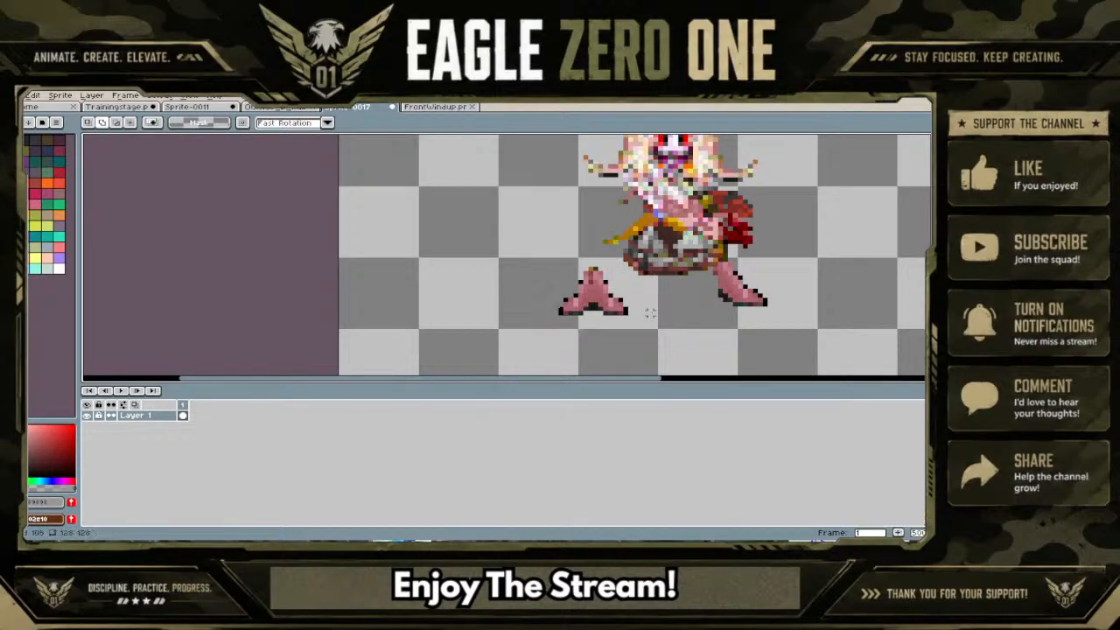
{"action": "left_click_drag", "start_coordinate": [651, 339], "coordinate": [544, 262]}
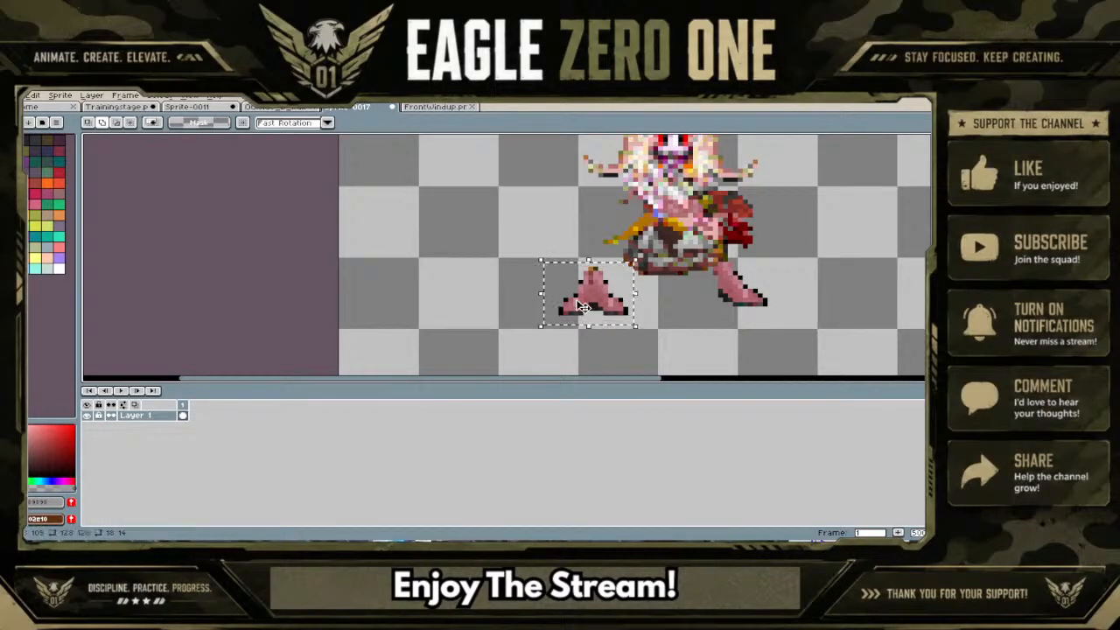
{"action": "left_click_drag", "start_coordinate": [587, 293], "coordinate": [645, 312]}
{"action": "left_click", "coordinate": [586, 281]}
{"action": "key", "text": "ctrl+z"}
{"action": "key", "text": "ctrl+z"}
Try placing the leg pair under the skirt at position 60, 96, then undo the placement and clear the selection
{"action": "left_click_drag", "start_coordinate": [587, 281], "coordinate": [690, 306]}
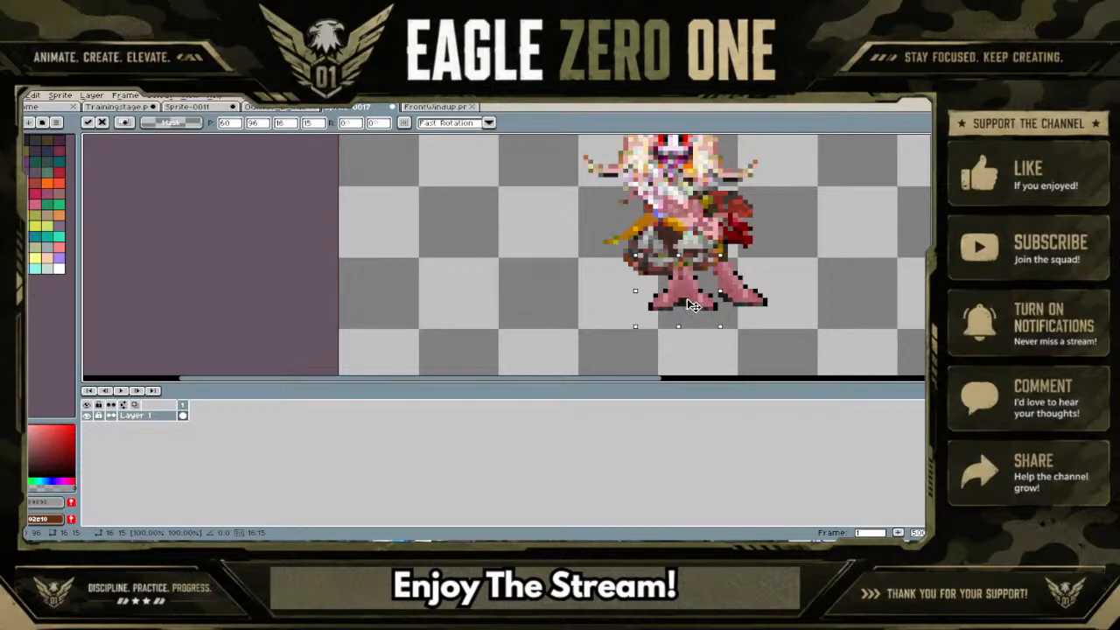
{"action": "key", "text": "Return"}
{"action": "scroll", "coordinate": [686, 303], "scroll_direction": "up", "scroll_amount": 1}
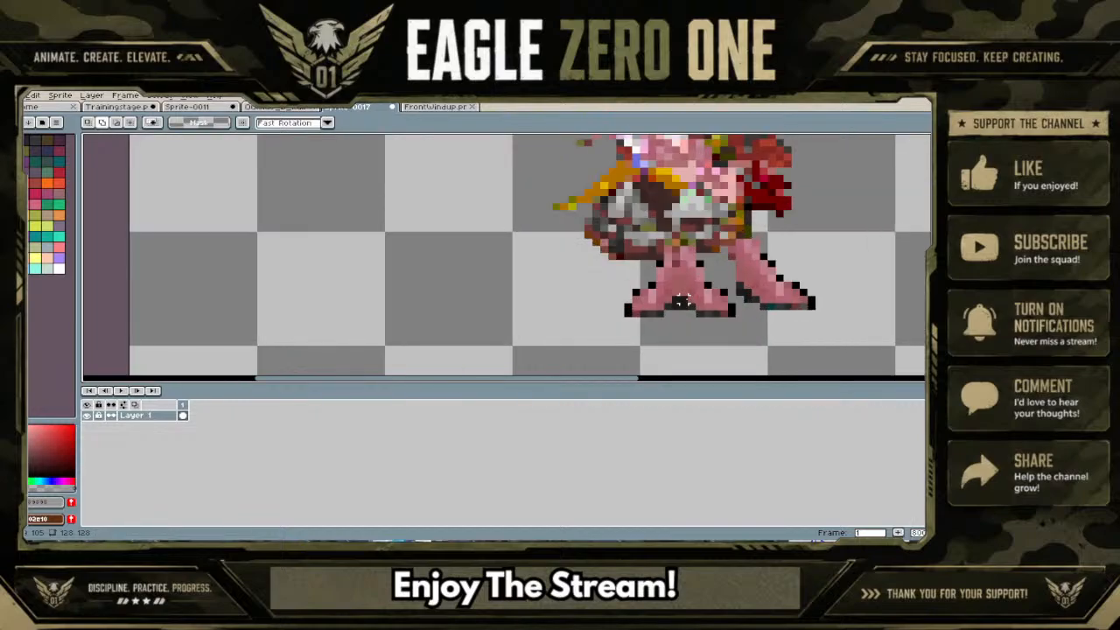
{"action": "key", "text": "ctrl+z"}
{"action": "key", "text": "ctrl+z"}
{"action": "key", "text": "ctrl+d"}
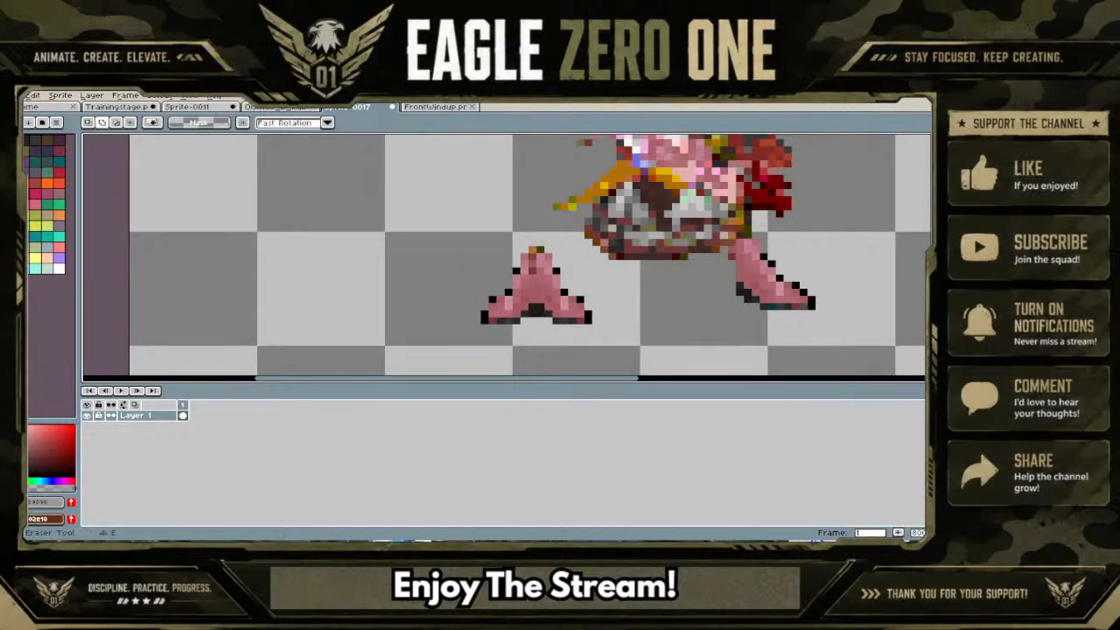
Erase the narrow upper tip of the leg pair
{"action": "key", "text": "e"}
{"action": "left_click_drag", "start_coordinate": [115, 126], "coordinate": [110, 139]}
{"action": "mouse_move", "coordinate": [537, 254]}
{"action": "left_mouse_down"}
{"action": "mouse_move", "coordinate": [513, 246]}
{"action": "mouse_move", "coordinate": [542, 243]}
{"action": "mouse_move", "coordinate": [532, 247]}
{"action": "left_mouse_up"}
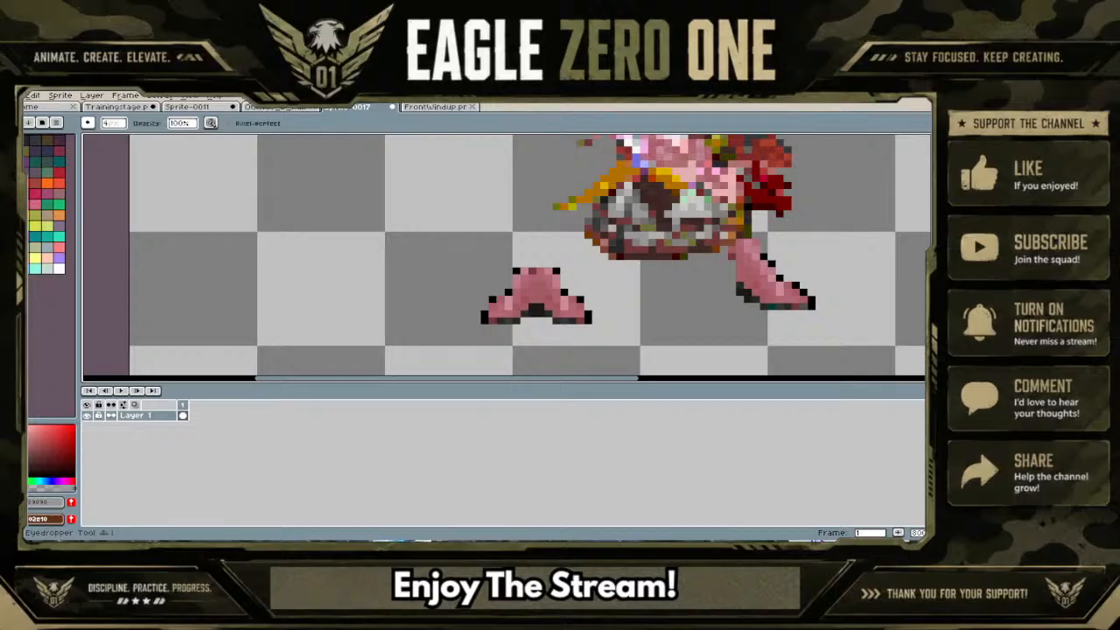
Draw a dividing line down the middle of the leg pair in the dark colour sampled from its outline, redoing the first stroke
{"action": "left_click", "coordinate": [922, 214]}
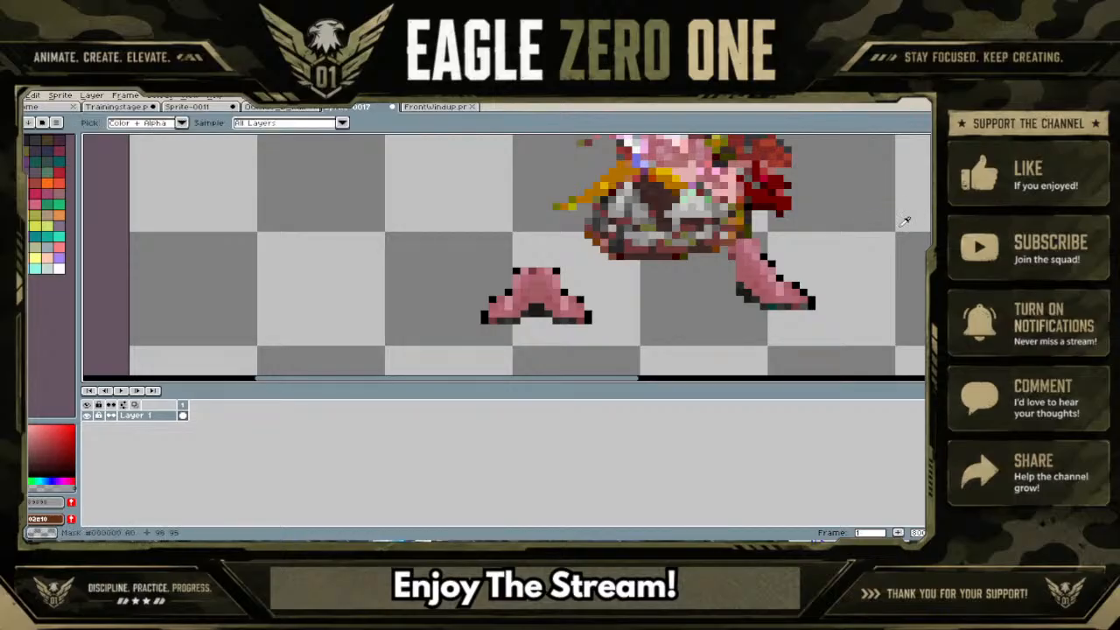
{"action": "left_click", "coordinate": [537, 306]}
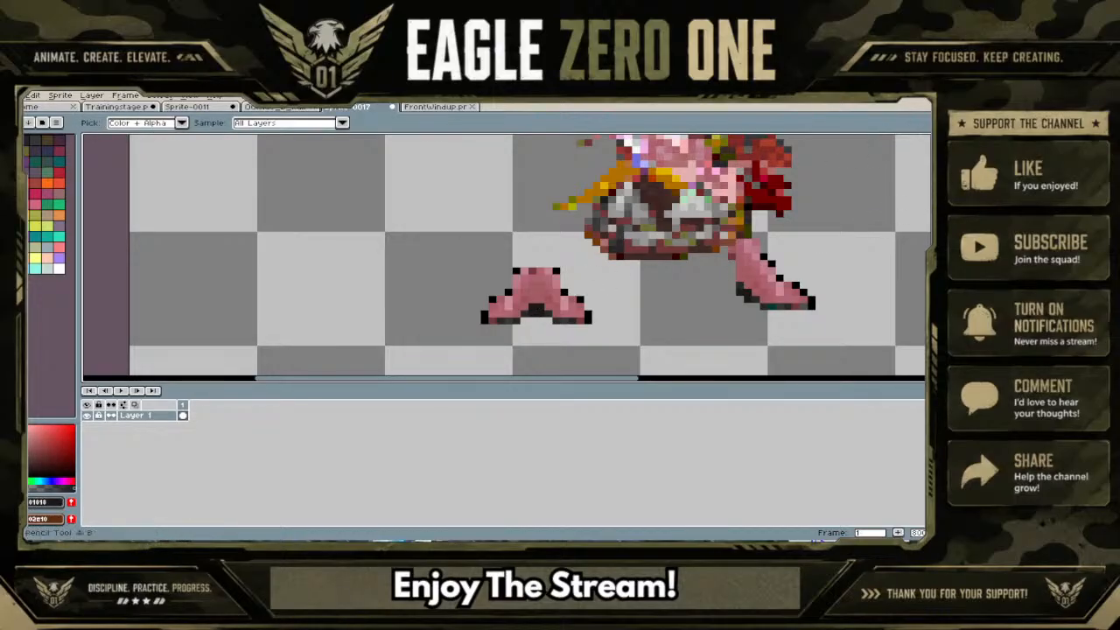
{"action": "key", "text": "b"}
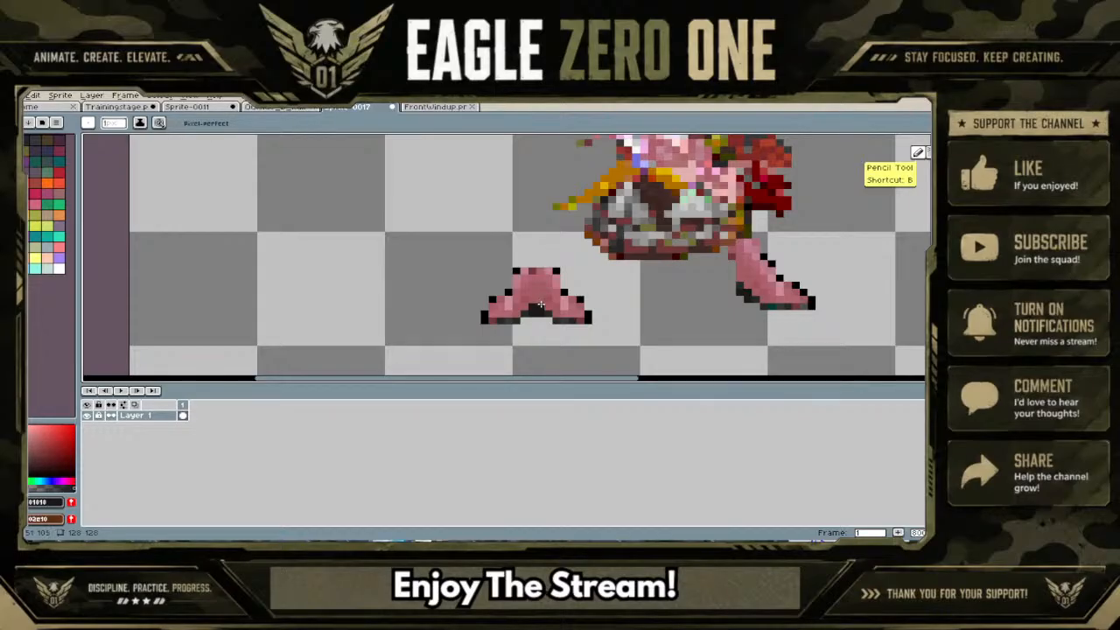
{"action": "left_click_drag", "start_coordinate": [537, 302], "coordinate": [538, 274]}
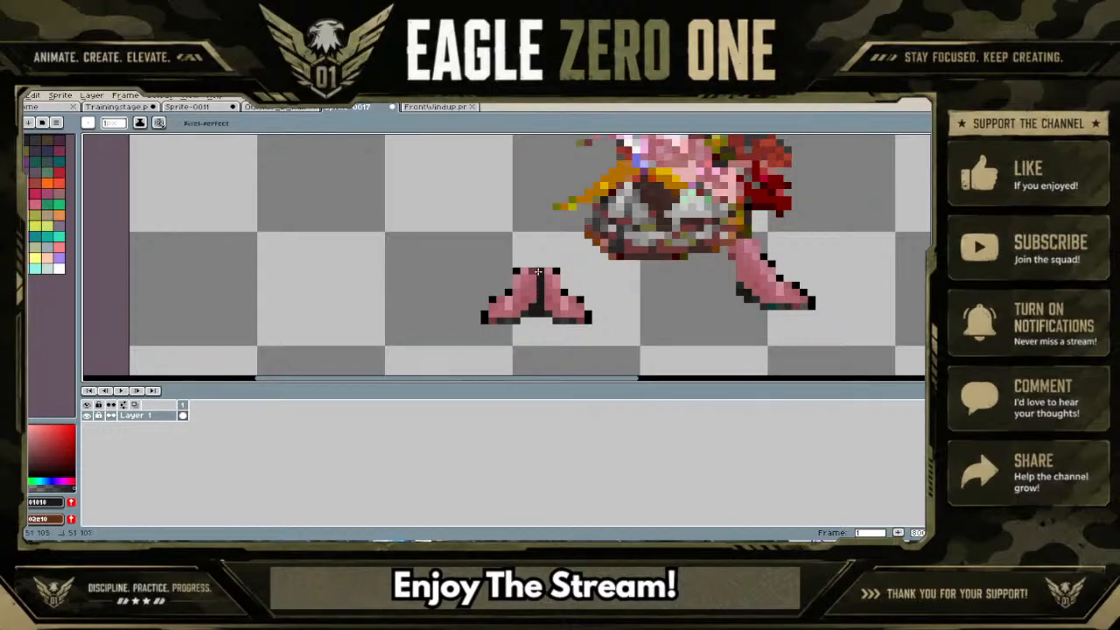
{"action": "key", "text": "ctrl+z"}
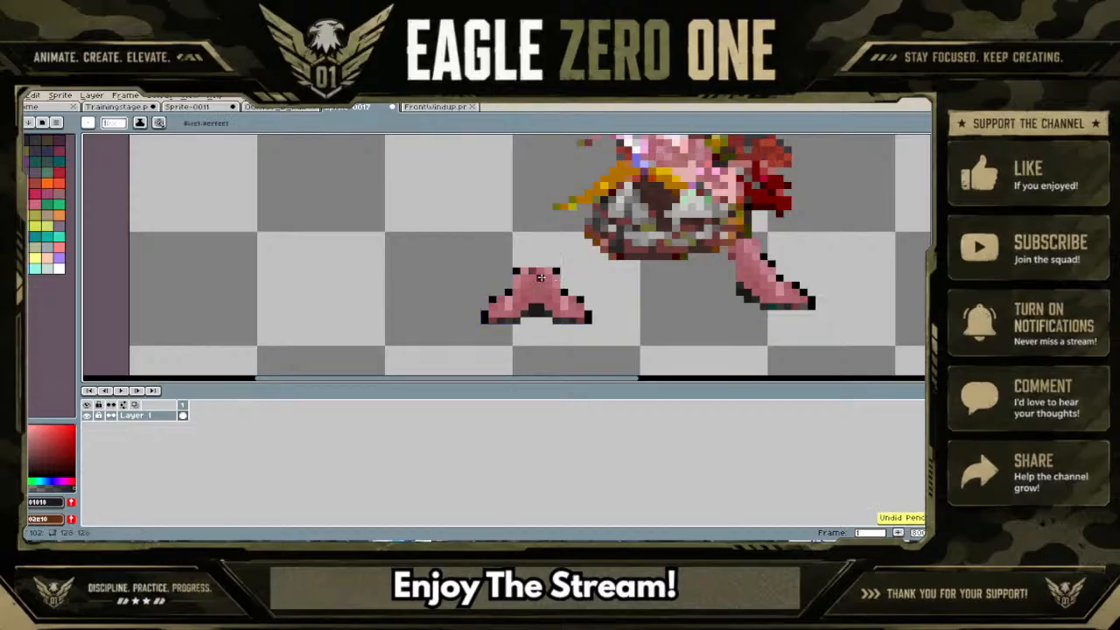
{"action": "left_click_drag", "start_coordinate": [533, 270], "coordinate": [538, 302]}
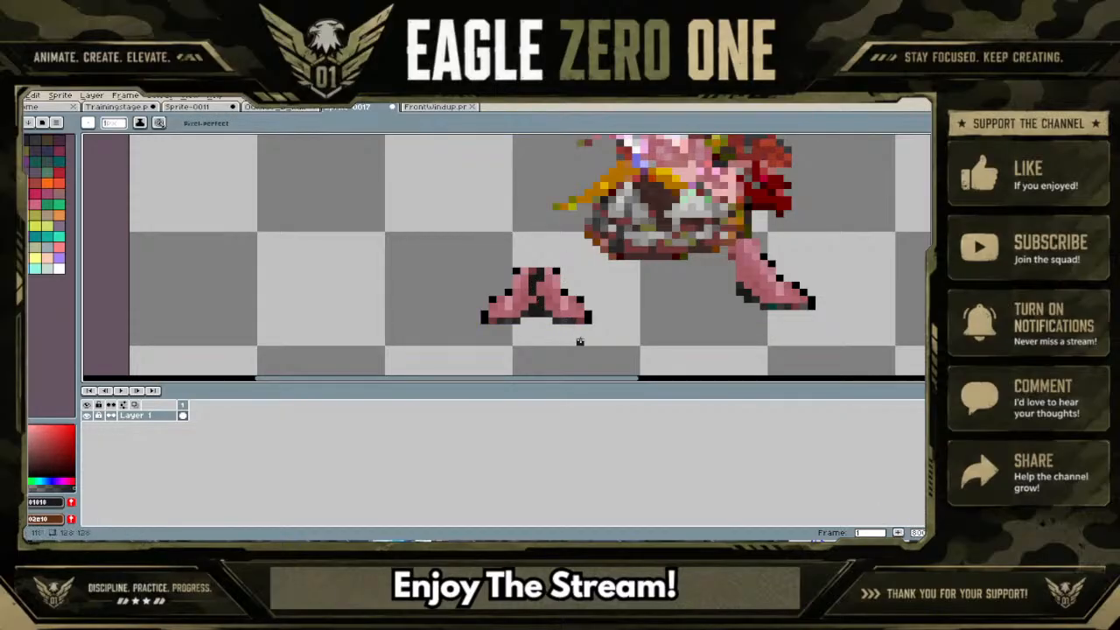
Select the leg pair with an 18 × 12 px rectangle, try it under the skirt at 60, 98, and move it away to 28, 100
{"action": "key", "text": "m"}
{"action": "left_click_drag", "start_coordinate": [618, 346], "coordinate": [475, 261]}
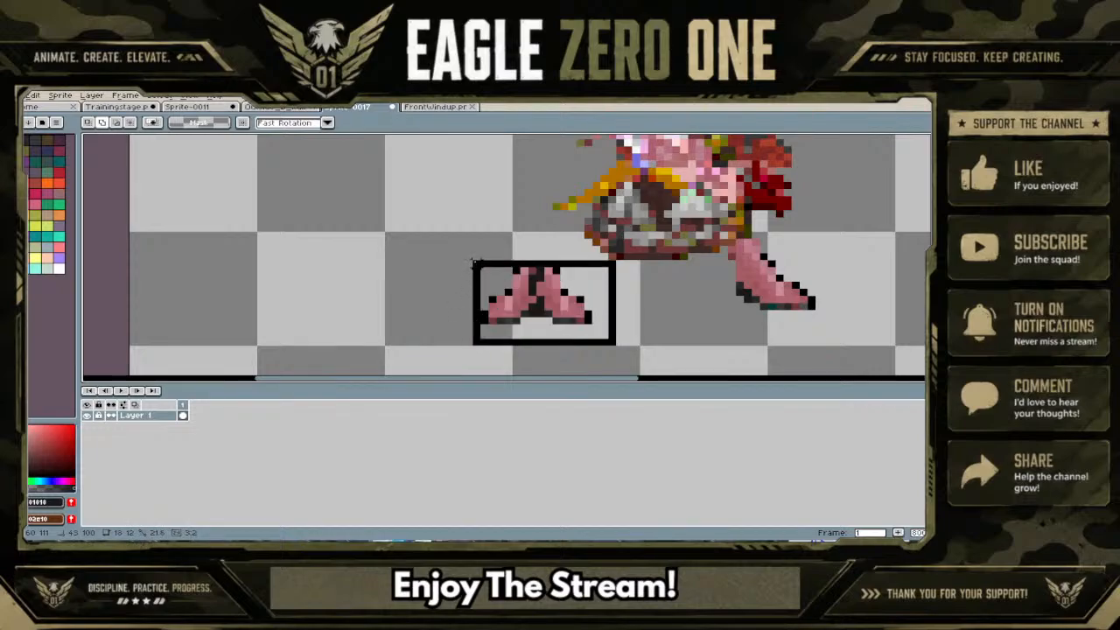
{"action": "left_click_drag", "start_coordinate": [524, 299], "coordinate": [665, 284]}
{"action": "scroll", "coordinate": [665, 285], "scroll_direction": "down", "scroll_amount": 2}
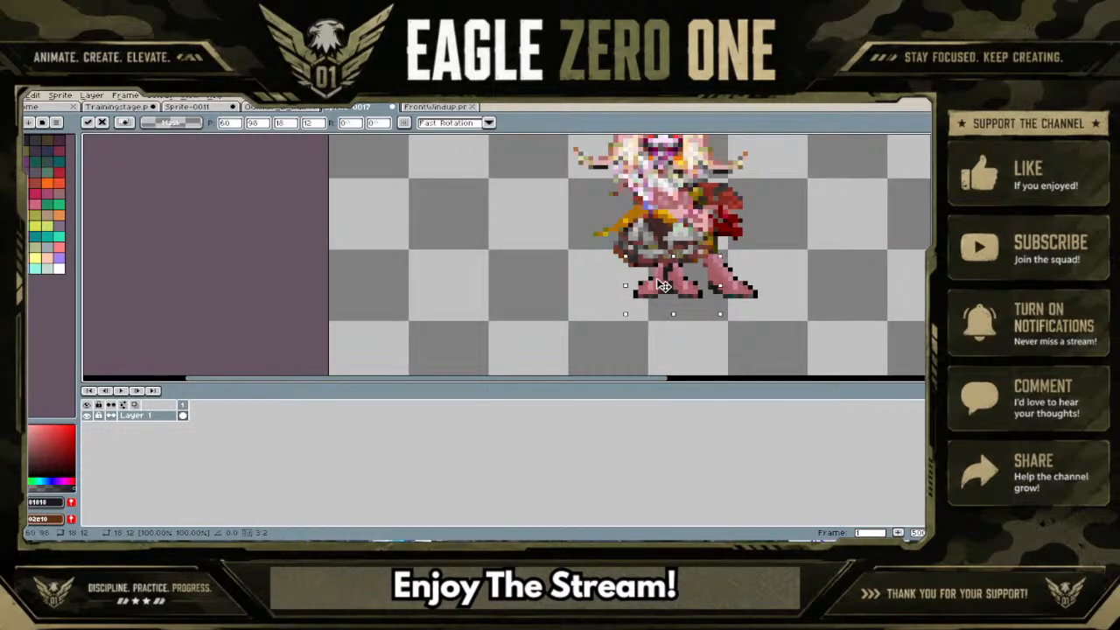
{"action": "left_click_drag", "start_coordinate": [661, 281], "coordinate": [496, 289]}
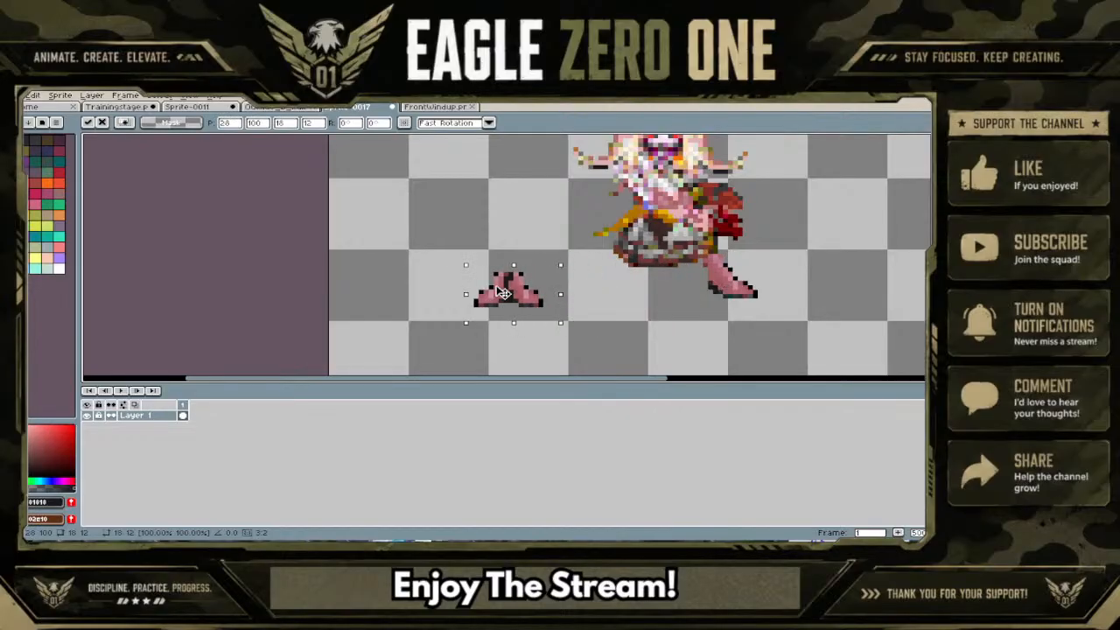
Undo the leg pair's moves, dividing line, erasing and flipped copy, back to the single narrowed leg beside the character
{"action": "key", "text": "ctrl+z"}
{"action": "key", "text": "ctrl+z"}
{"action": "key", "text": "ctrl+z"}
{"action": "key", "text": "ctrl+z"}
{"action": "key", "text": "ctrl+z"}
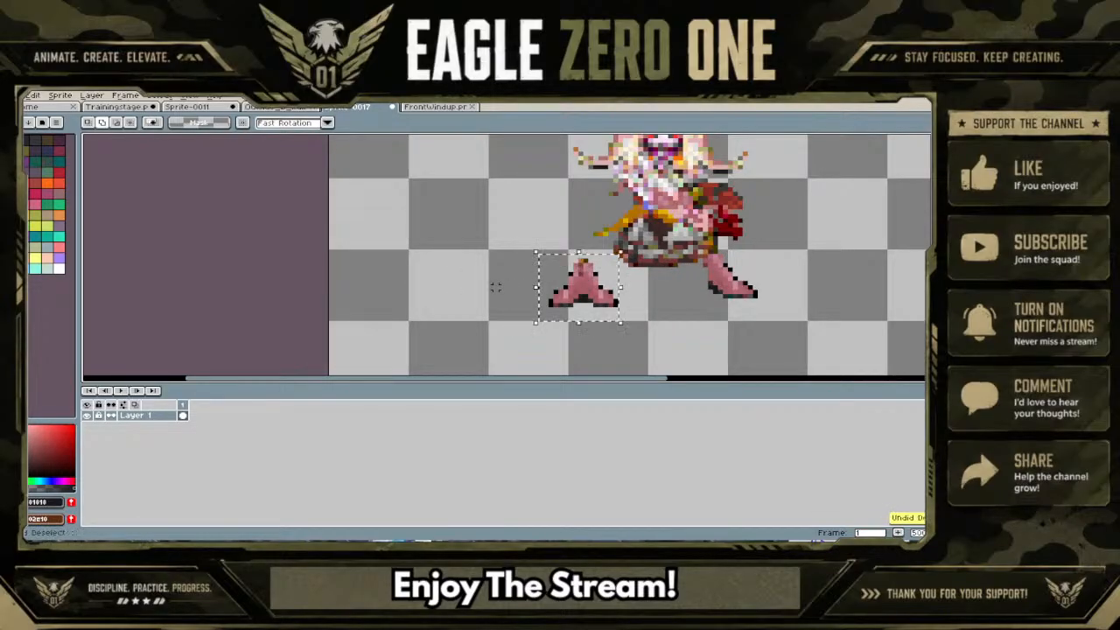
{"action": "key", "text": "ctrl+z"}
{"action": "key", "text": "ctrl+z"}
{"action": "key", "text": "ctrl+z"}
{"action": "key", "text": "ctrl+z"}
{"action": "key", "text": "ctrl+z"}
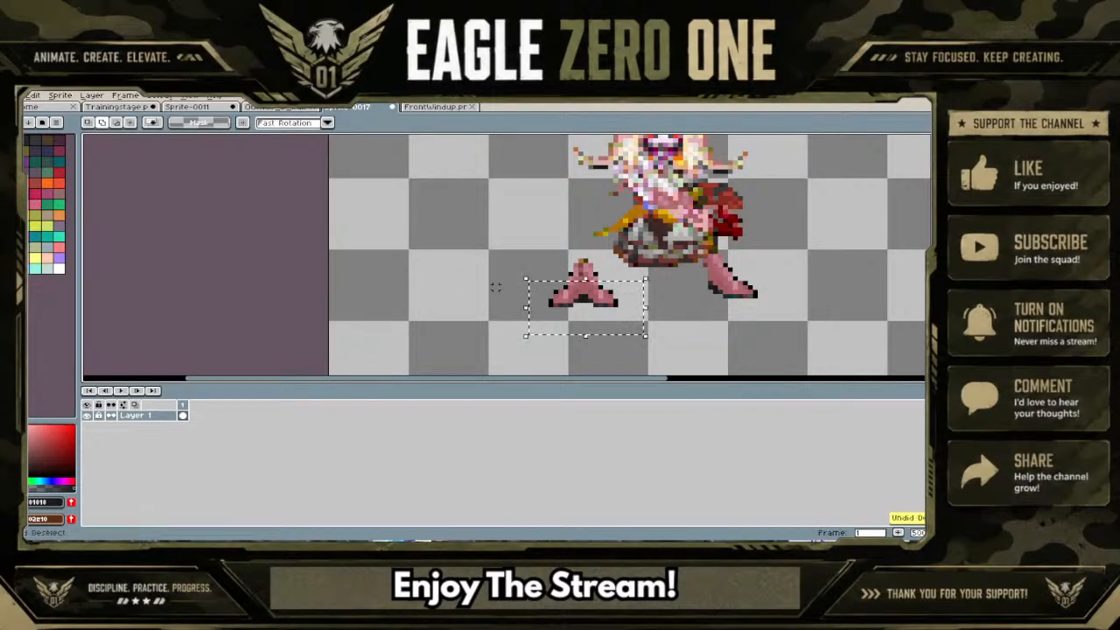
{"action": "key", "text": "ctrl+z"}
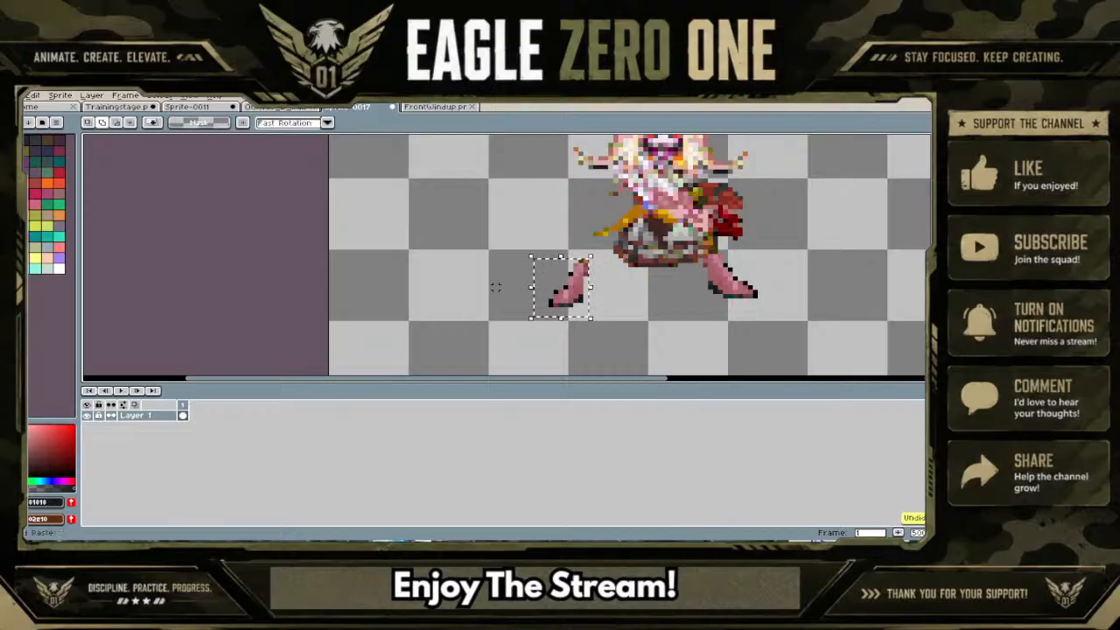
Move the single narrowed leg under the skirt to position 56, 99 and deselect it
{"action": "left_click_drag", "start_coordinate": [579, 297], "coordinate": [676, 298]}
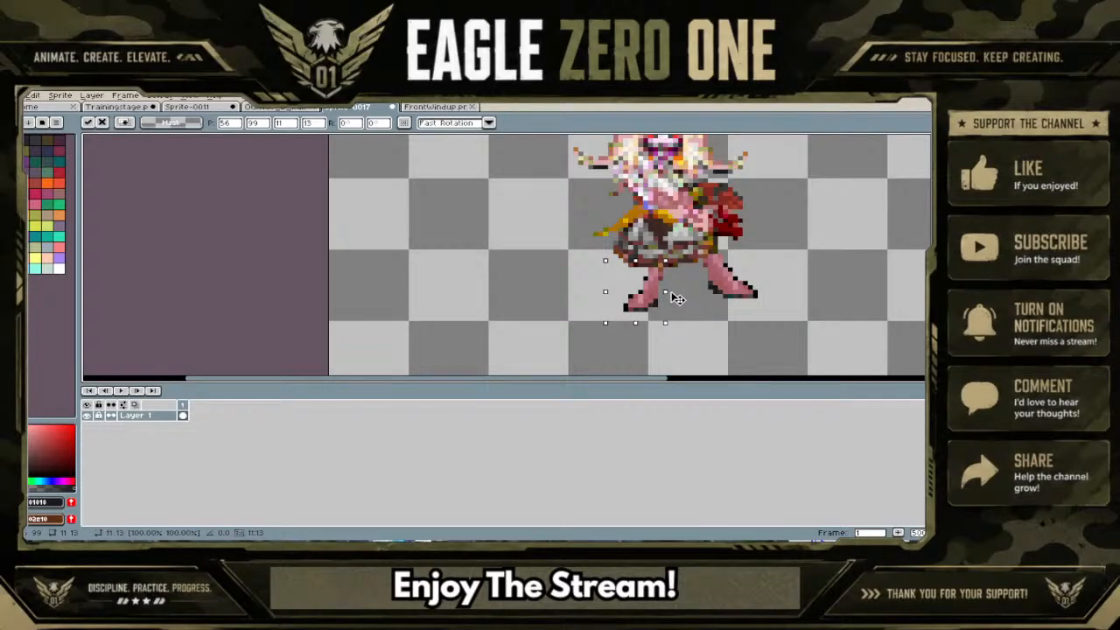
{"action": "key", "text": "ctrl+d"}
{"action": "scroll", "coordinate": [659, 282], "scroll_direction": "up", "scroll_amount": 2}
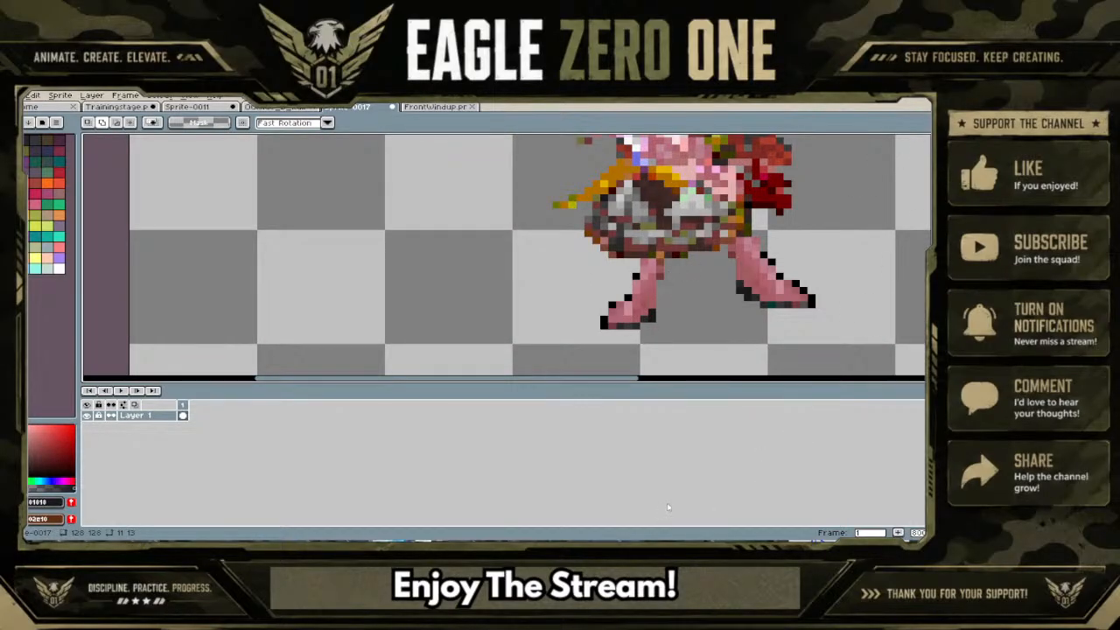
{"action": "scroll", "coordinate": [901, 237], "scroll_direction": "down", "scroll_amount": 4}
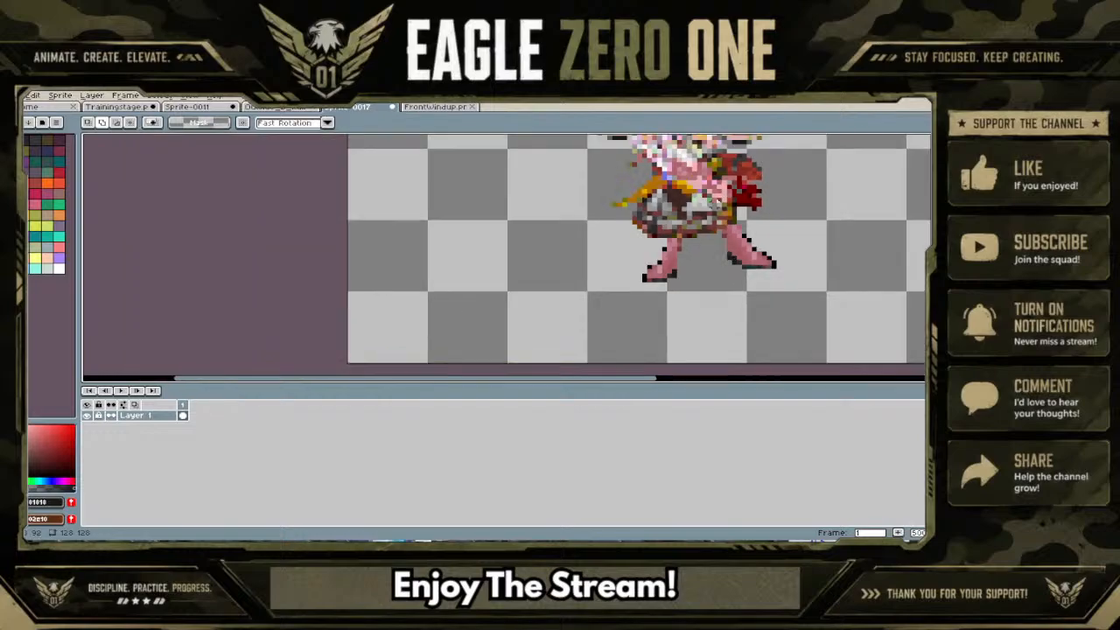
{"action": "left_click_drag", "start_coordinate": [934, 302], "coordinate": [924, 268]}
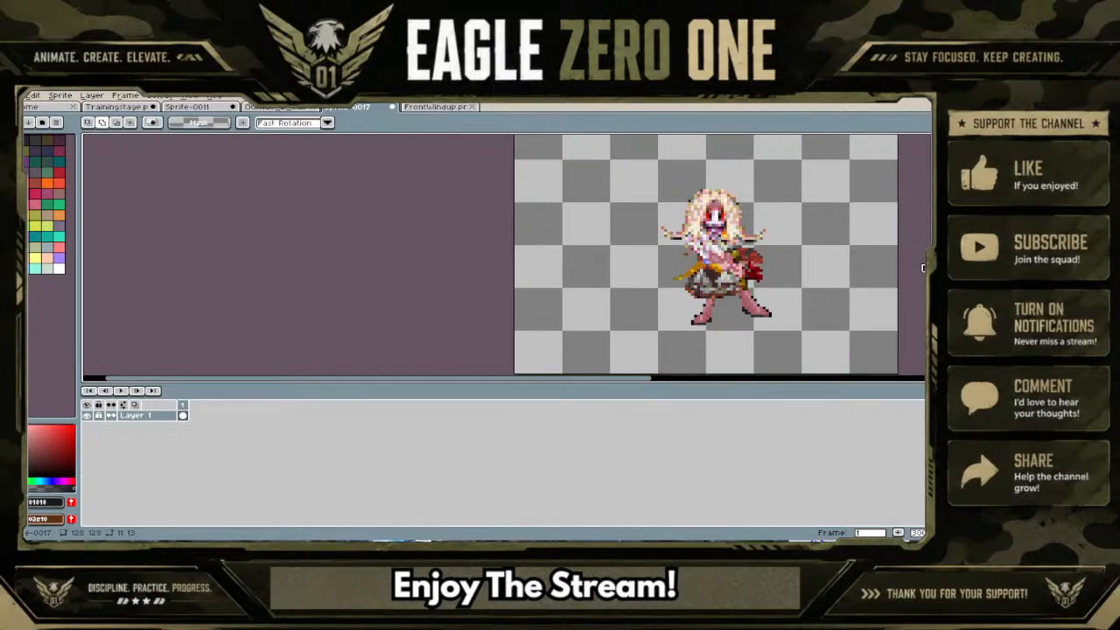
Widen the relocated leg up to the skirt with Pencil strokes in pink sampled from the leg, undoing the last stroke
{"action": "scroll", "coordinate": [744, 294], "scroll_direction": "up", "scroll_amount": 3}
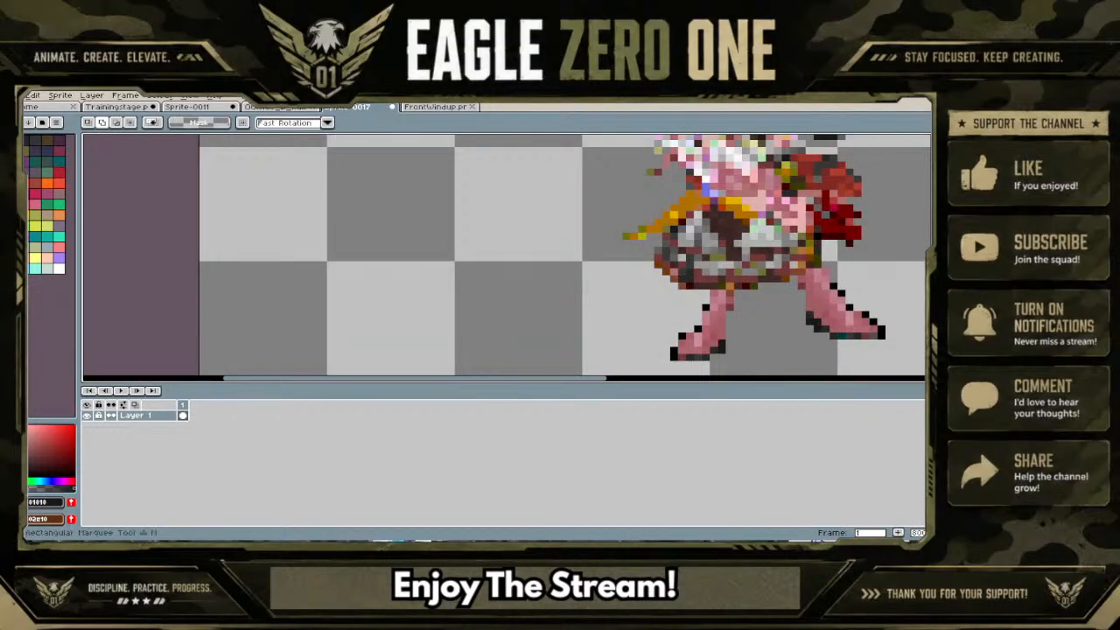
{"action": "key", "text": "e"}
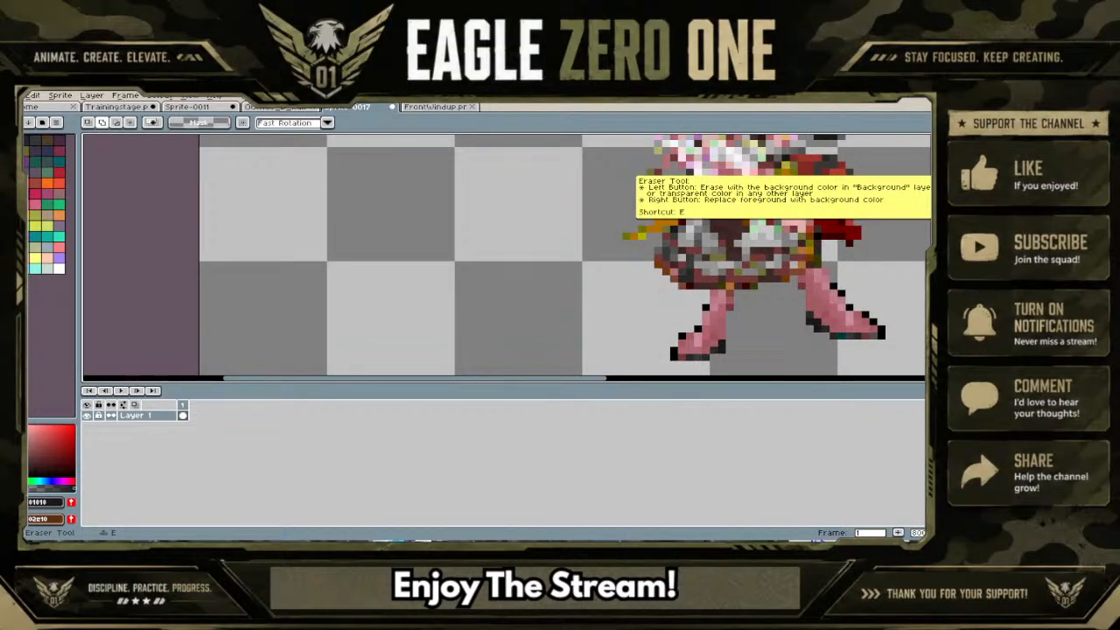
{"action": "left_click", "coordinate": [944, 183]}
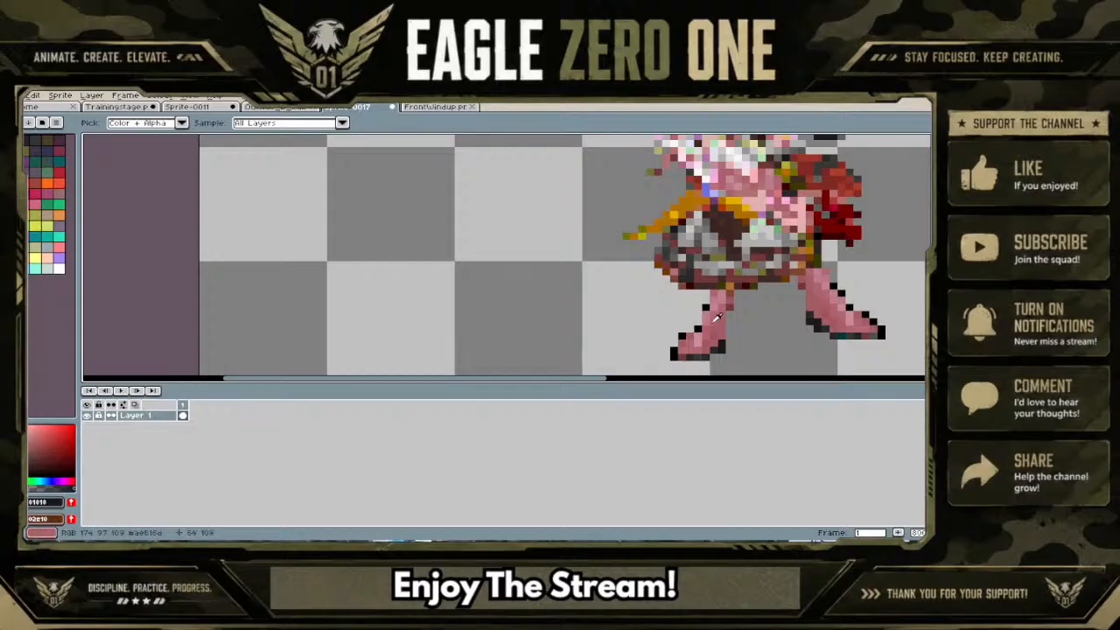
{"action": "left_click", "coordinate": [791, 282]}
{"action": "left_click", "coordinate": [917, 152]}
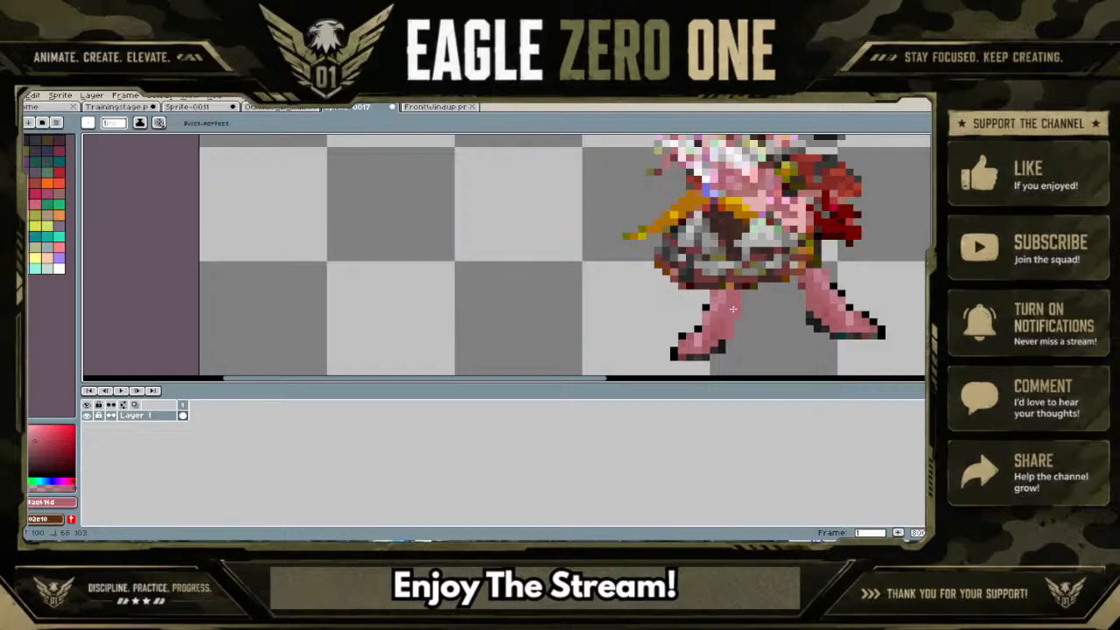
{"action": "scroll", "coordinate": [730, 323], "scroll_direction": "down", "scroll_amount": 2}
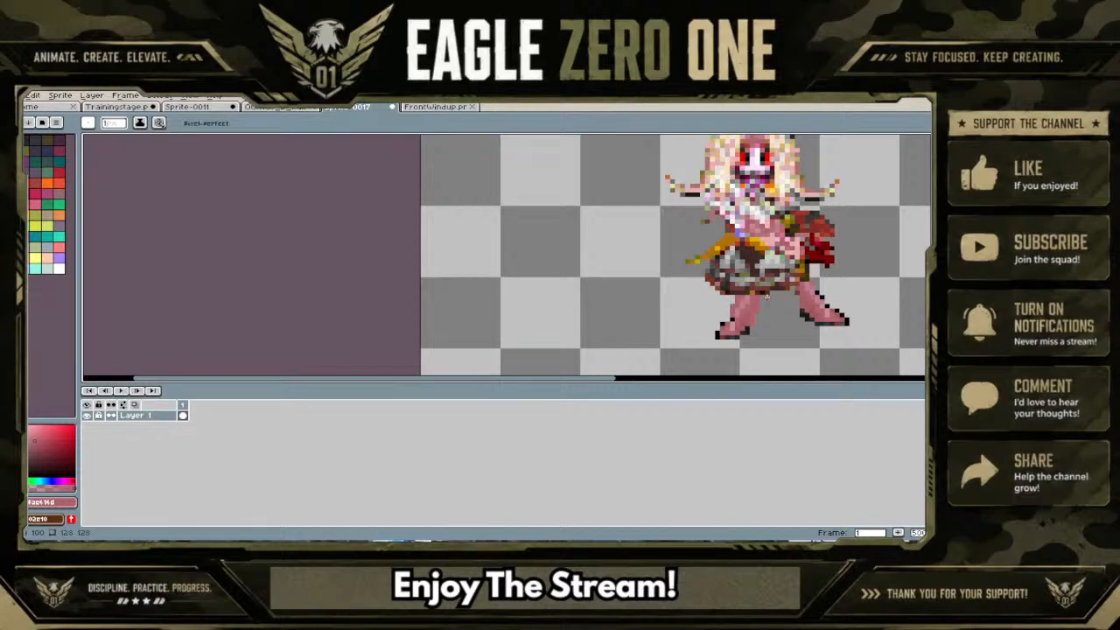
{"action": "key", "text": "ctrl+z"}
{"action": "scroll", "coordinate": [747, 301], "scroll_direction": "up", "scroll_amount": 2}
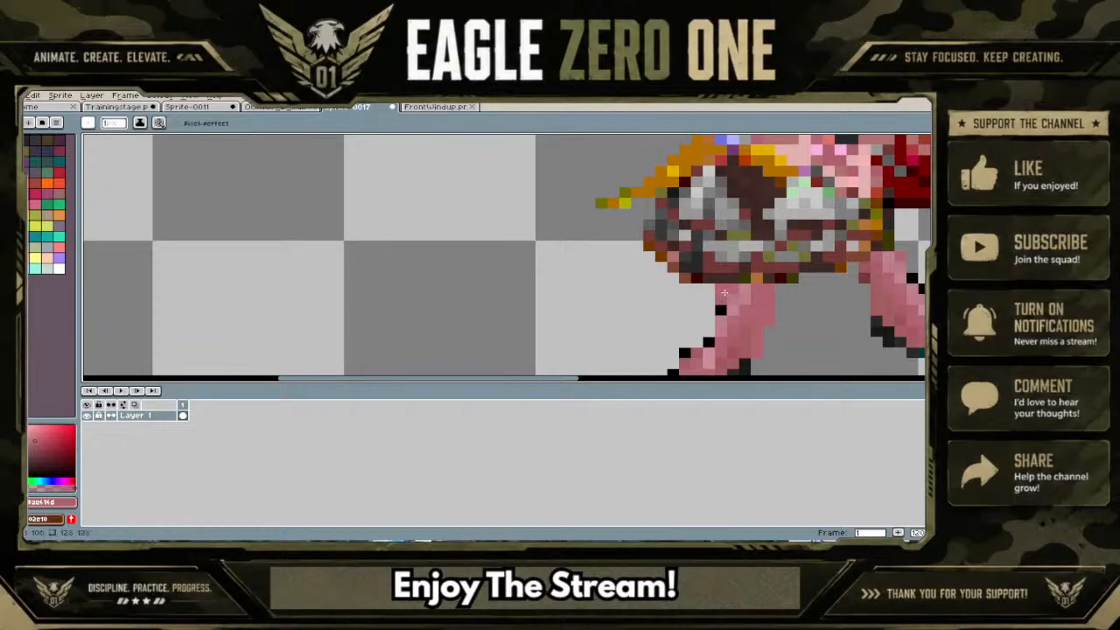
Erase the original right-hand leg completely, leaving only the reworked leg under the skirt
{"action": "scroll", "coordinate": [731, 297], "scroll_direction": "down", "scroll_amount": 3}
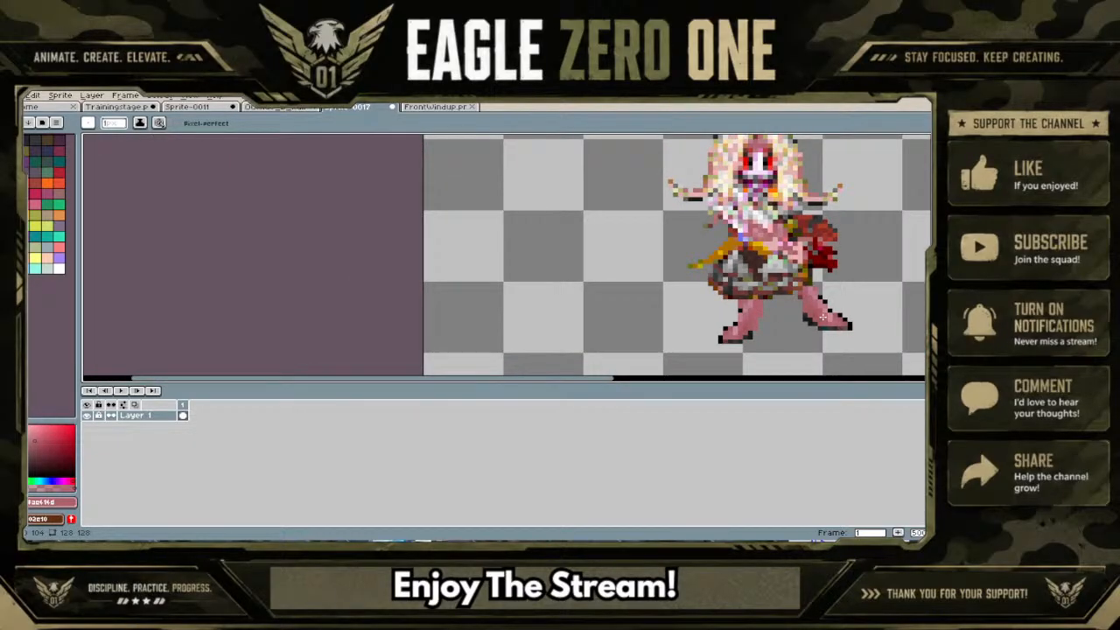
{"action": "scroll", "coordinate": [823, 317], "scroll_direction": "up", "scroll_amount": 3}
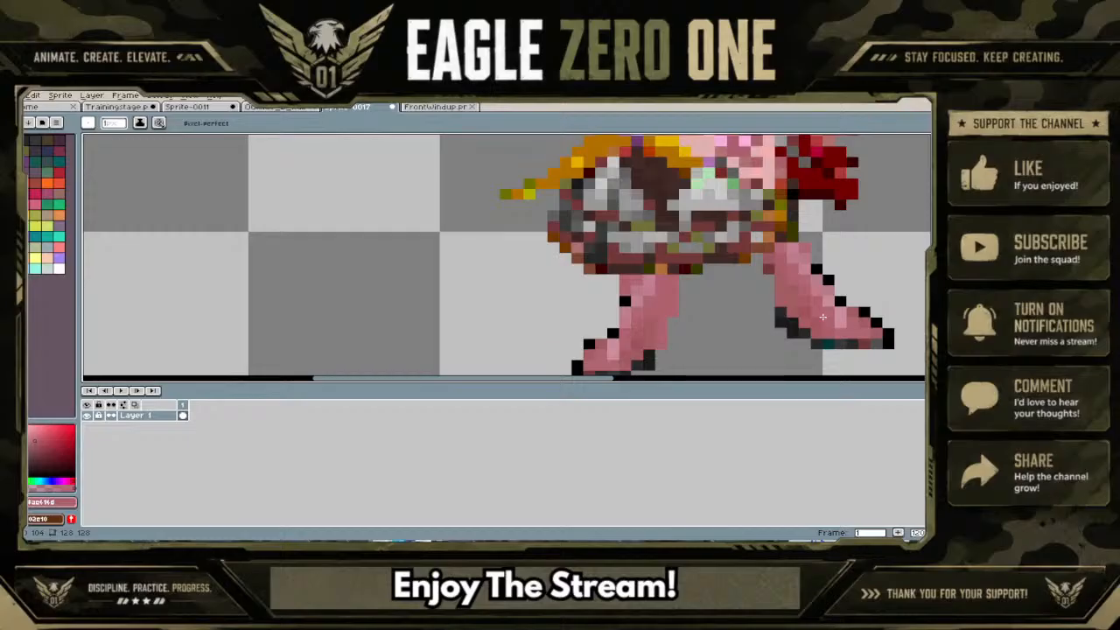
{"action": "left_click", "coordinate": [926, 144]}
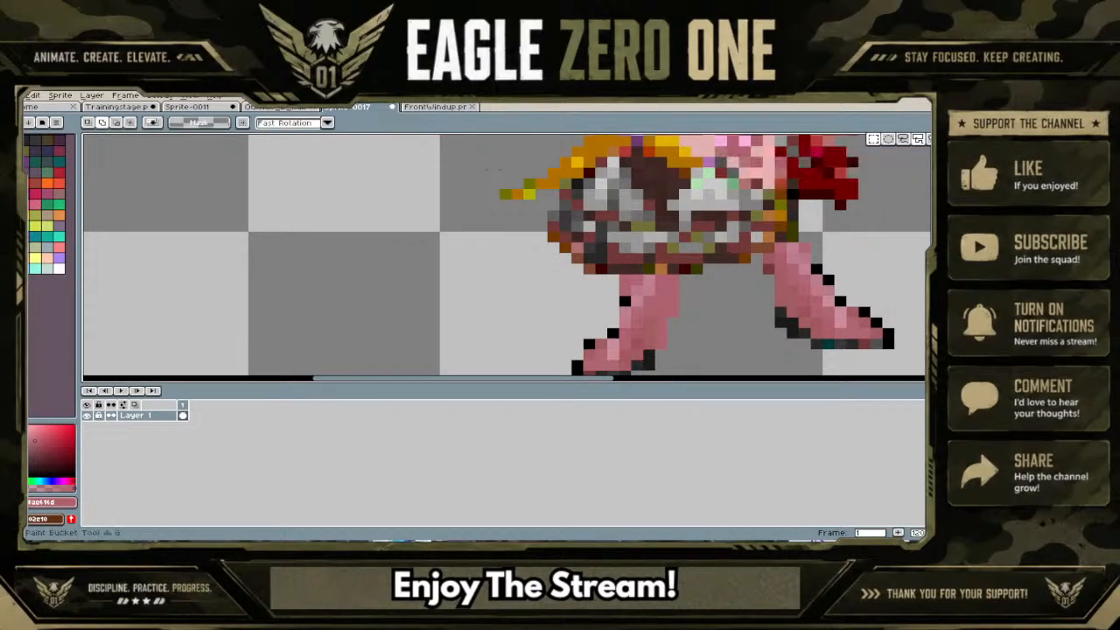
{"action": "key", "text": "b"}
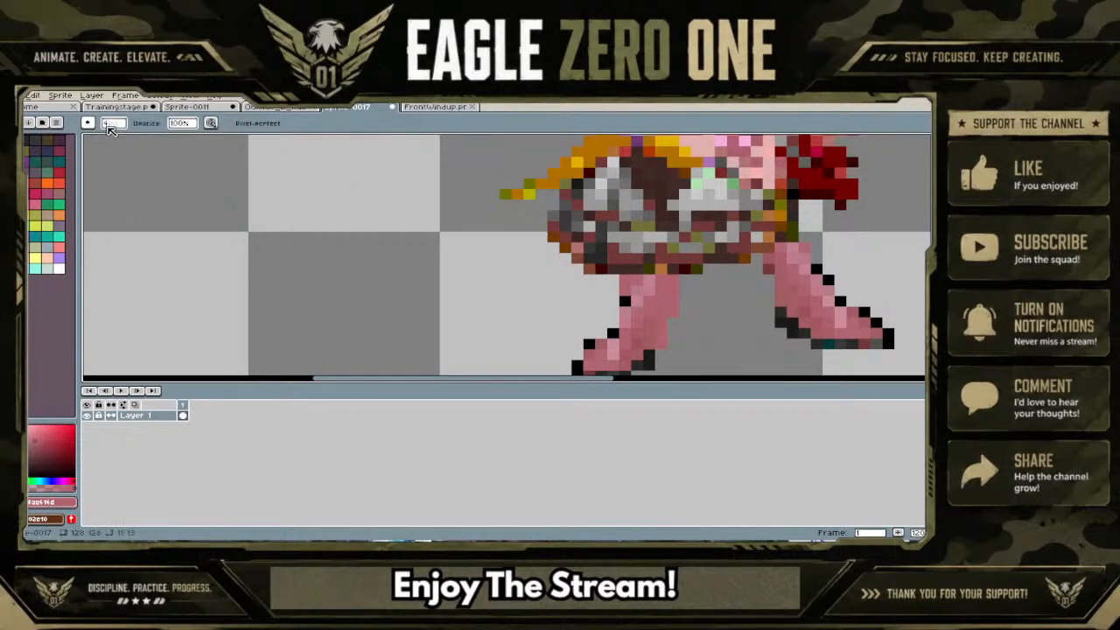
{"action": "mouse_move", "coordinate": [785, 266]}
{"action": "left_mouse_down"}
{"action": "mouse_move", "coordinate": [810, 306]}
{"action": "mouse_move", "coordinate": [834, 296]}
{"action": "mouse_move", "coordinate": [810, 296]}
{"action": "mouse_move", "coordinate": [797, 317]}
{"action": "mouse_move", "coordinate": [880, 335]}
{"action": "left_mouse_up"}
{"action": "scroll", "coordinate": [811, 331], "scroll_direction": "down", "scroll_amount": 2}
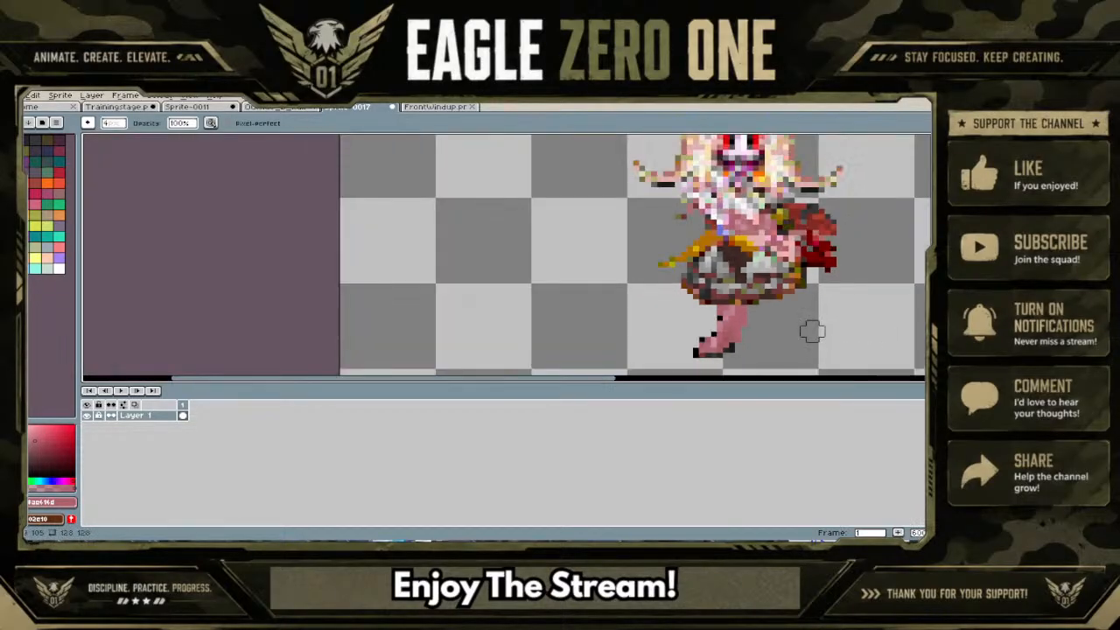
{"action": "key", "text": "m"}
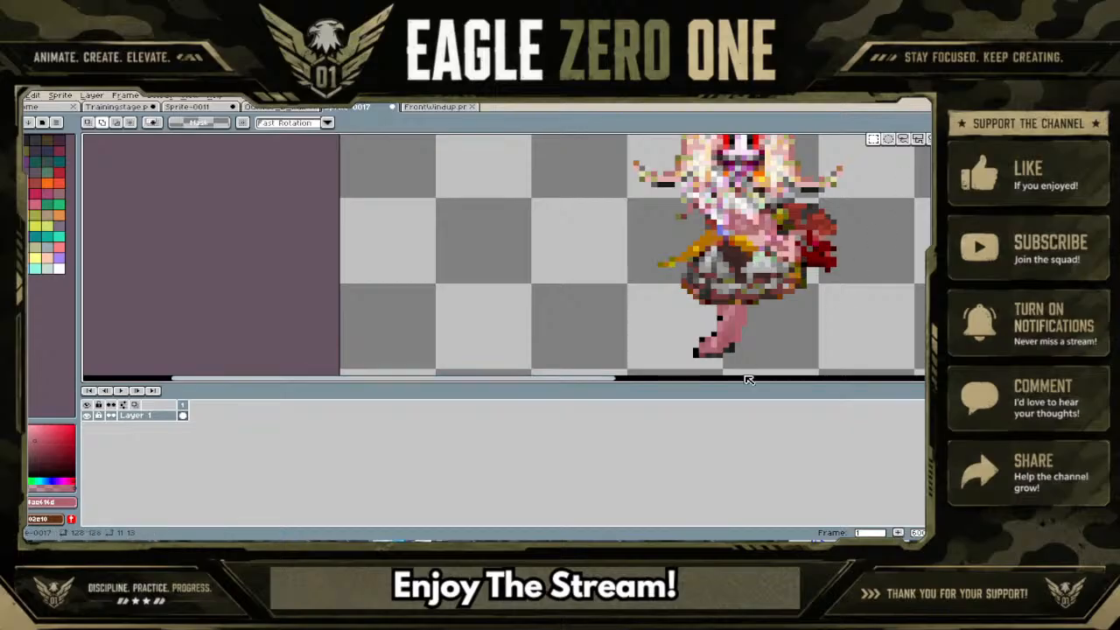
Place the mirrored leg copy beside the reworked leg at position 67, 100 and deselect it
{"action": "left_click_drag", "start_coordinate": [763, 357], "coordinate": [785, 339]}
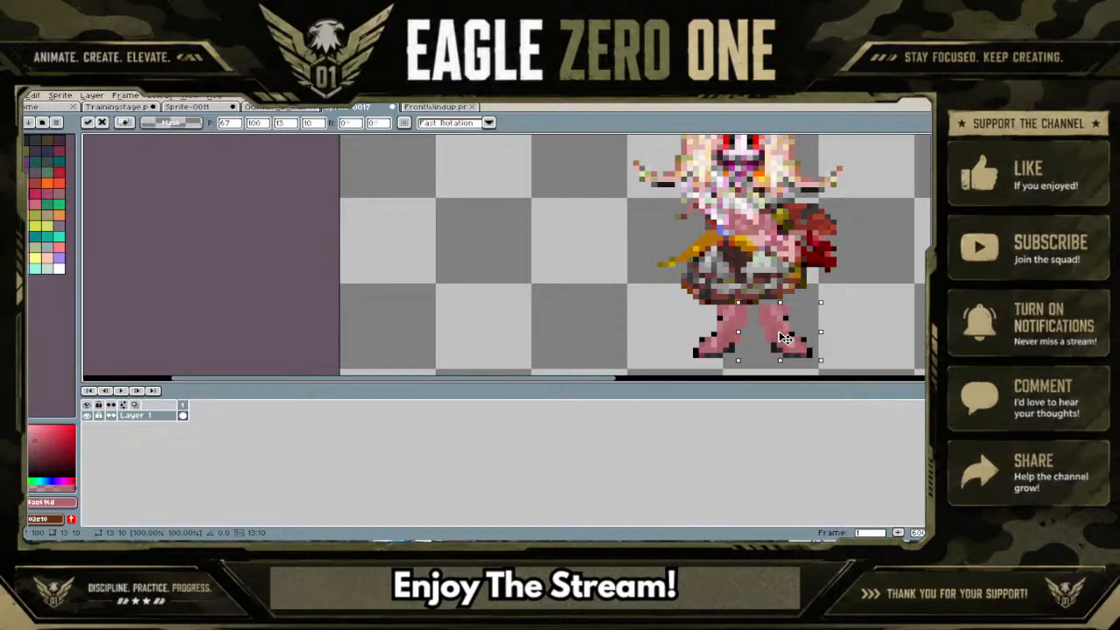
{"action": "key", "text": "ctrl+d"}
Draw a one-pixel brown hem with the Pencil along the skirt's lower edge and up its right side, using brown sampled from the skirt
{"action": "scroll", "coordinate": [788, 290], "scroll_direction": "up", "scroll_amount": 3}
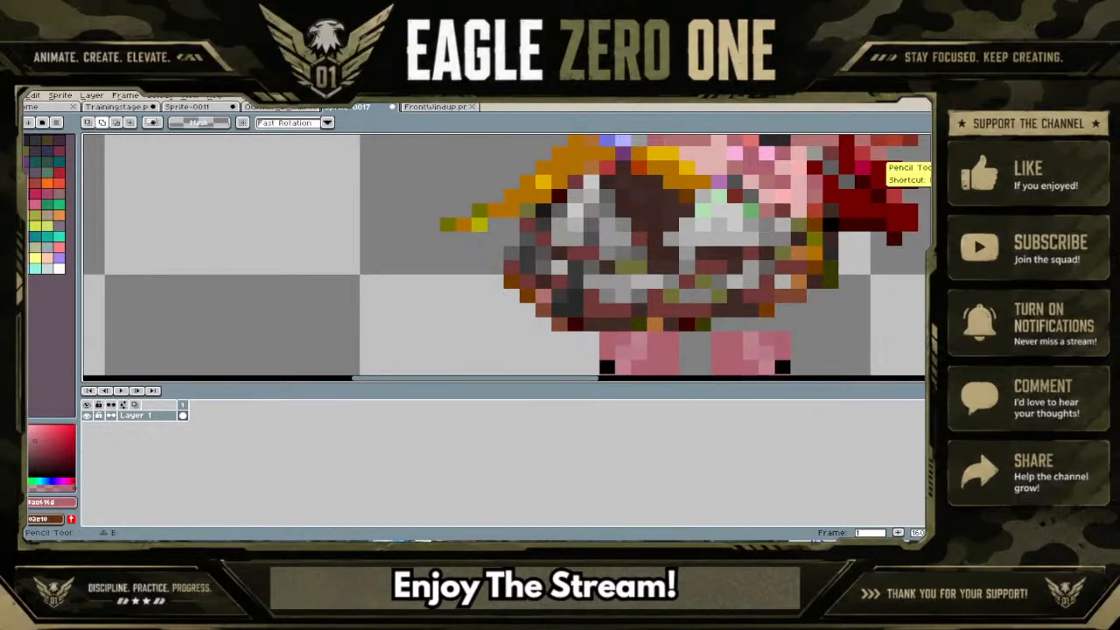
{"action": "left_click", "coordinate": [919, 154]}
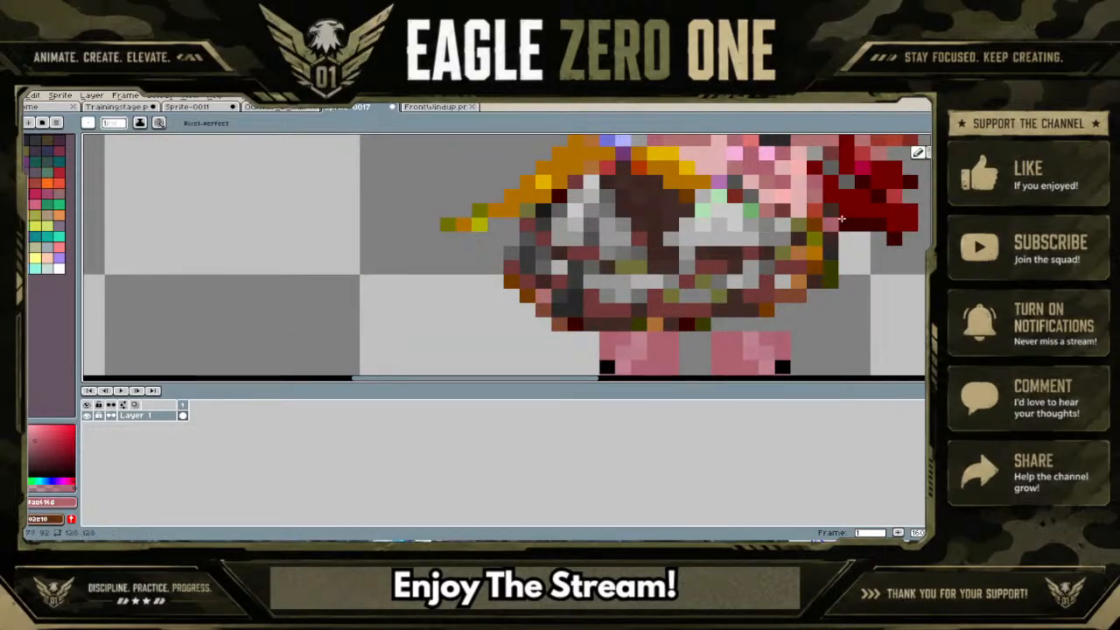
{"action": "left_click", "coordinate": [940, 177]}
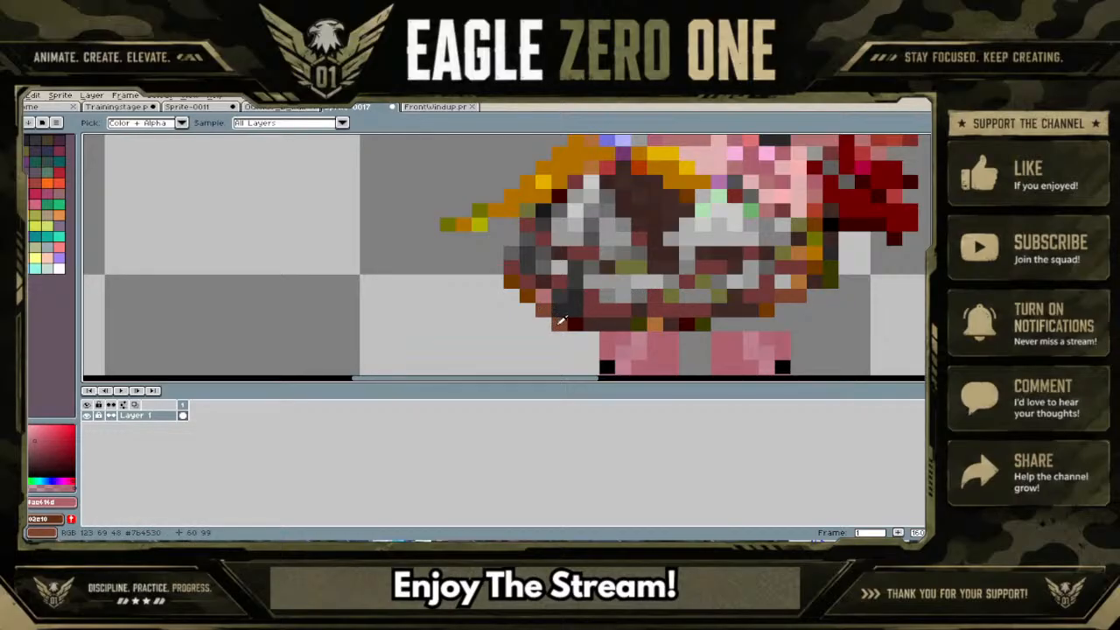
{"action": "left_click", "coordinate": [903, 177]}
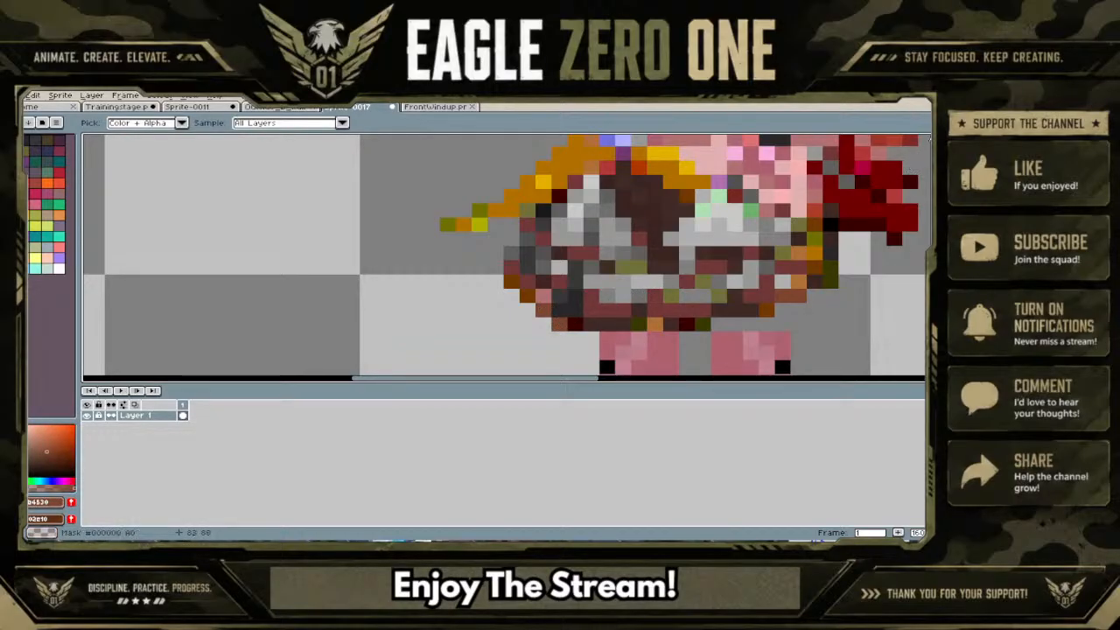
{"action": "left_click", "coordinate": [918, 153]}
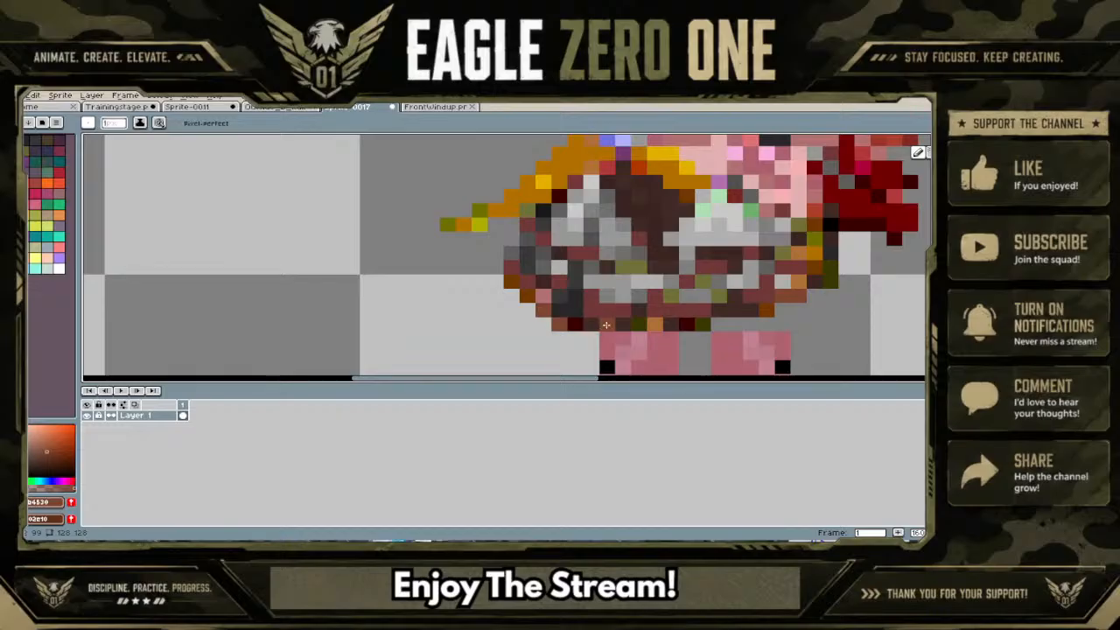
{"action": "mouse_move", "coordinate": [609, 325]}
{"action": "left_mouse_down"}
{"action": "mouse_move", "coordinate": [803, 319]}
{"action": "mouse_move", "coordinate": [847, 290]}
{"action": "mouse_move", "coordinate": [859, 255]}
{"action": "left_mouse_up"}
{"action": "scroll", "coordinate": [861, 251], "scroll_direction": "down", "scroll_amount": 3}
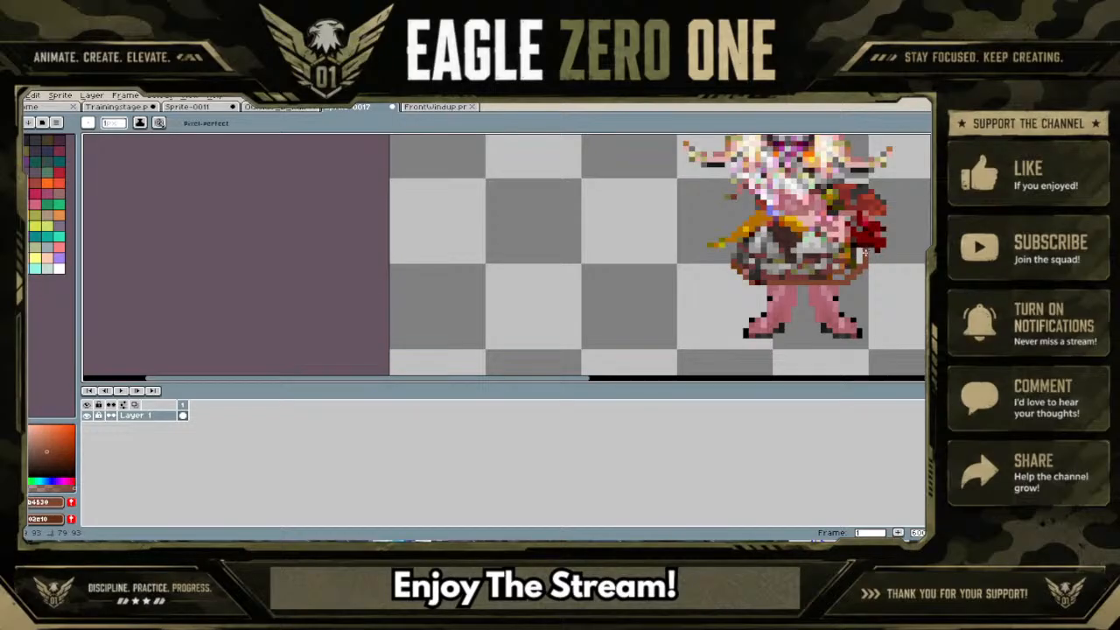
{"action": "scroll", "coordinate": [864, 256], "scroll_direction": "up", "scroll_amount": 2}
Copy a 6 × 4 px patch of the skirt's pattern, flip it horizontally and stamp it at 71, 95 and 74, 93 to fill the hem gap
{"action": "left_click", "coordinate": [946, 140]}
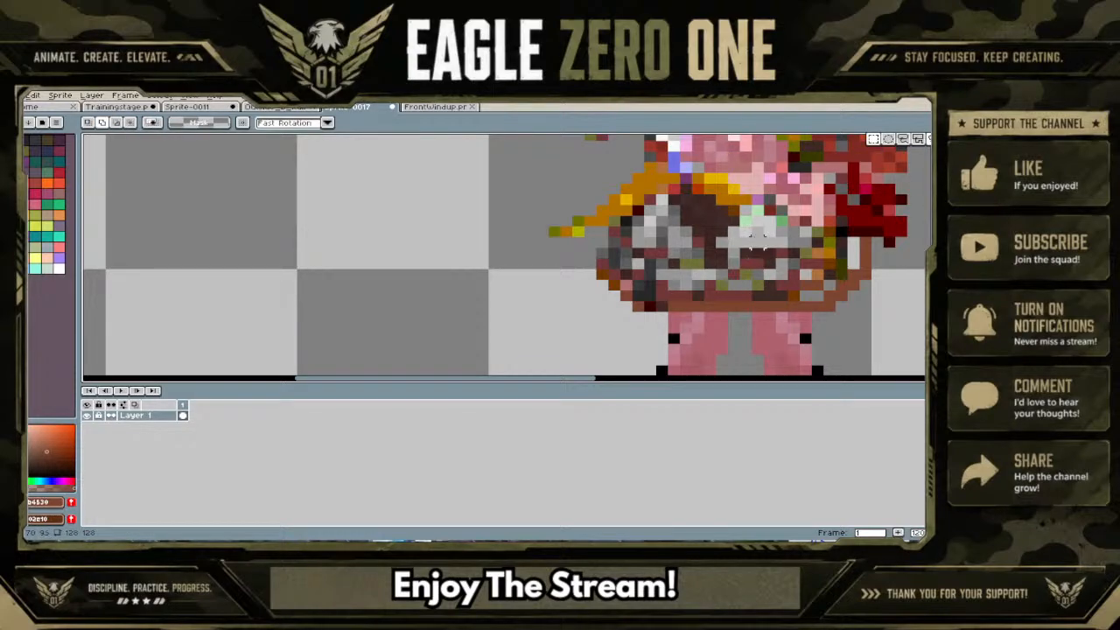
{"action": "left_click_drag", "start_coordinate": [750, 234], "coordinate": [825, 282]}
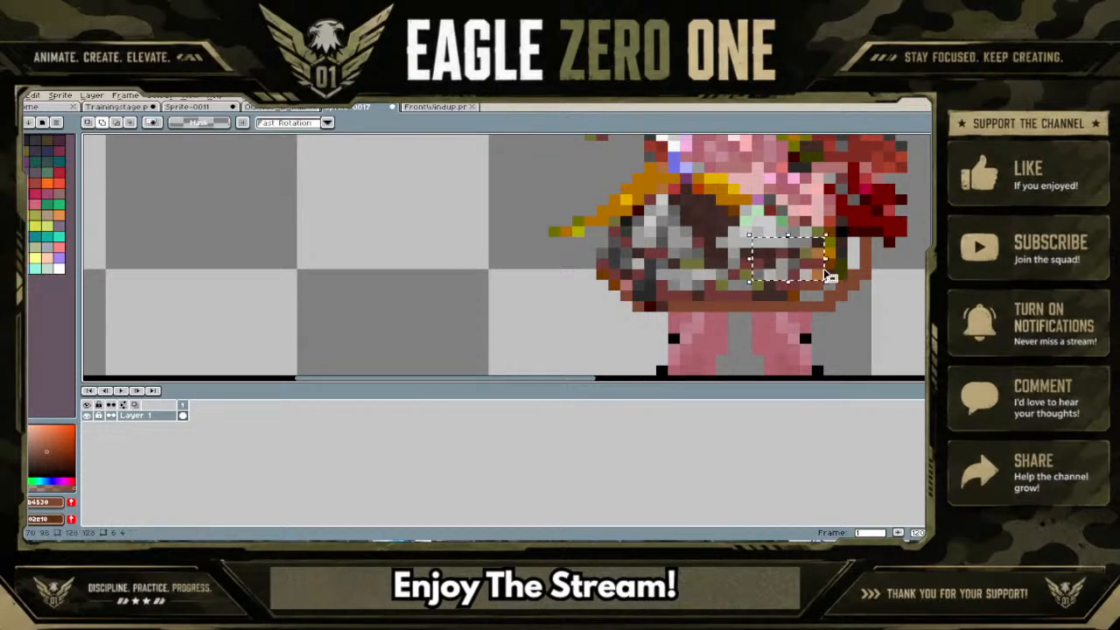
{"action": "key", "text": "Delete"}
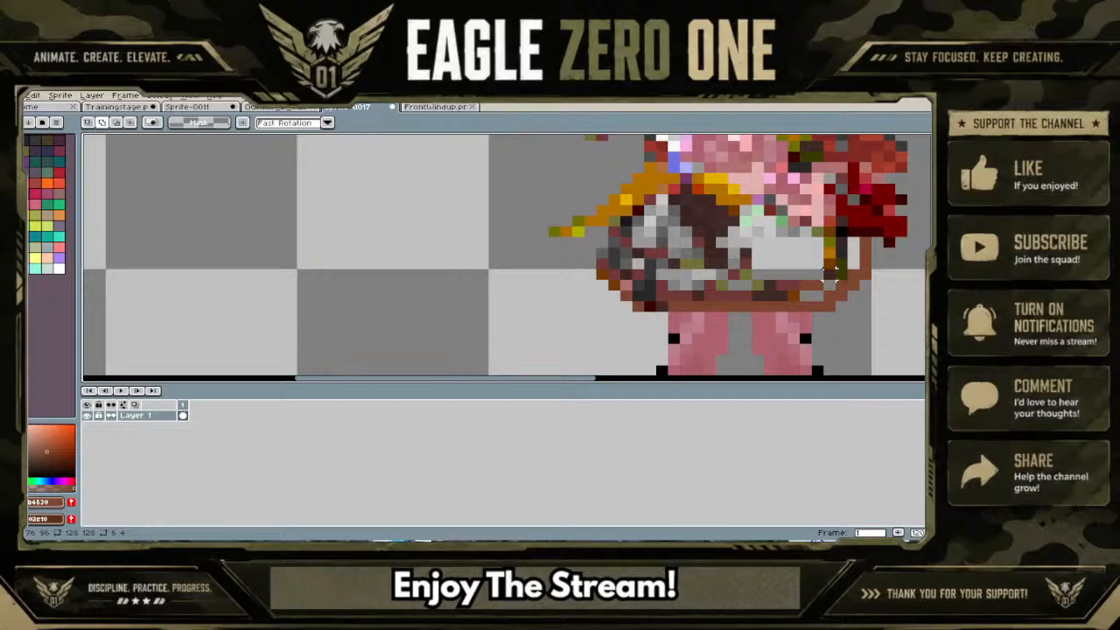
{"action": "key", "text": "ctrl+z"}
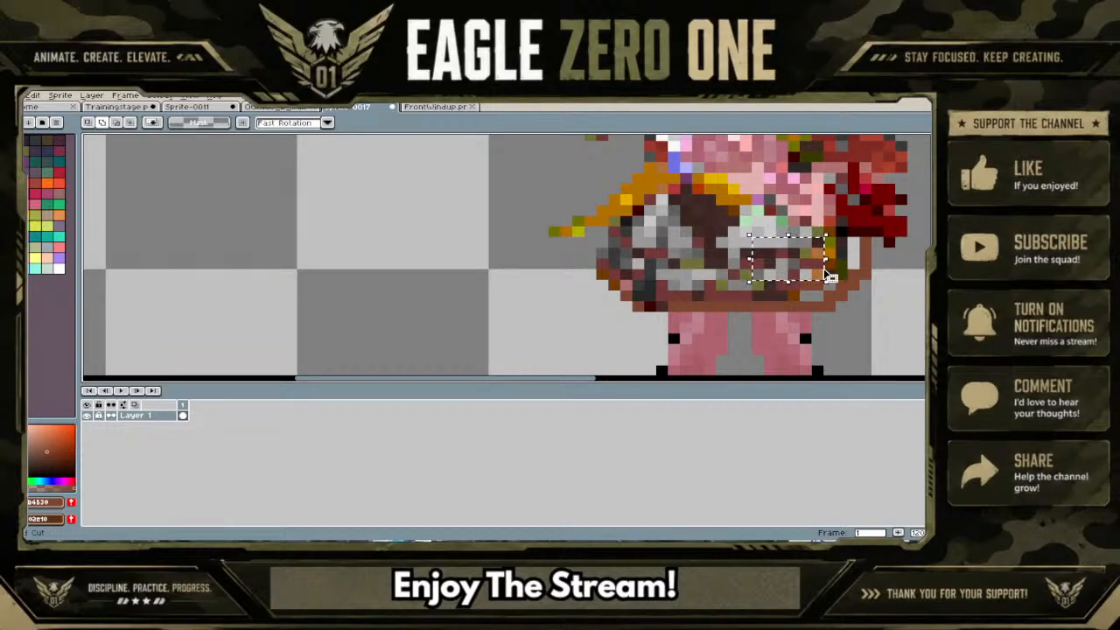
{"action": "key", "text": "ctrl+v"}
{"action": "key", "text": "shift+h"}
{"action": "left_click_drag", "start_coordinate": [795, 269], "coordinate": [814, 290]}
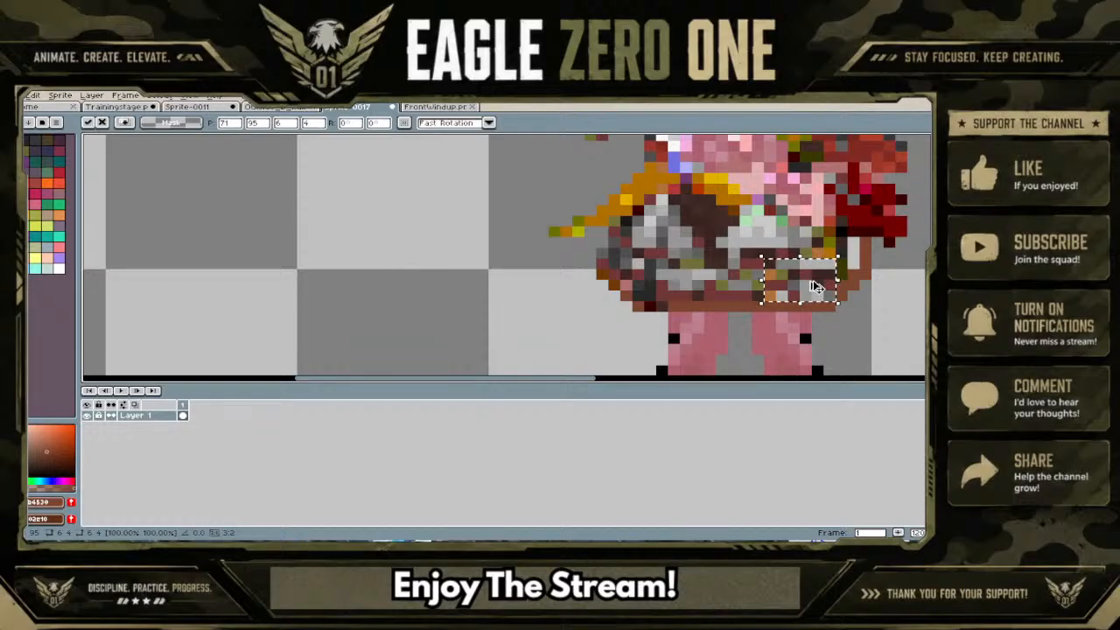
{"action": "key", "text": "Return"}
{"action": "left_click_drag", "start_coordinate": [814, 281], "coordinate": [851, 260]}
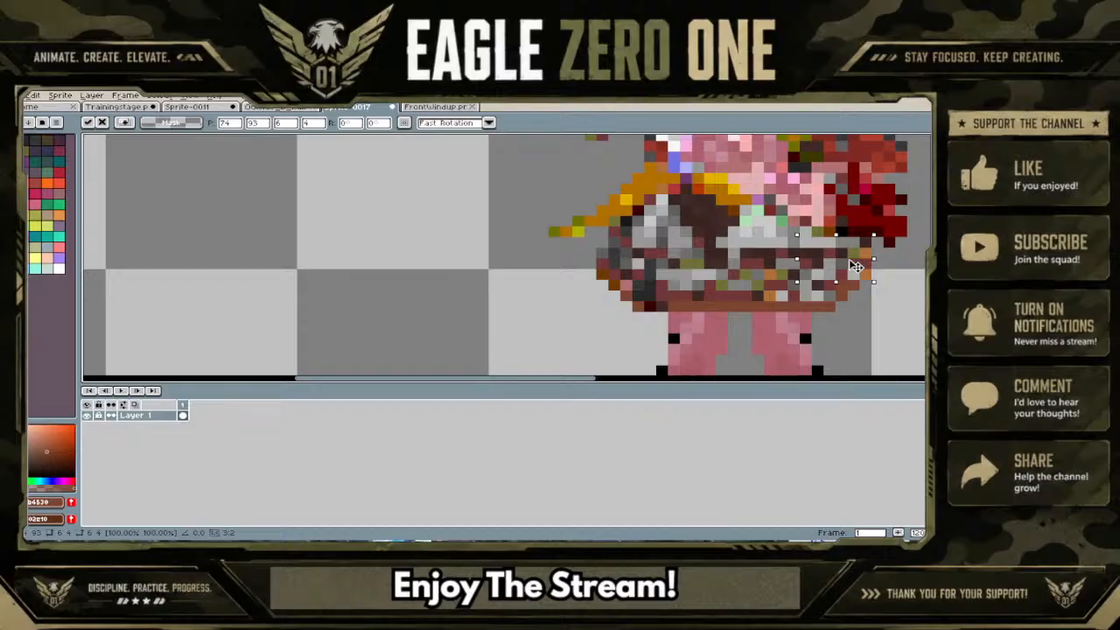
{"action": "scroll", "coordinate": [855, 265], "scroll_direction": "down", "scroll_amount": 2}
{"action": "key", "text": "Return"}
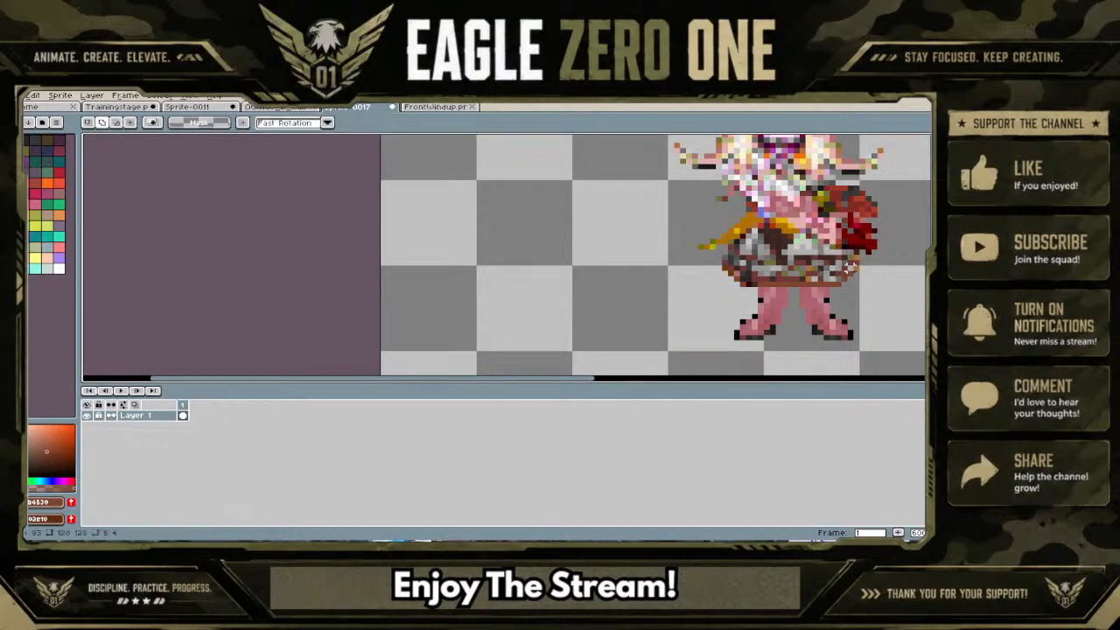
{"action": "scroll", "coordinate": [849, 266], "scroll_direction": "down", "scroll_amount": 1}
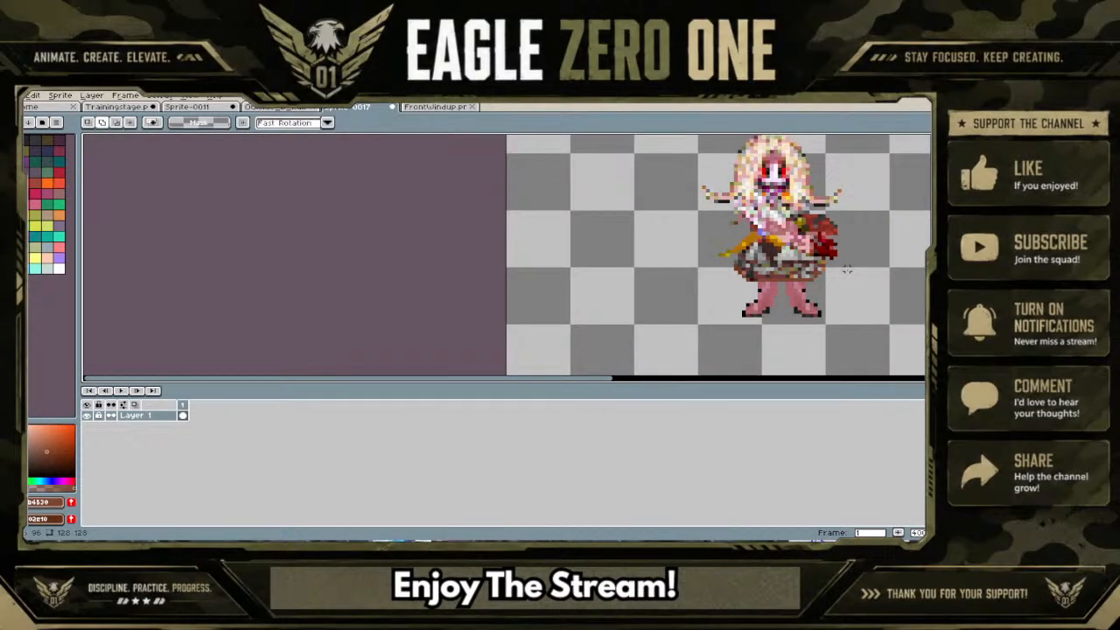
{"action": "scroll", "coordinate": [846, 269], "scroll_direction": "up", "scroll_amount": 2}
{"action": "scroll", "coordinate": [847, 269], "scroll_direction": "down", "scroll_amount": 1}
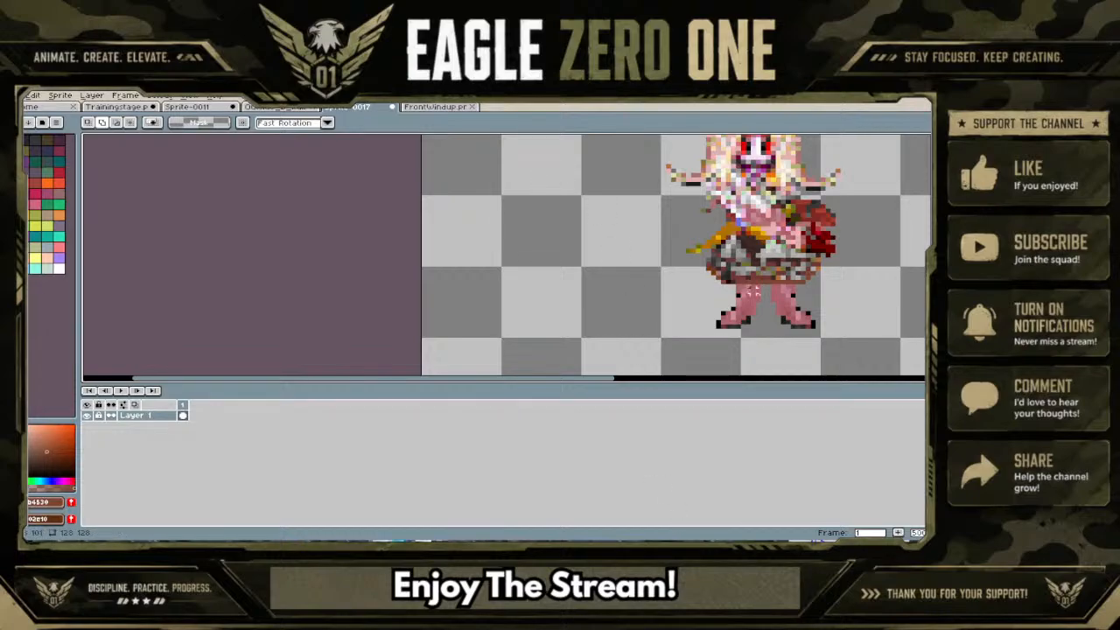
Outline the inner edges of both legs from boots to skirt with 1 px Pencil strokes in near-black sampled from the boot
{"action": "scroll", "coordinate": [747, 287], "scroll_direction": "up", "scroll_amount": 2}
{"action": "key", "text": "i"}
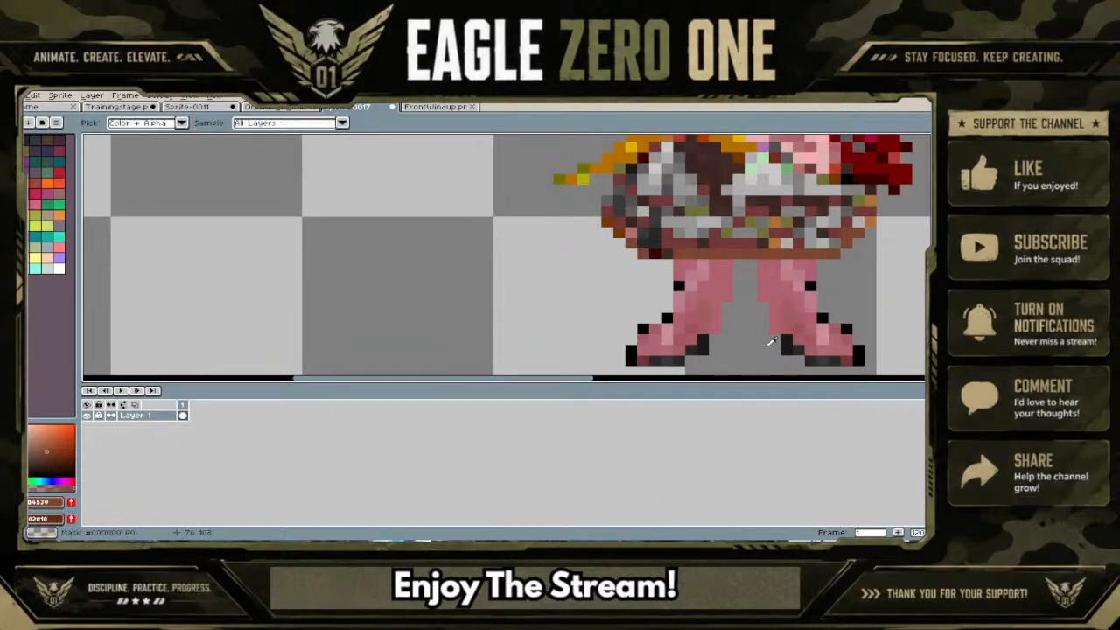
{"action": "left_click", "coordinate": [771, 342]}
{"action": "key", "text": "b"}
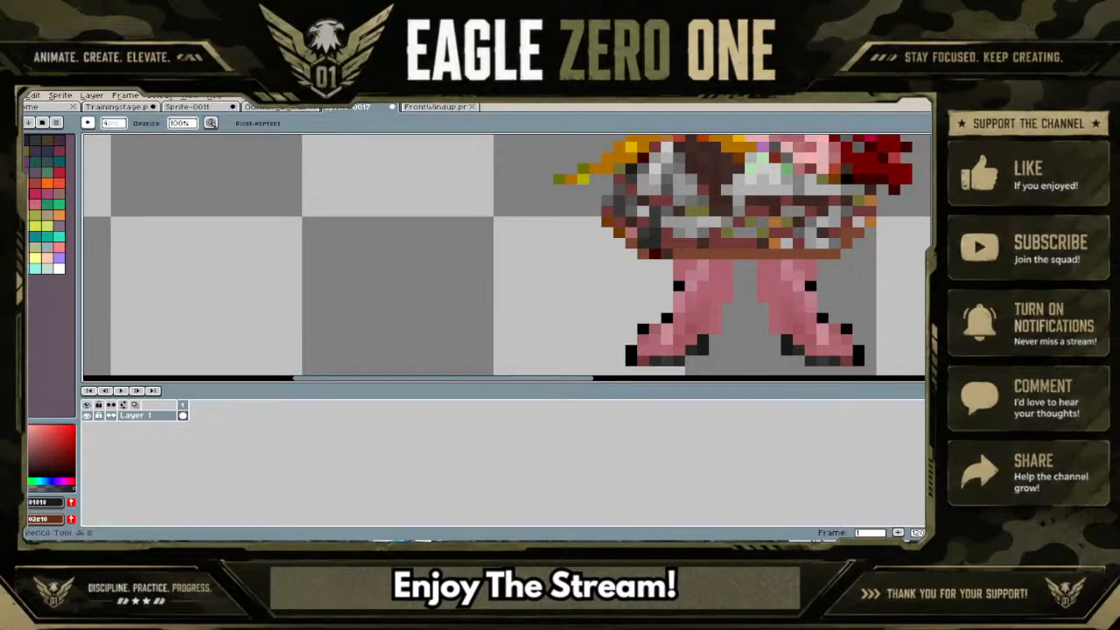
{"action": "key", "text": "shift+b"}
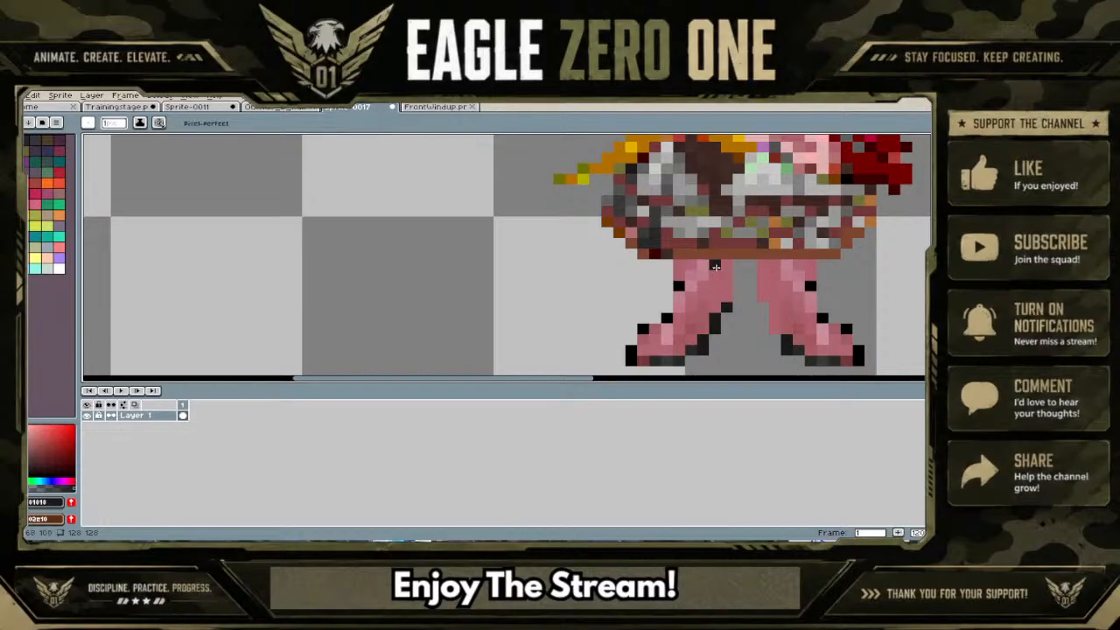
{"action": "scroll", "coordinate": [744, 289], "scroll_direction": "down", "scroll_amount": 2}
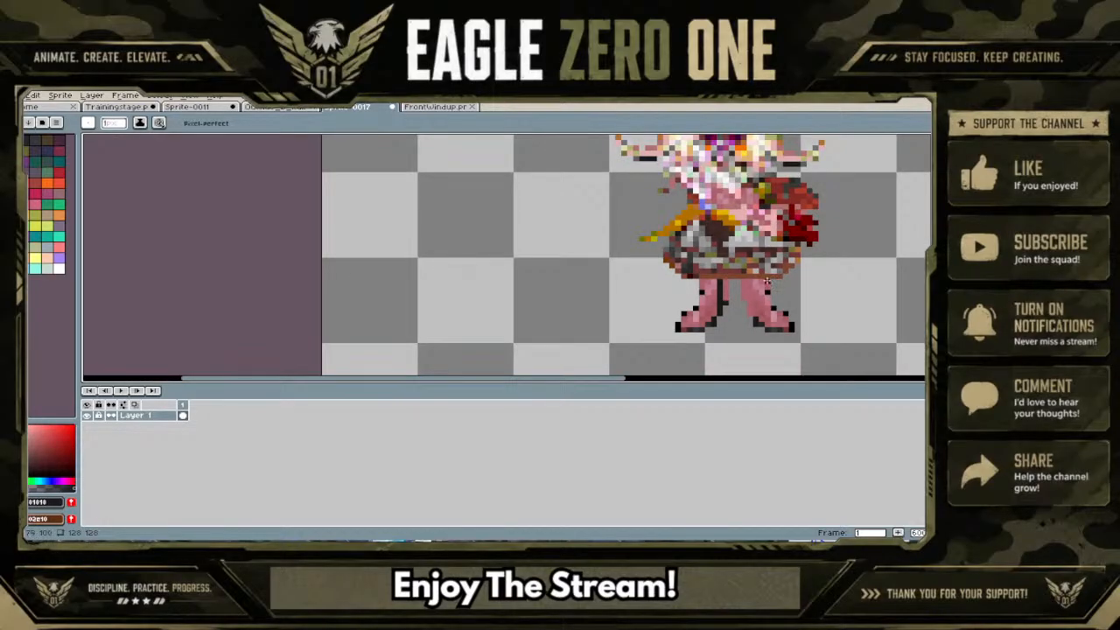
{"action": "scroll", "coordinate": [746, 286], "scroll_direction": "up", "scroll_amount": 2}
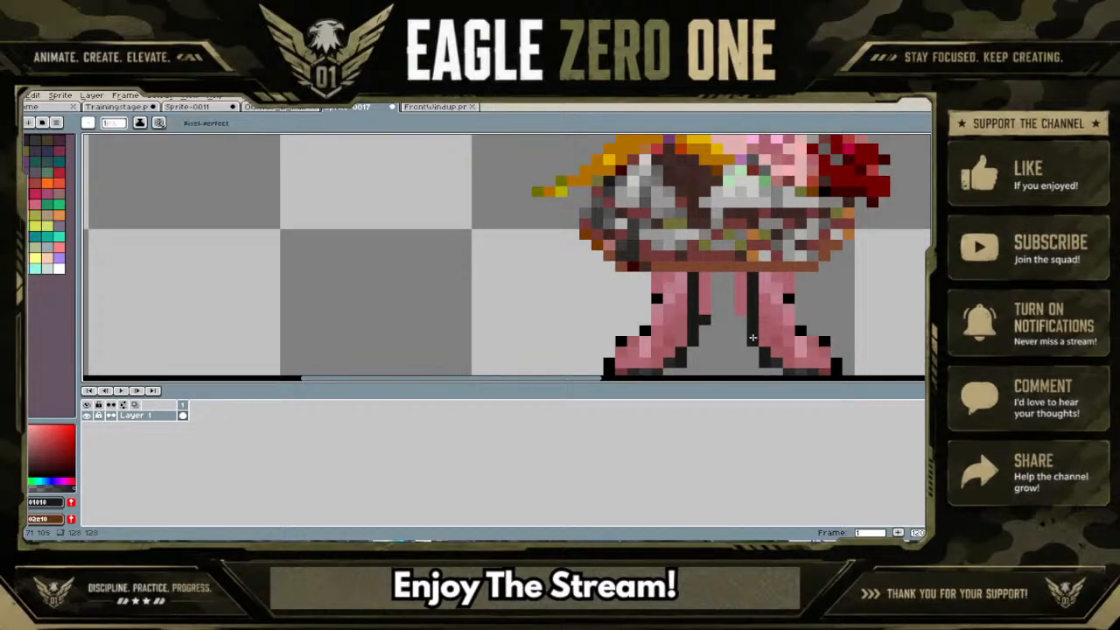
{"action": "scroll", "coordinate": [753, 336], "scroll_direction": "down", "scroll_amount": 2}
{"action": "scroll", "coordinate": [822, 301], "scroll_direction": "up", "scroll_amount": 2}
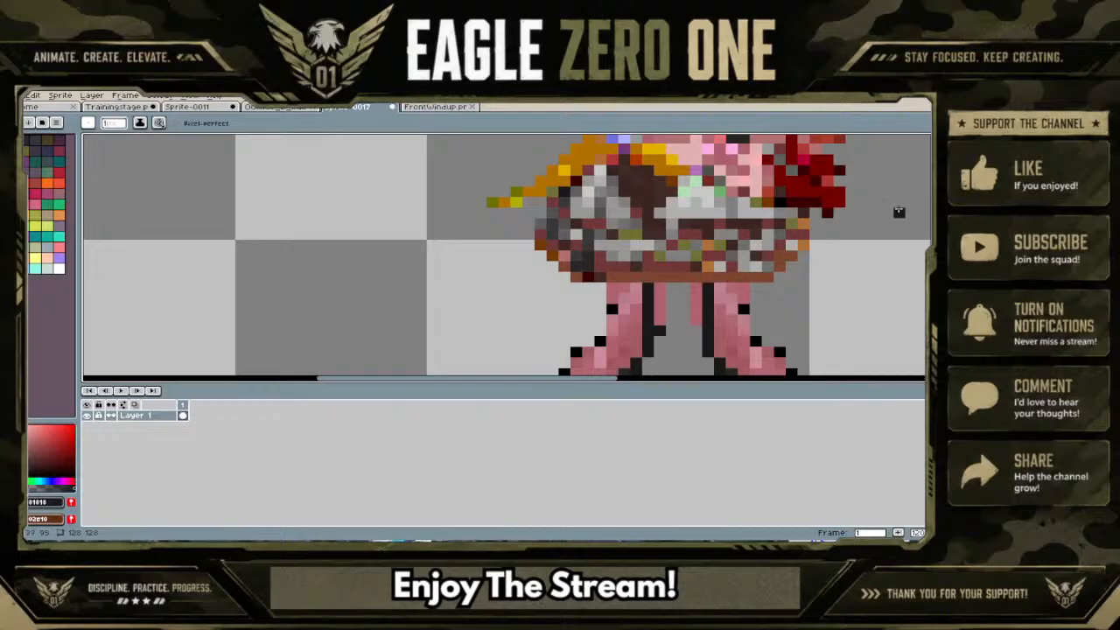
Erase the leftover pink pixels between the two inner leg outlines, setting the eraser size to 1 for the spots under the hem
{"action": "key", "text": "e"}
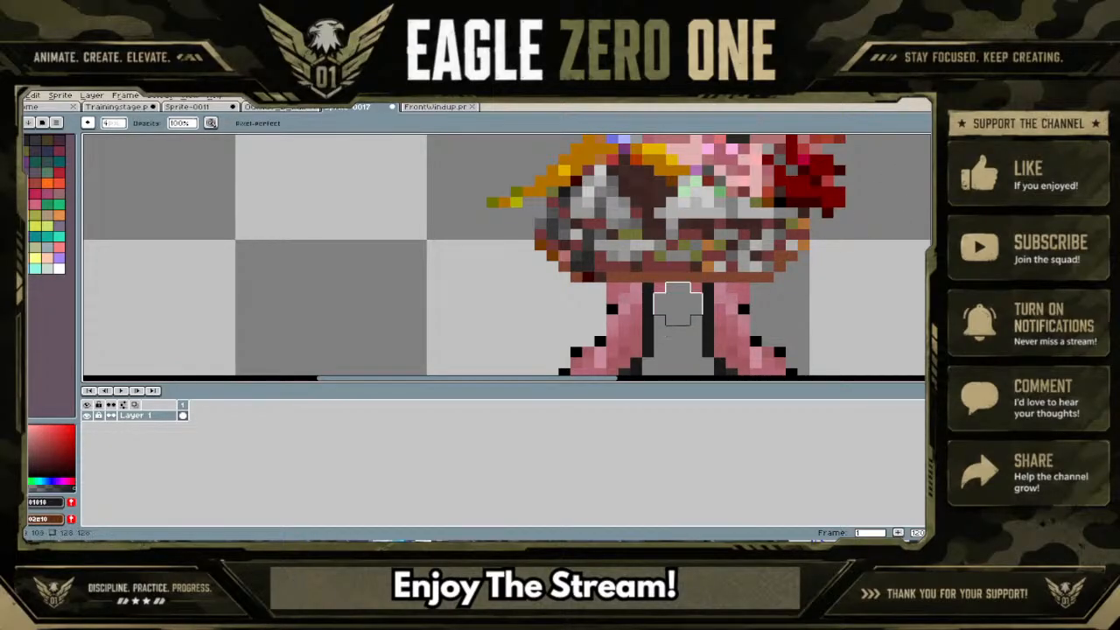
{"action": "scroll", "coordinate": [678, 303], "scroll_direction": "down", "scroll_amount": 3}
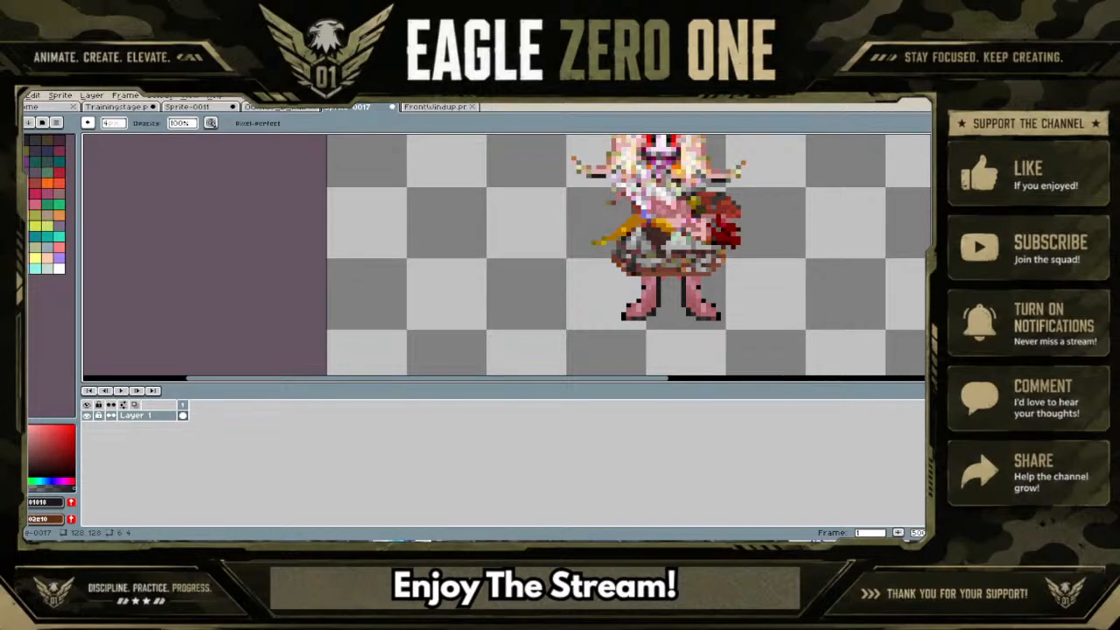
{"action": "left_click", "coordinate": [109, 122]}
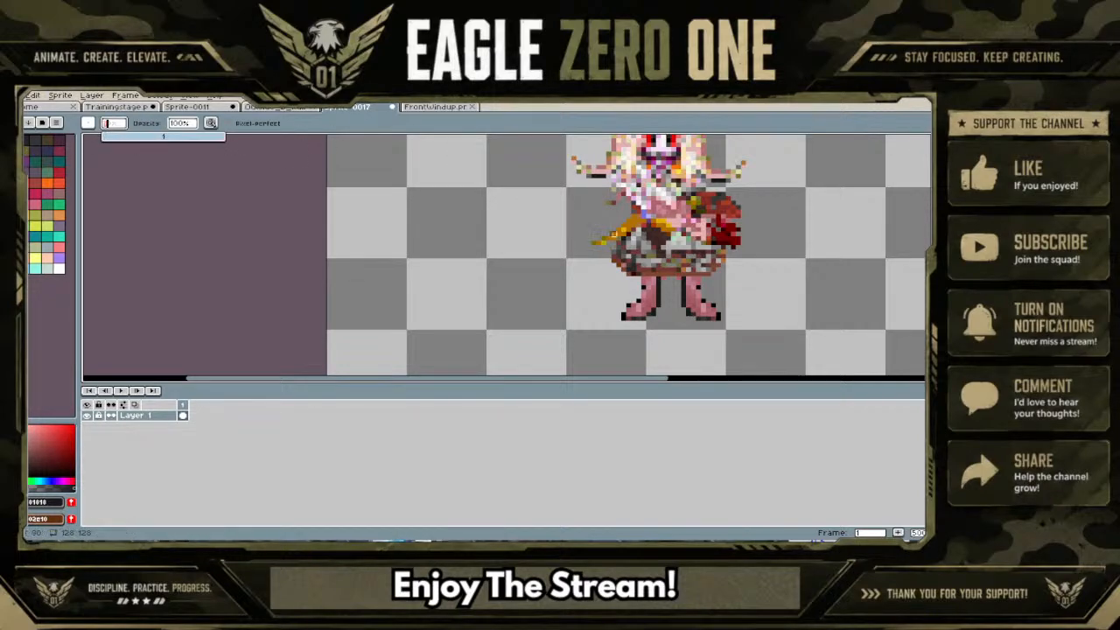
{"action": "scroll", "coordinate": [578, 225], "scroll_direction": "up", "scroll_amount": 3}
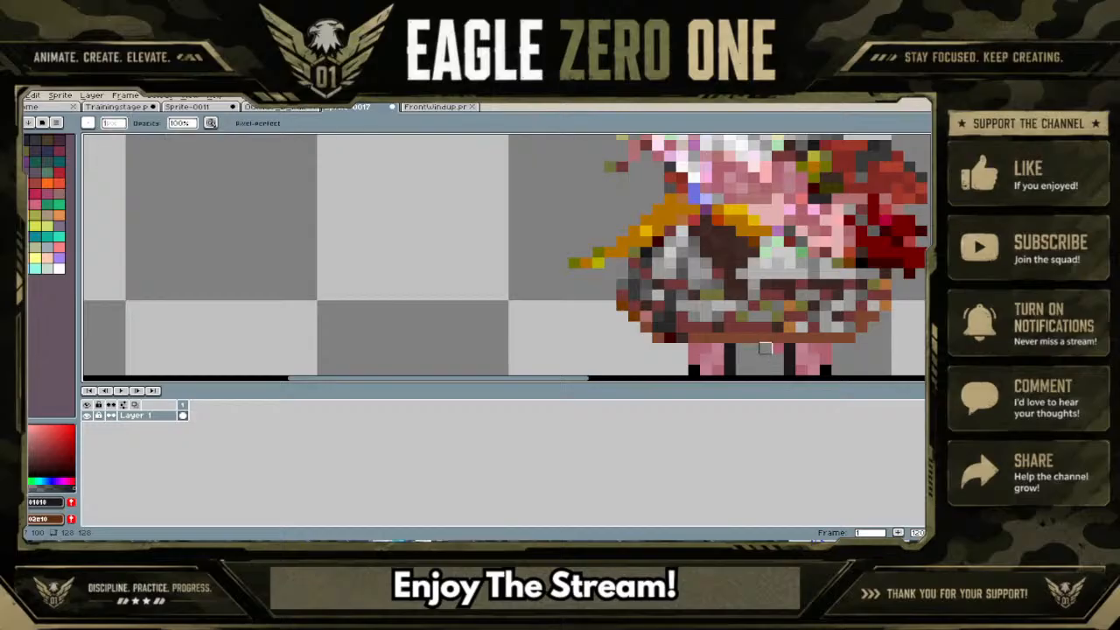
{"action": "scroll", "coordinate": [774, 343], "scroll_direction": "down", "scroll_amount": 4}
Add dark red Pencil pixels at intervals along the skirt's brown hem, using a colour sampled from the hem and undoing one stray pixel
{"action": "scroll", "coordinate": [791, 320], "scroll_direction": "up", "scroll_amount": 5}
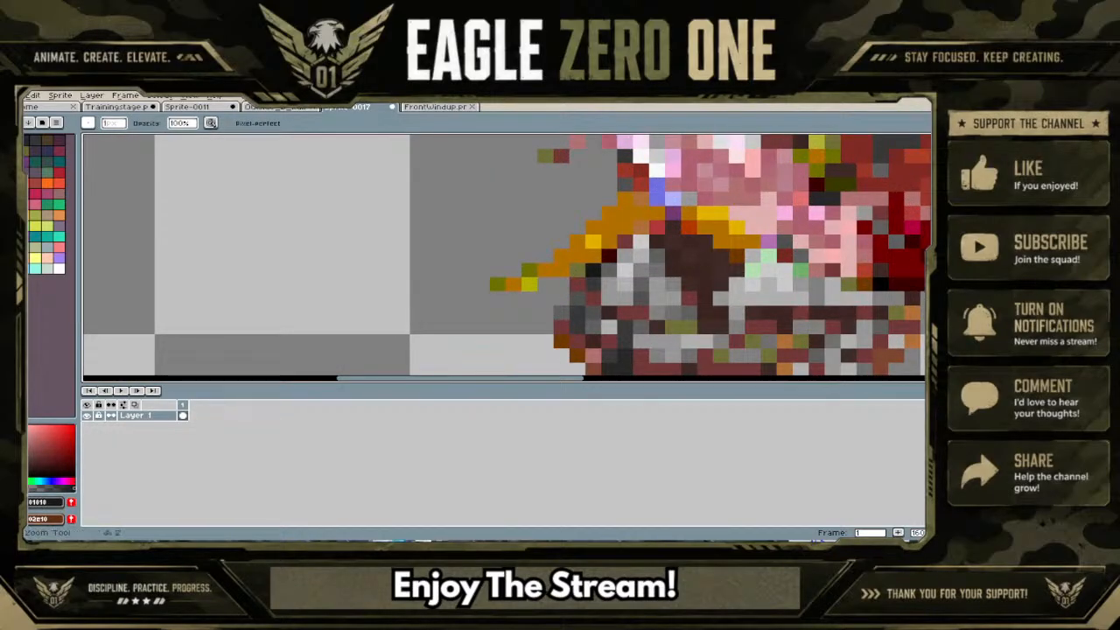
{"action": "left_click_drag", "start_coordinate": [930, 304], "coordinate": [931, 320]}
{"action": "key", "text": "e"}
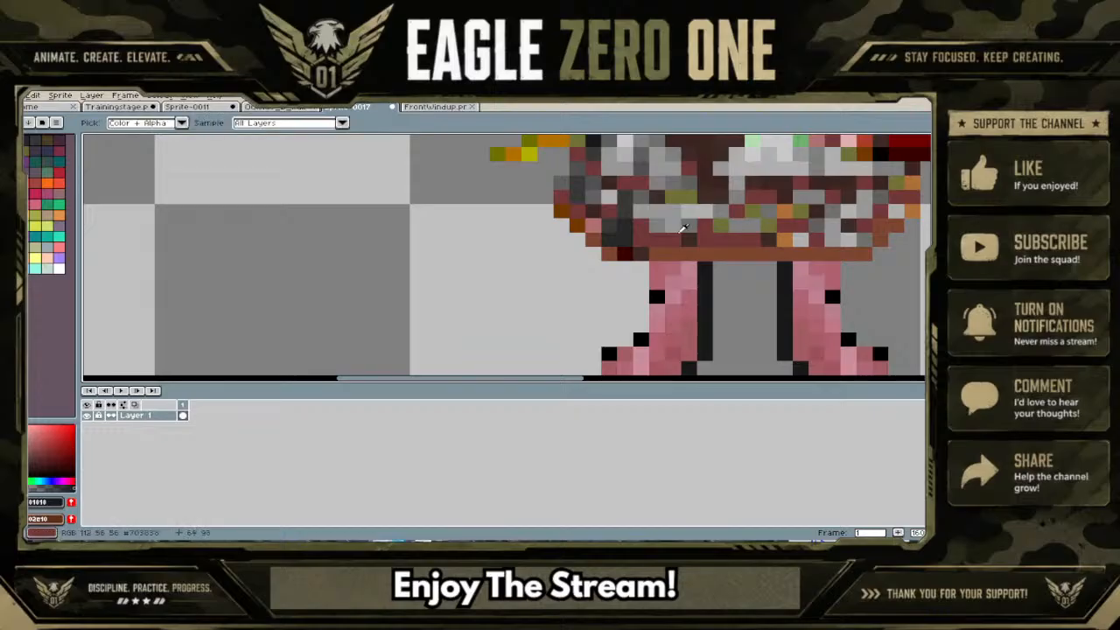
{"action": "left_click", "coordinate": [631, 251]}
{"action": "key", "text": "b"}
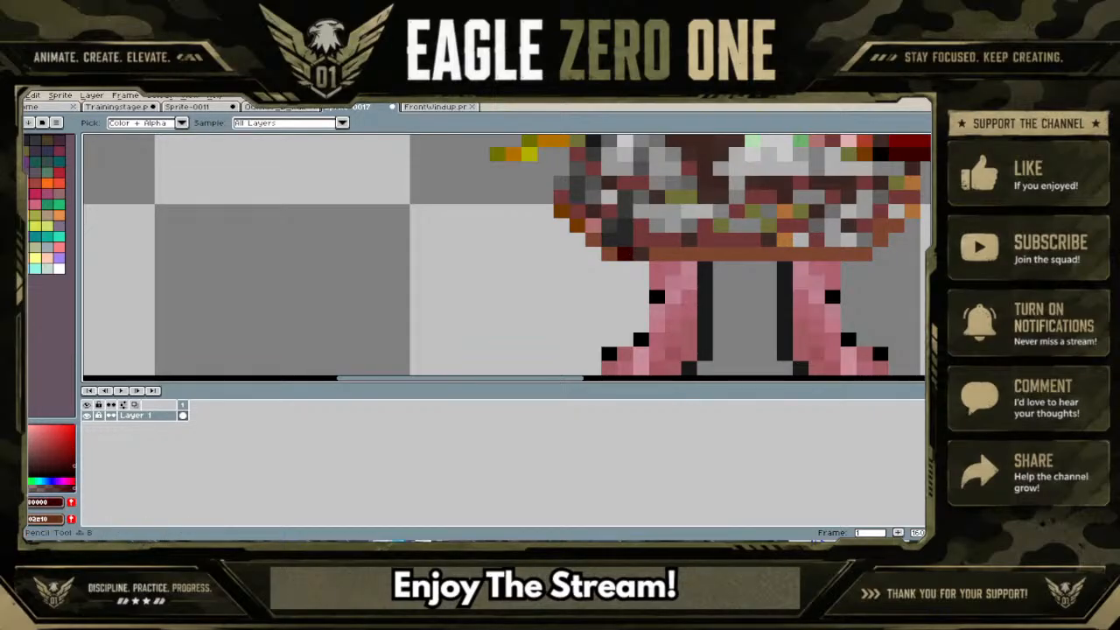
{"action": "left_click", "coordinate": [671, 254]}
{"action": "left_click", "coordinate": [713, 255]}
{"action": "left_click", "coordinate": [754, 262]}
{"action": "key", "text": "ctrl+z"}
{"action": "left_click_drag", "start_coordinate": [752, 252], "coordinate": [861, 255]}
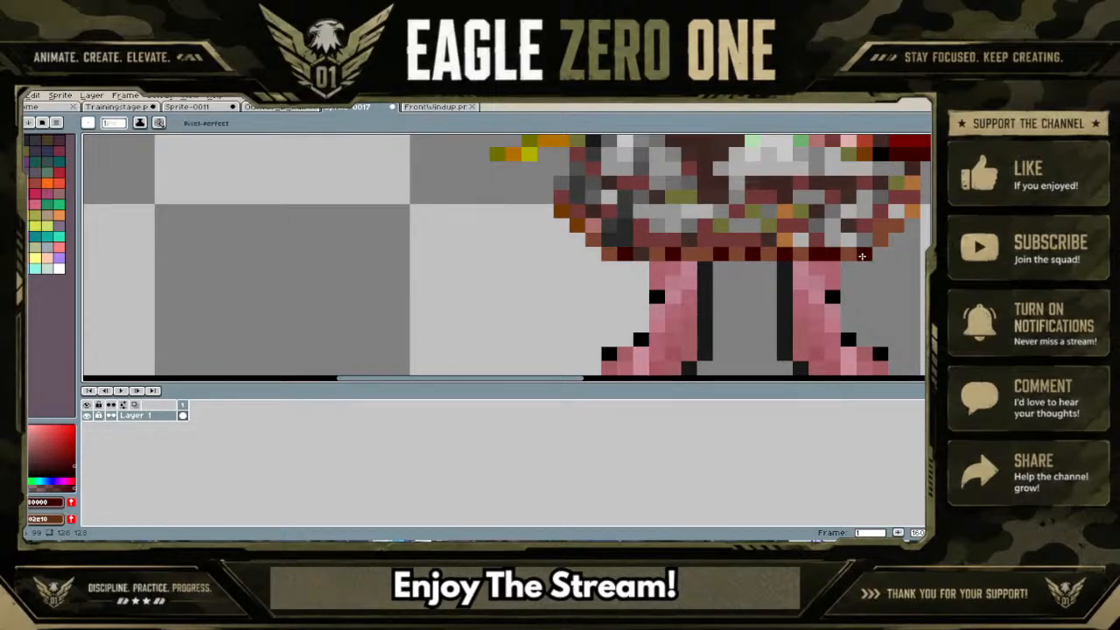
{"action": "scroll", "coordinate": [861, 255], "scroll_direction": "down", "scroll_amount": 3}
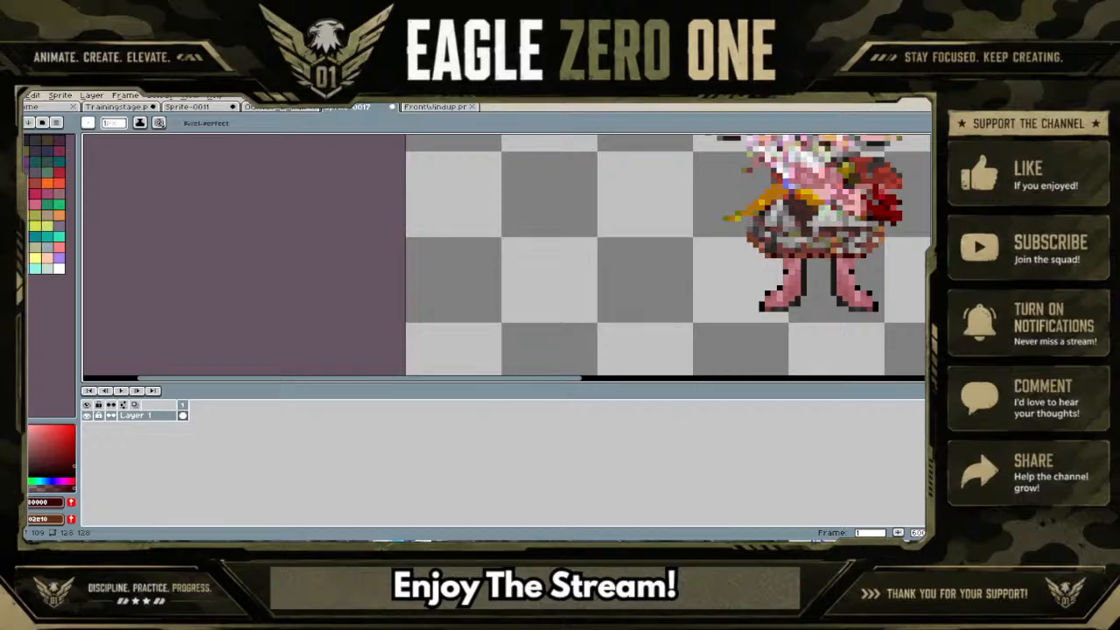
{"action": "scroll", "coordinate": [668, 255], "scroll_direction": "up", "scroll_amount": 3}
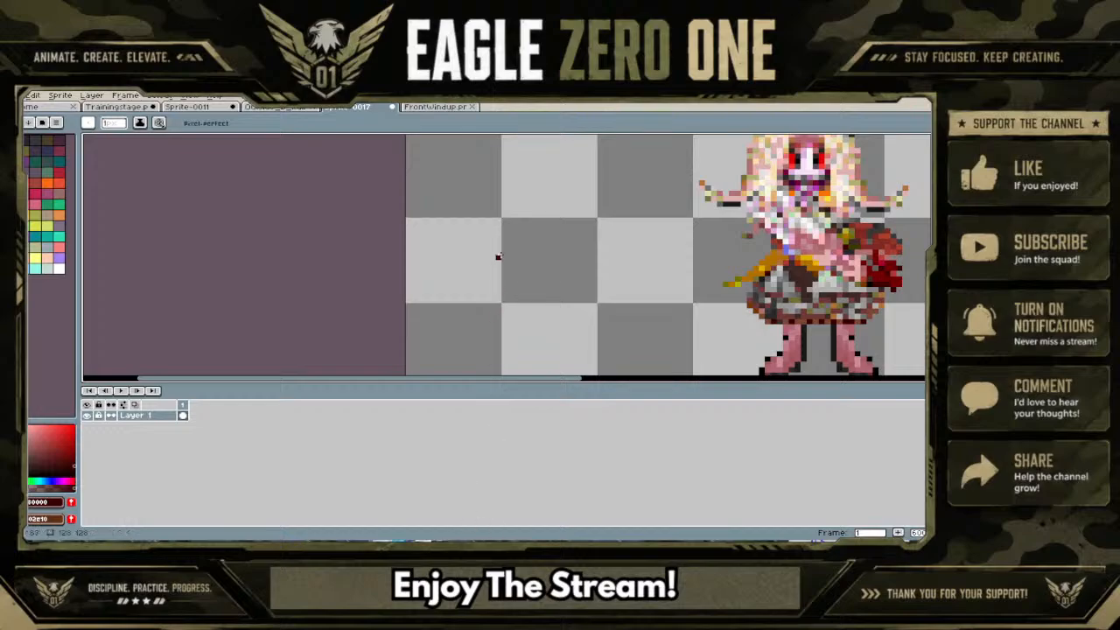
Close the FrontWindup sprite after comparing it with the new pose, and open the MenardiPromo sprite
{"action": "left_click", "coordinate": [434, 109]}
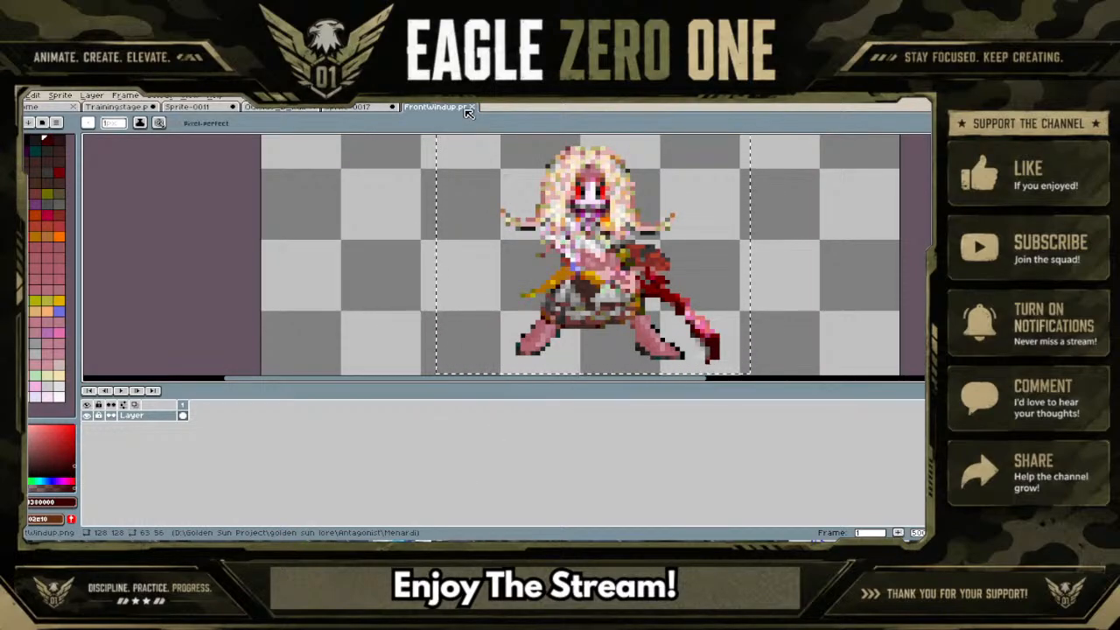
{"action": "left_click", "coordinate": [360, 108]}
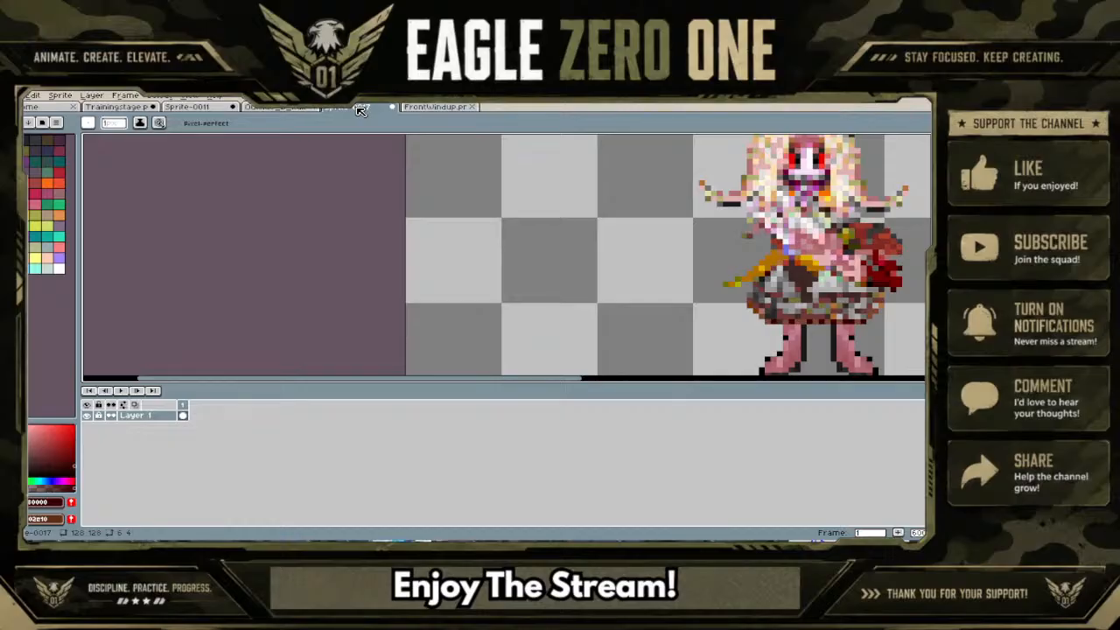
{"action": "left_click", "coordinate": [472, 107]}
{"action": "scroll", "coordinate": [550, 232], "scroll_direction": "up", "scroll_amount": 2}
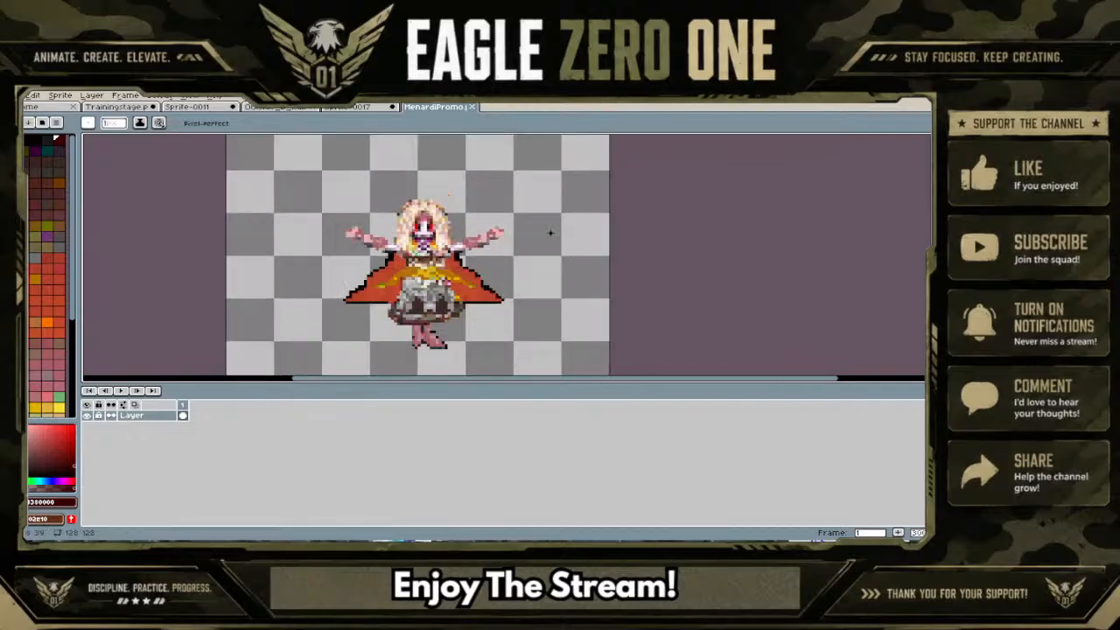
Copy a 17 × 5 px band of the grey upper skirt from the MenardiPromo sprite and paste it into Sprite-0017
{"action": "scroll", "coordinate": [551, 233], "scroll_direction": "up", "scroll_amount": 1}
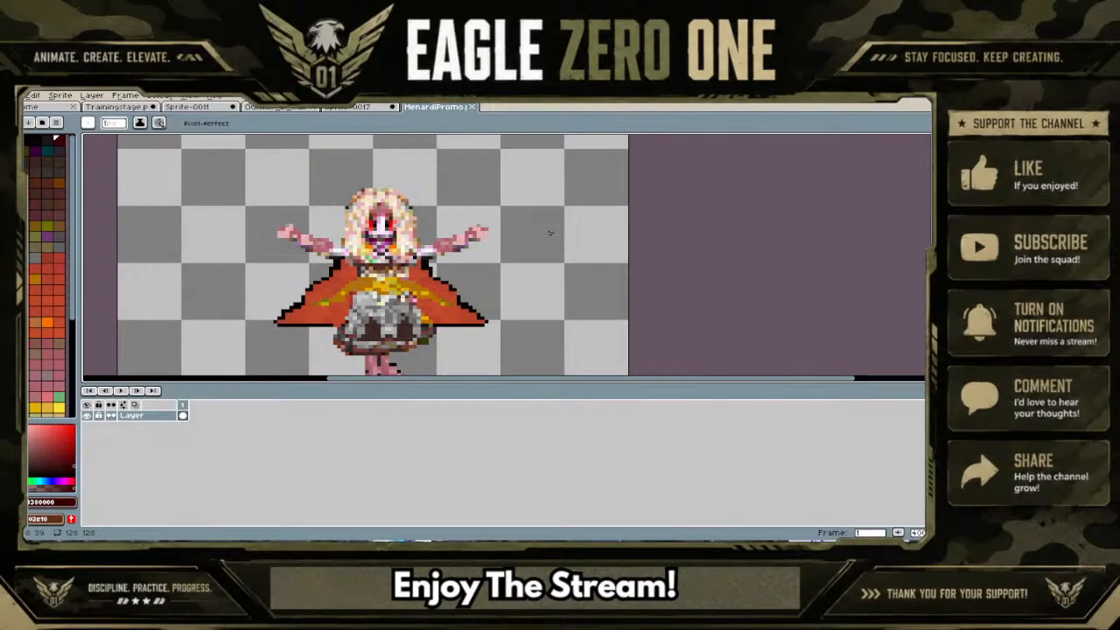
{"action": "left_click", "coordinate": [948, 140]}
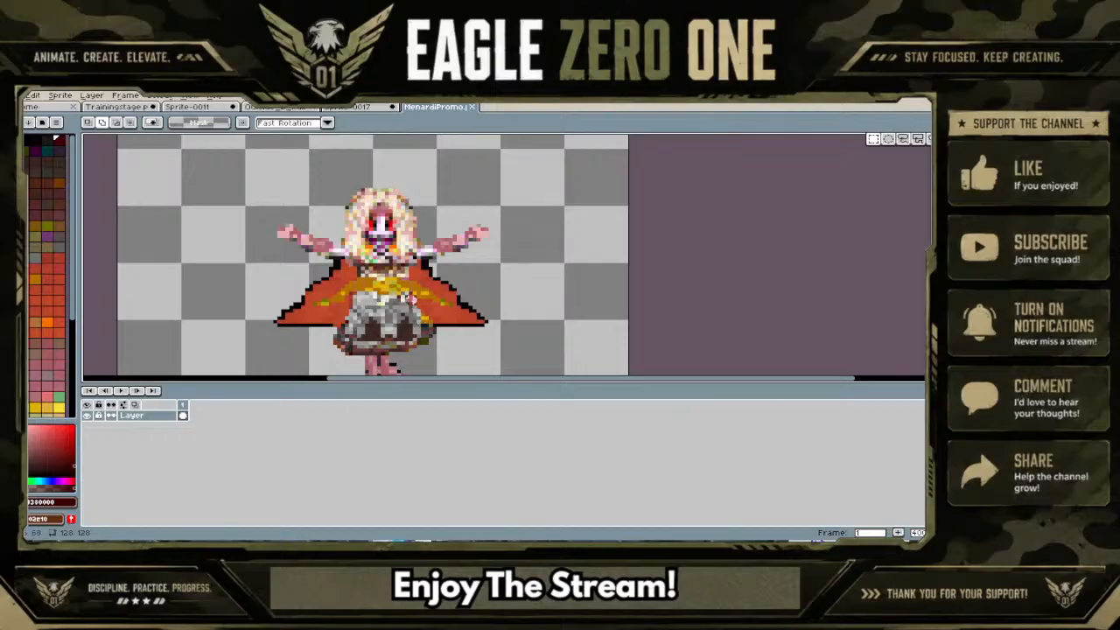
{"action": "left_click_drag", "start_coordinate": [390, 311], "coordinate": [356, 299]}
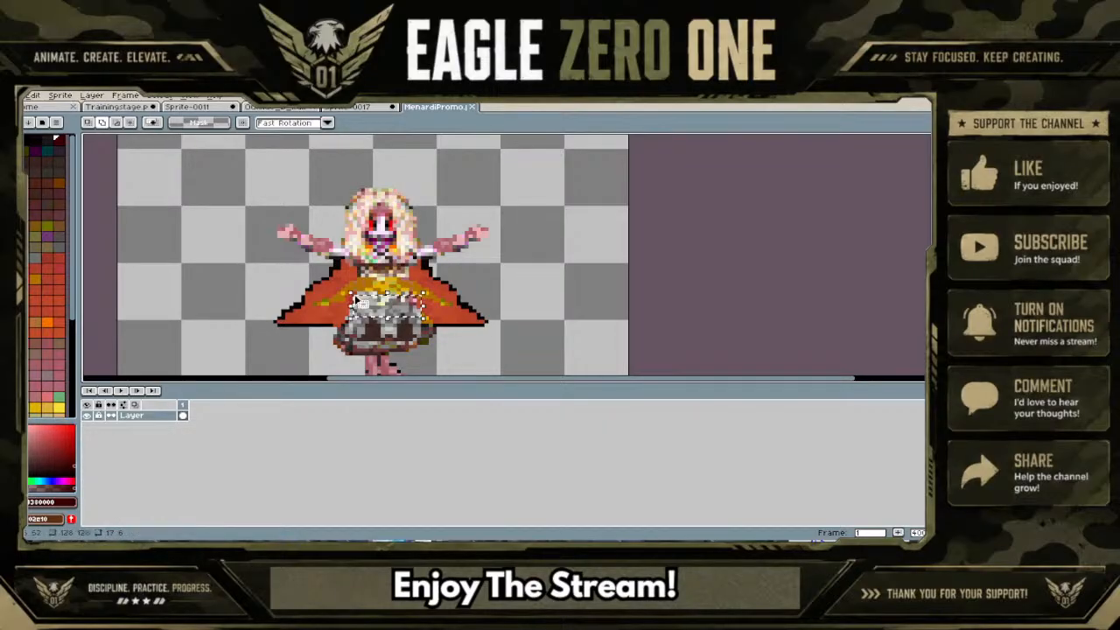
{"action": "key", "text": "ctrl+d"}
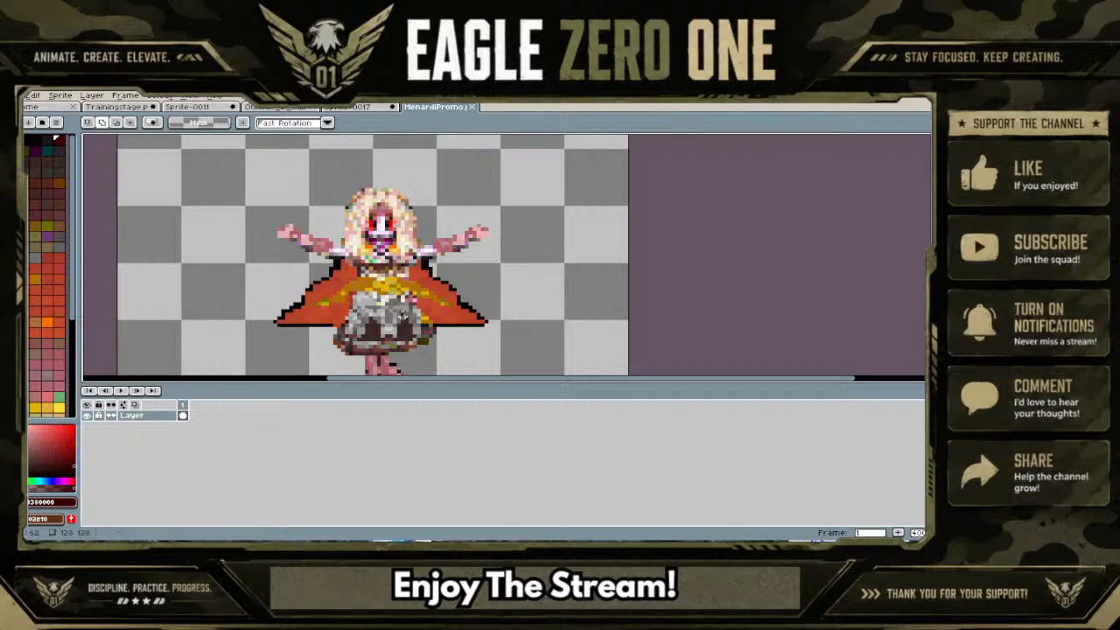
{"action": "left_click_drag", "start_coordinate": [419, 314], "coordinate": [357, 302]}
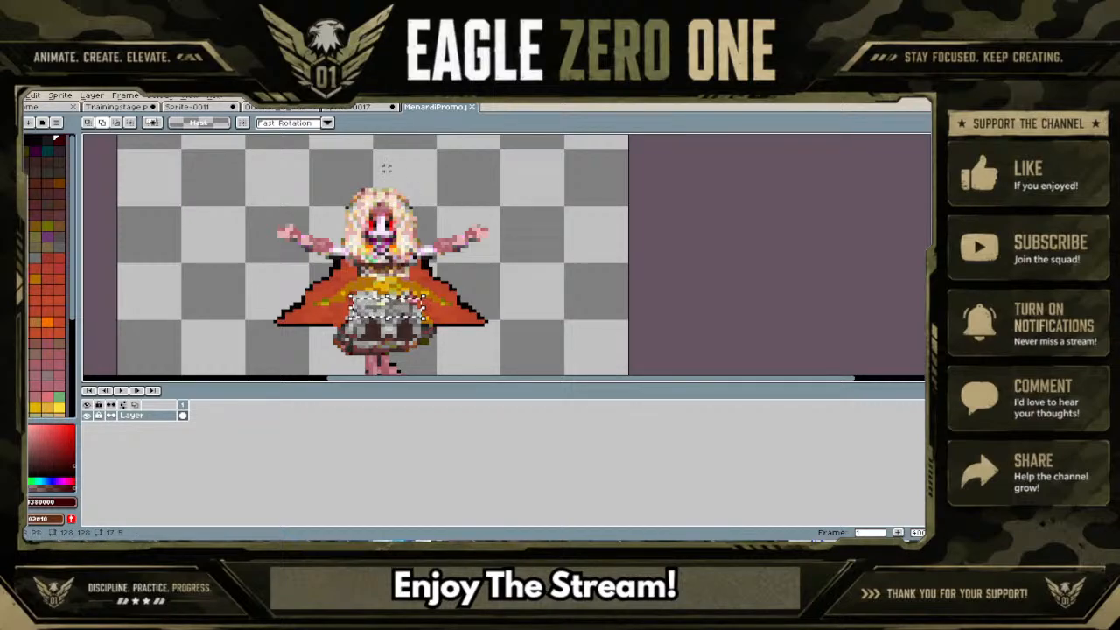
{"action": "left_click", "coordinate": [377, 108]}
{"action": "key", "text": "ctrl+v"}
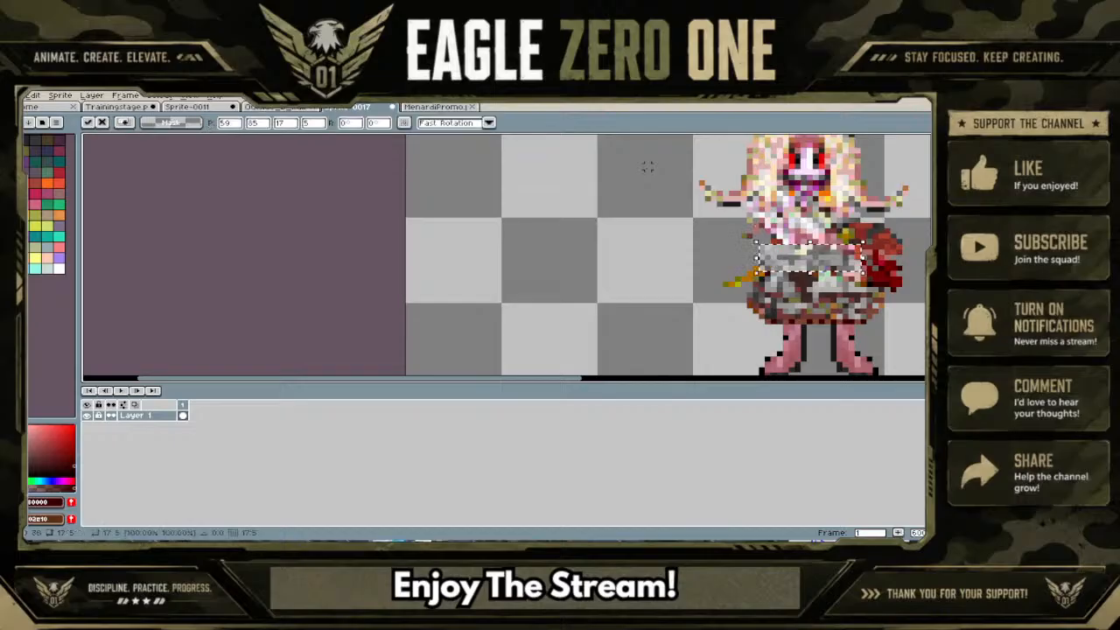
Narrow the pasted skirt band to 11 px wide and stamp it across the waist at 63, 84
{"action": "scroll", "coordinate": [788, 263], "scroll_direction": "up", "scroll_amount": 1}
{"action": "left_click_drag", "start_coordinate": [772, 260], "coordinate": [782, 254]}
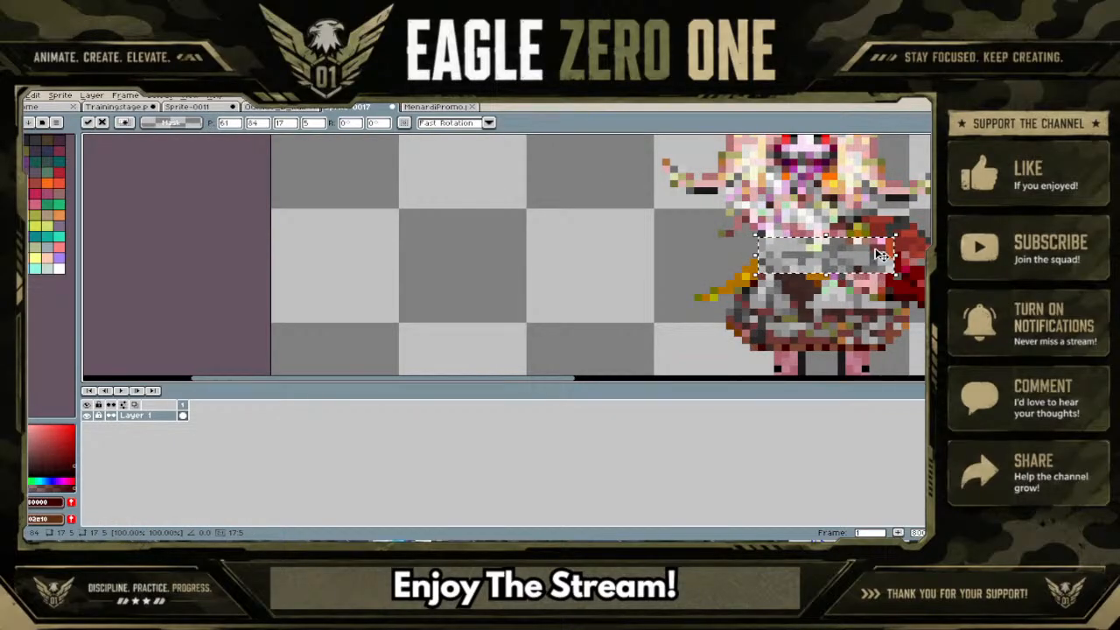
{"action": "left_click_drag", "start_coordinate": [896, 256], "coordinate": [854, 260]}
{"action": "left_click_drag", "start_coordinate": [757, 258], "coordinate": [814, 256]}
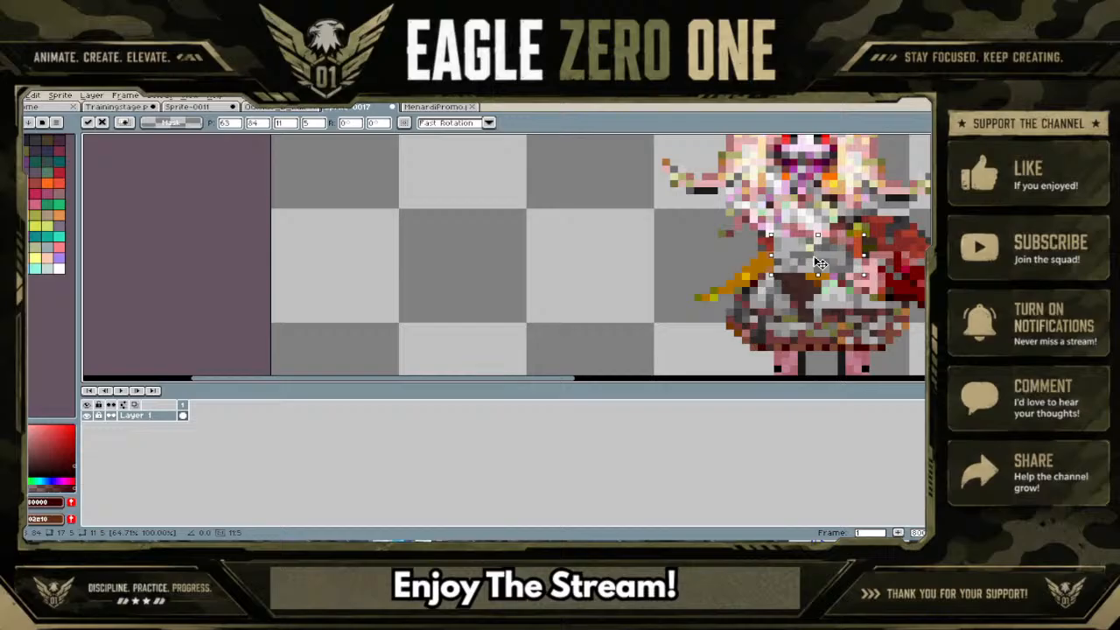
{"action": "key", "text": "Return"}
Place another copy of the grey band lower on the skirt at 64, 87 and narrow it to 10 px
{"action": "left_click_drag", "start_coordinate": [821, 263], "coordinate": [829, 285]}
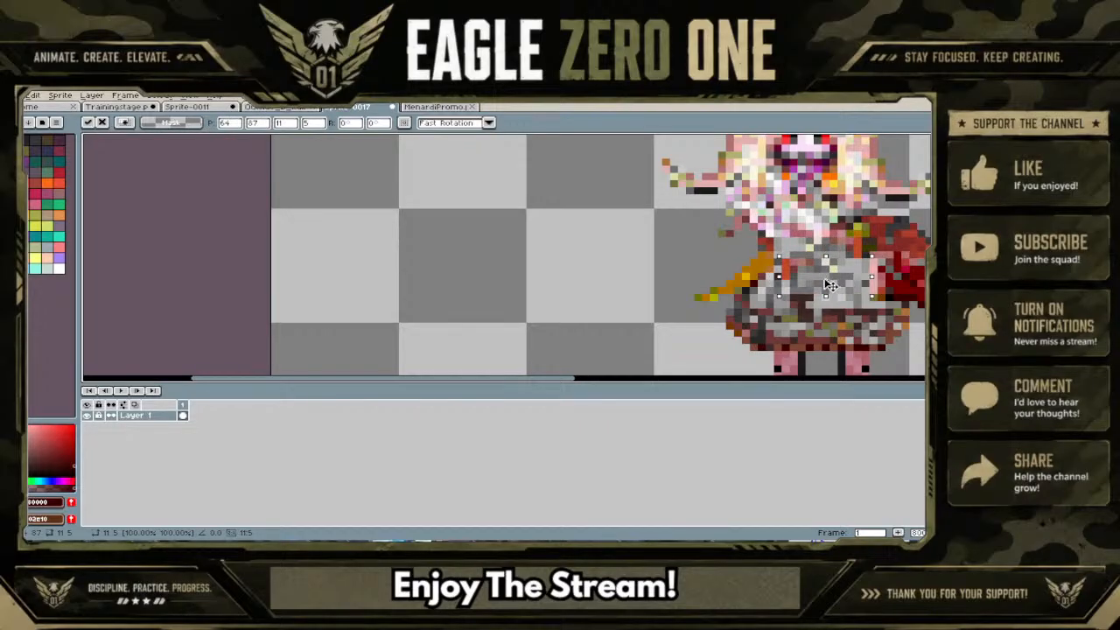
{"action": "scroll", "coordinate": [828, 284], "scroll_direction": "down", "scroll_amount": 1}
{"action": "left_click_drag", "start_coordinate": [929, 280], "coordinate": [929, 273]}
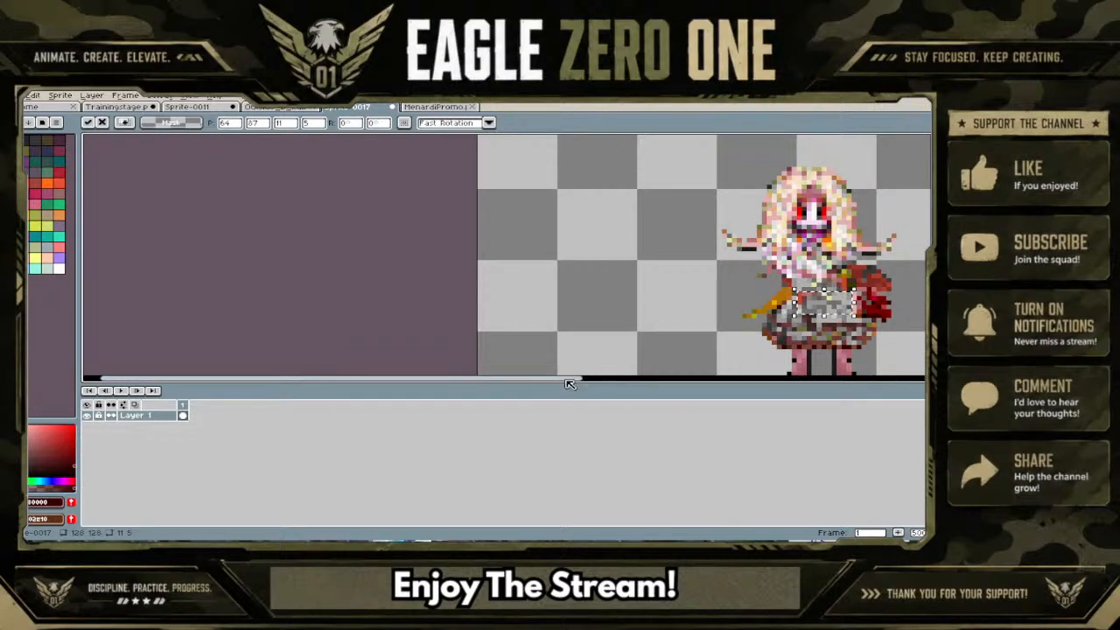
{"action": "left_click_drag", "start_coordinate": [577, 383], "coordinate": [694, 358]}
{"action": "scroll", "coordinate": [648, 314], "scroll_direction": "up", "scroll_amount": 2}
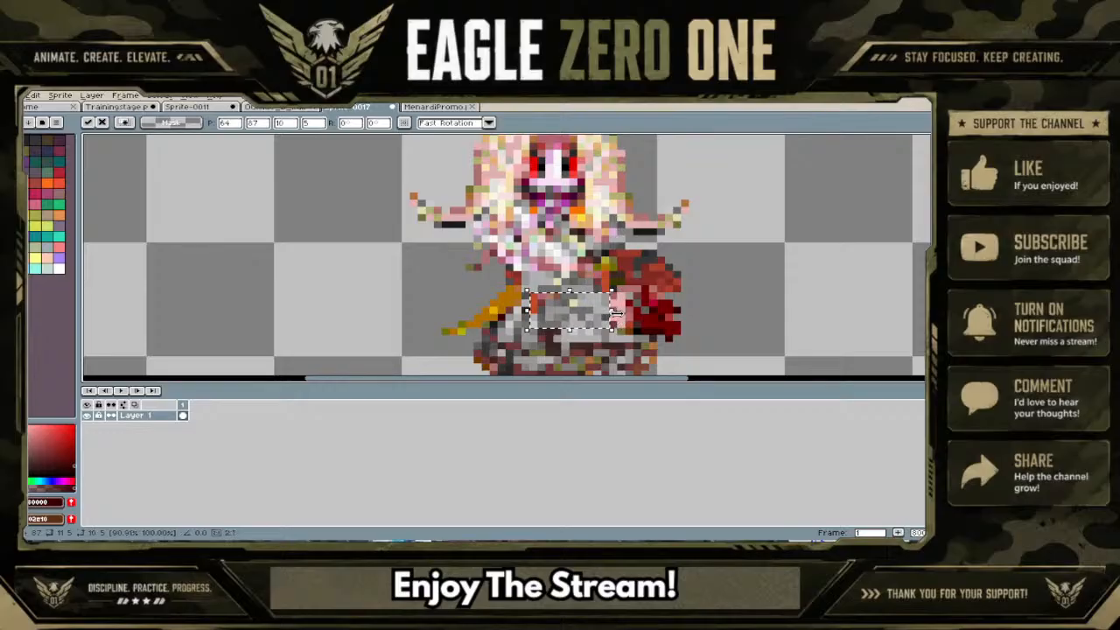
{"action": "scroll", "coordinate": [591, 314], "scroll_direction": "up", "scroll_amount": 2}
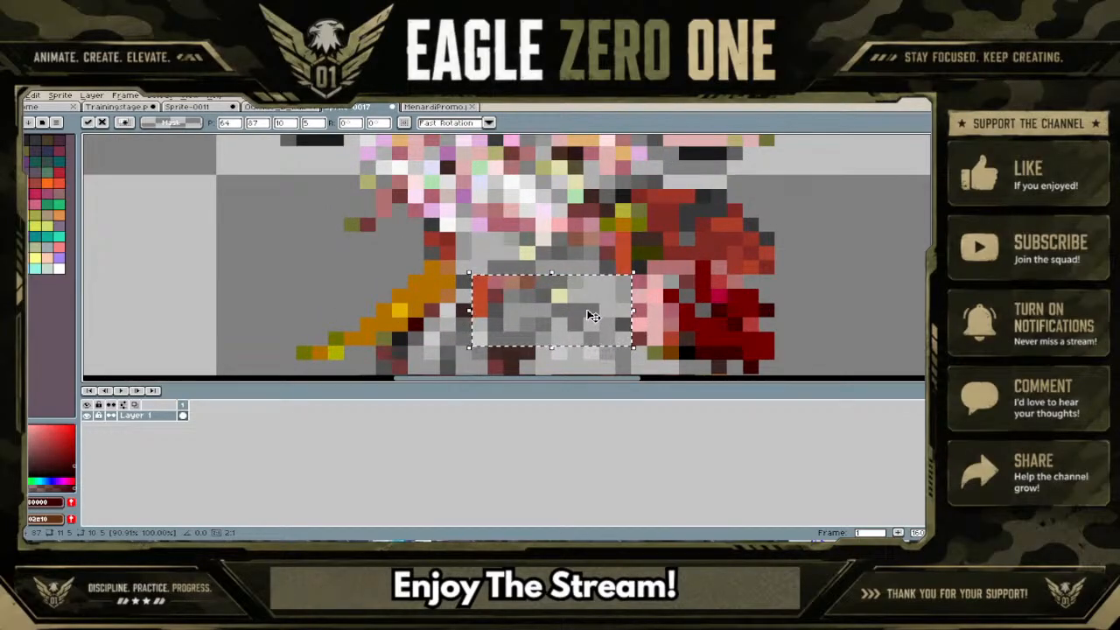
Undo the stray edits, then set a 10 × 5 px grey band over the waist at 64, 85 and deselect it
{"action": "key", "text": "b"}
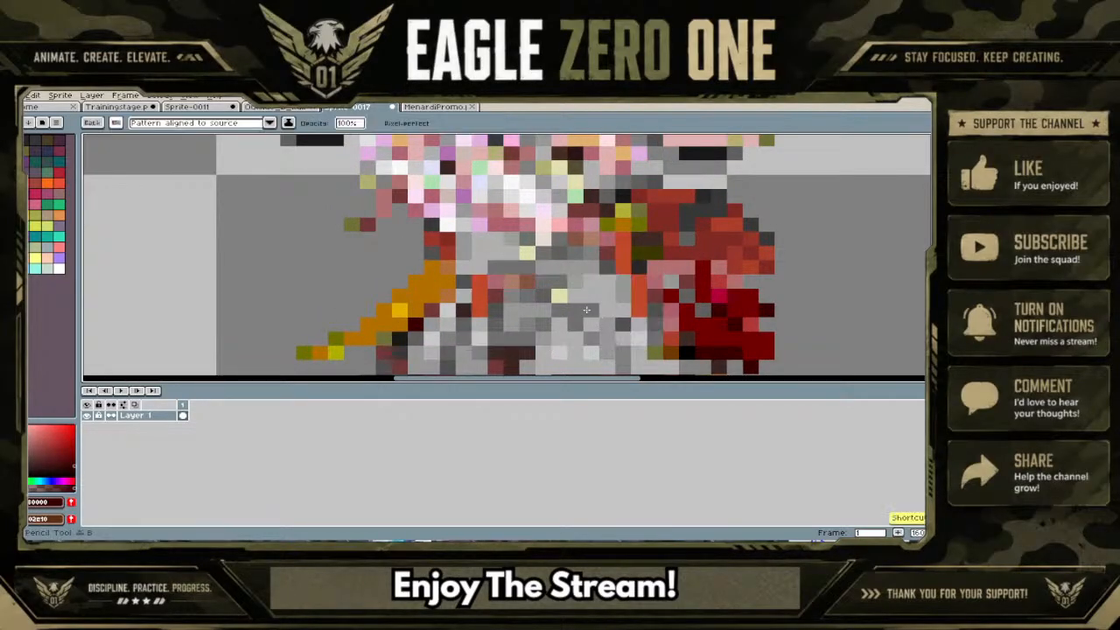
{"action": "key", "text": "ctrl+z"}
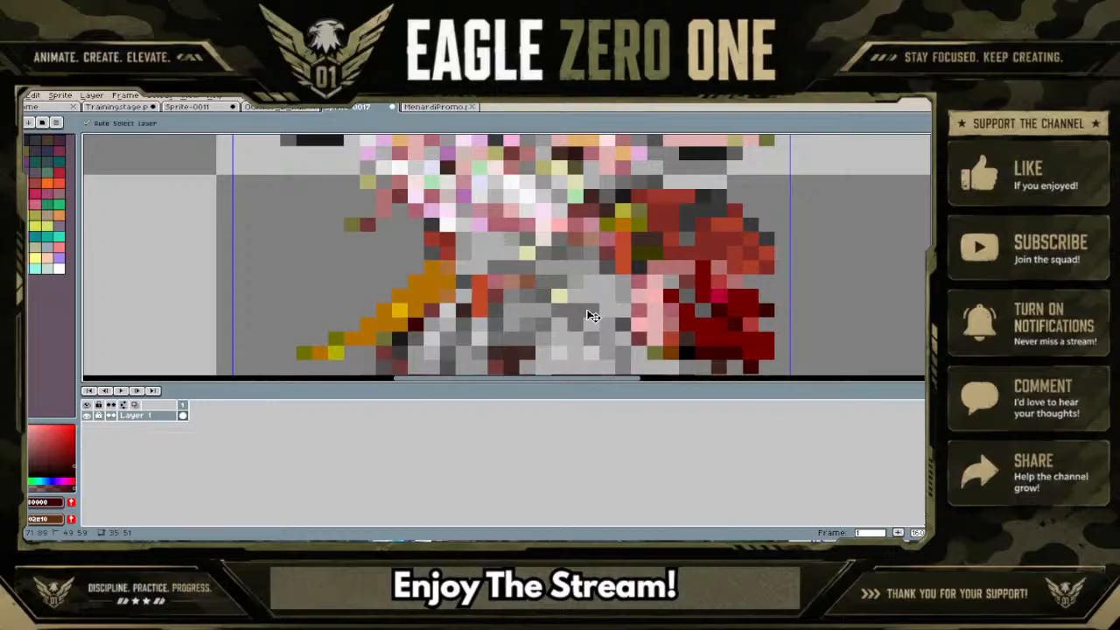
{"action": "key", "text": "ctrl+z"}
{"action": "key", "text": "ctrl+v"}
{"action": "left_click_drag", "start_coordinate": [586, 309], "coordinate": [581, 281]}
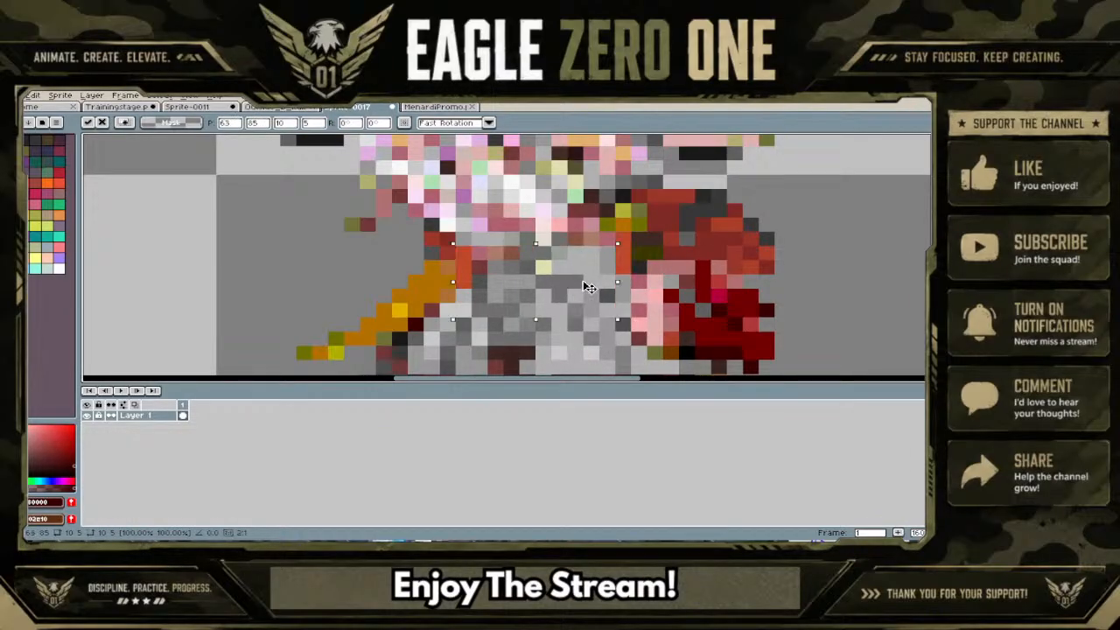
{"action": "scroll", "coordinate": [583, 289], "scroll_direction": "down", "scroll_amount": 3}
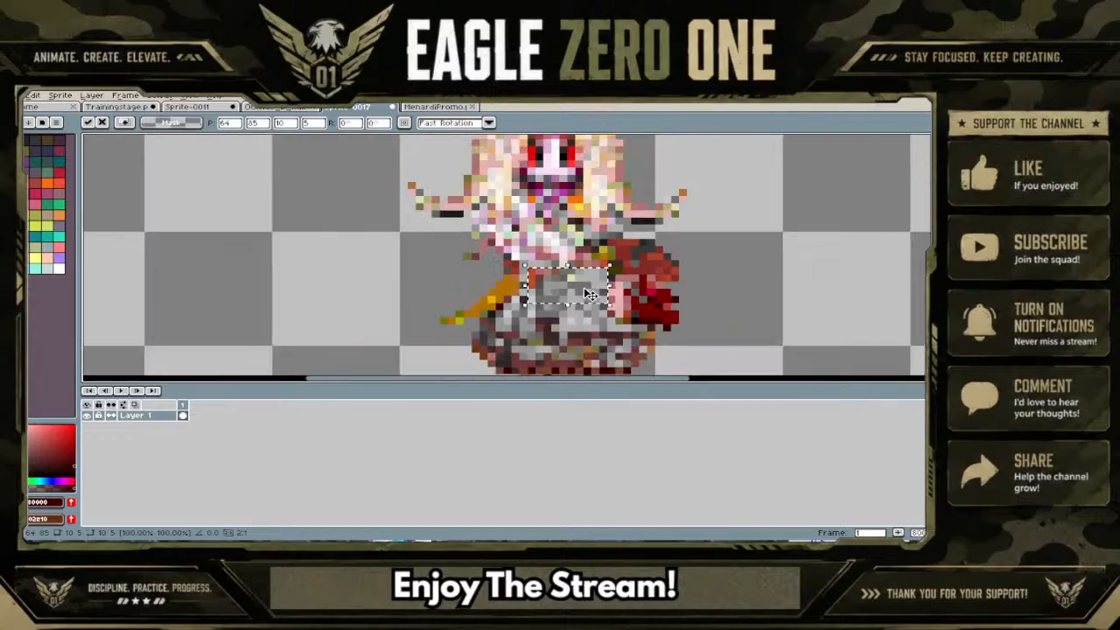
{"action": "scroll", "coordinate": [583, 331], "scroll_direction": "up", "scroll_amount": 3}
{"action": "key", "text": "ctrl+d"}
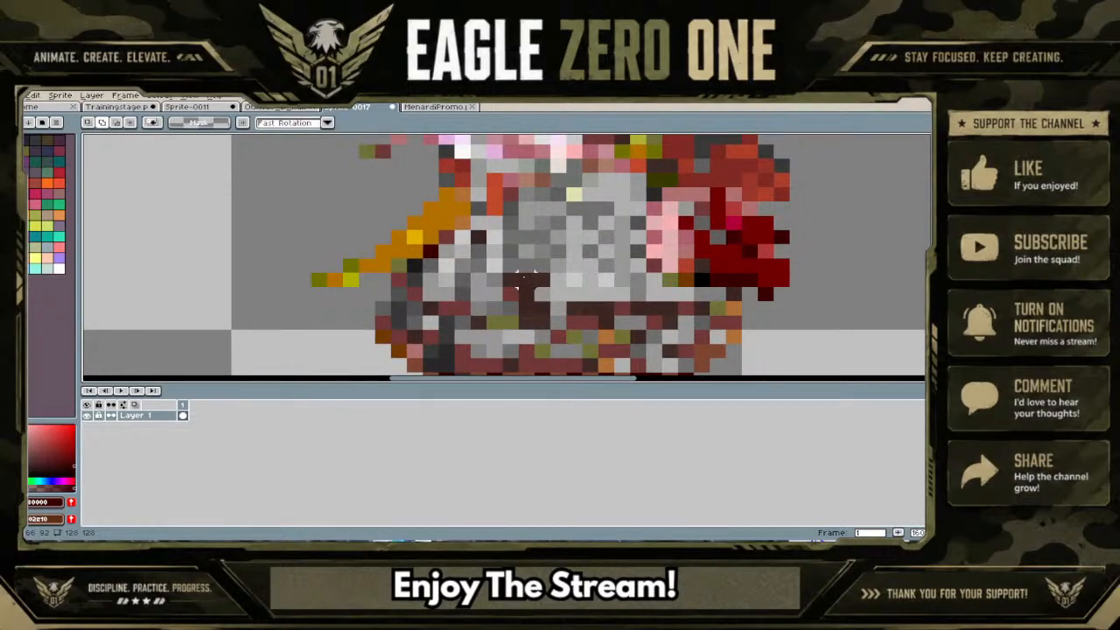
Copy a 2 × 4 px piece of the grey skirt over the pink pixels beside it, stamping at 74, 88 and 74, 87
{"action": "left_click_drag", "start_coordinate": [595, 228], "coordinate": [657, 258]}
{"action": "left_click", "coordinate": [629, 280]}
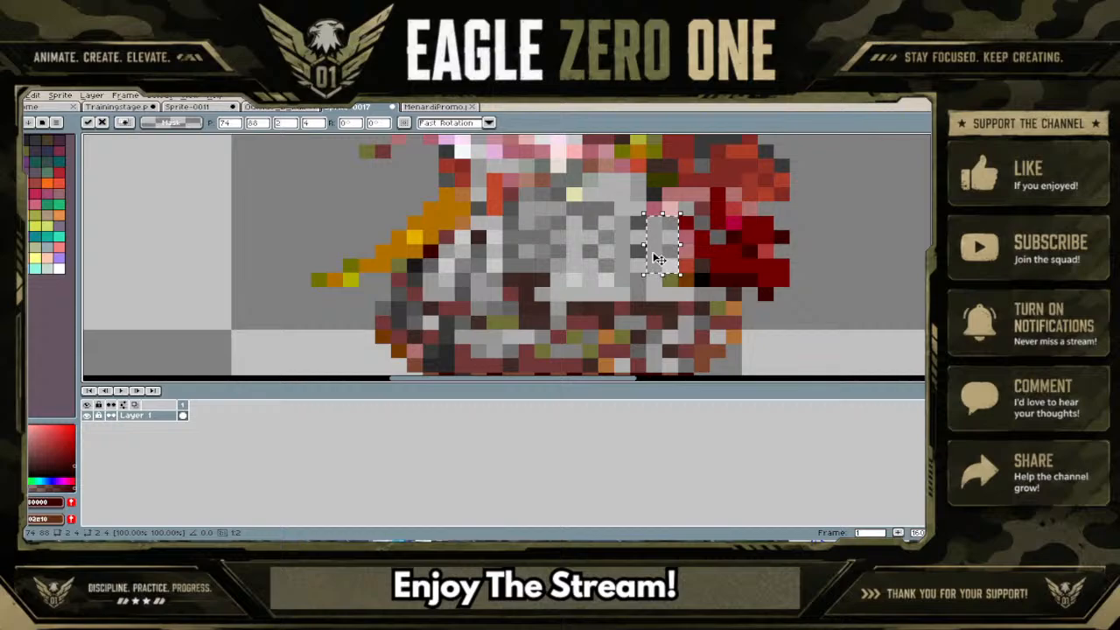
{"action": "key", "text": "Return"}
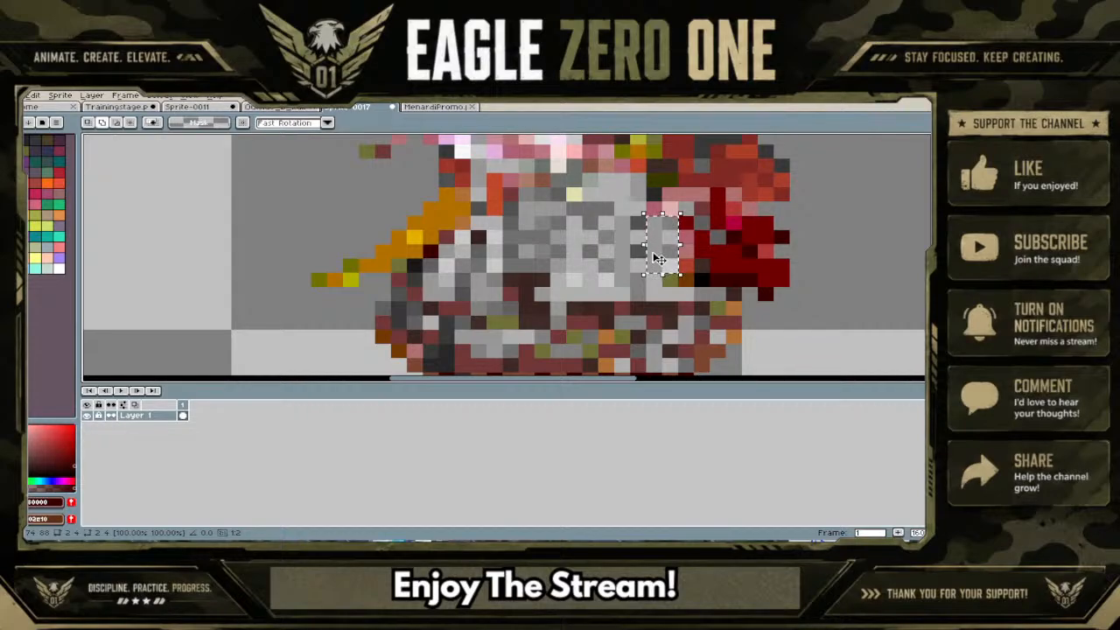
{"action": "left_click_drag", "start_coordinate": [658, 257], "coordinate": [658, 245]}
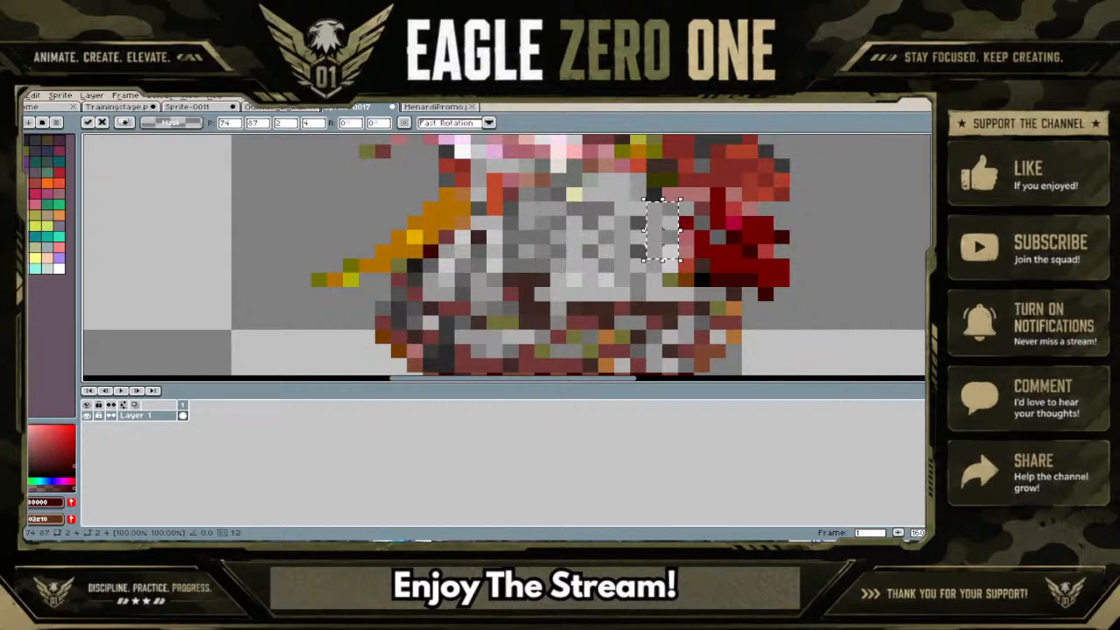
{"action": "scroll", "coordinate": [658, 246], "scroll_direction": "down", "scroll_amount": 3}
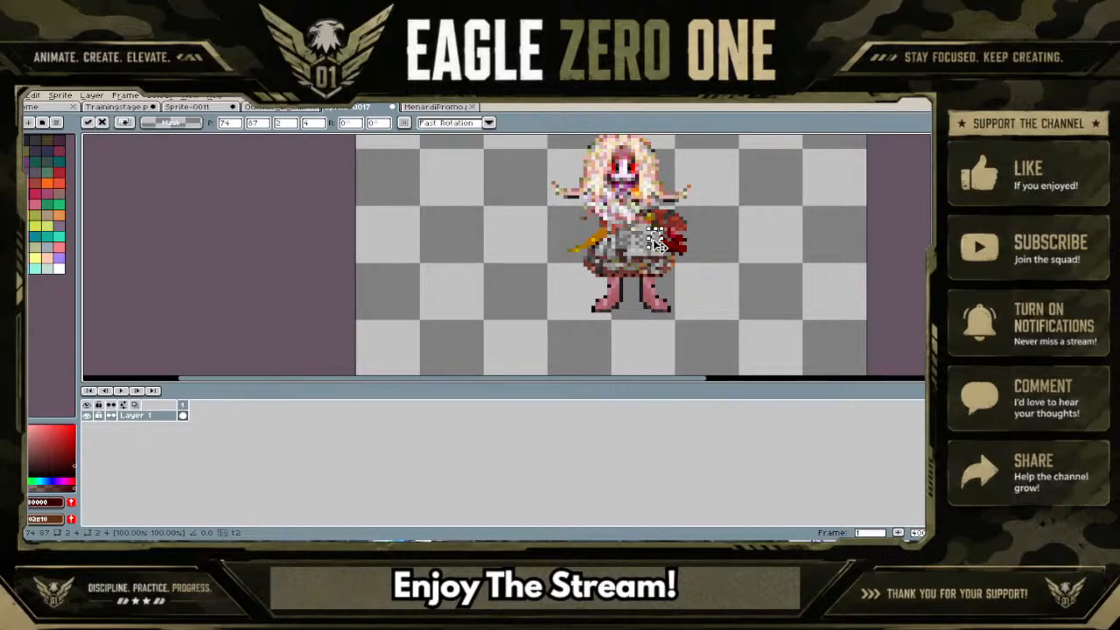
{"action": "scroll", "coordinate": [658, 246], "scroll_direction": "up", "scroll_amount": 1}
{"action": "key", "text": "ctrl+d"}
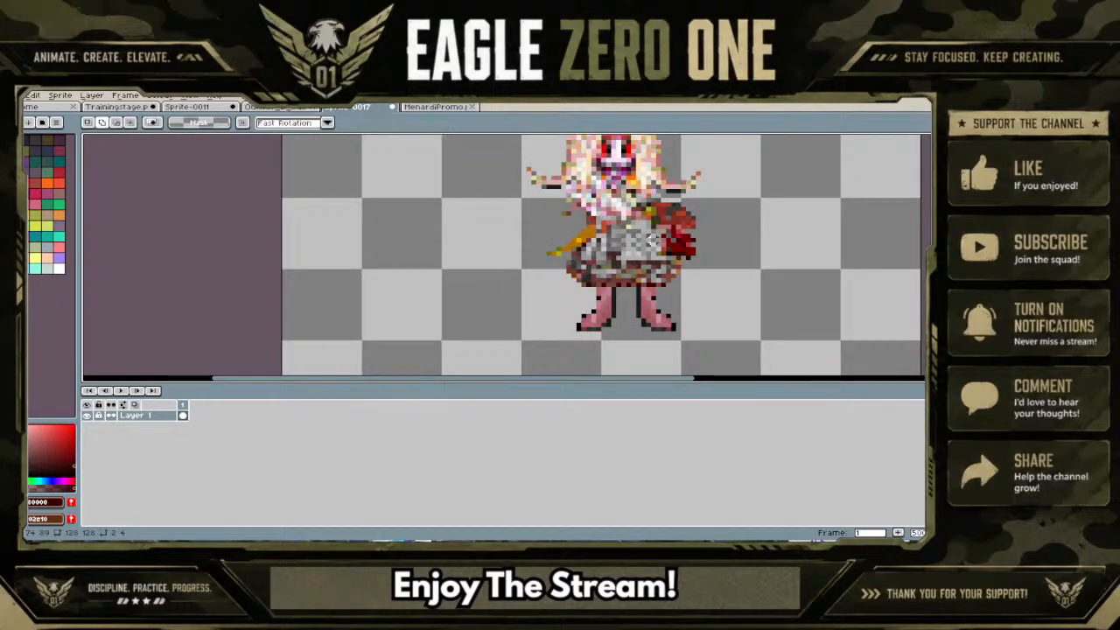
Close the MenardiPromo sprite and open MenardiCastNoScythe.png
{"action": "scroll", "coordinate": [624, 184], "scroll_direction": "up", "scroll_amount": 3}
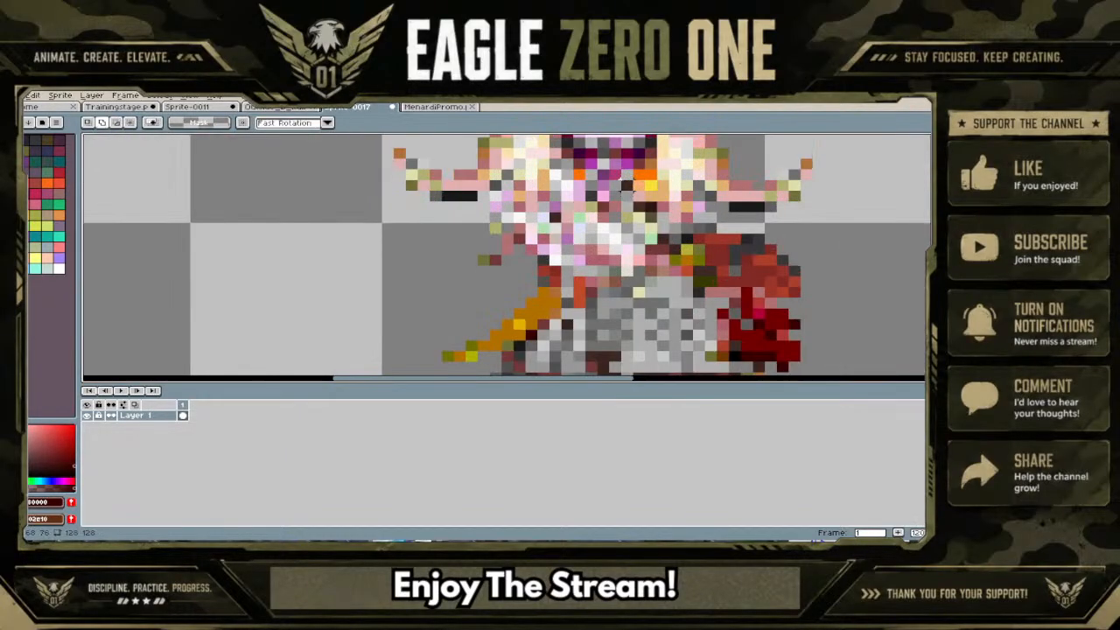
{"action": "left_click", "coordinate": [472, 108]}
{"action": "scroll", "coordinate": [586, 228], "scroll_direction": "down", "scroll_amount": 3}
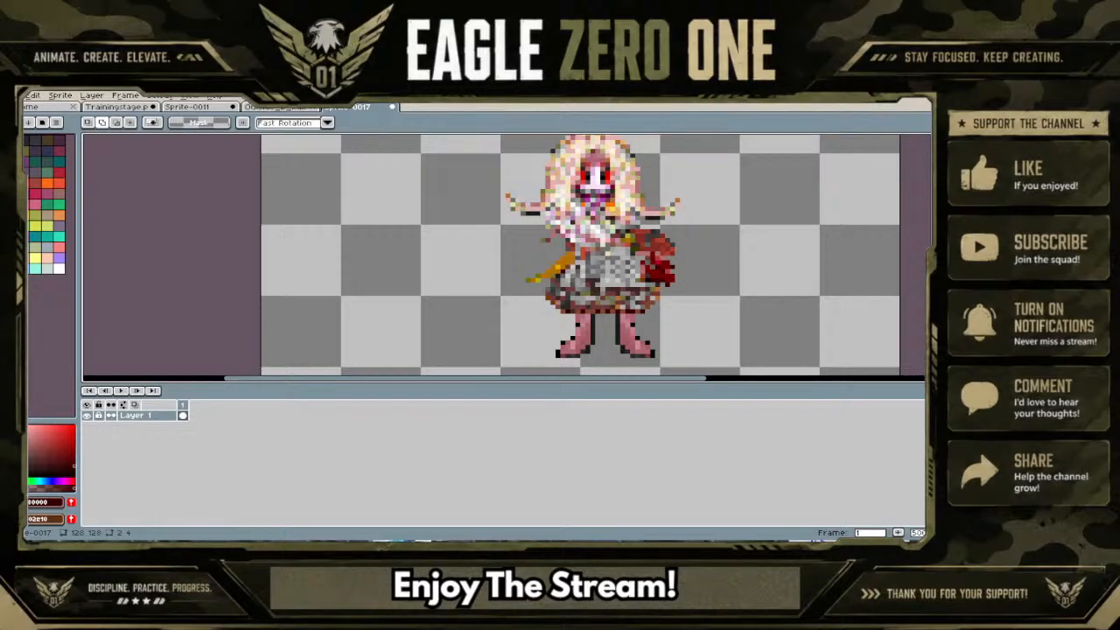
{"action": "double_click", "coordinate": [472, 112]}
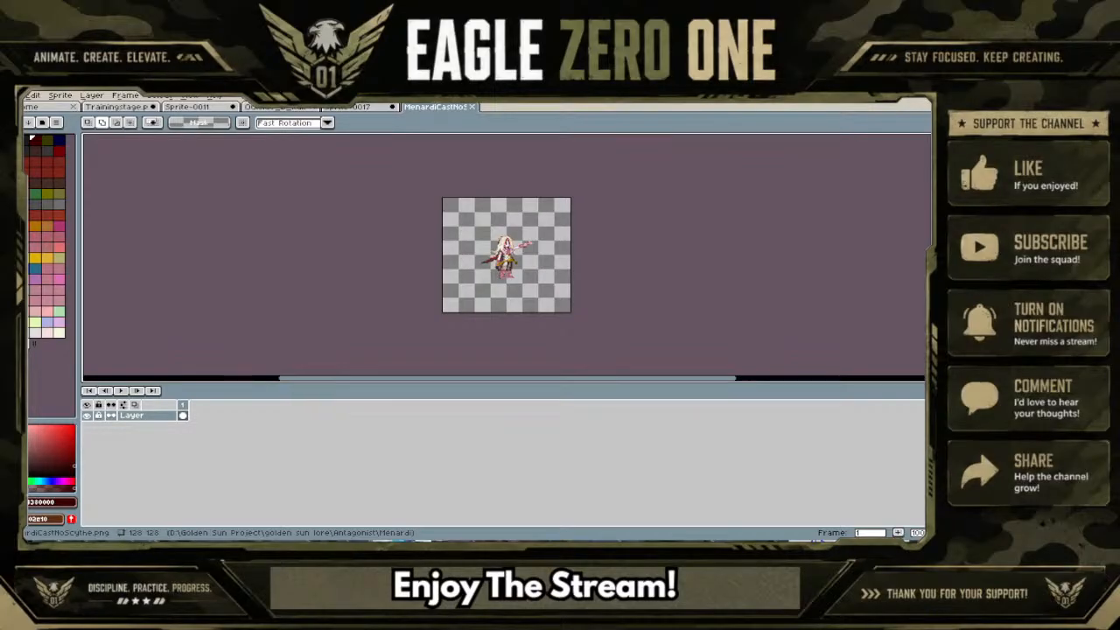
Copy a 7 × 5 px block of the pink chest from the MenardiCastNoScythe sprite and paste it into Sprite-0017
{"action": "scroll", "coordinate": [490, 350], "scroll_direction": "up", "scroll_amount": 4}
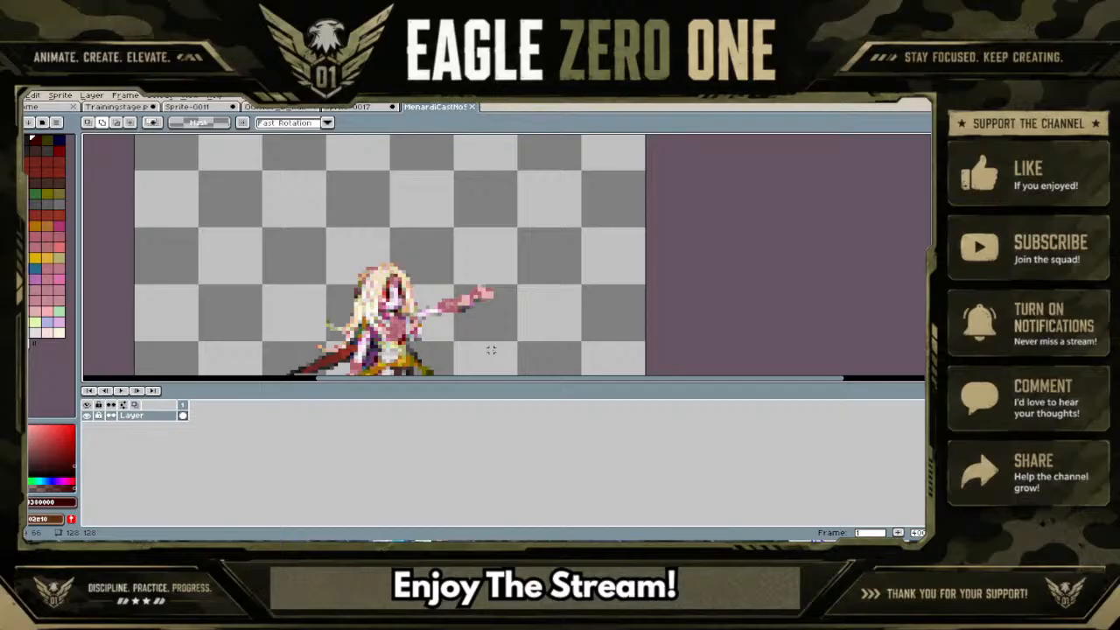
{"action": "scroll", "coordinate": [429, 358], "scroll_direction": "up", "scroll_amount": 4}
{"action": "scroll", "coordinate": [426, 299], "scroll_direction": "down", "scroll_amount": 4}
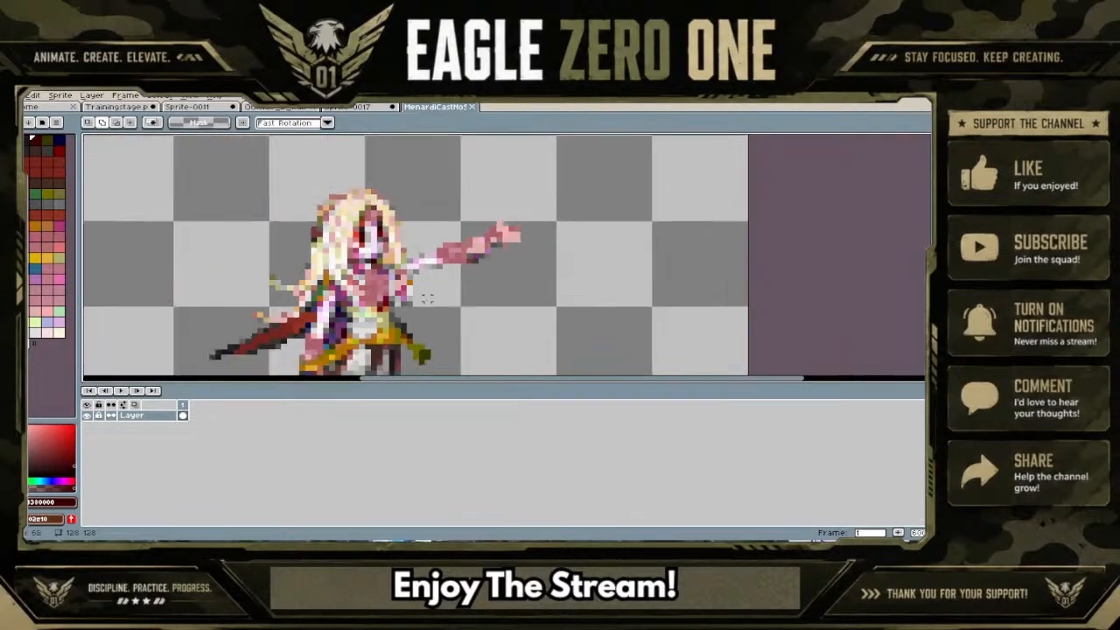
{"action": "scroll", "coordinate": [350, 329], "scroll_direction": "up", "scroll_amount": 3}
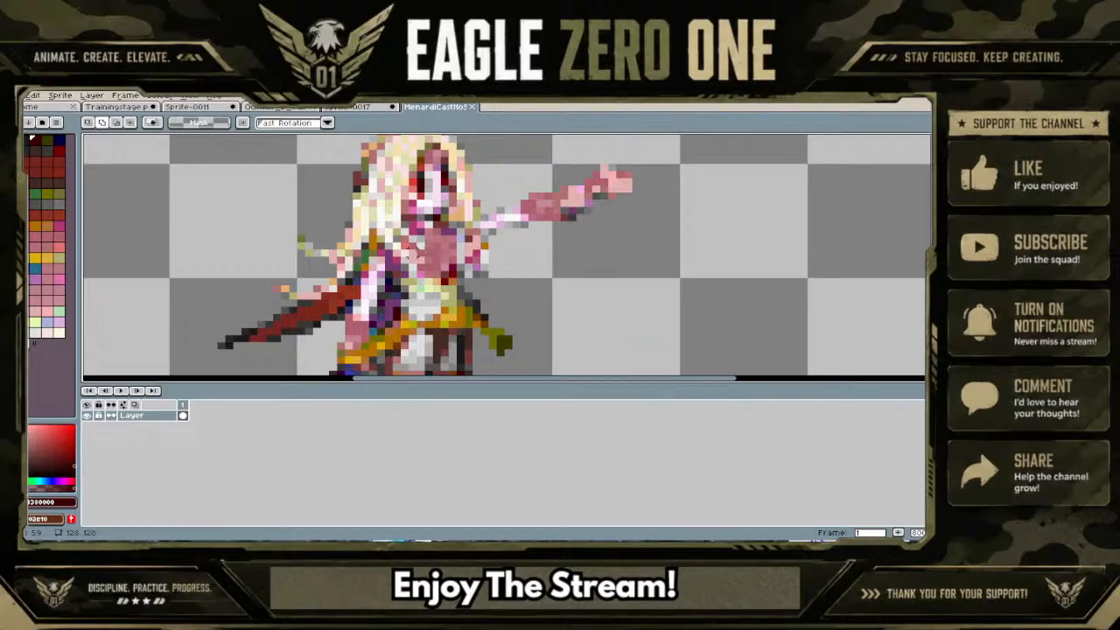
{"action": "left_click_drag", "start_coordinate": [401, 249], "coordinate": [455, 284]}
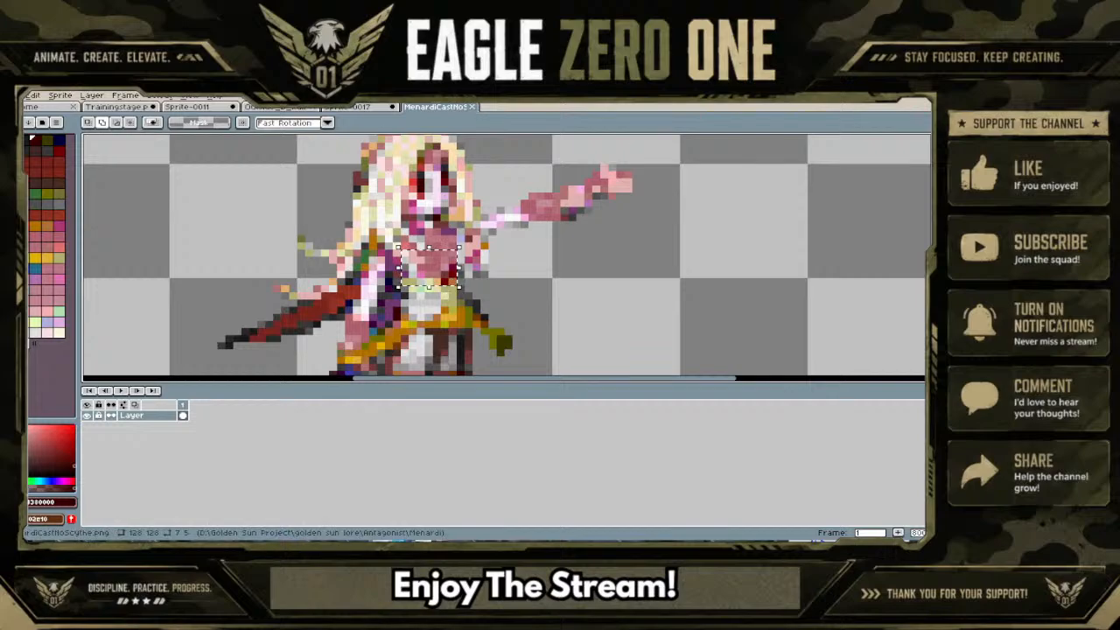
{"action": "left_click", "coordinate": [343, 105]}
{"action": "scroll", "coordinate": [542, 250], "scroll_direction": "up", "scroll_amount": 1}
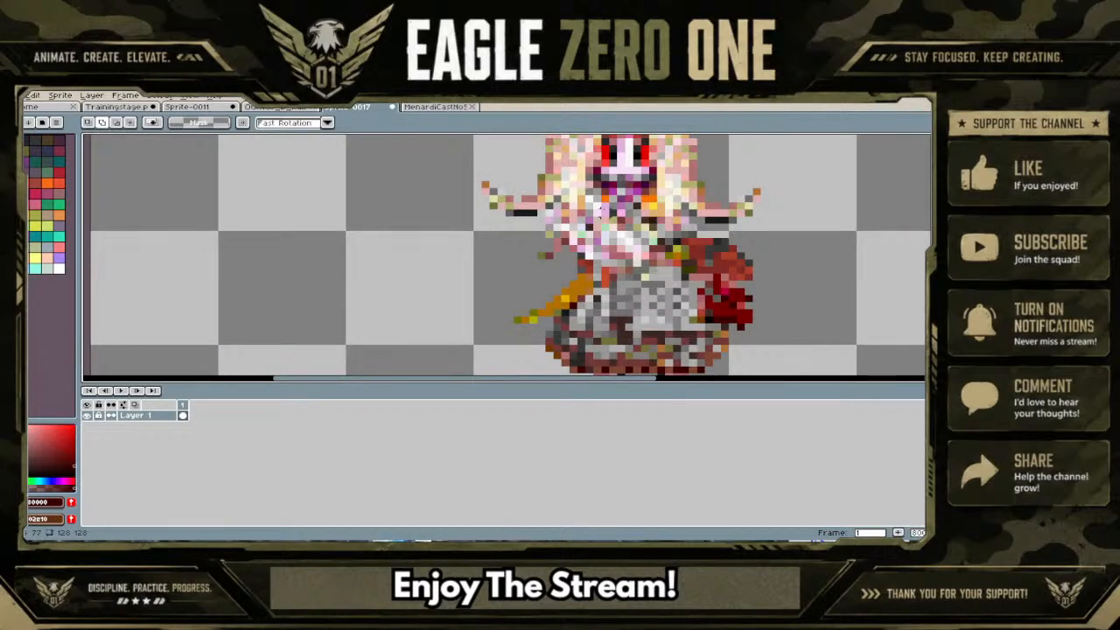
{"action": "key", "text": "ctrl+v"}
Cover the chest below the hair with copies of the pink 7 × 5 px block, at 62, 80 and mirrored at 67, 80
{"action": "left_click_drag", "start_coordinate": [623, 261], "coordinate": [648, 238]}
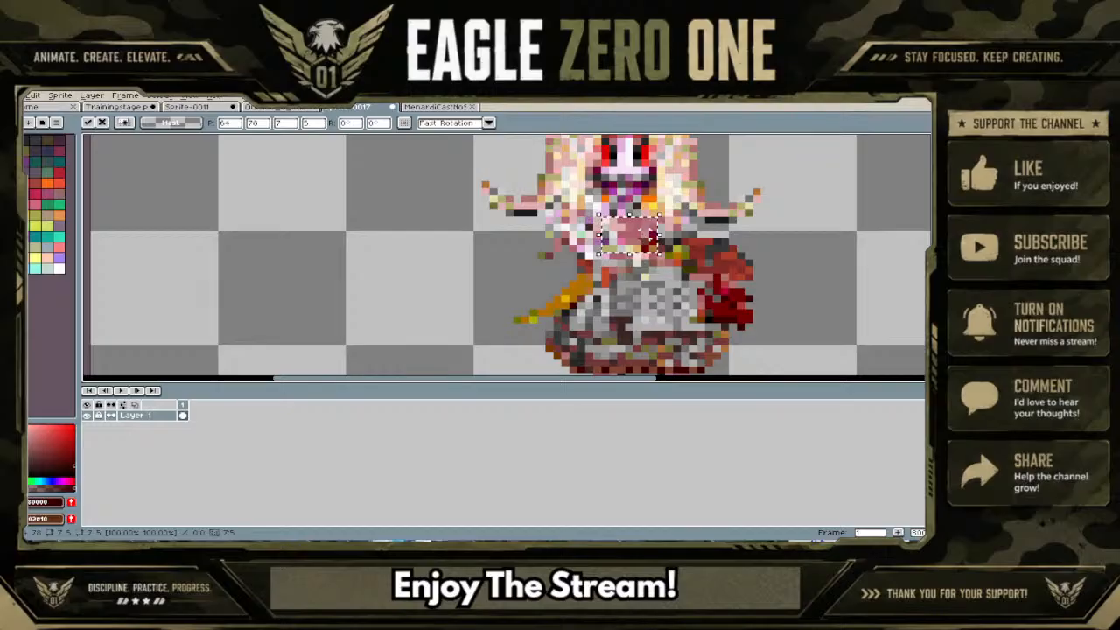
{"action": "left_click_drag", "start_coordinate": [649, 240], "coordinate": [626, 241]}
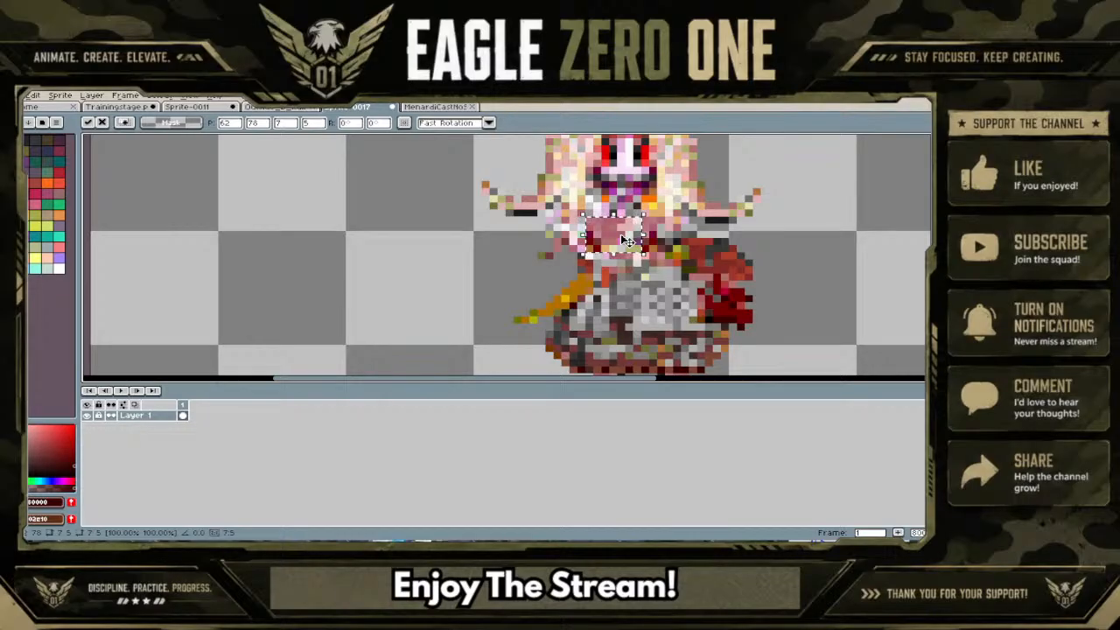
{"action": "key", "text": "Return"}
{"action": "left_click_drag", "start_coordinate": [631, 242], "coordinate": [637, 253]}
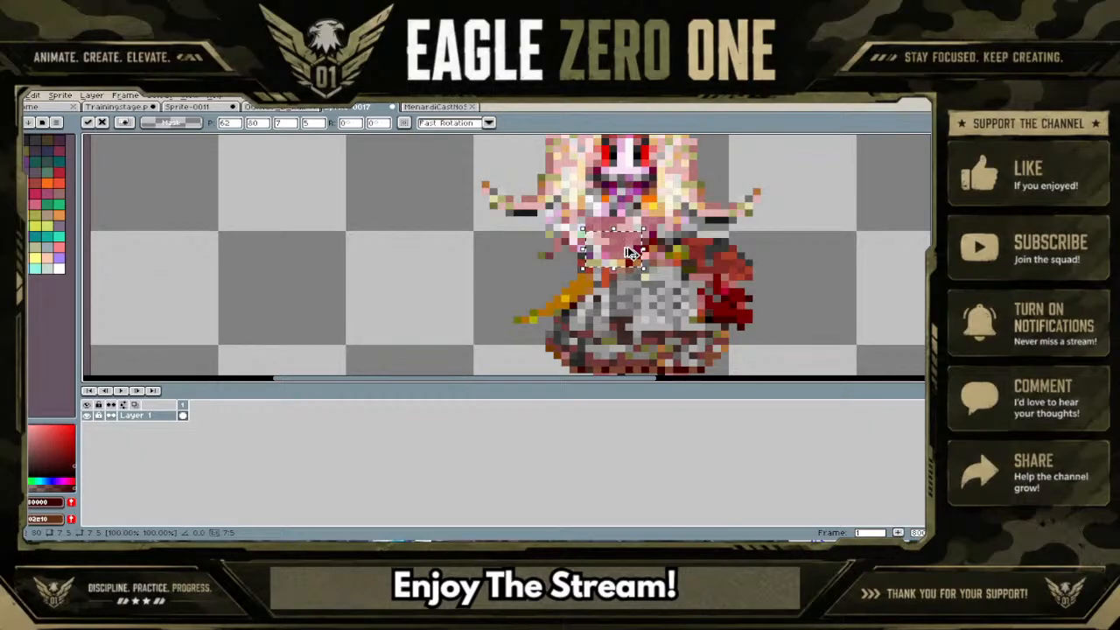
{"action": "left_click_drag", "start_coordinate": [632, 253], "coordinate": [658, 250]}
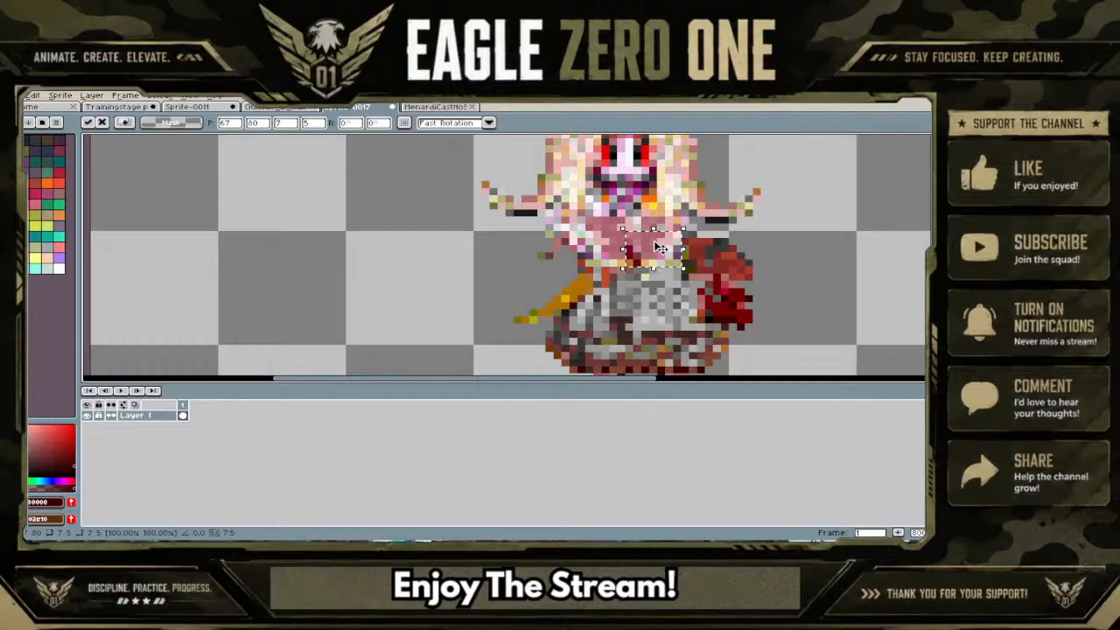
{"action": "scroll", "coordinate": [659, 249], "scroll_direction": "down", "scroll_amount": 2}
{"action": "key", "text": "ctrl+d"}
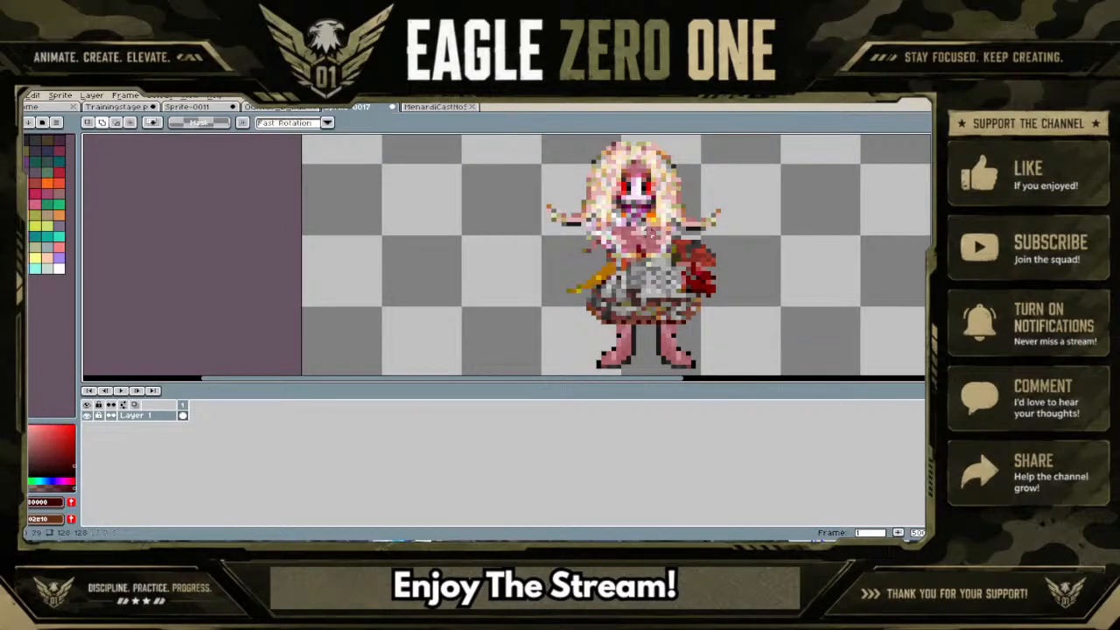
Copy the 16 × 8 px area around the orange sash, mirror it horizontally, and place it at 74, 85 across the skirt's opposite side
{"action": "scroll", "coordinate": [651, 233], "scroll_direction": "up", "scroll_amount": 2}
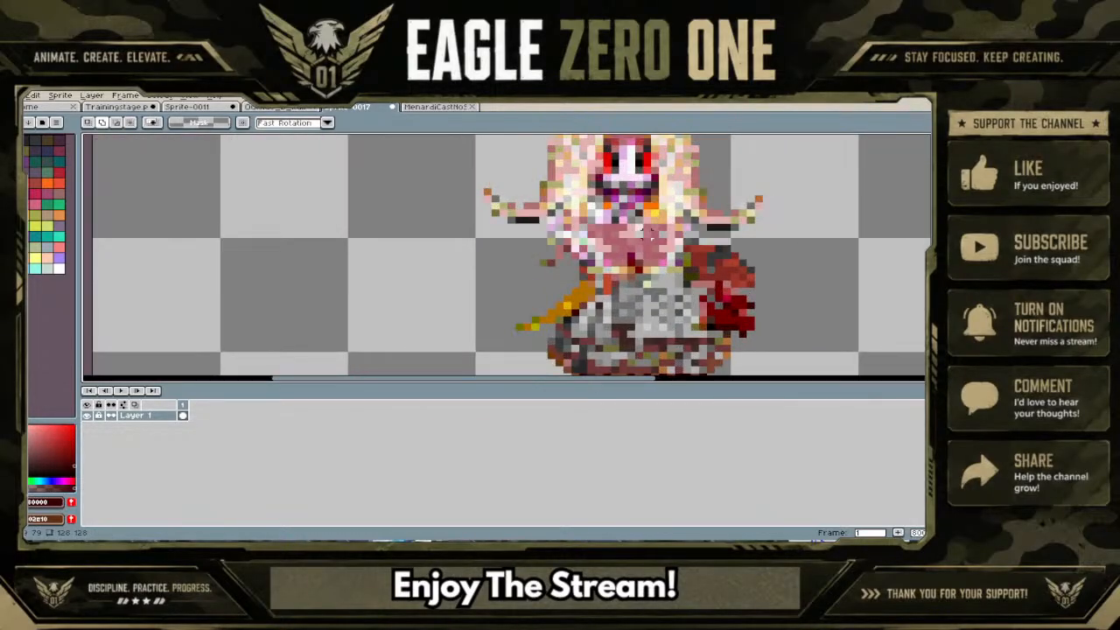
{"action": "scroll", "coordinate": [649, 233], "scroll_direction": "down", "scroll_amount": 2}
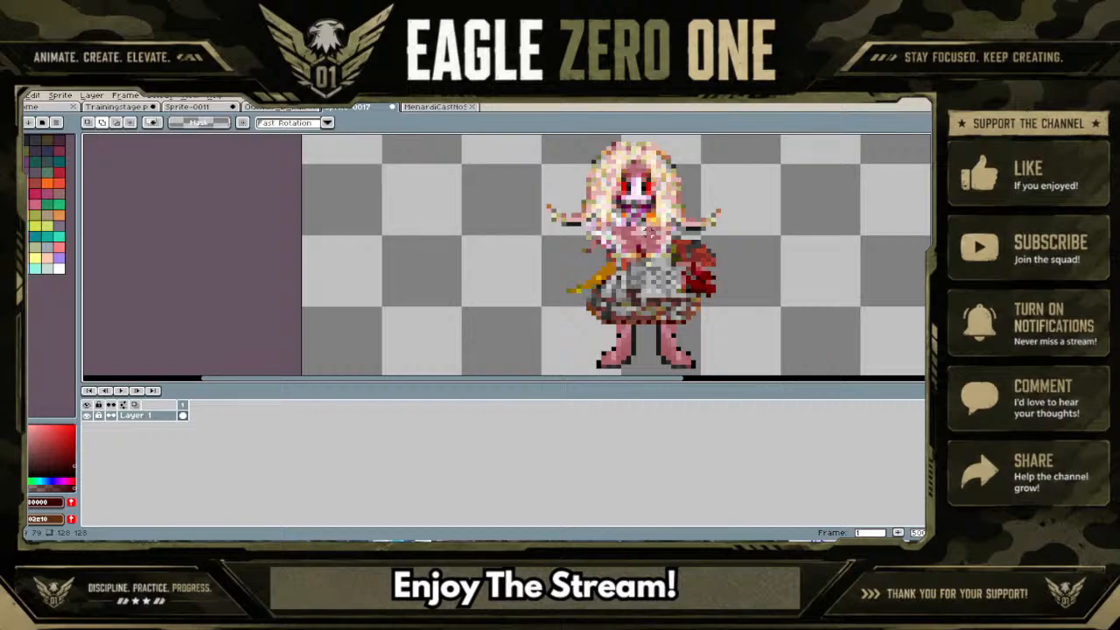
{"action": "scroll", "coordinate": [652, 231], "scroll_direction": "up", "scroll_amount": 3}
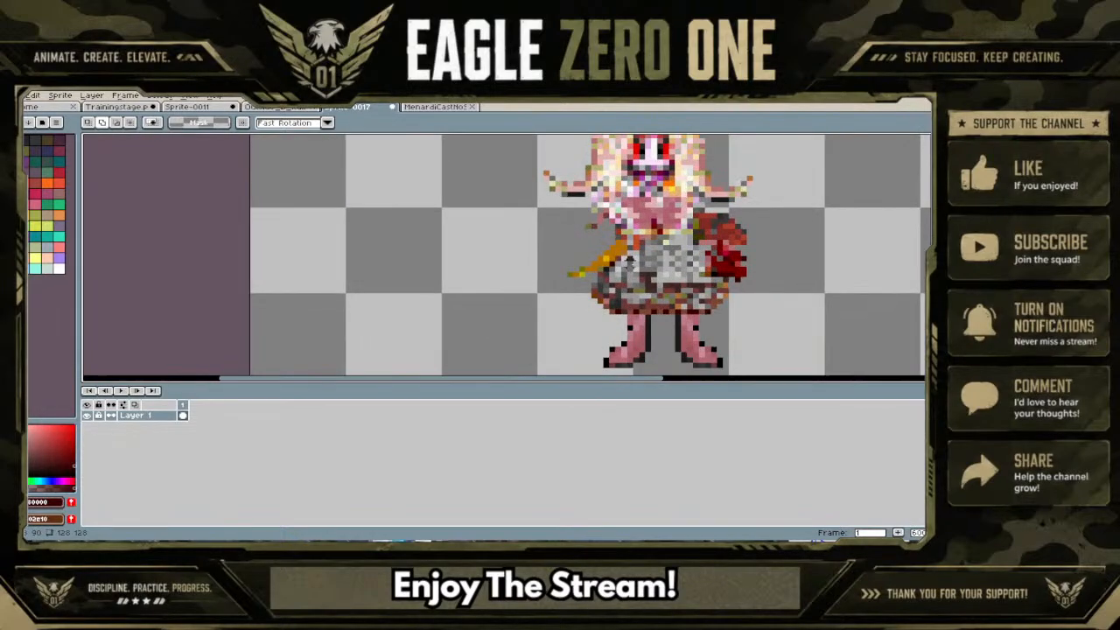
{"action": "left_click_drag", "start_coordinate": [506, 231], "coordinate": [634, 288]}
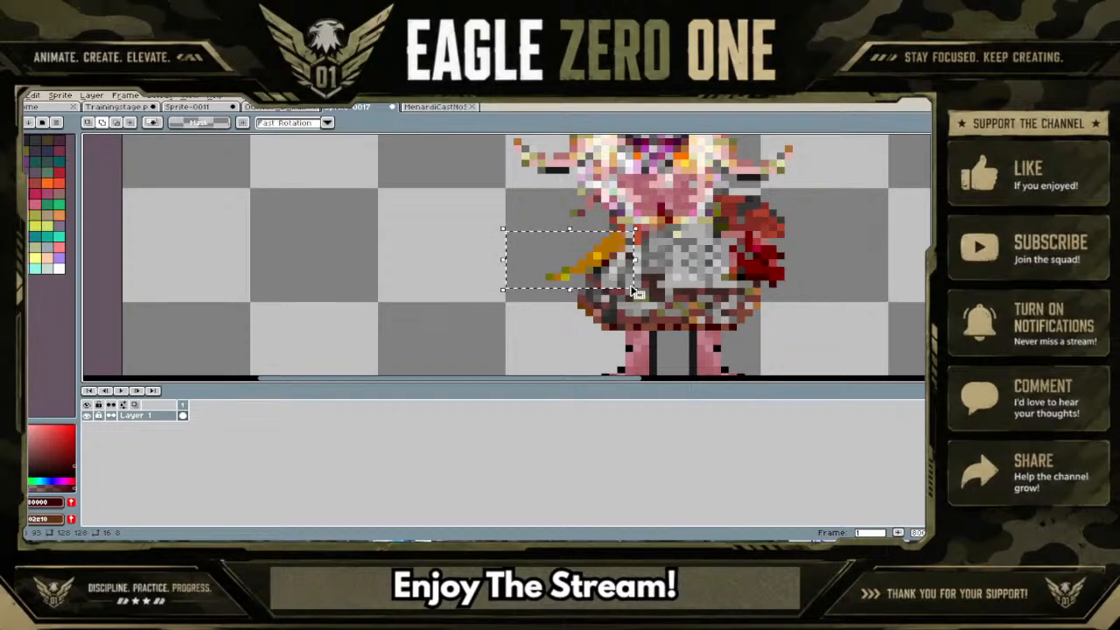
{"action": "key", "text": "ctrl+c"}
{"action": "key", "text": "ctrl+v"}
{"action": "key", "text": "shift+h"}
{"action": "left_click_drag", "start_coordinate": [549, 262], "coordinate": [747, 259]}
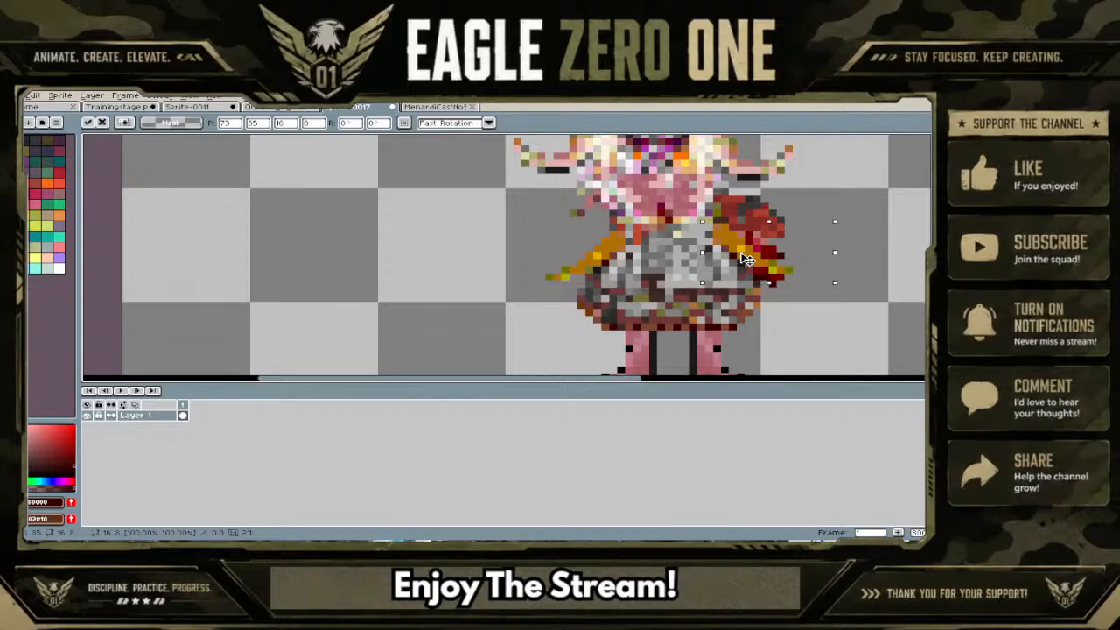
{"action": "left_click_drag", "start_coordinate": [746, 268], "coordinate": [752, 264]}
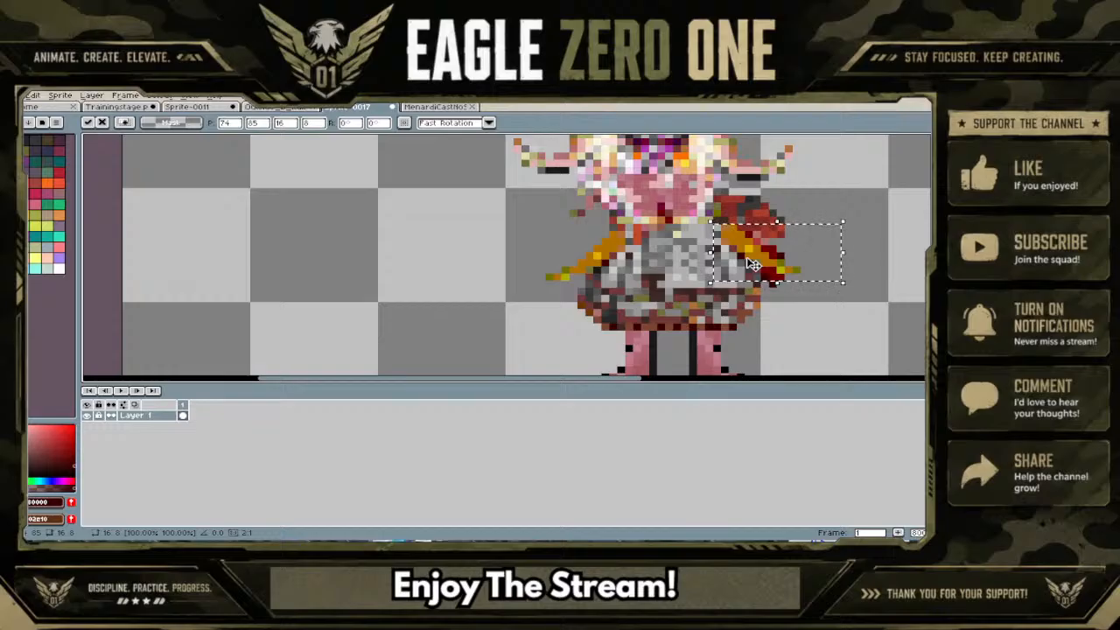
{"action": "key", "text": "ctrl+d"}
Shift the 48 × 34 px upper body, with the head, arms and chest, one pixel to the right to 37, 51
{"action": "scroll", "coordinate": [742, 248], "scroll_direction": "down", "scroll_amount": 3}
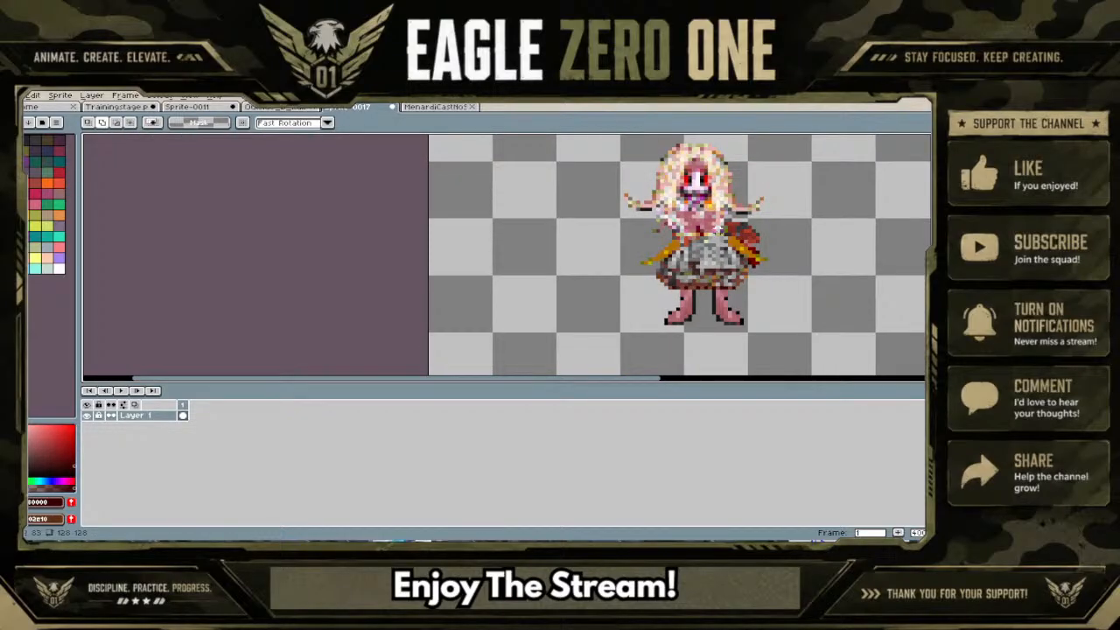
{"action": "scroll", "coordinate": [784, 201], "scroll_direction": "up", "scroll_amount": 2}
{"action": "left_click_drag", "start_coordinate": [577, 165], "coordinate": [768, 286]}
{"action": "key", "text": "Right"}
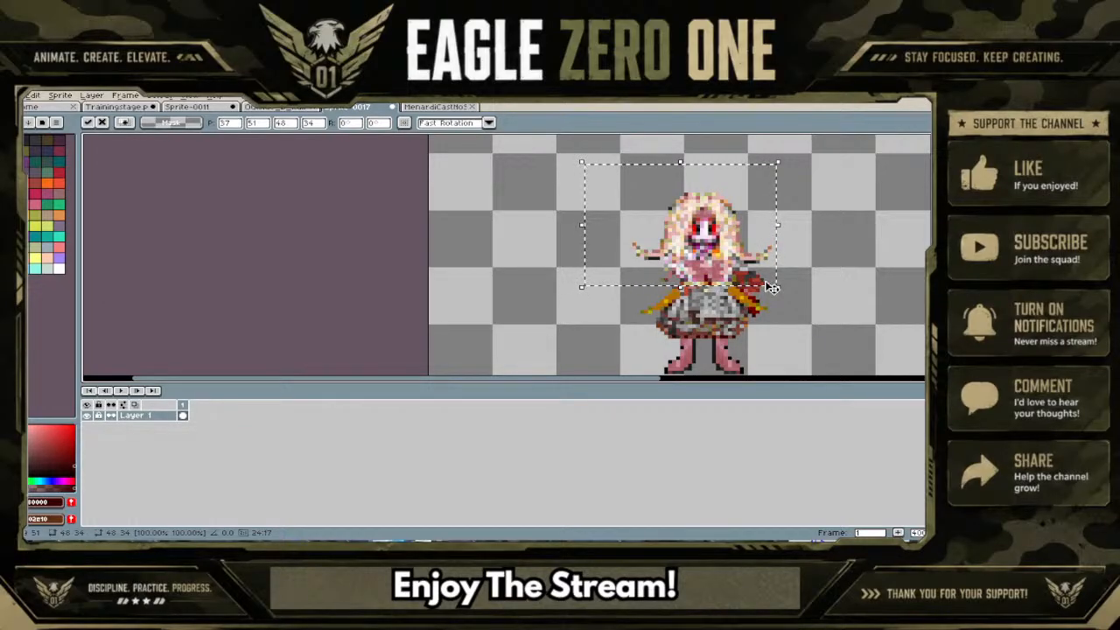
{"action": "key", "text": "ctrl+d"}
{"action": "scroll", "coordinate": [767, 283], "scroll_direction": "up", "scroll_amount": 1}
{"action": "scroll", "coordinate": [760, 296], "scroll_direction": "down", "scroll_amount": 1}
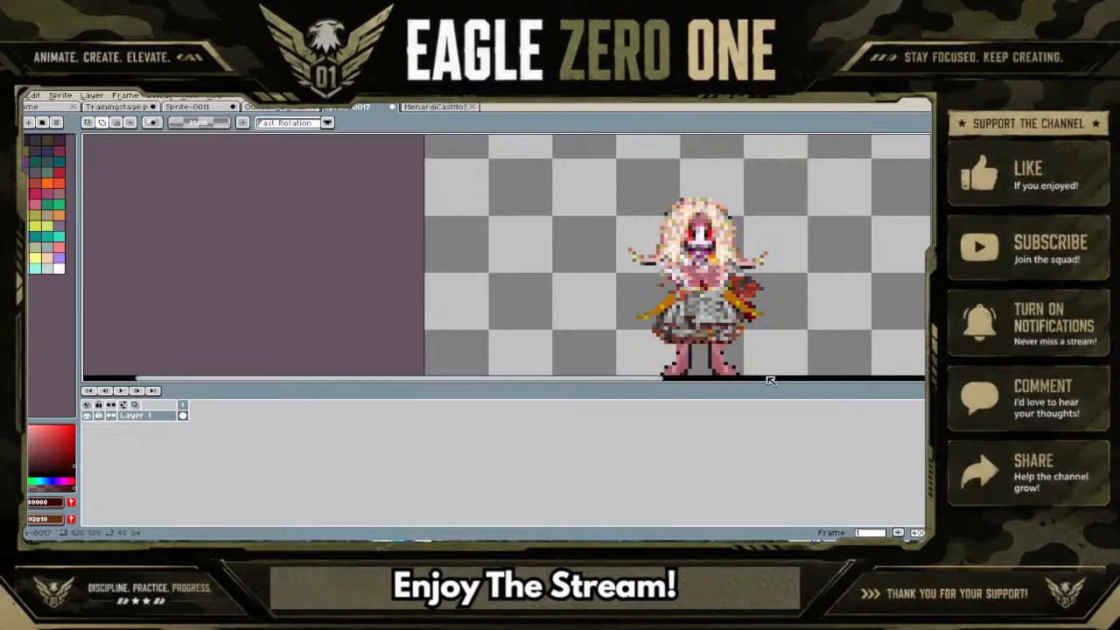